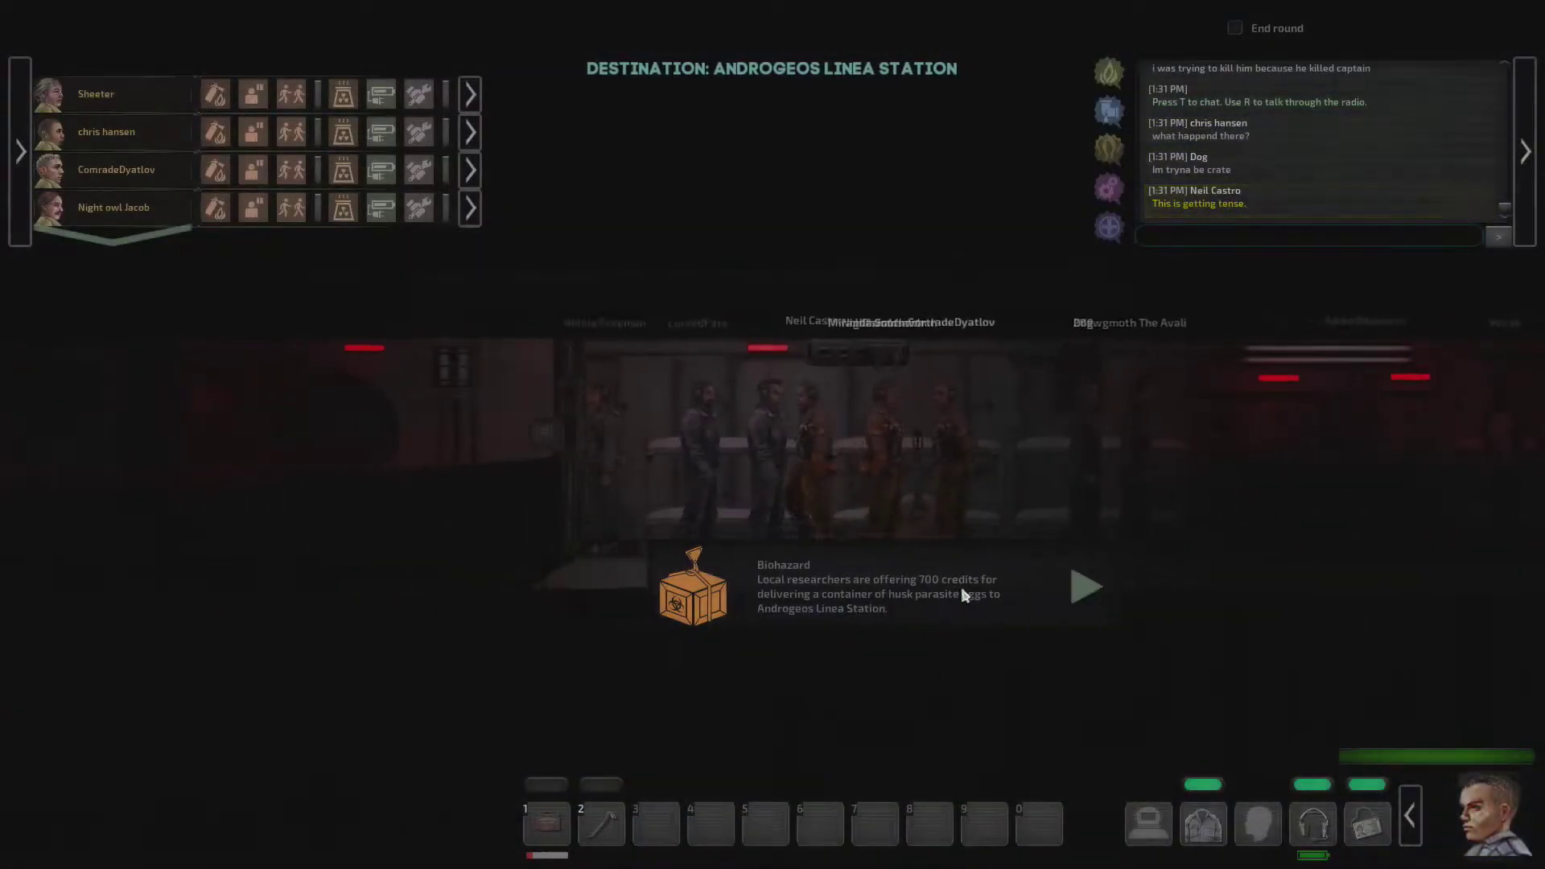
Step: Start the round, move two tools from the toolbox to the hotbar, and loot the steel cabinet
left_click(547, 823)
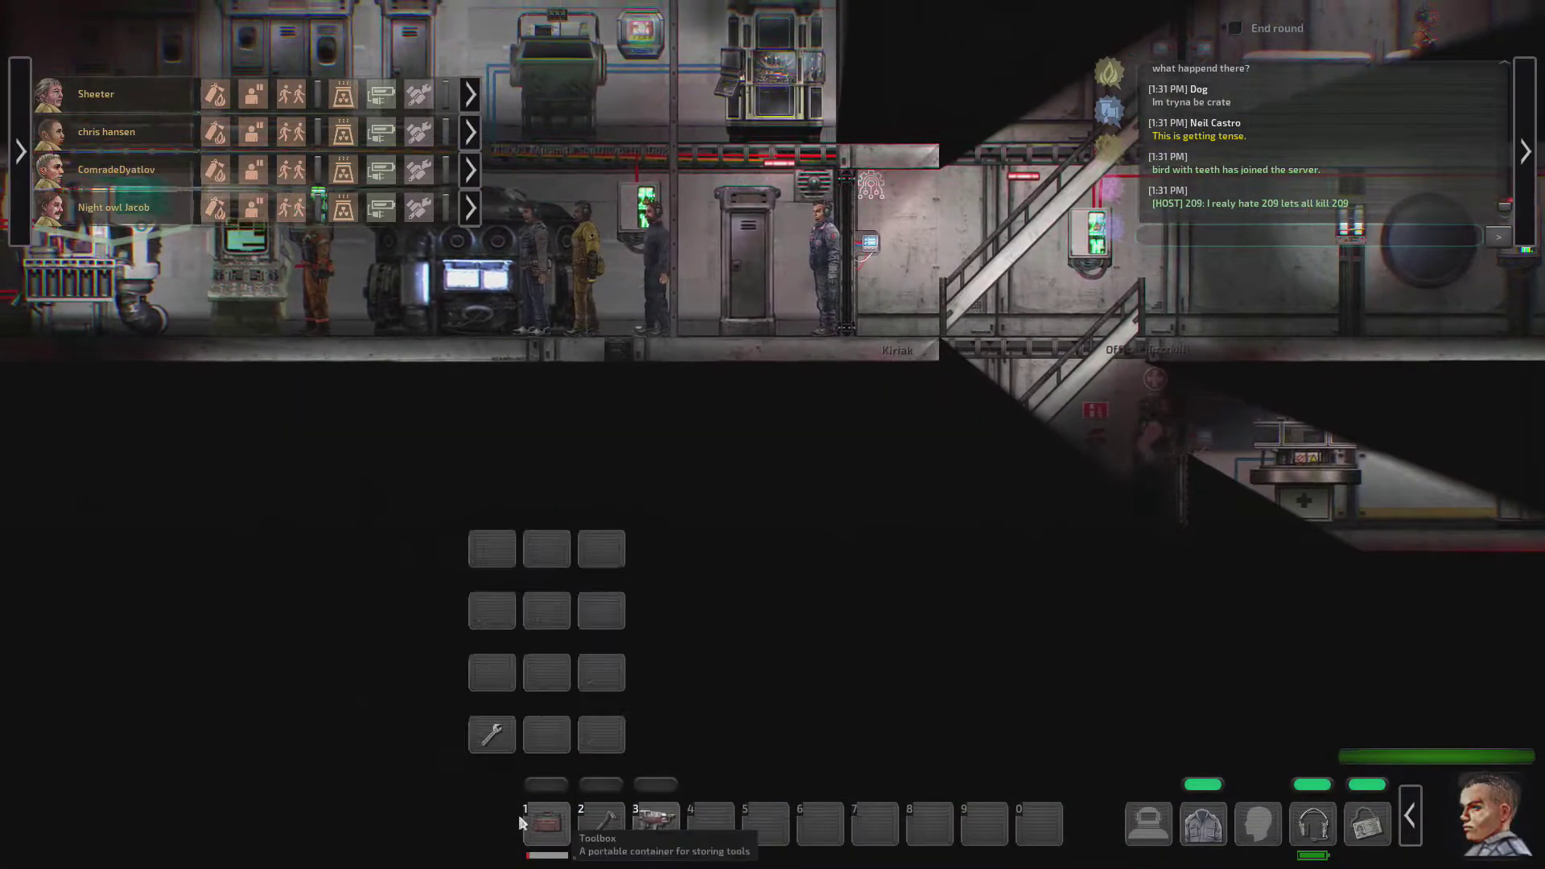
double_click(492, 734)
left_click(796, 725)
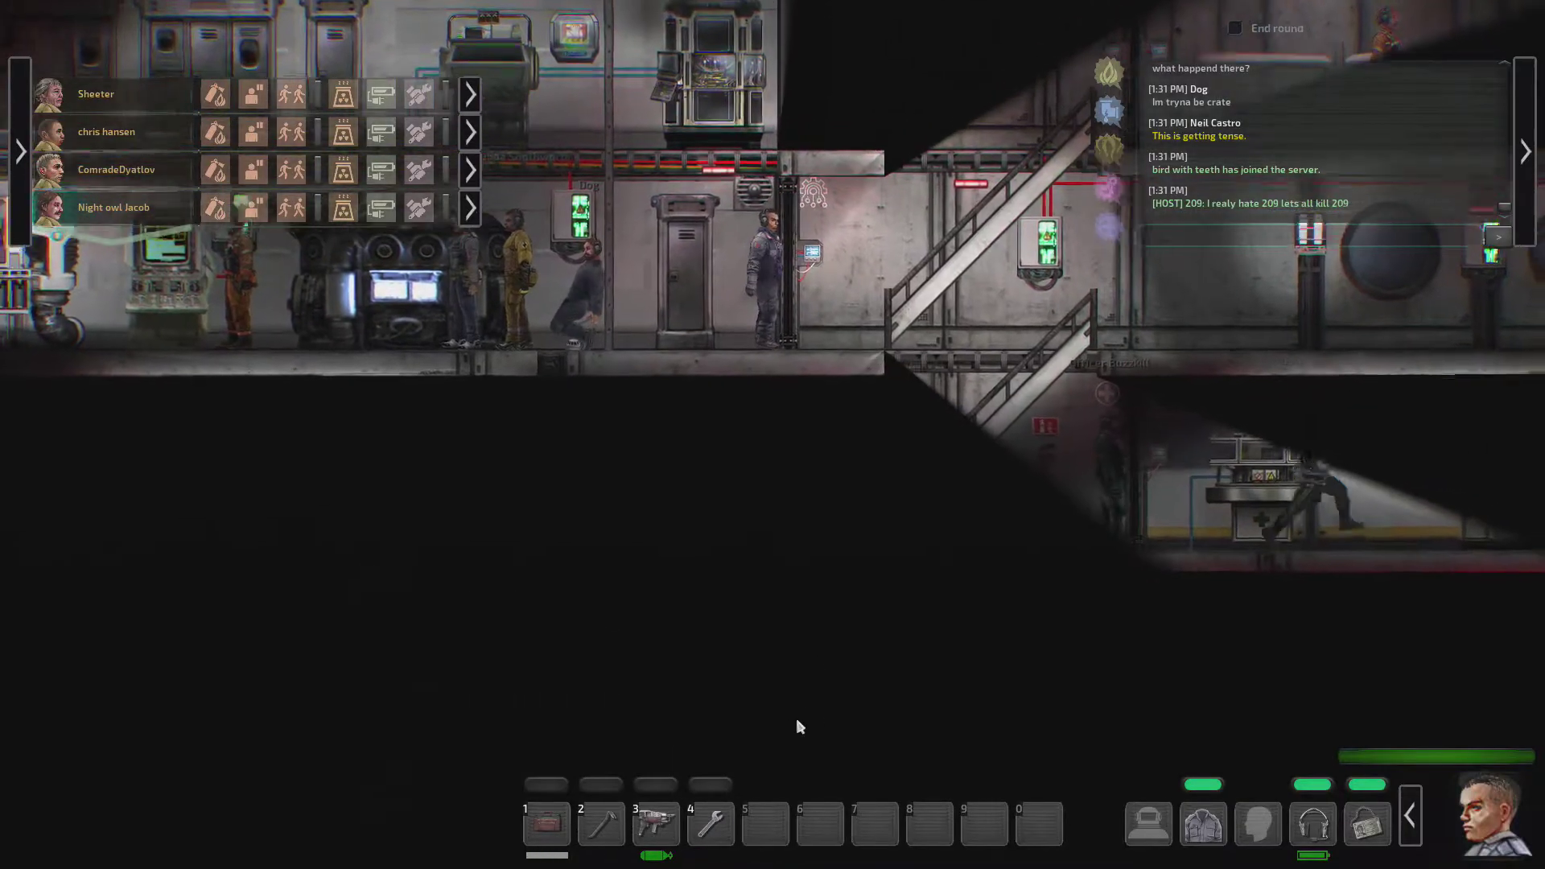
key("d")
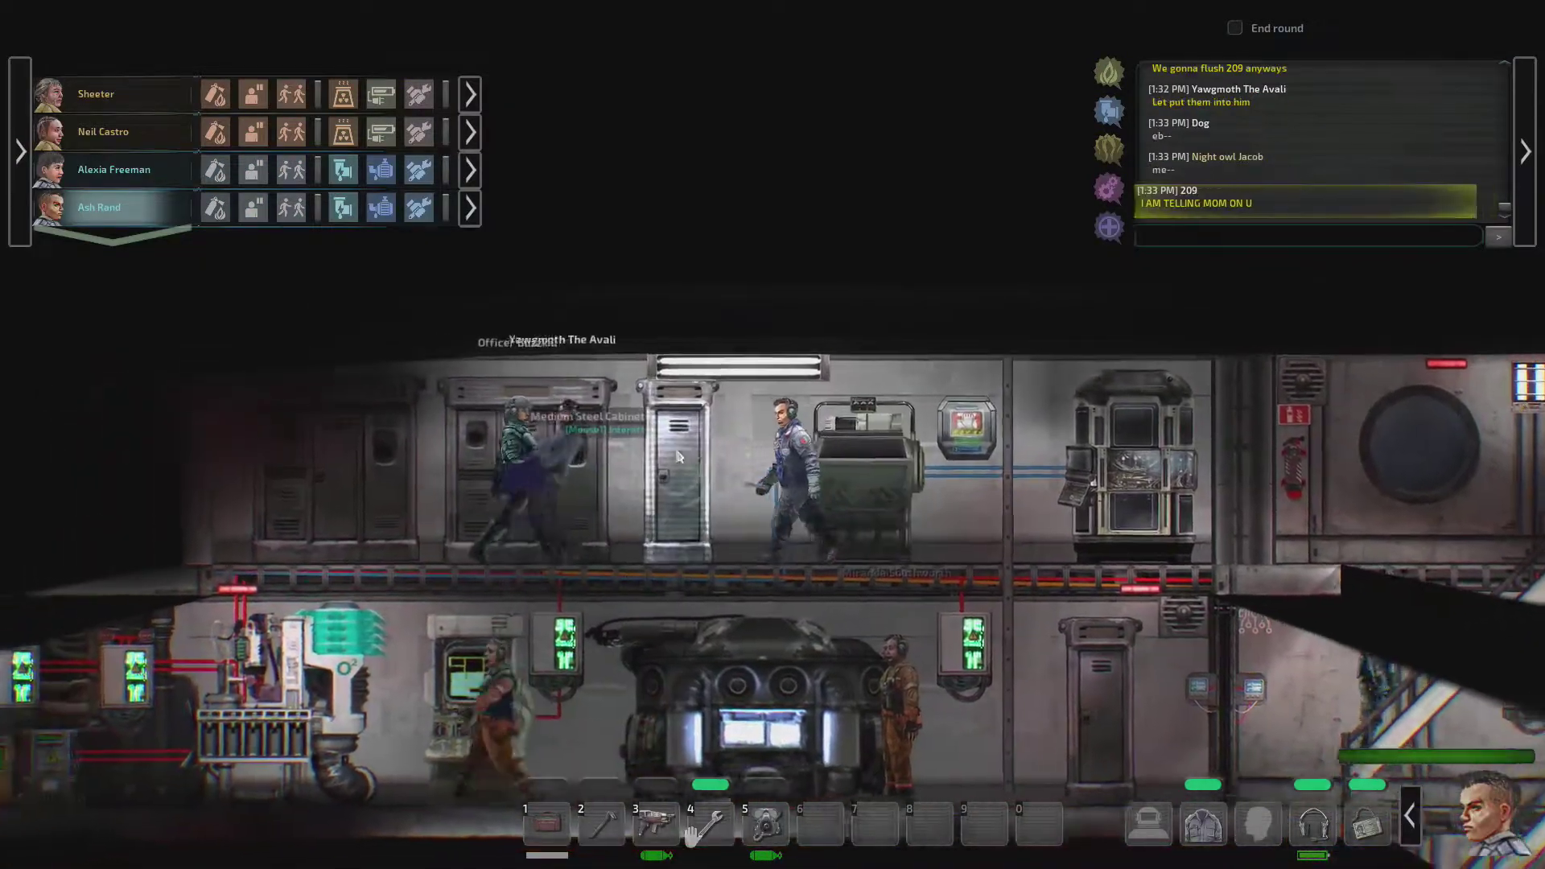
left_click(676, 457)
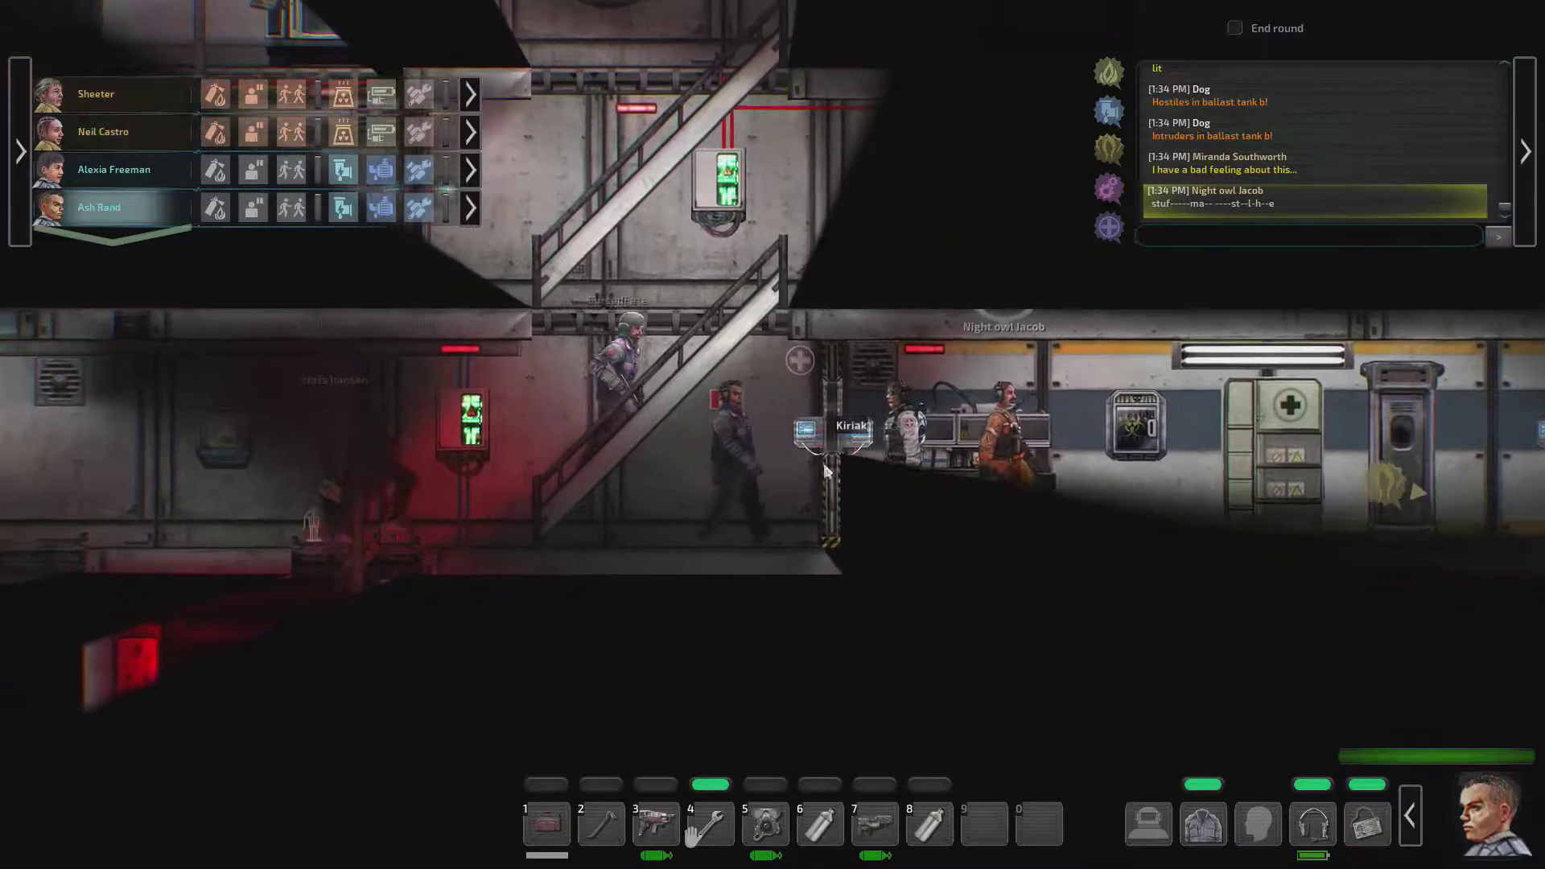
Step: Walk right through the corridor and ballast area, then down the stairs to the lower deck
key("a")
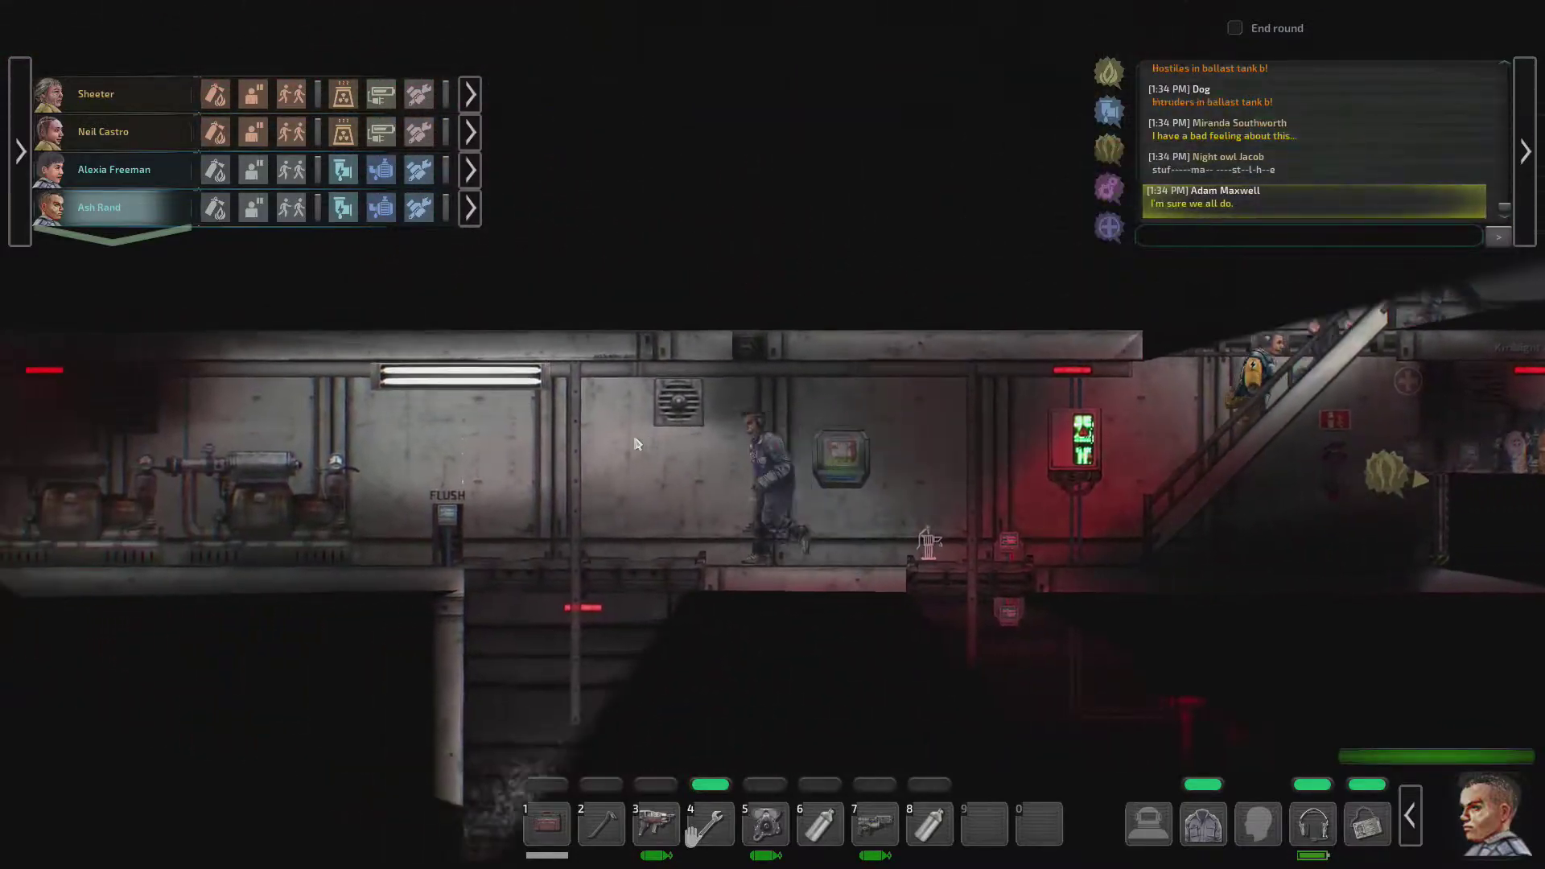
key("d")
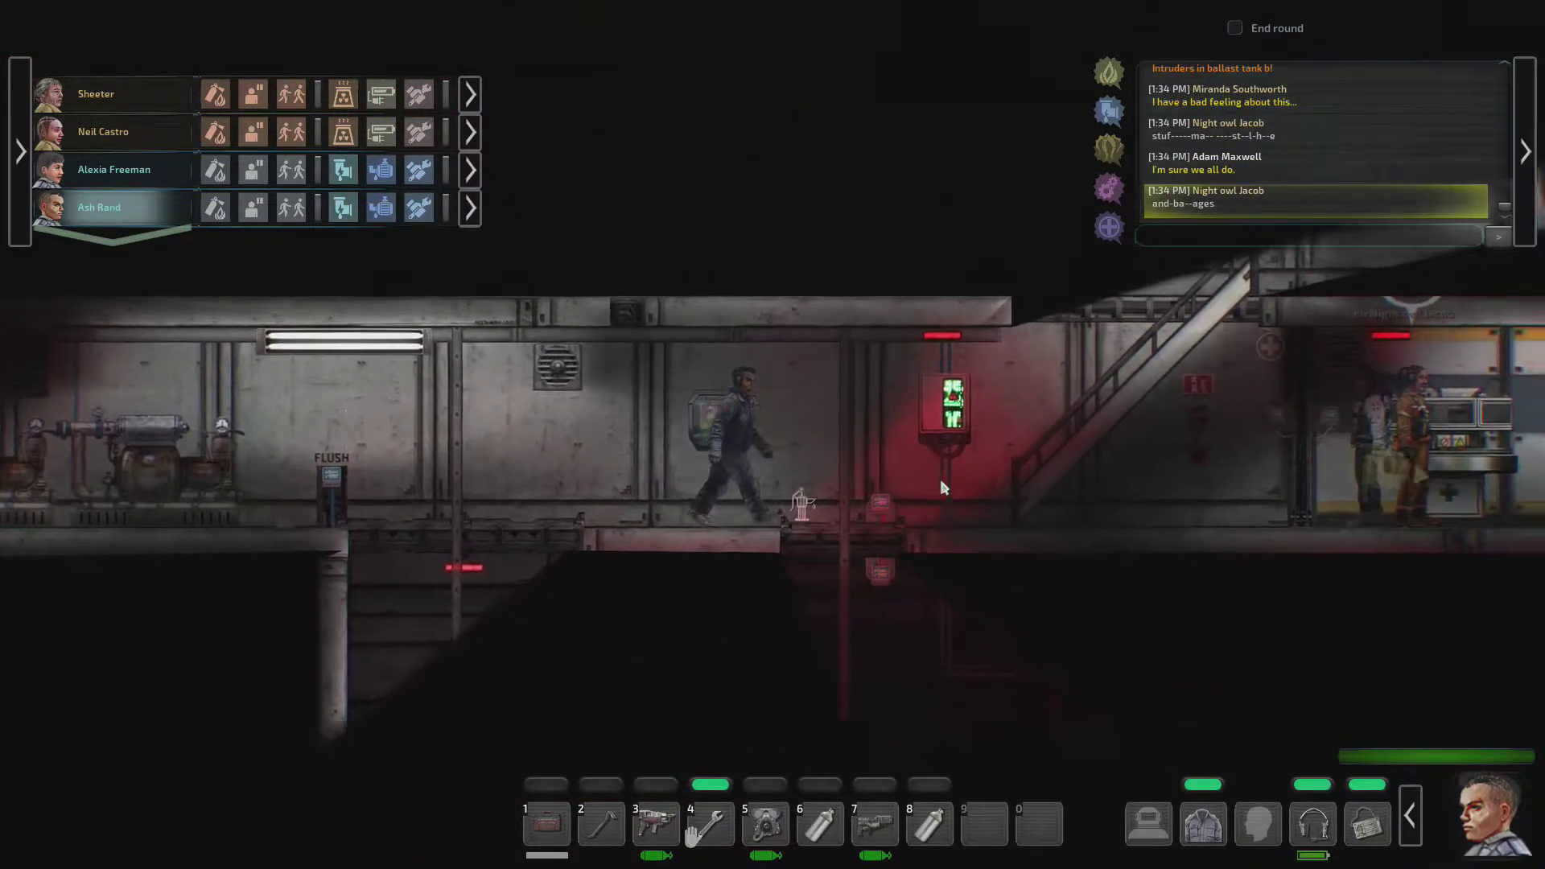
key("d")
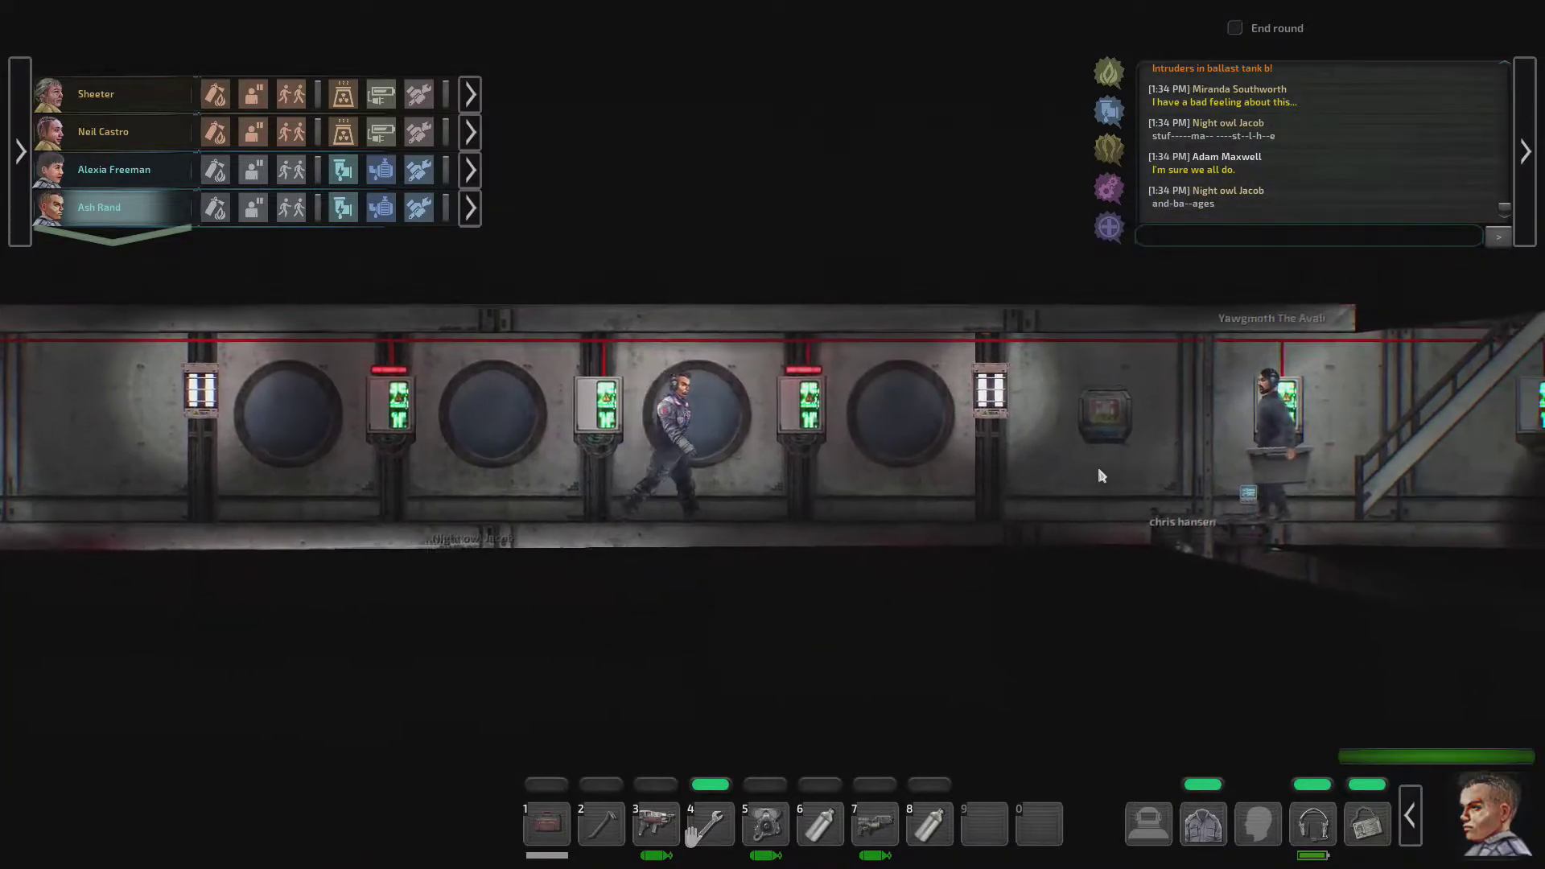
key("d")
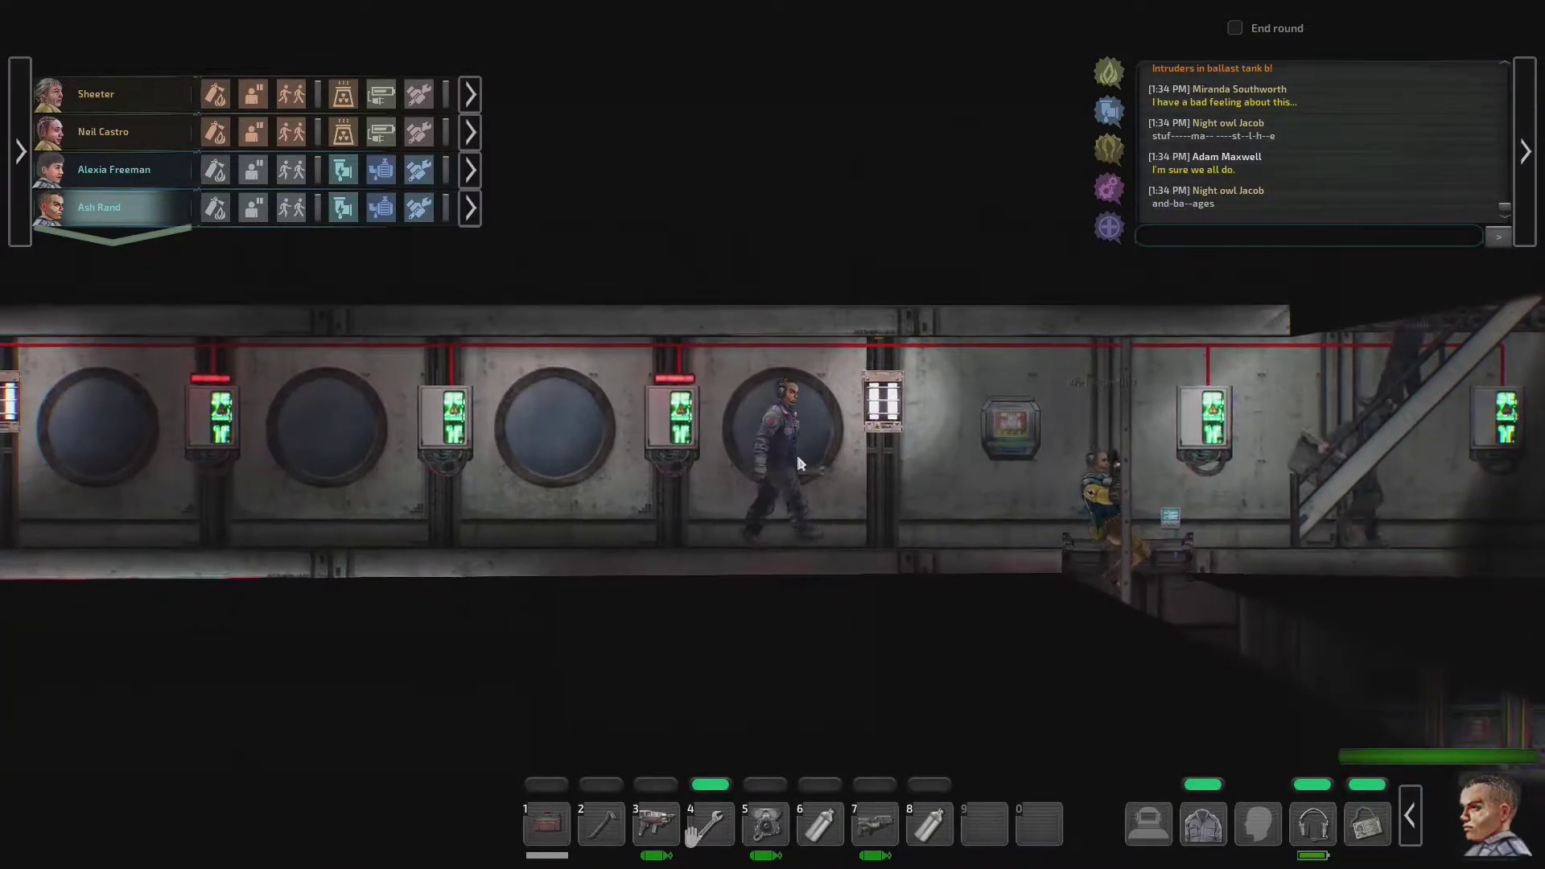
key("d")
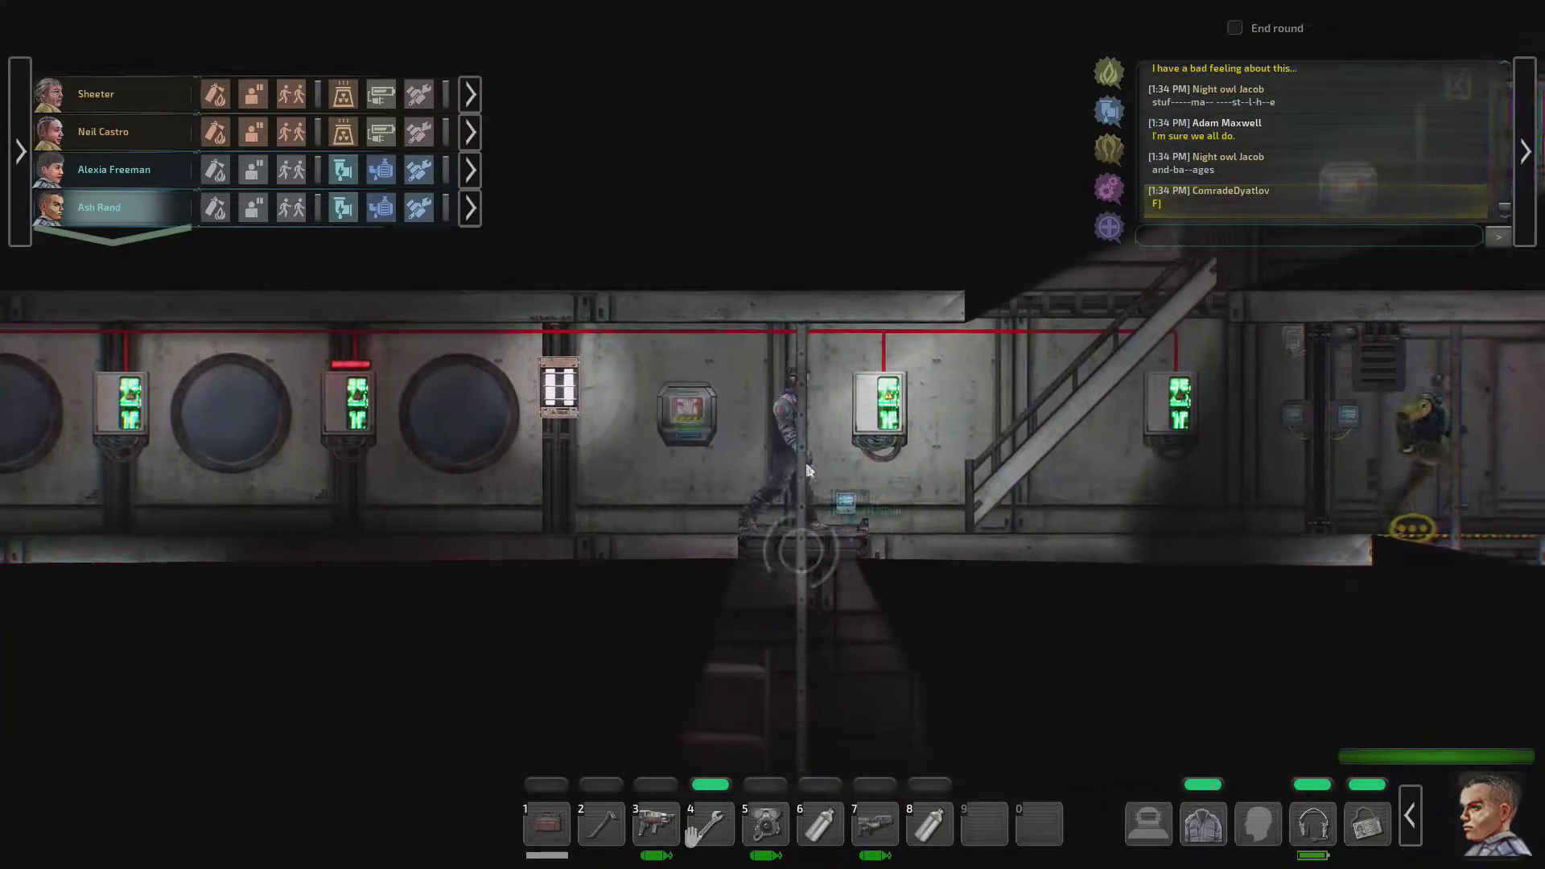
key("d")
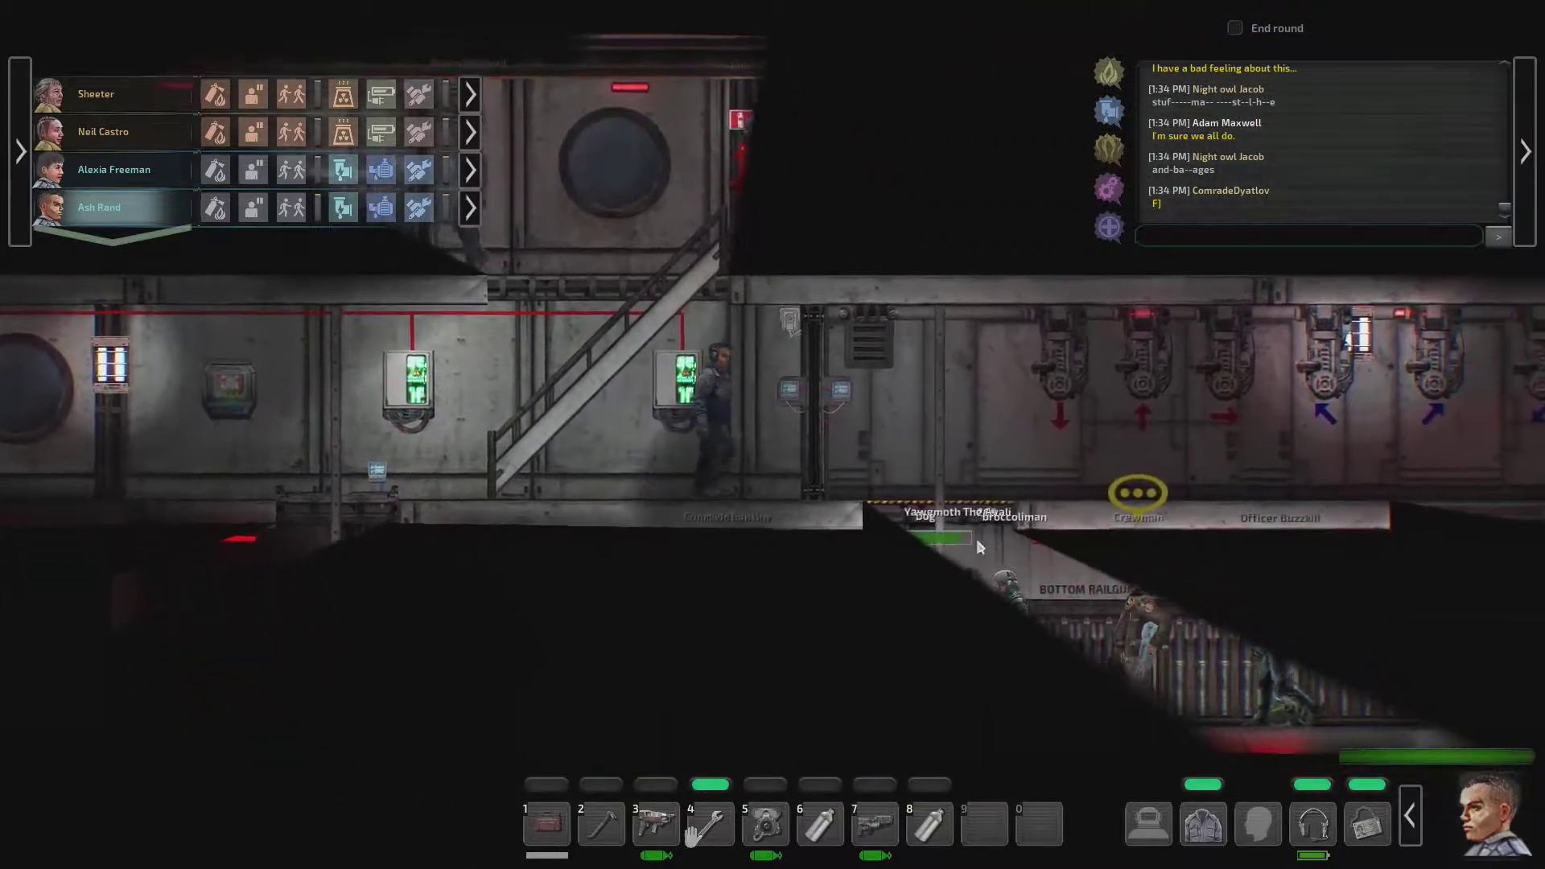
key("s")
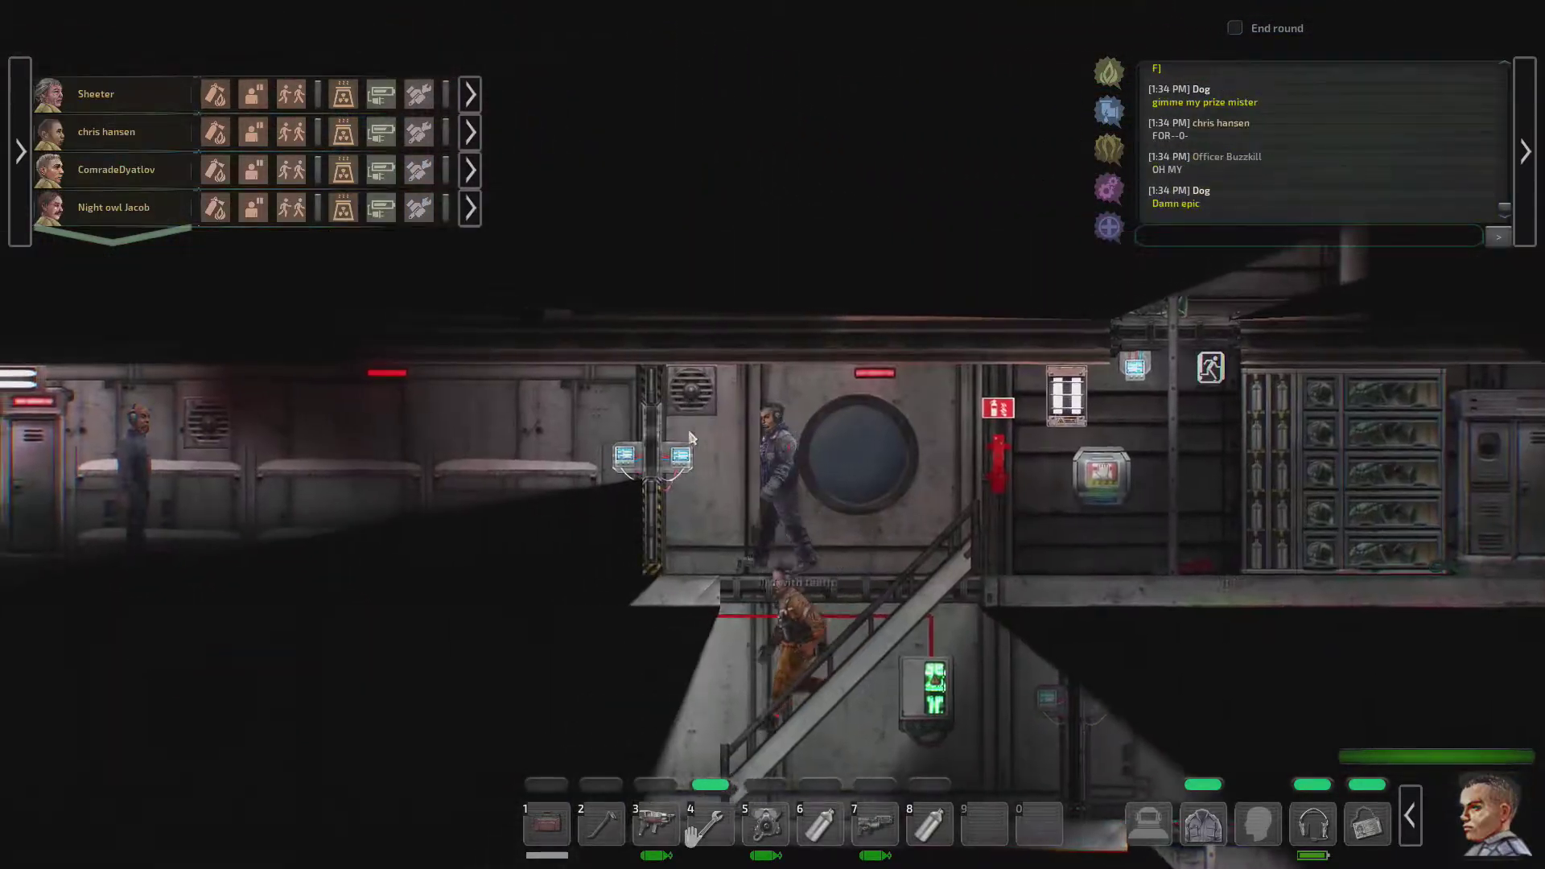
key("s")
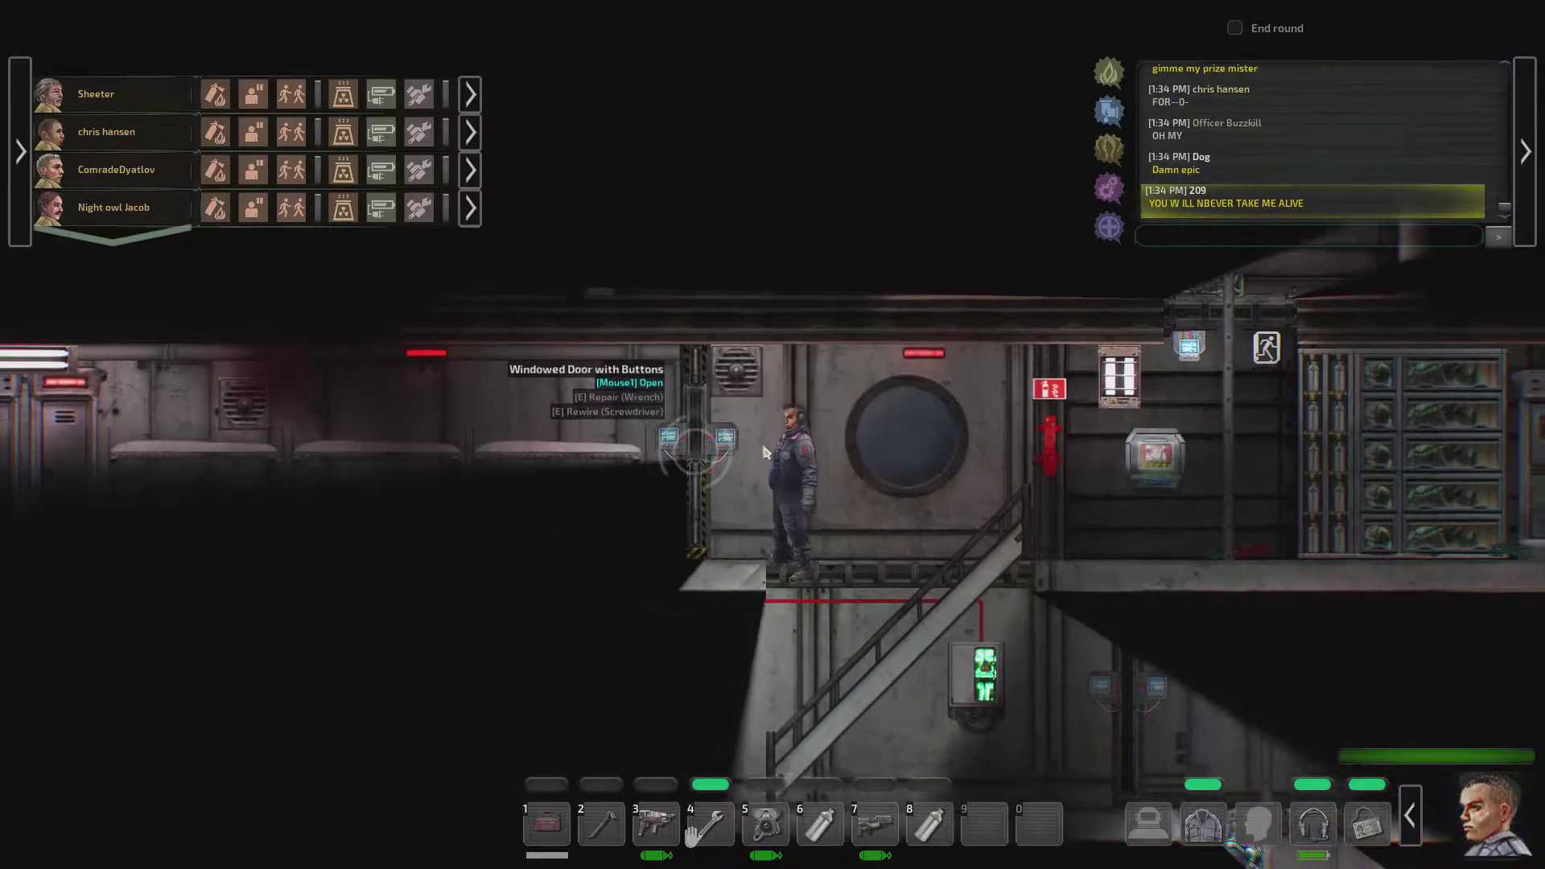
Step: Walk left along the lower deck through engineering to the oxygen generator
key("s")
key("a")
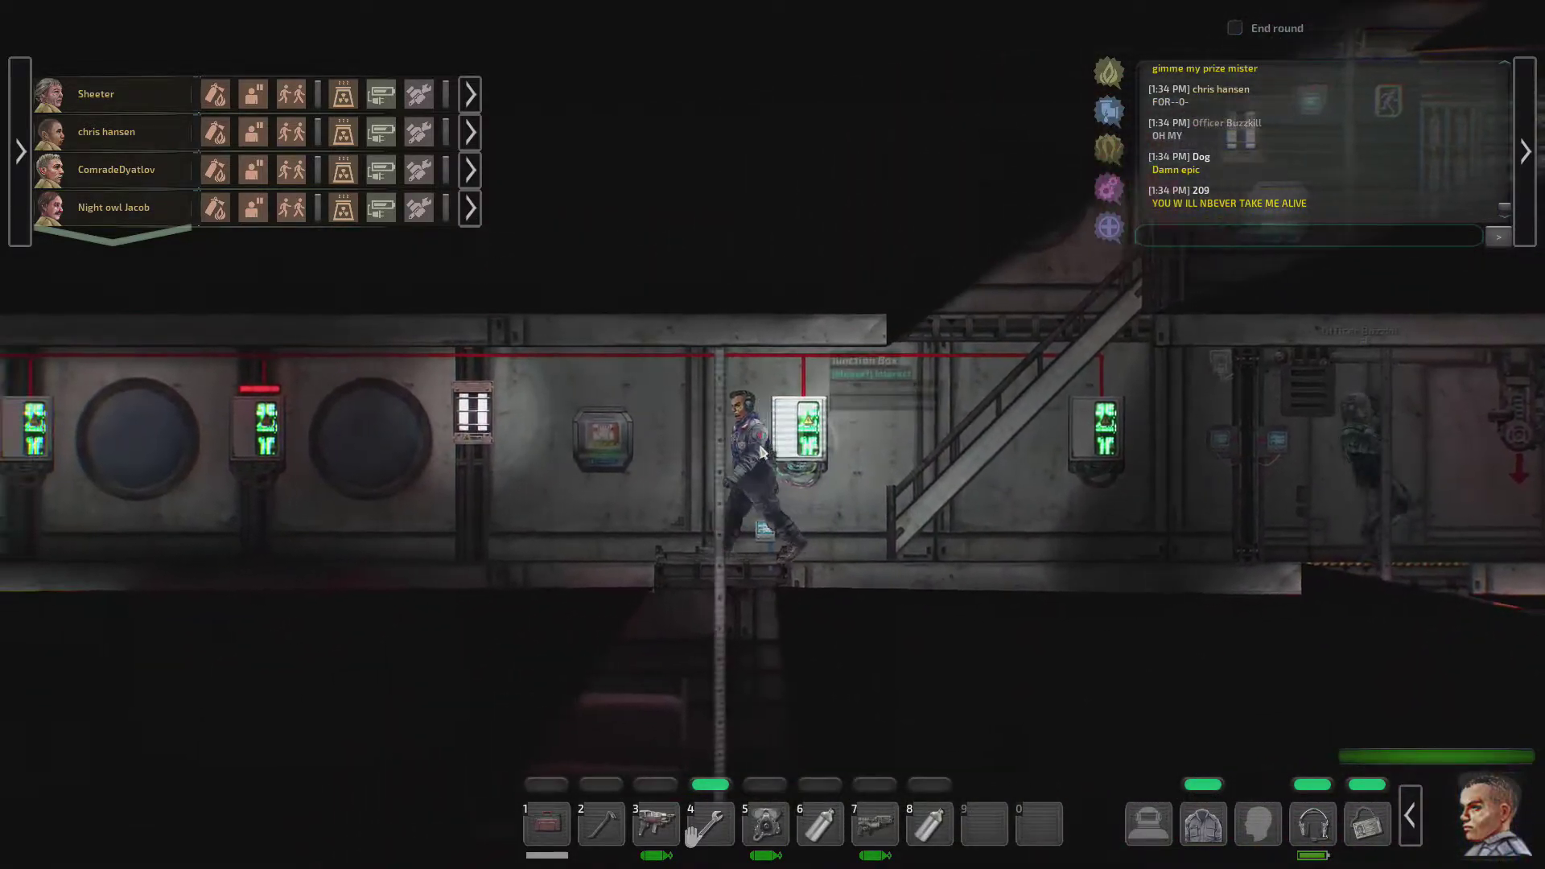
key("a")
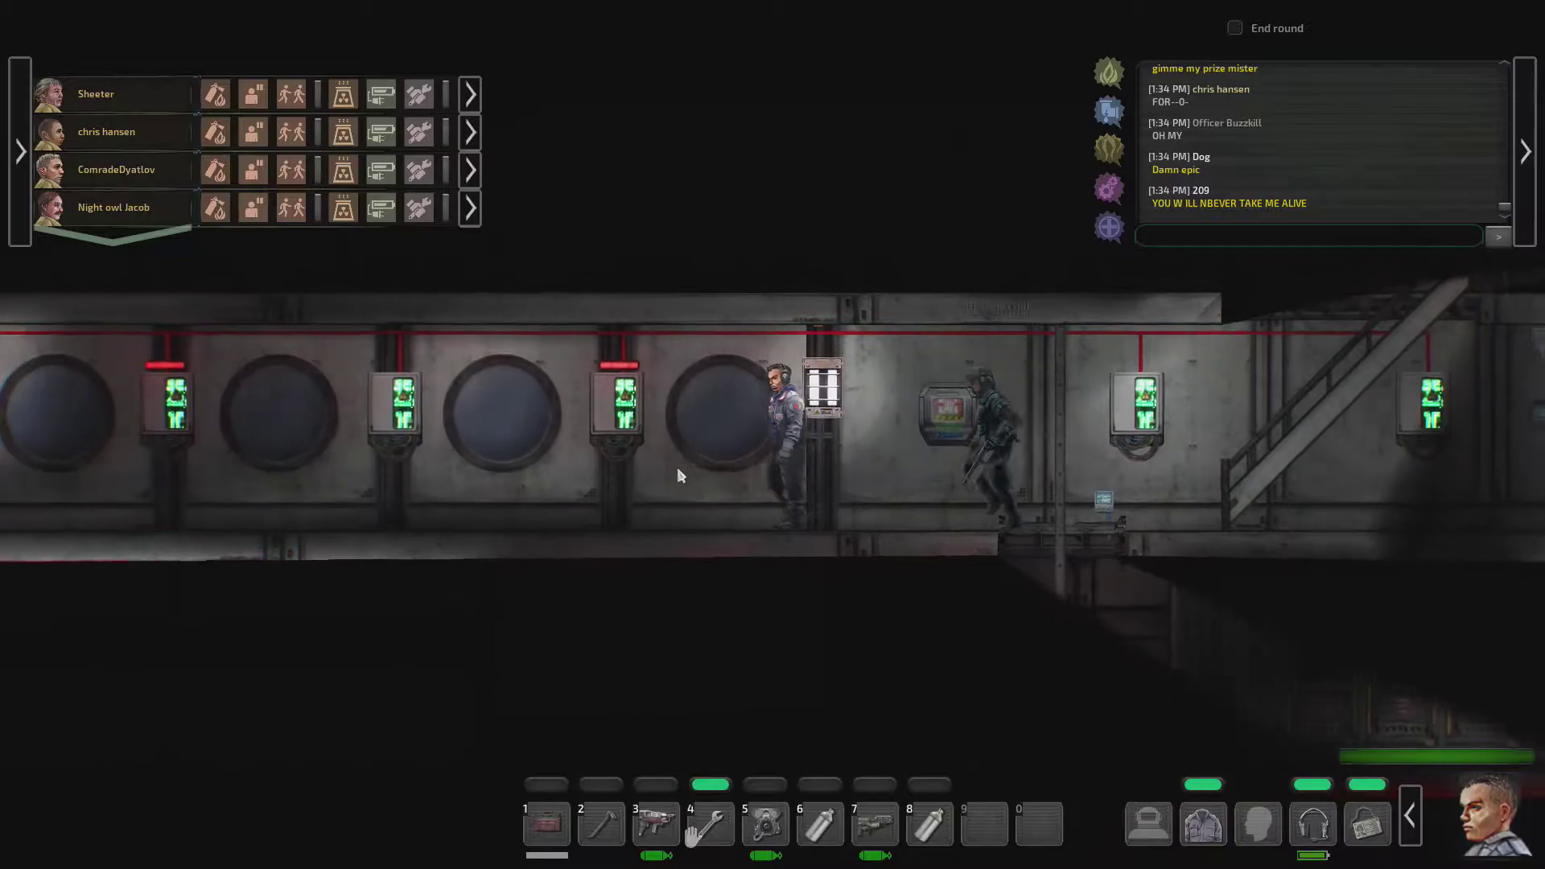
key("a")
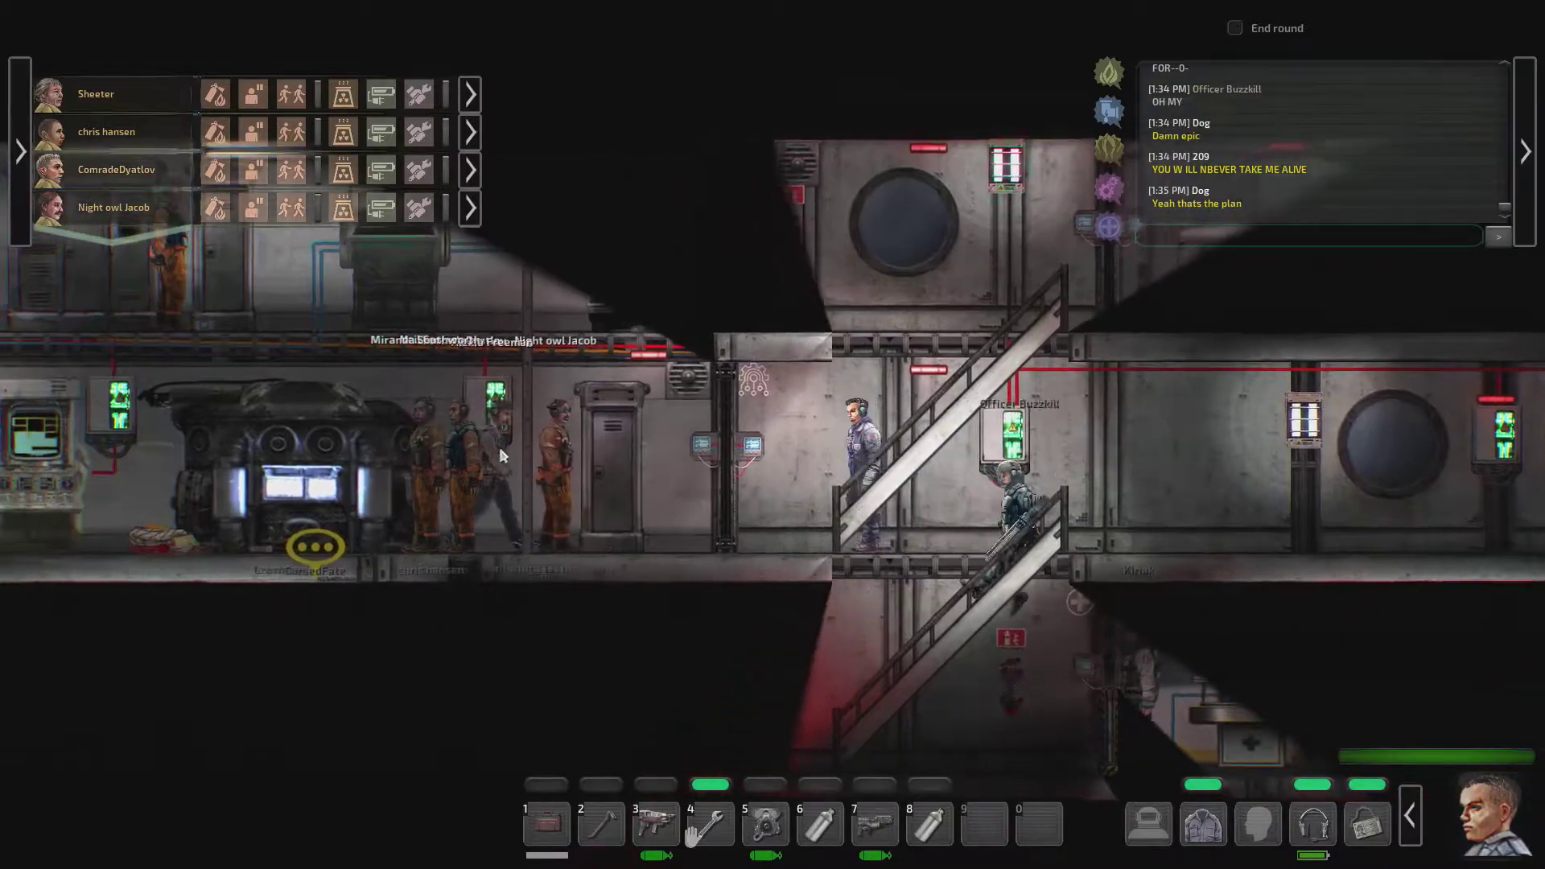
key("a")
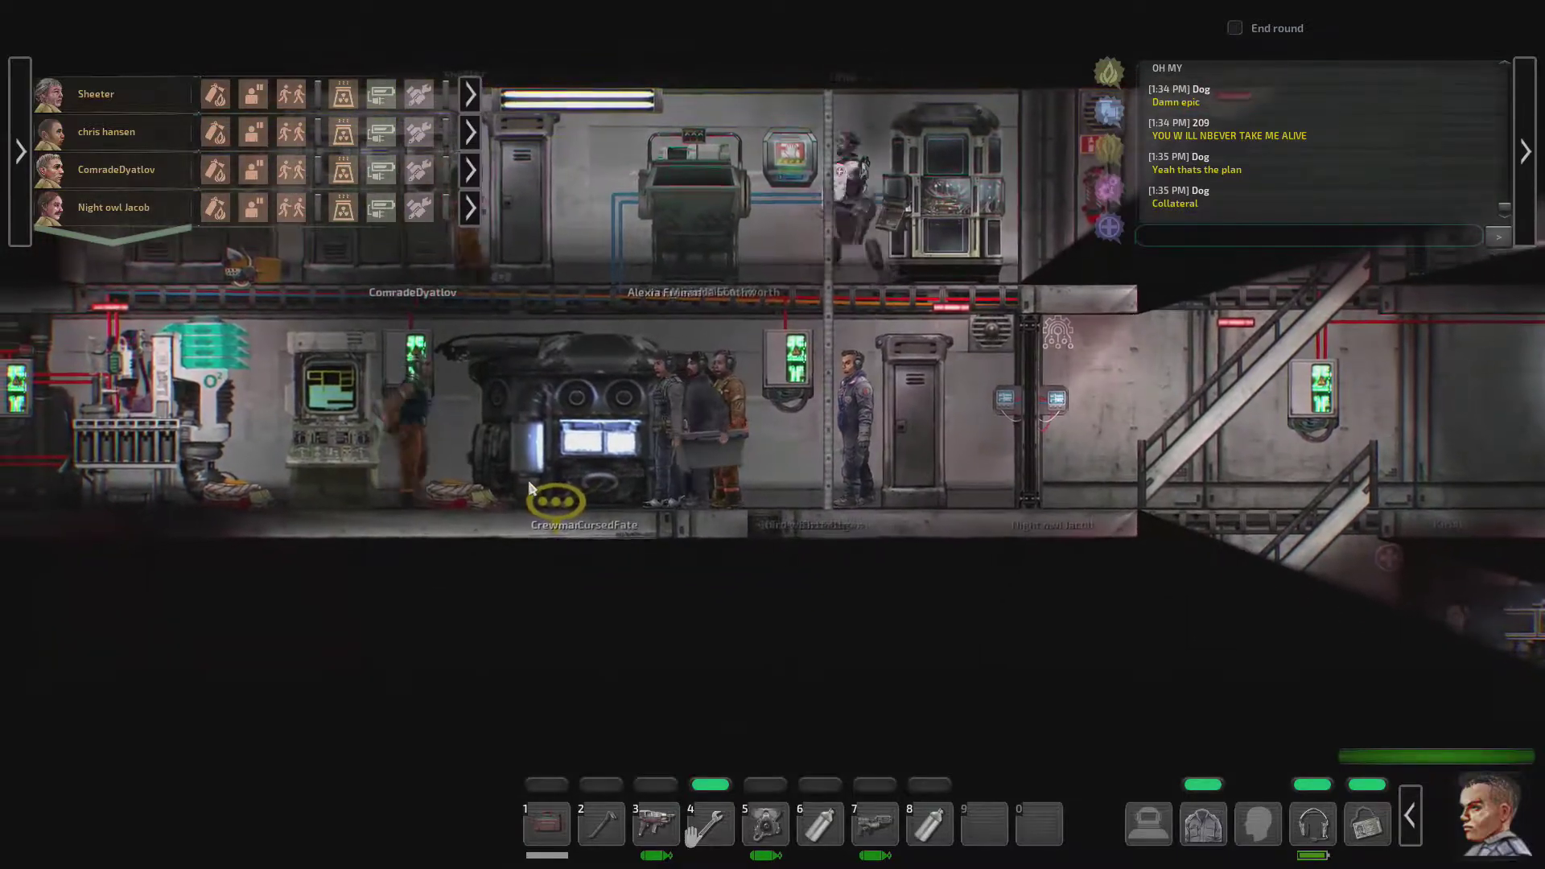
key("a")
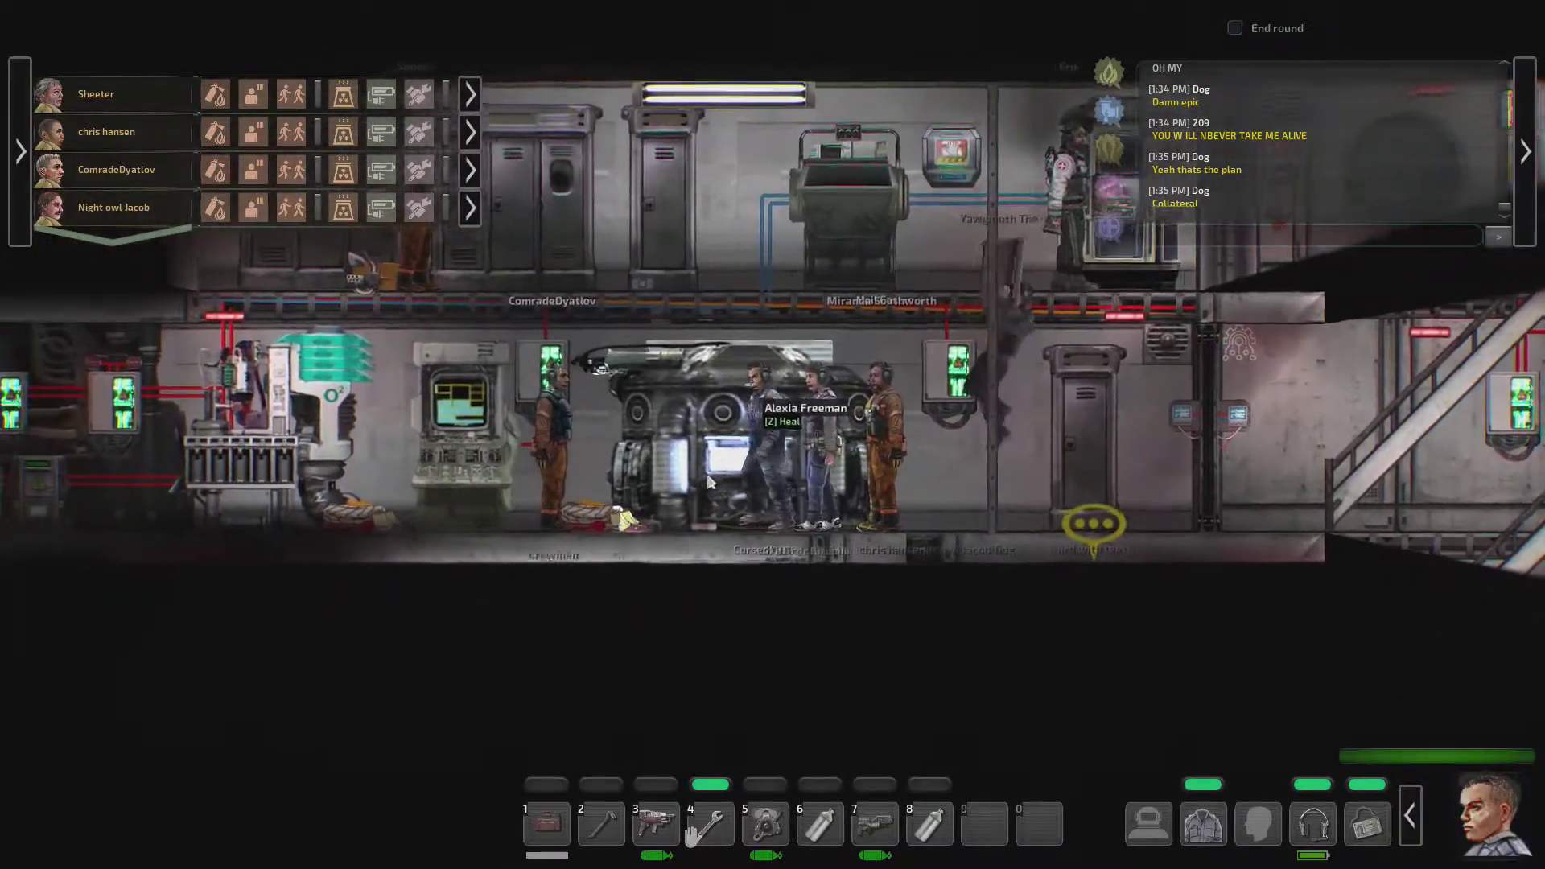
key("a")
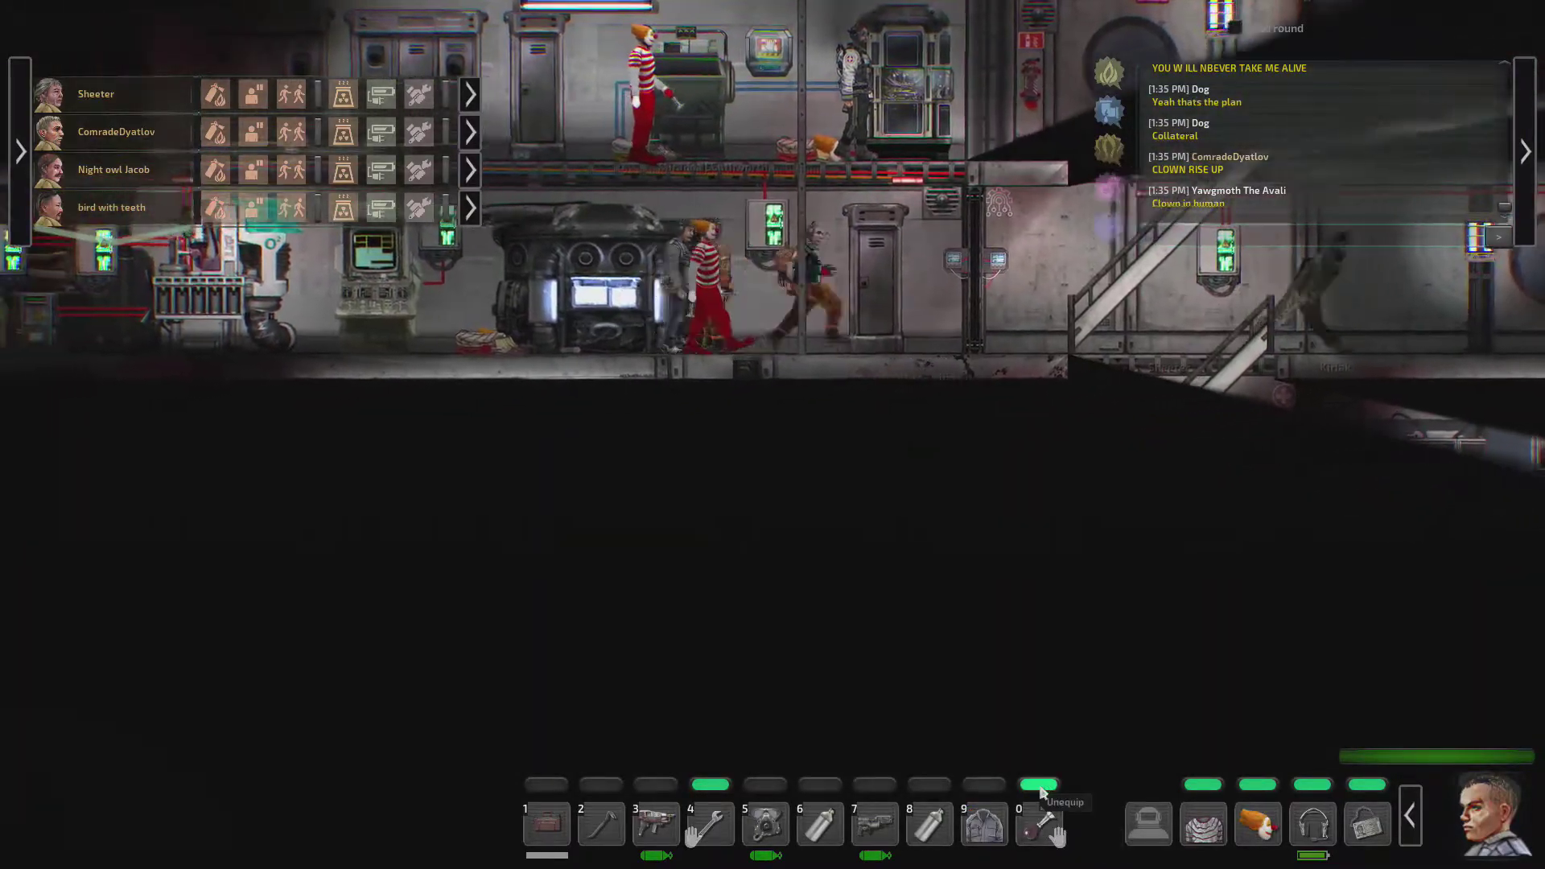
Step: Move the clown costume from the outerwear slot to hotbar slot 9, keeping the blue jumpsuit on
left_click_drag(1201, 825, 984, 825)
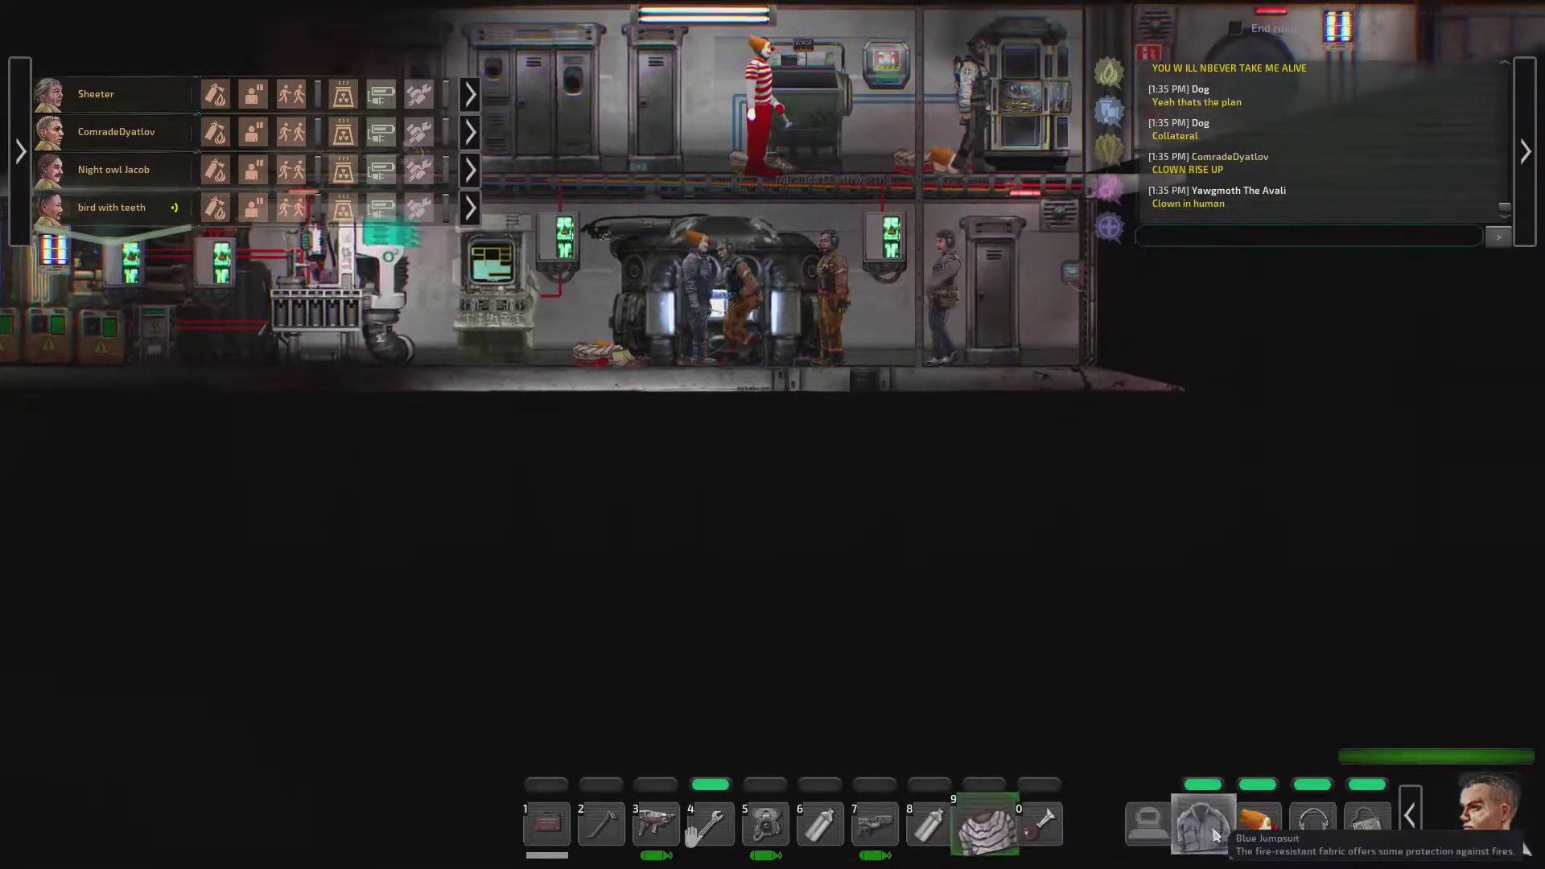
key("a")
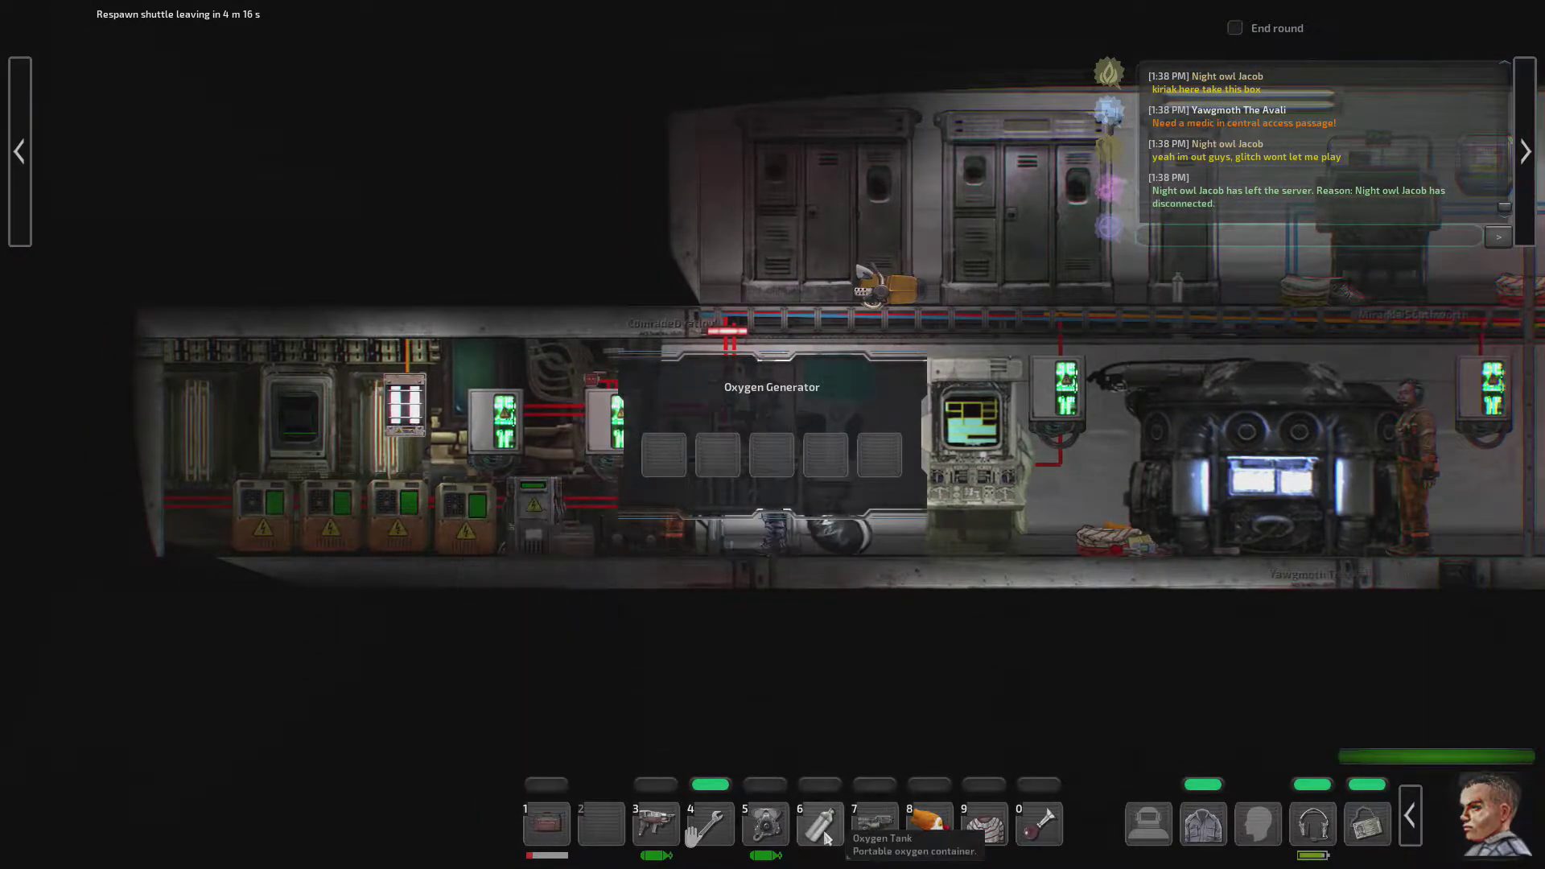
Step: Check the toolbox, close the oxygen generator, and walk left past the crewman
left_click(556, 831)
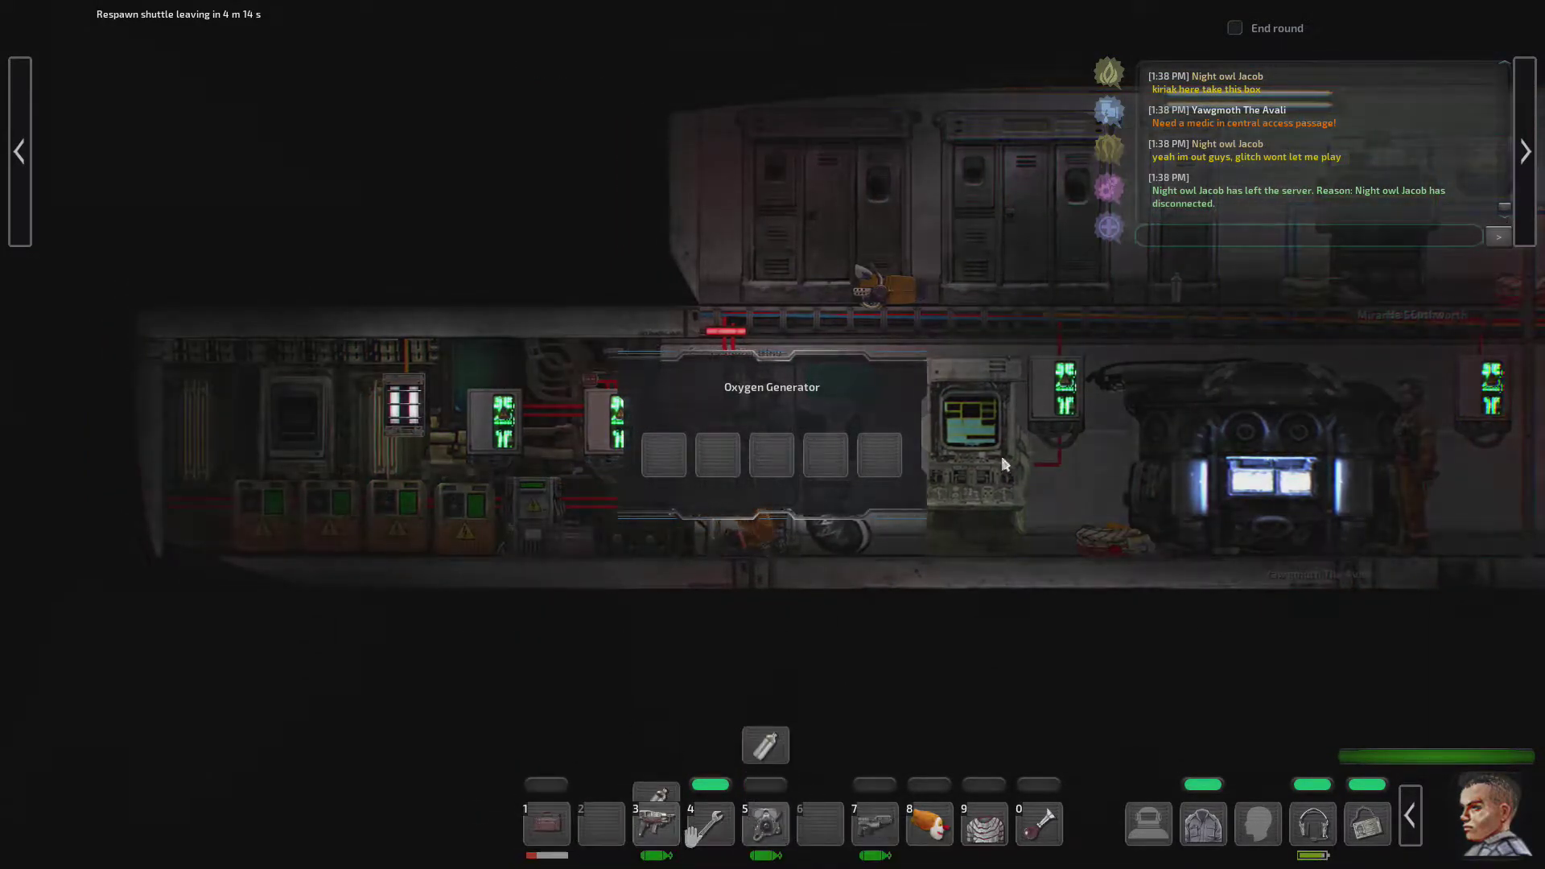
left_click(1003, 465)
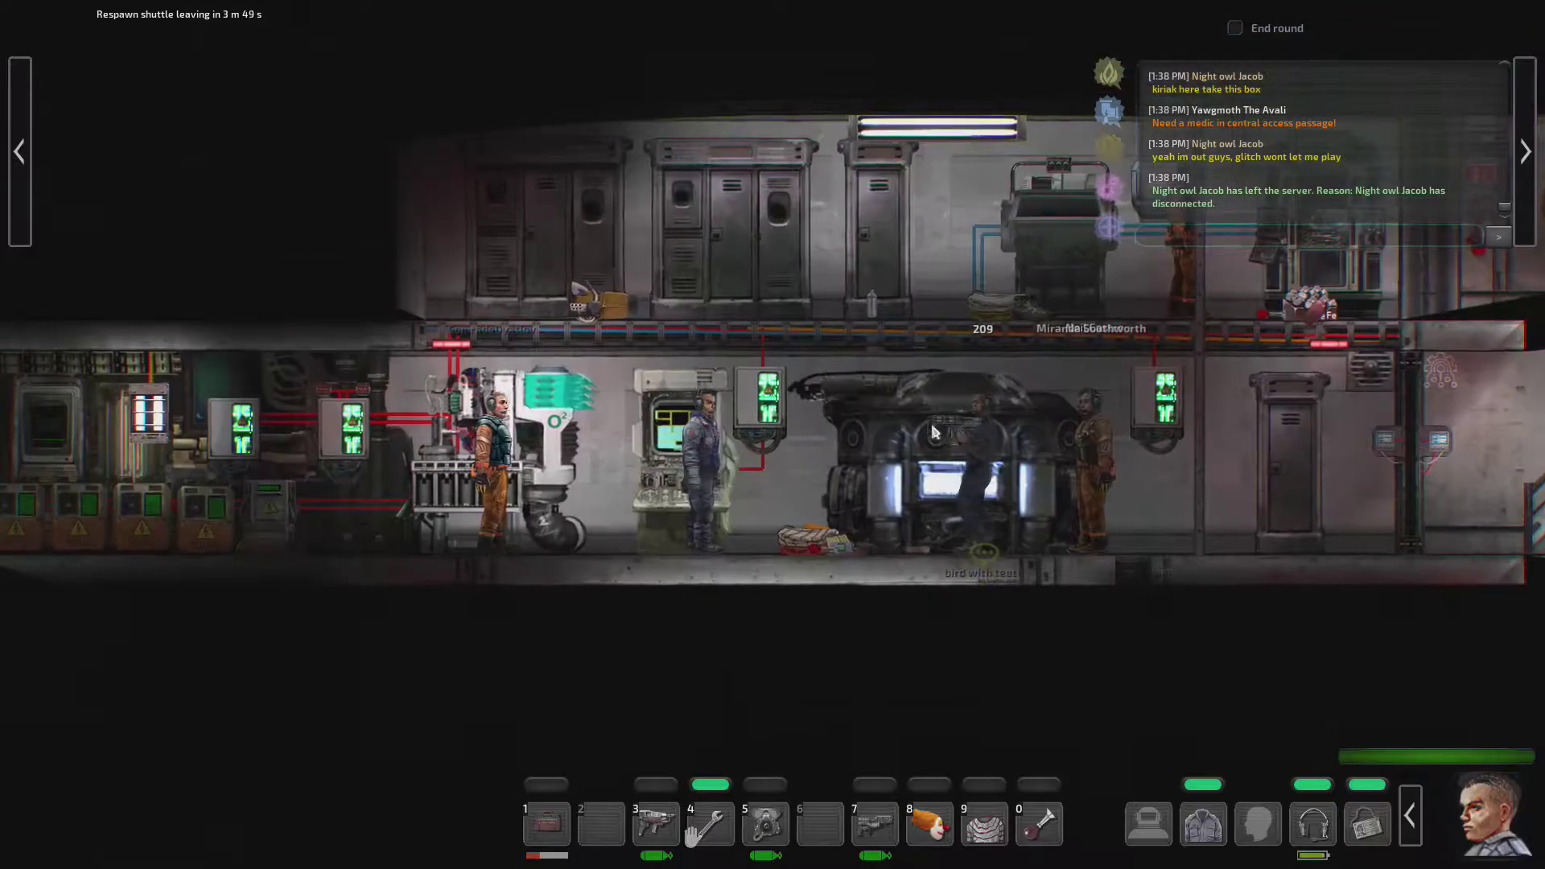
key("a")
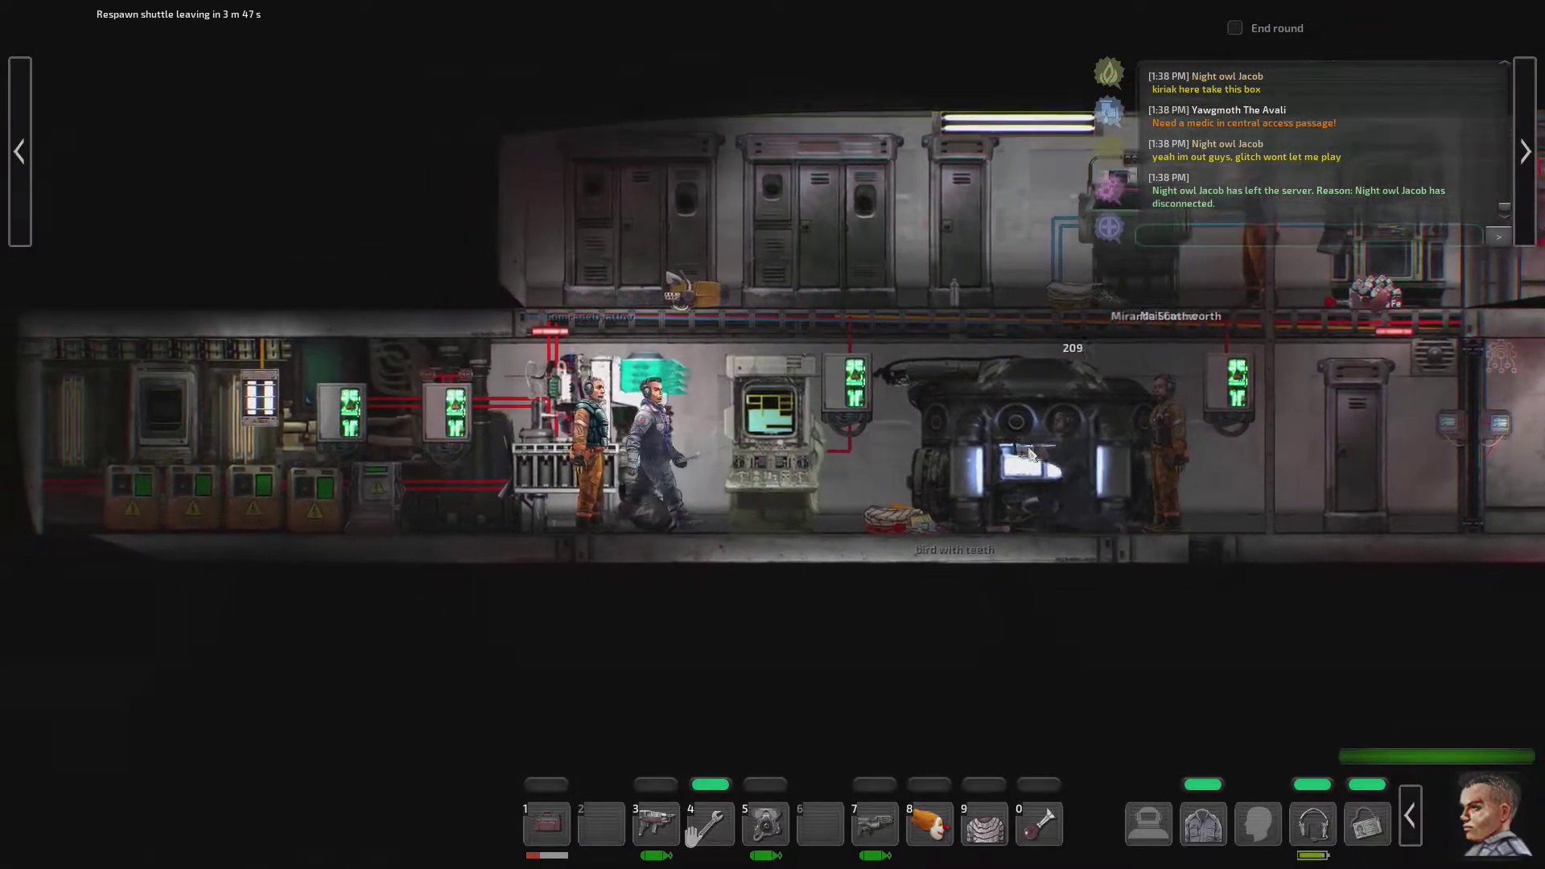
key("a")
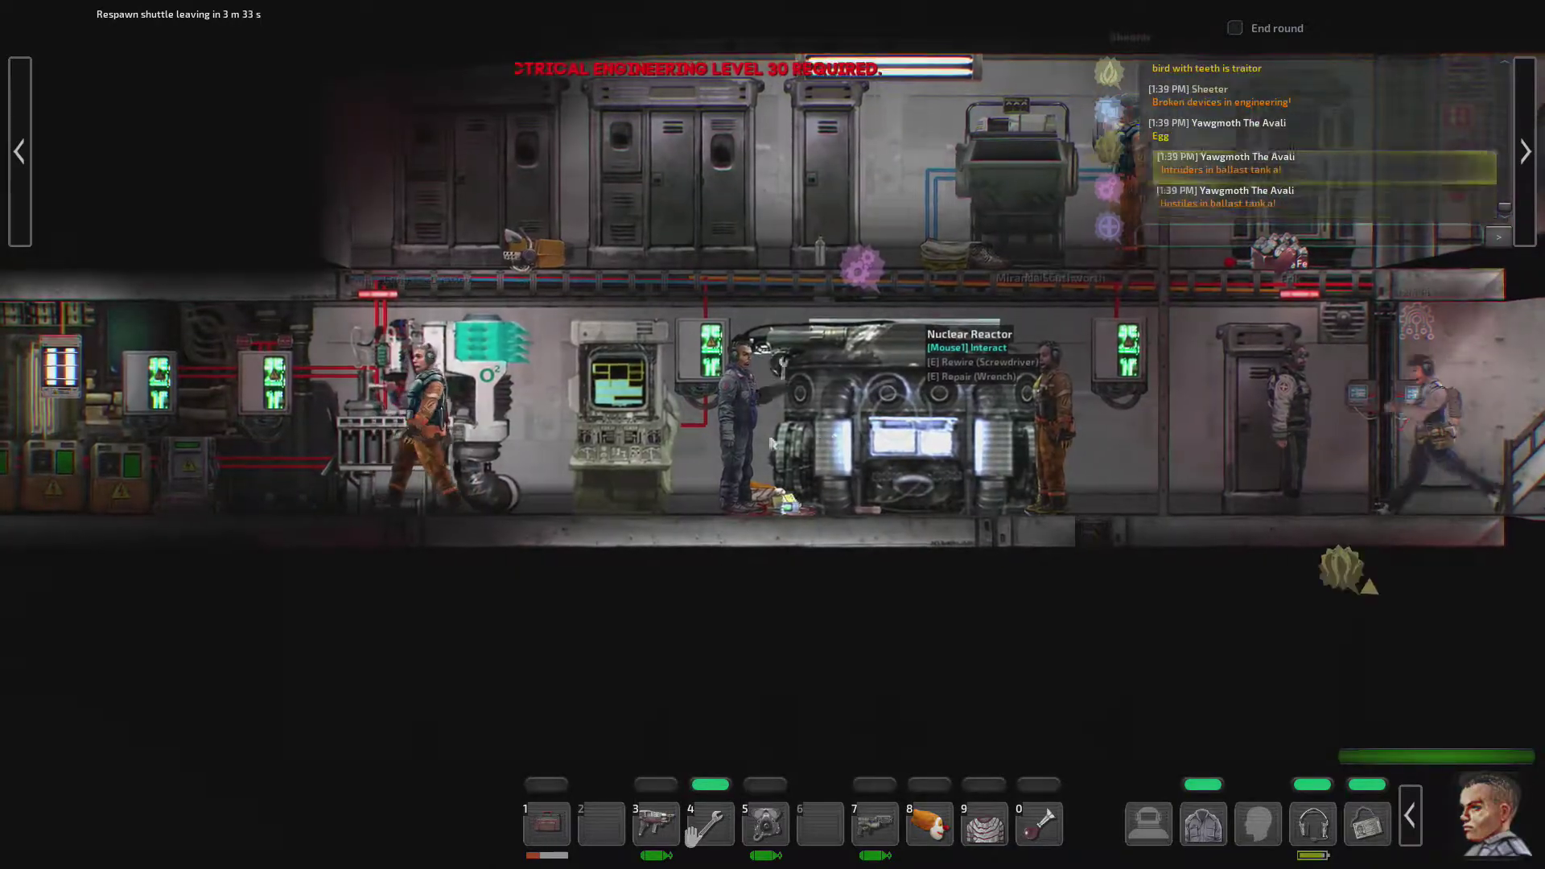
Step: Walk right past the reactor, drop through the hatch, and open the supplies cabinet
key("d")
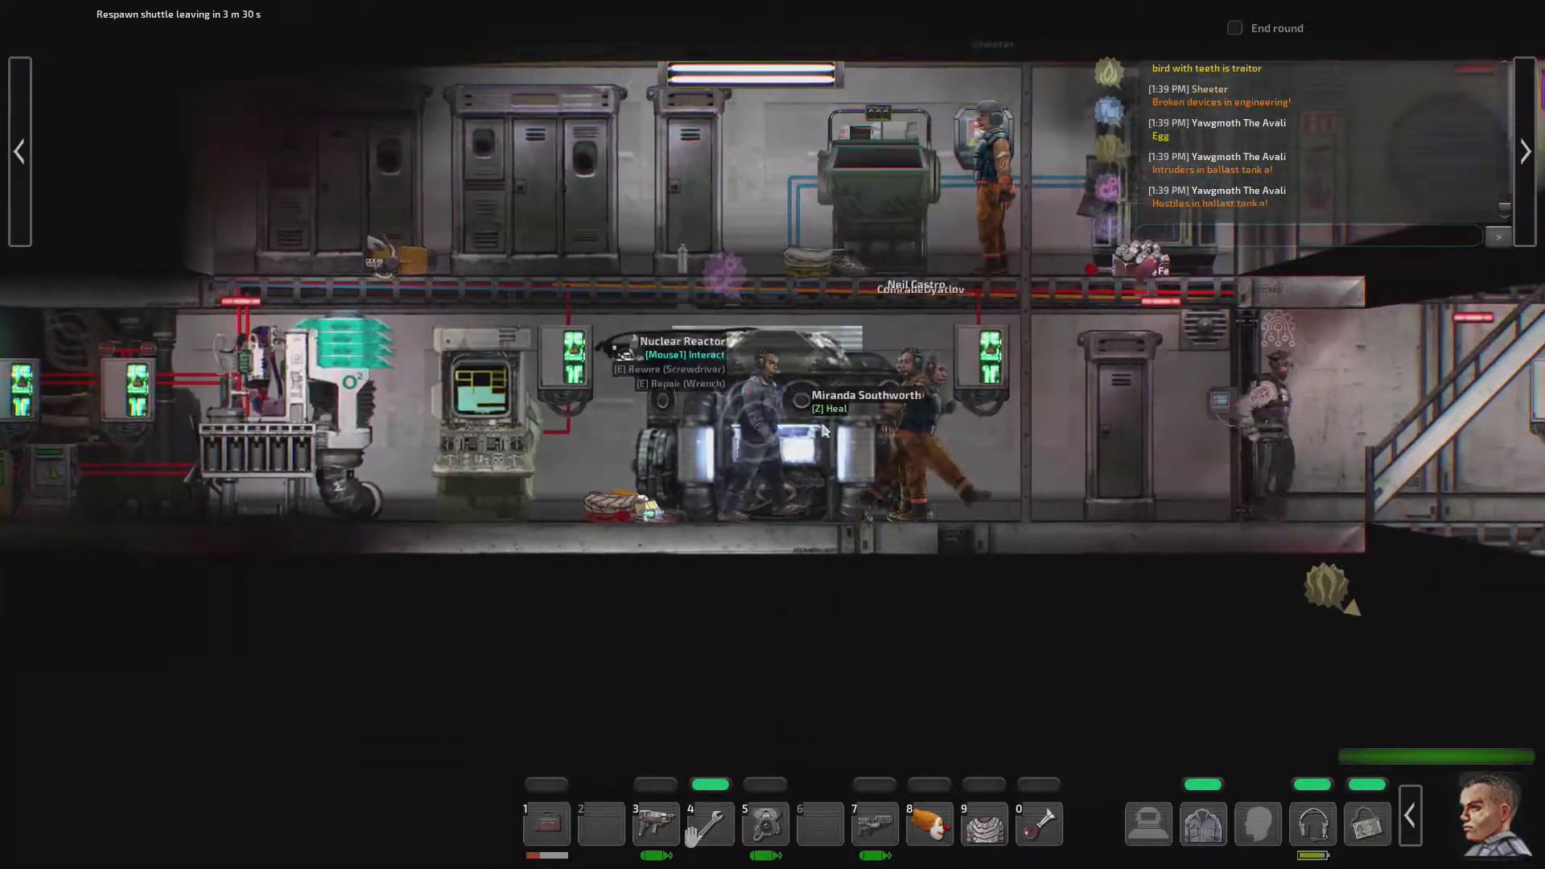
key("d")
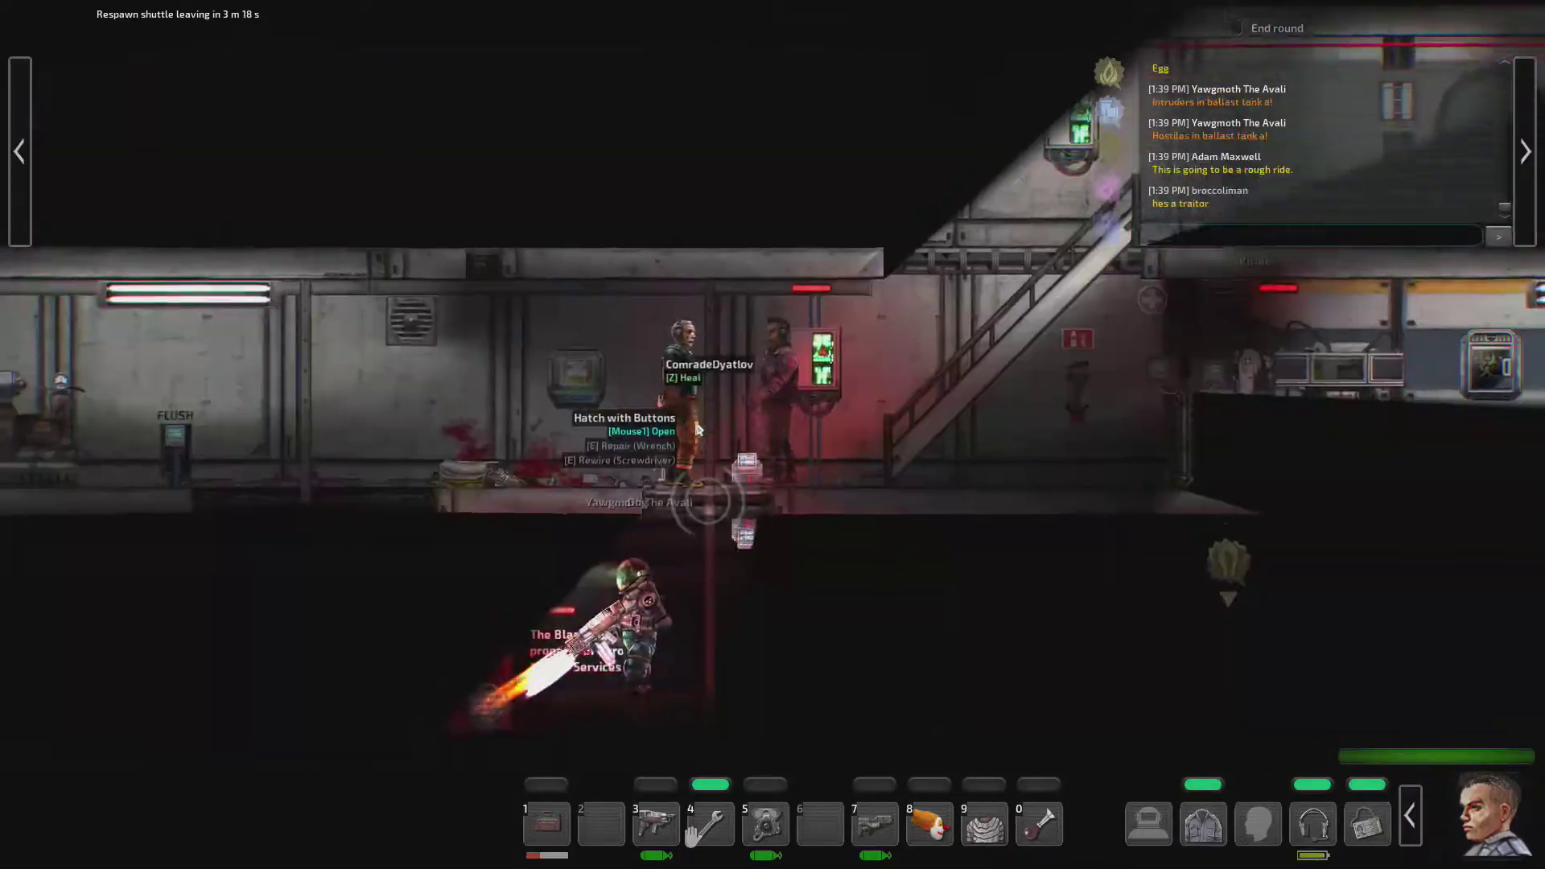
left_click(697, 429)
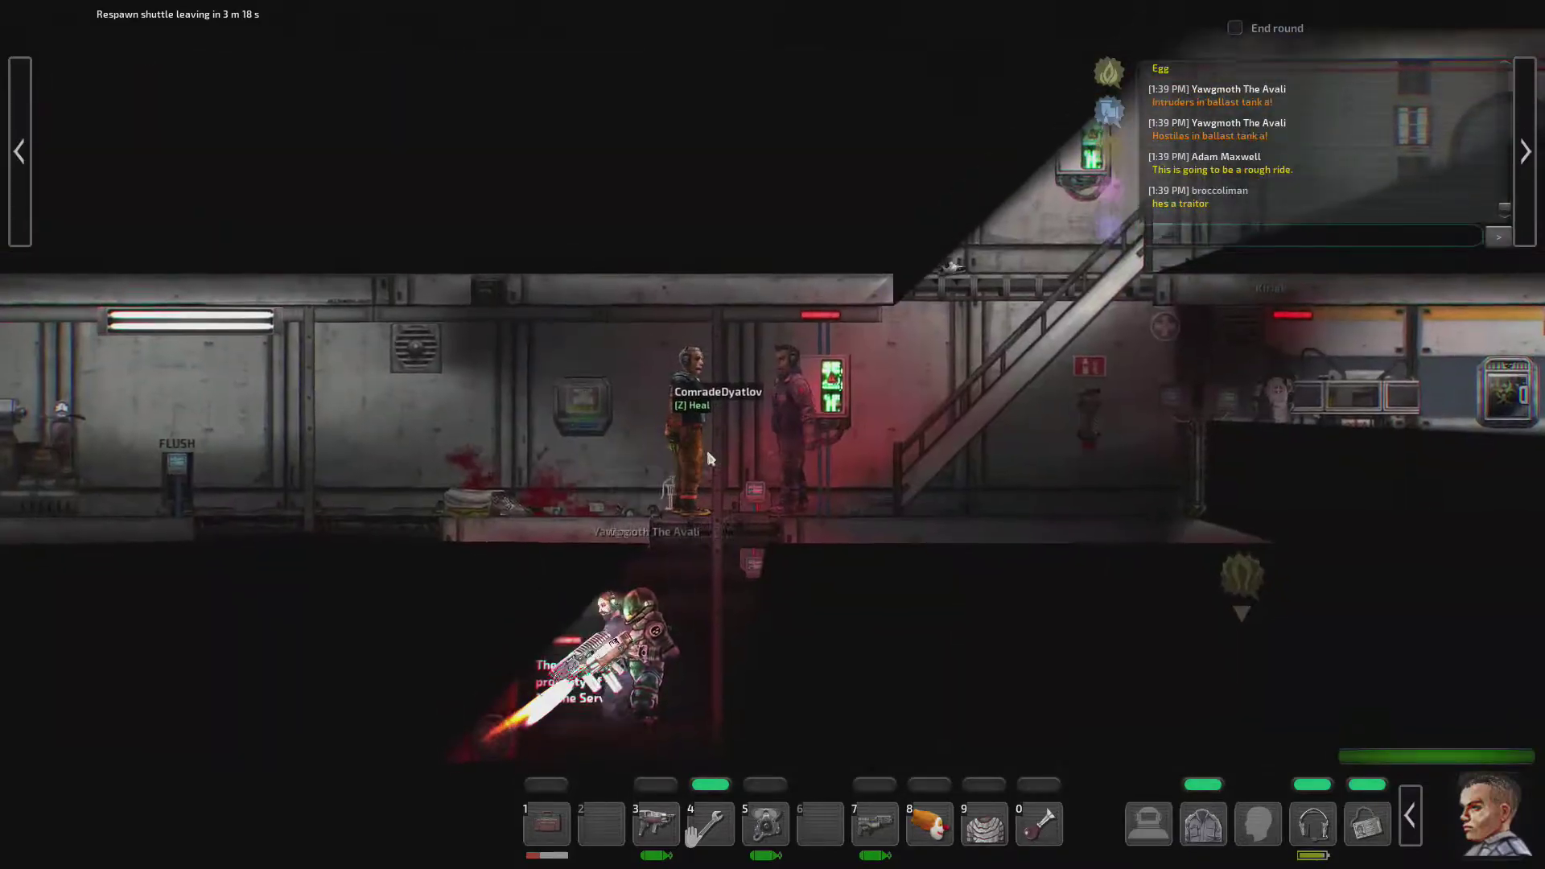
key("s")
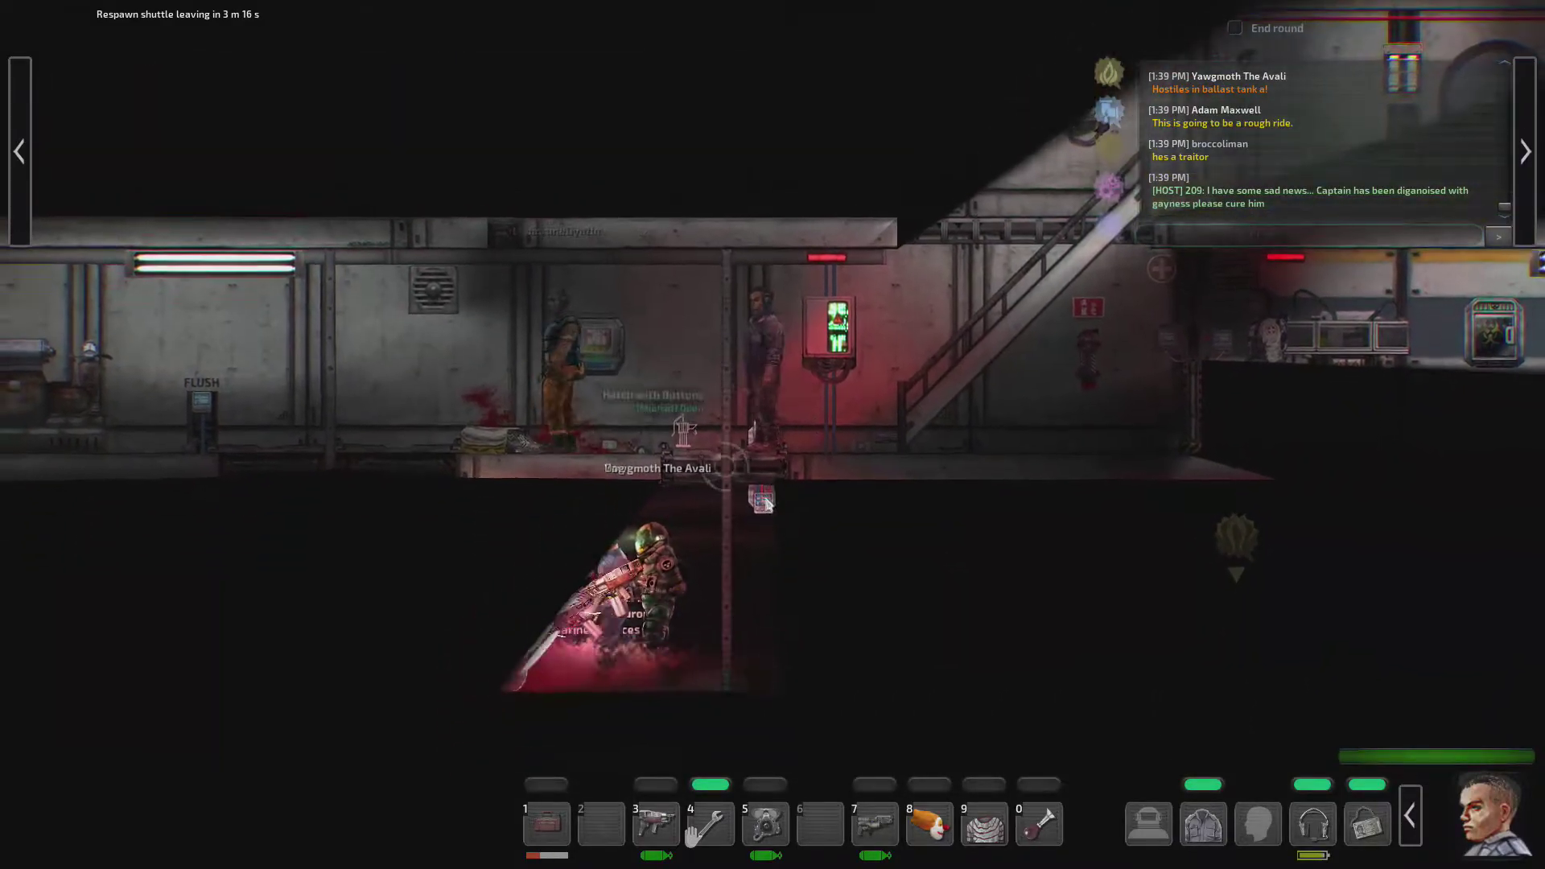
key("e")
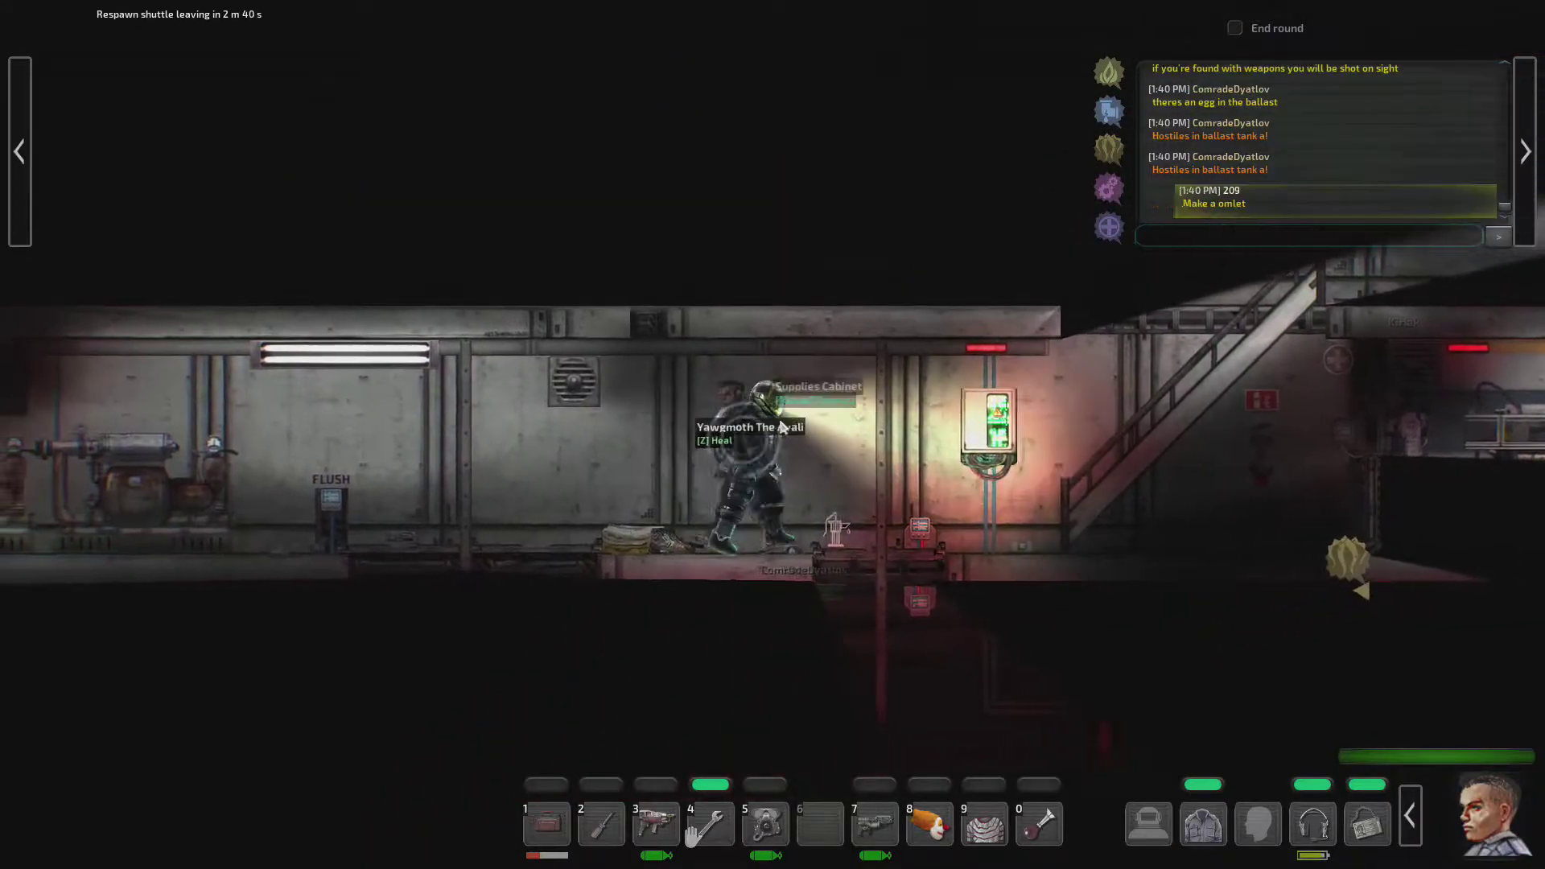
Step: Walk along the deck and take the stairs down toward Sheeter on the lower deck
key("a")
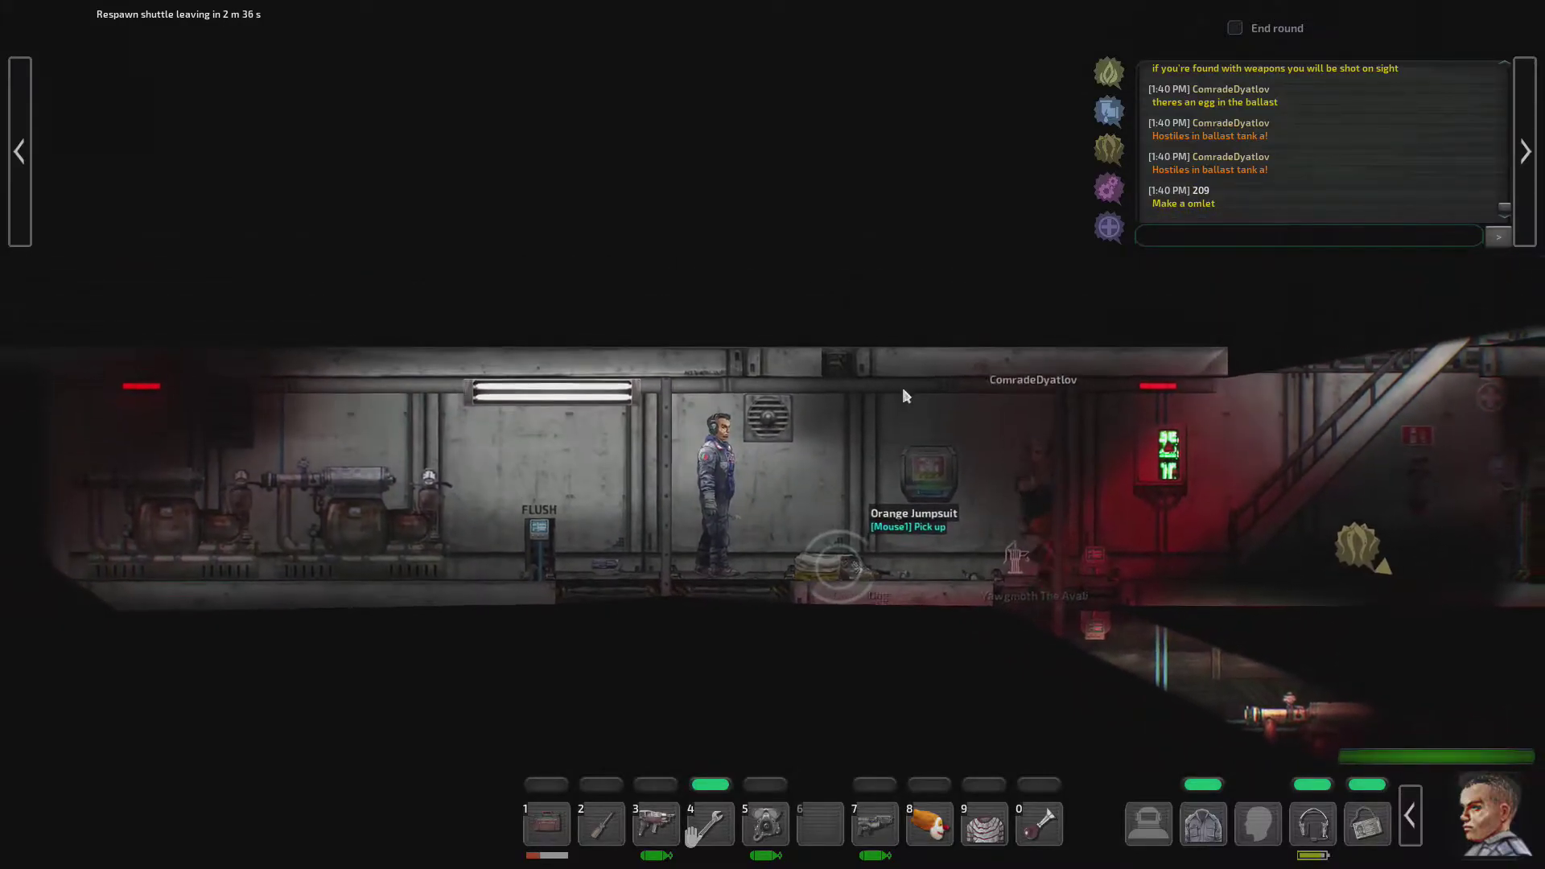
key("d")
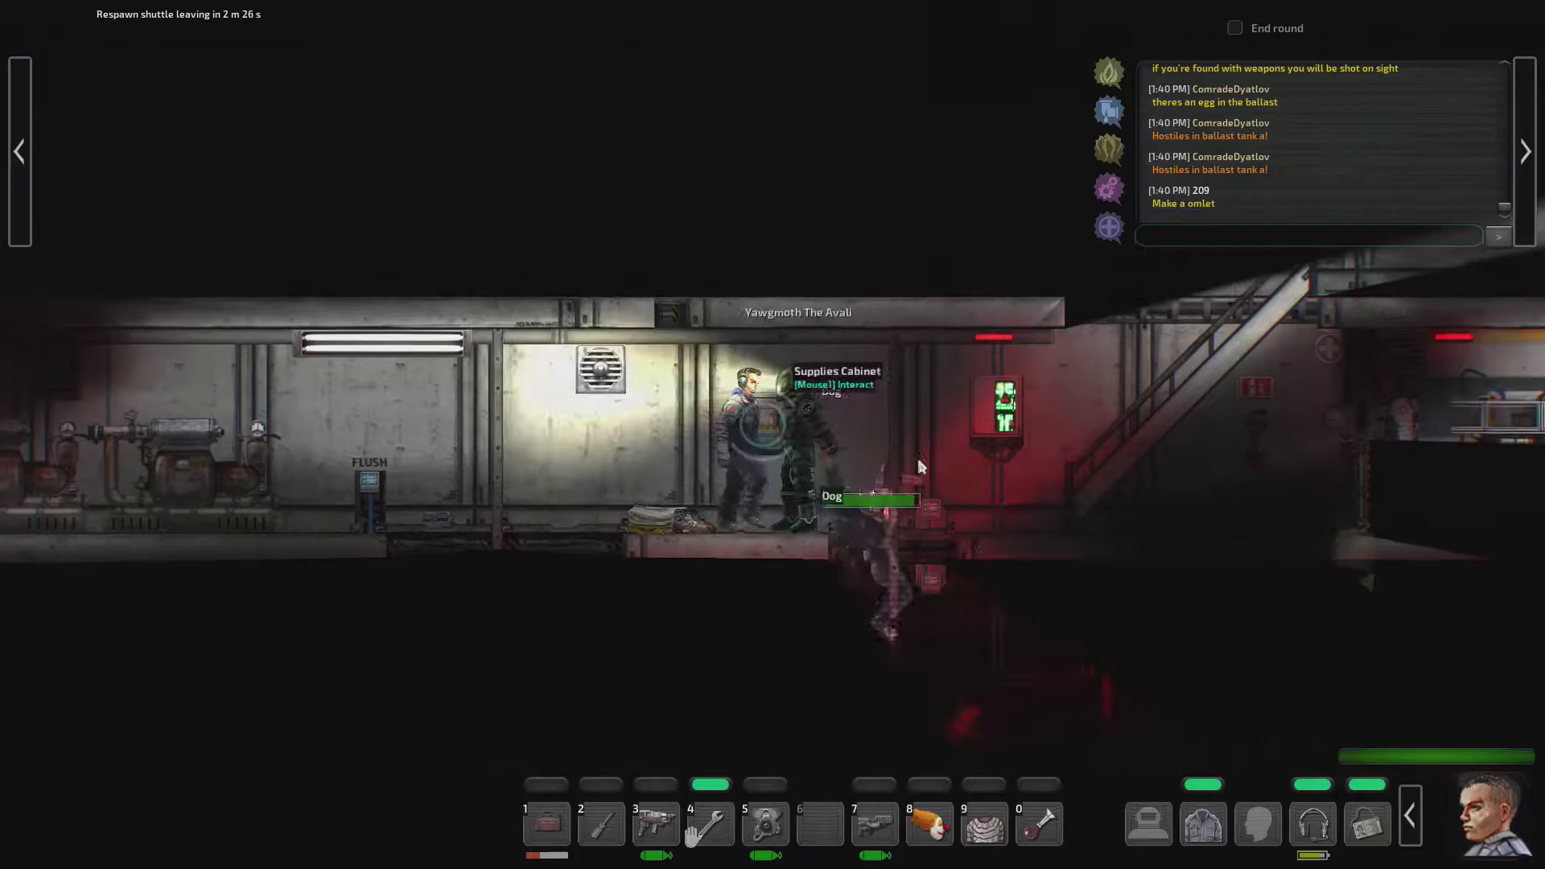
key("a")
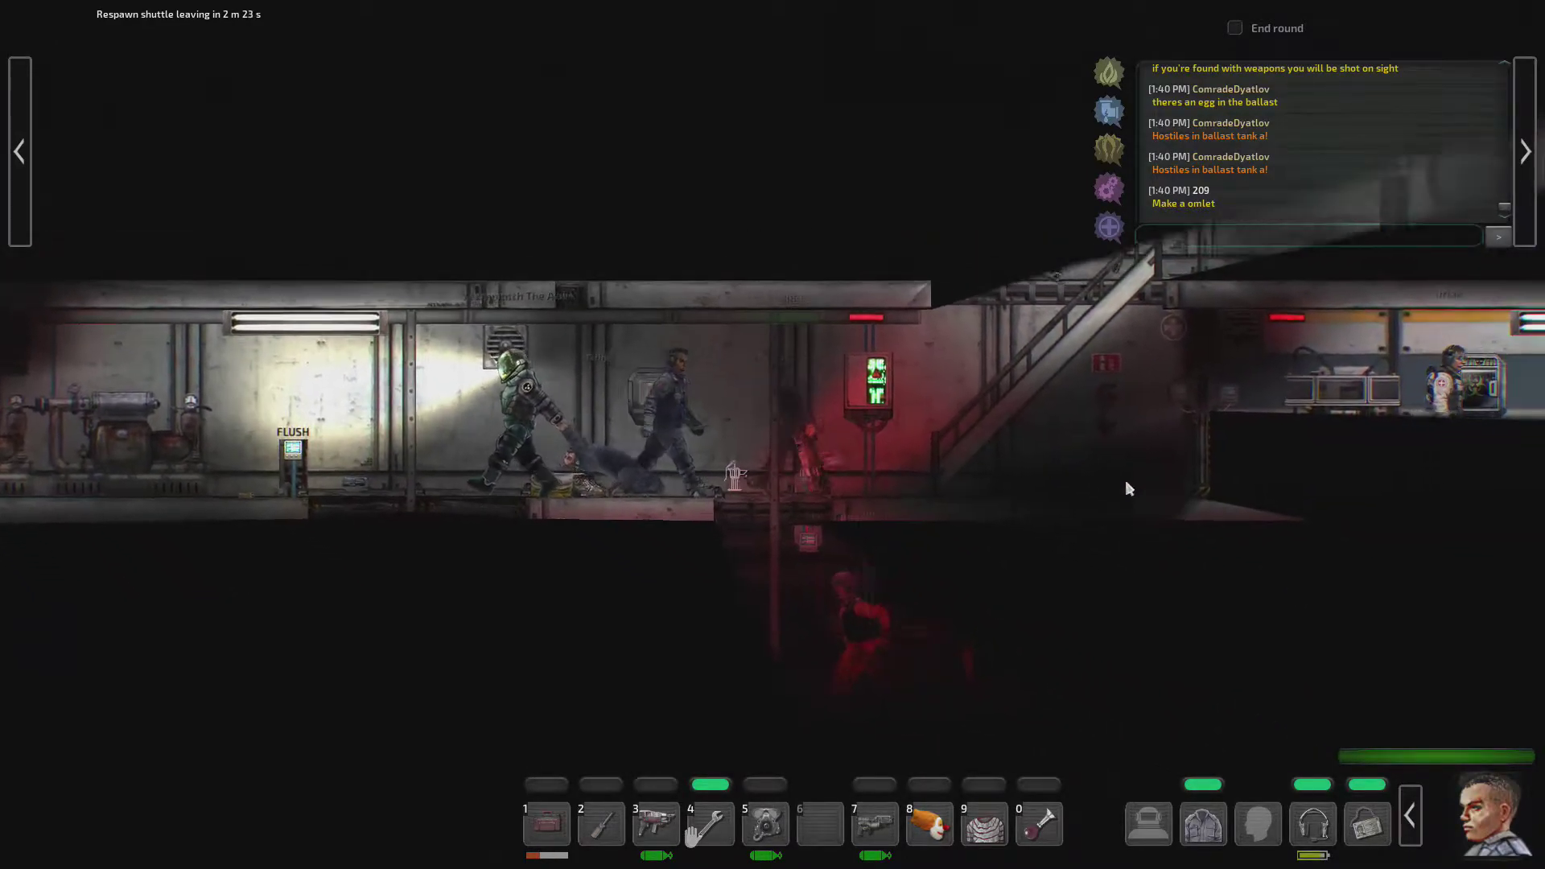
key("s")
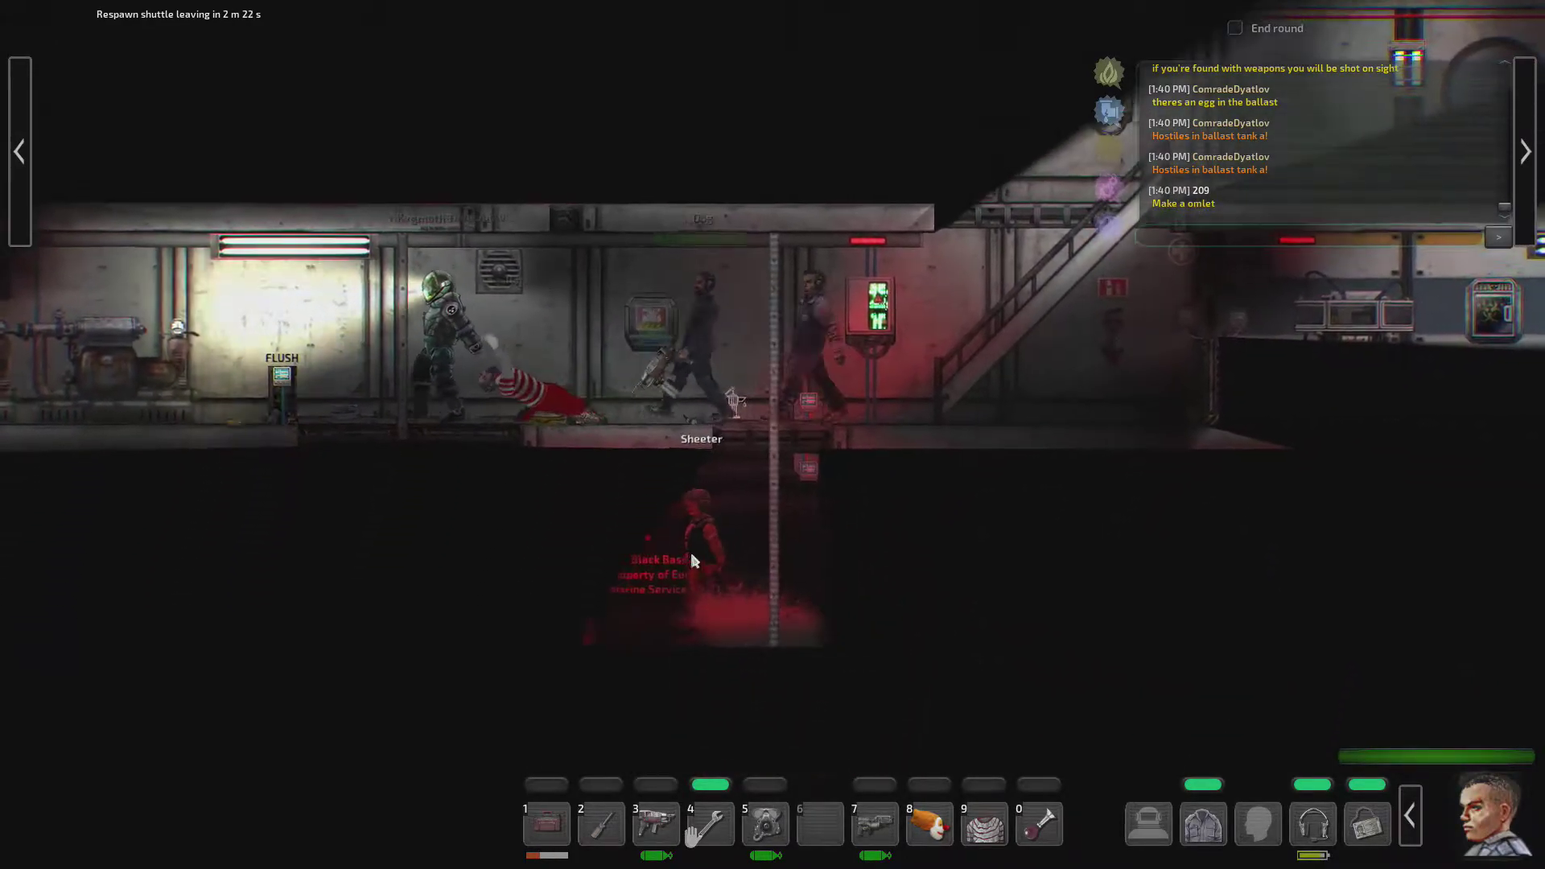
key("w")
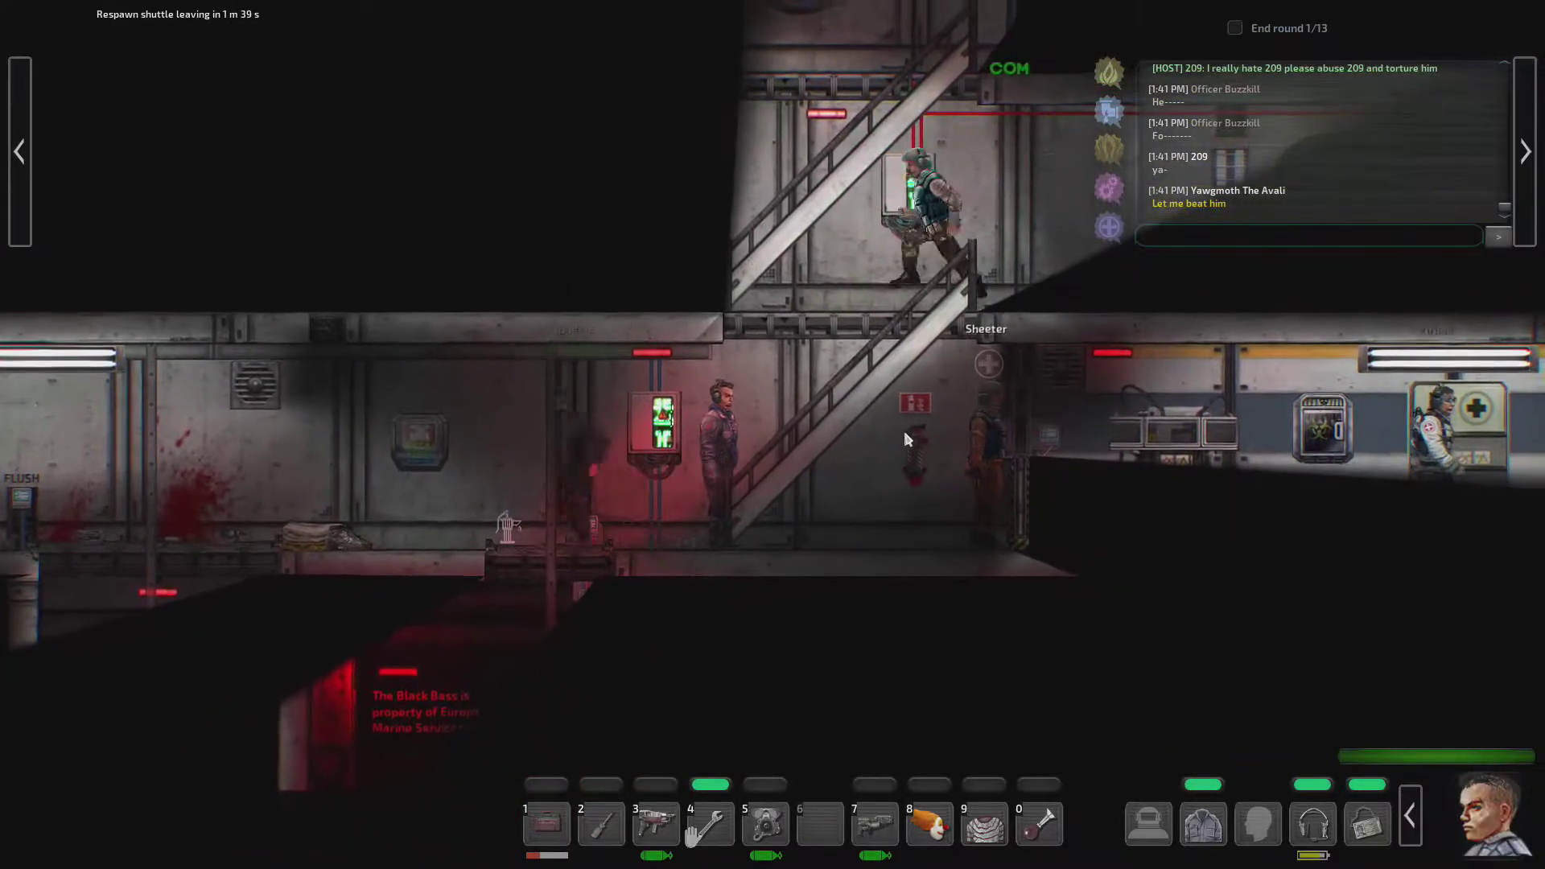
key("s")
key("d")
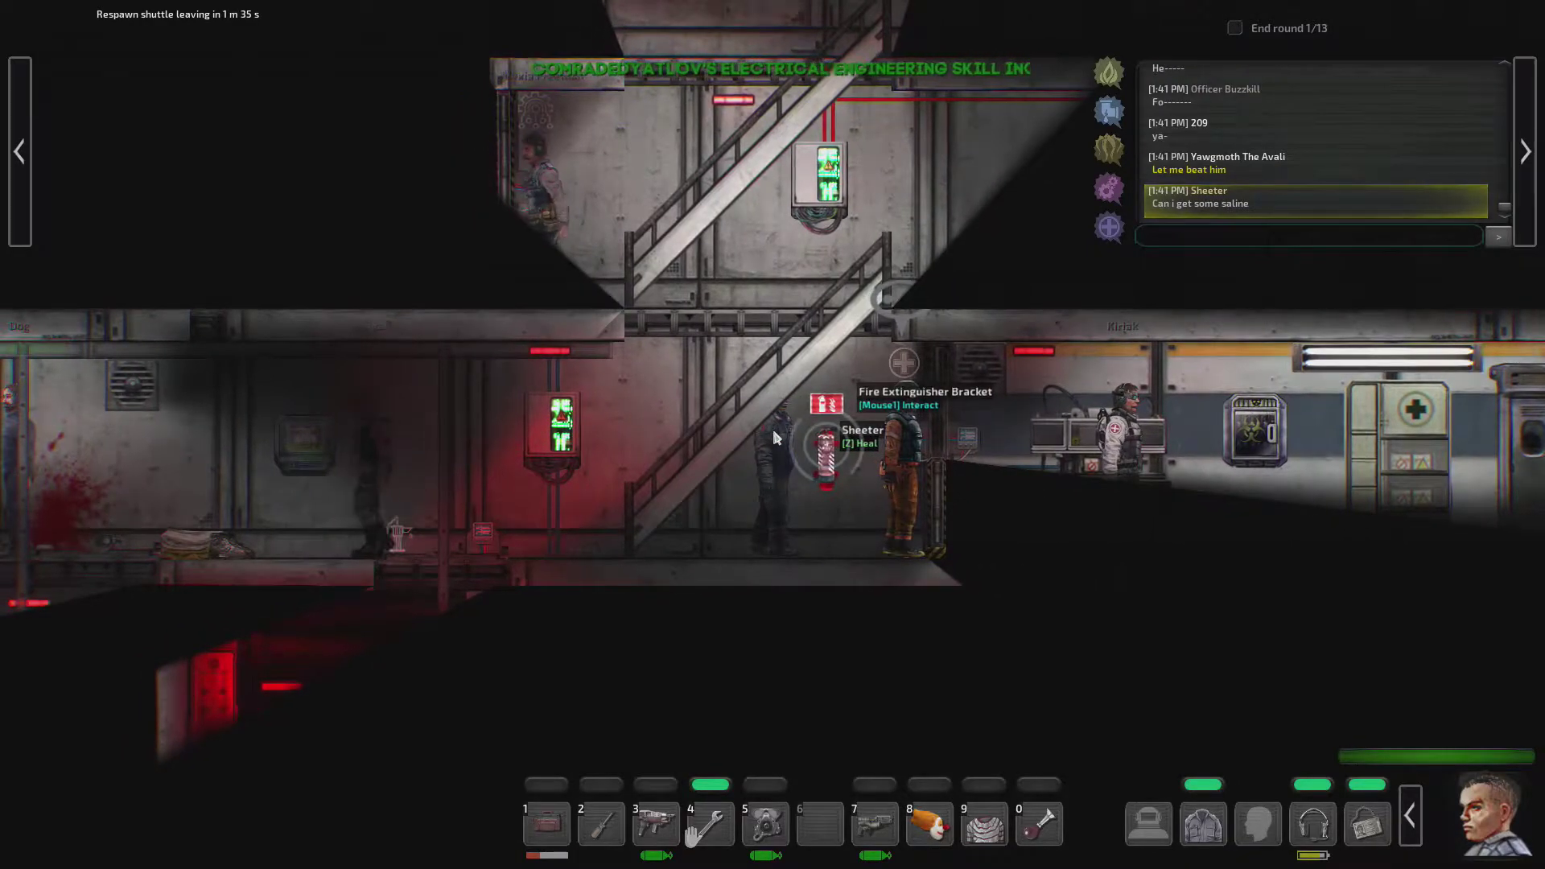
Step: Climb to the windowed corridor, walk right to the dropped gear, and check the supplies cabinet
key("a")
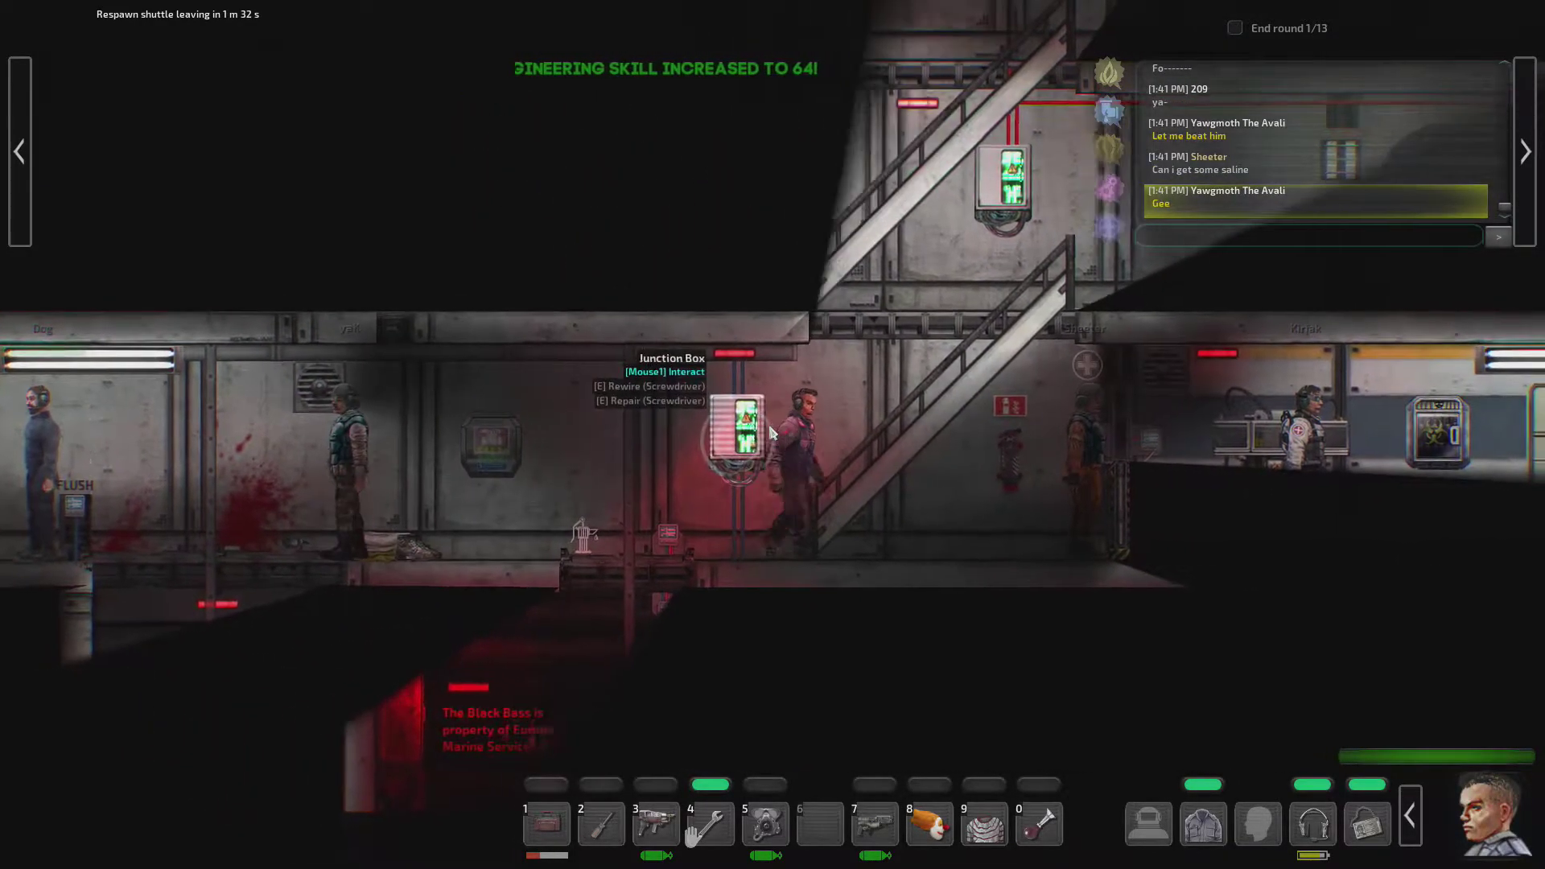
key("w")
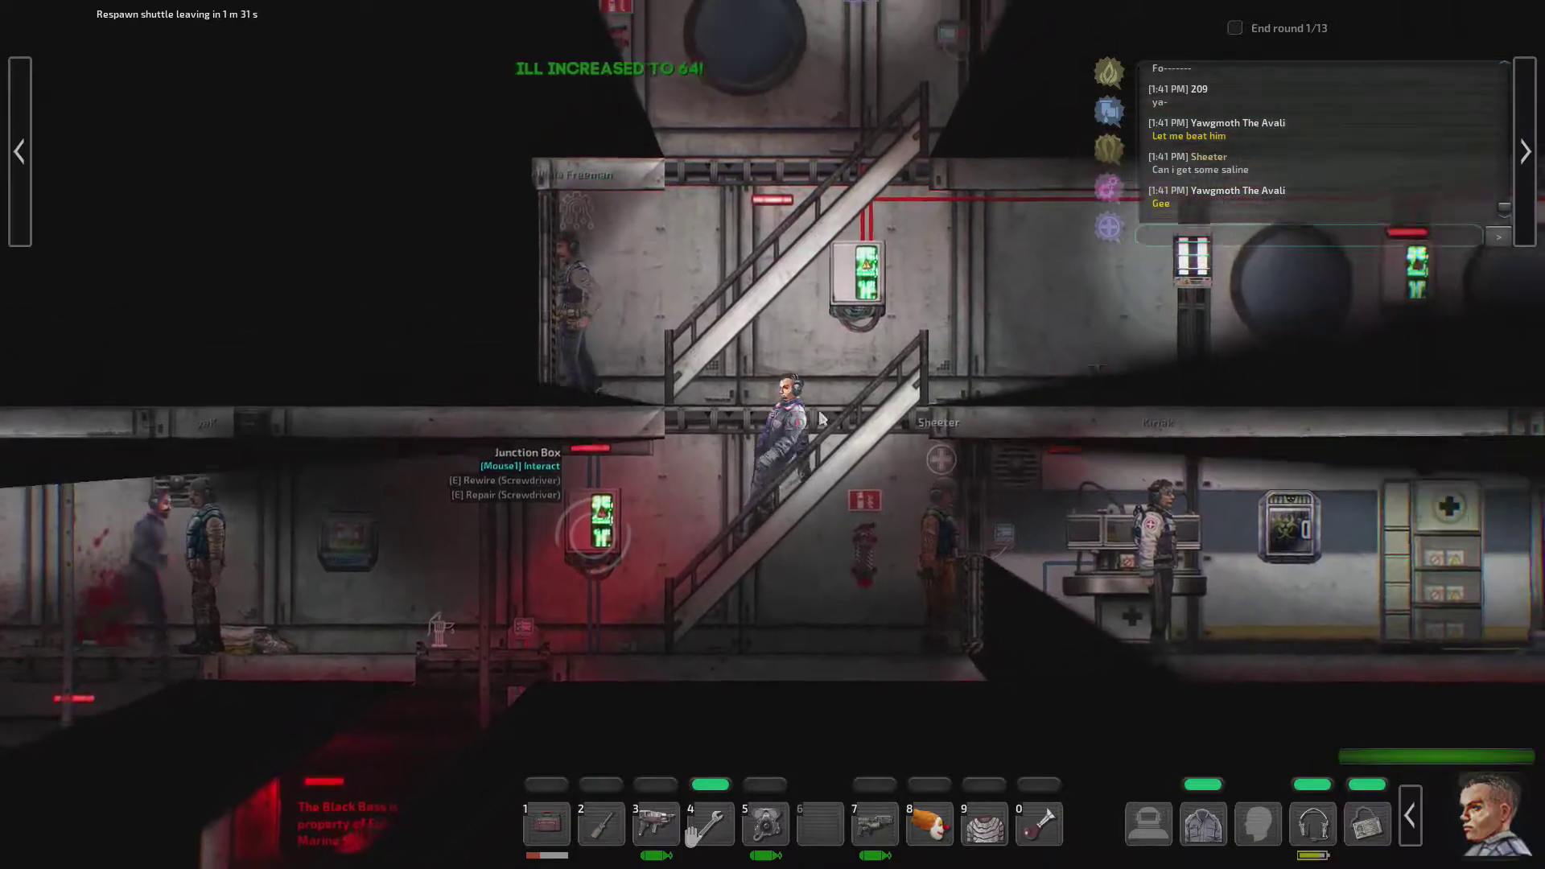
key("d")
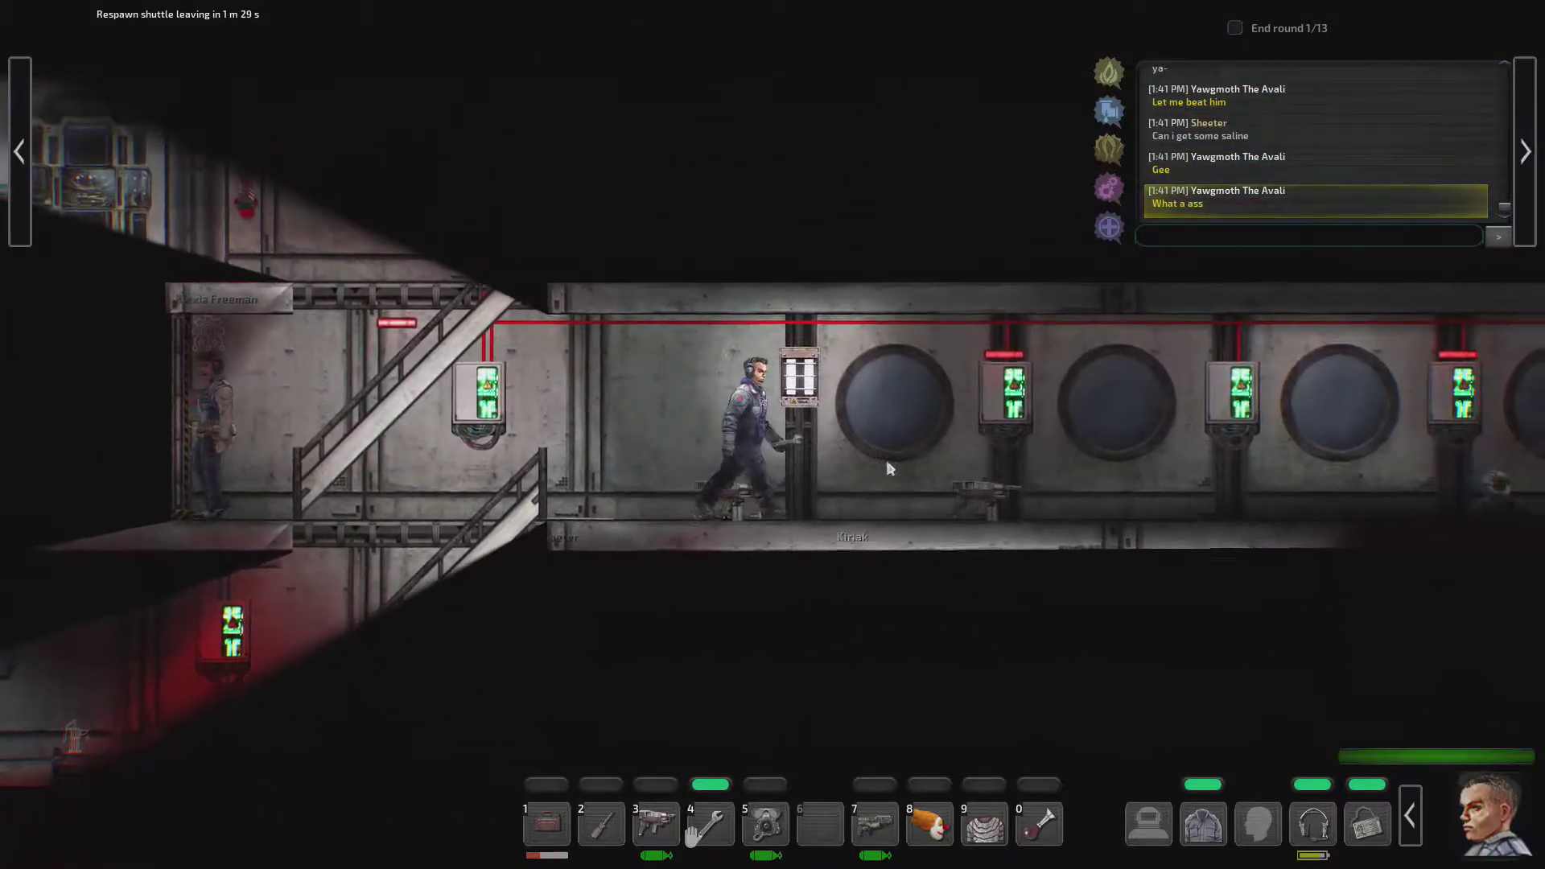
key("d")
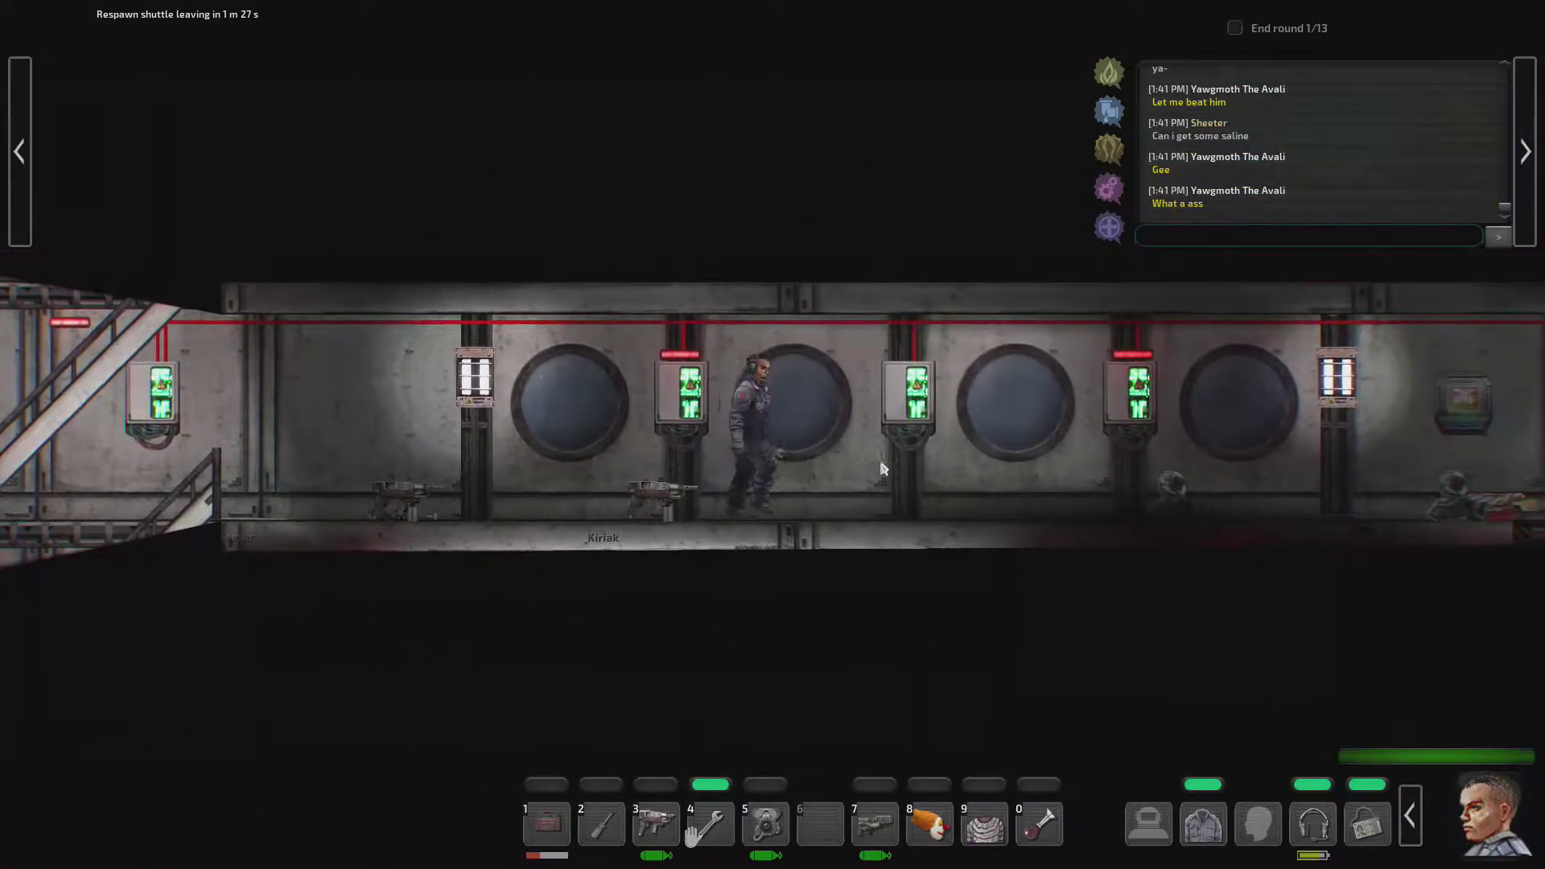
key("d")
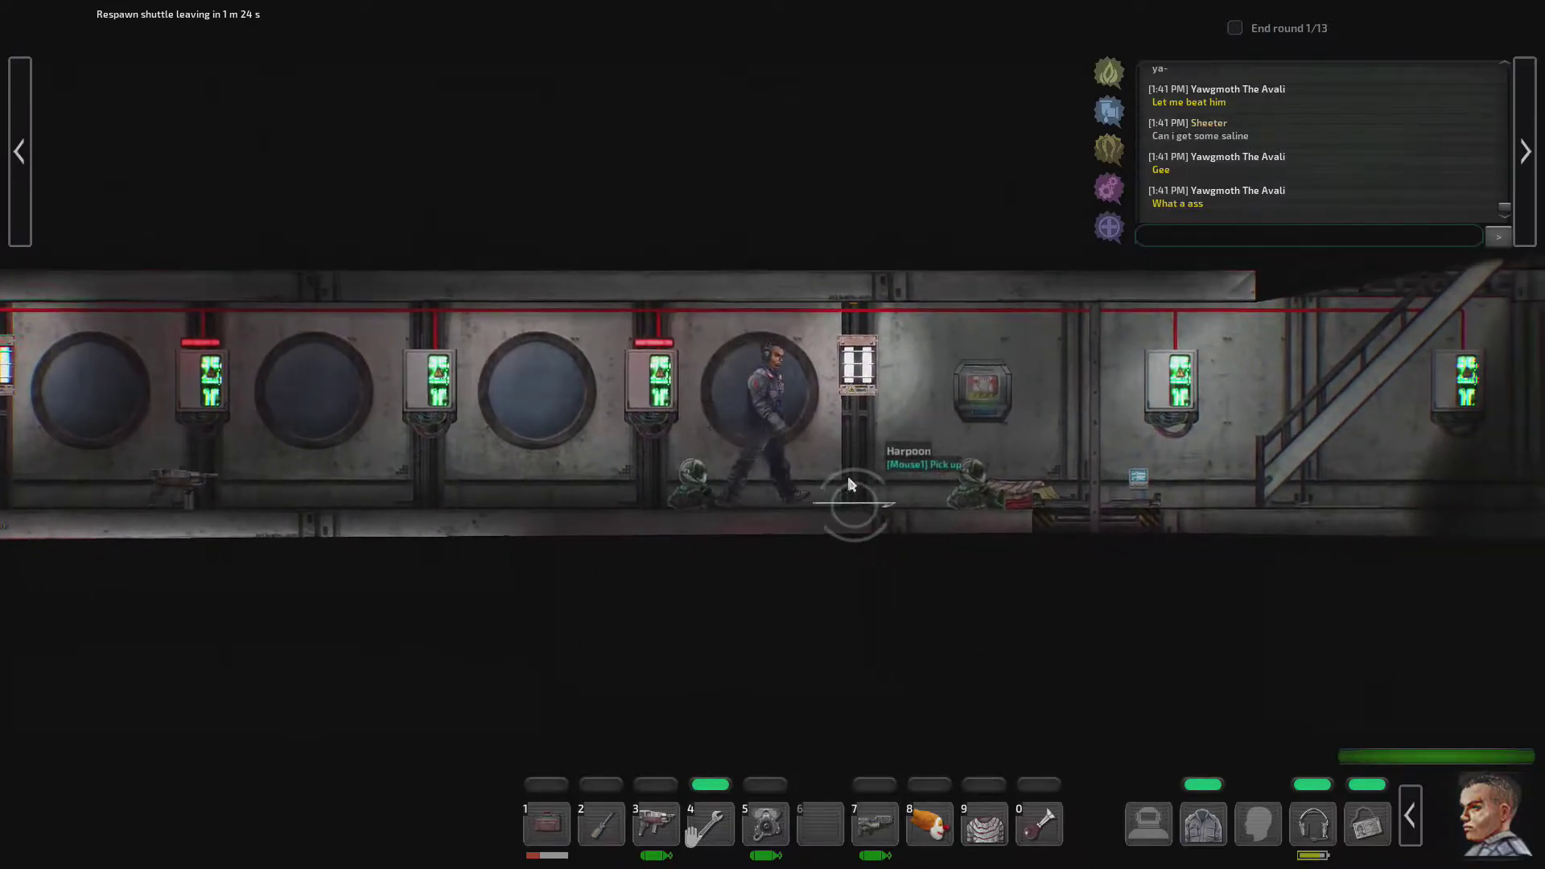
key("d")
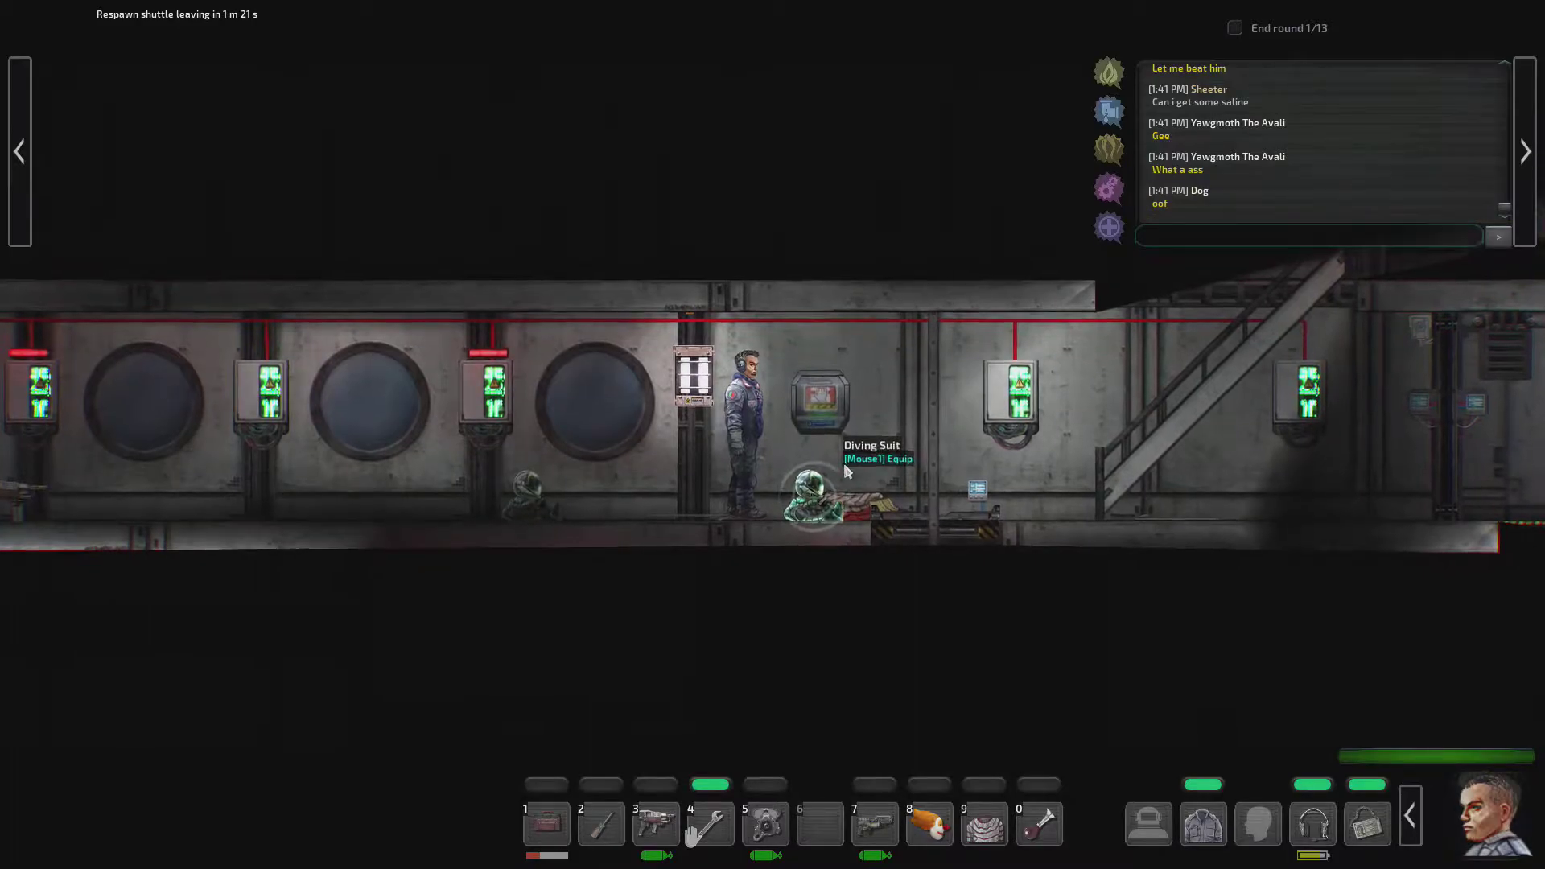
scroll(844, 463, "down", 3)
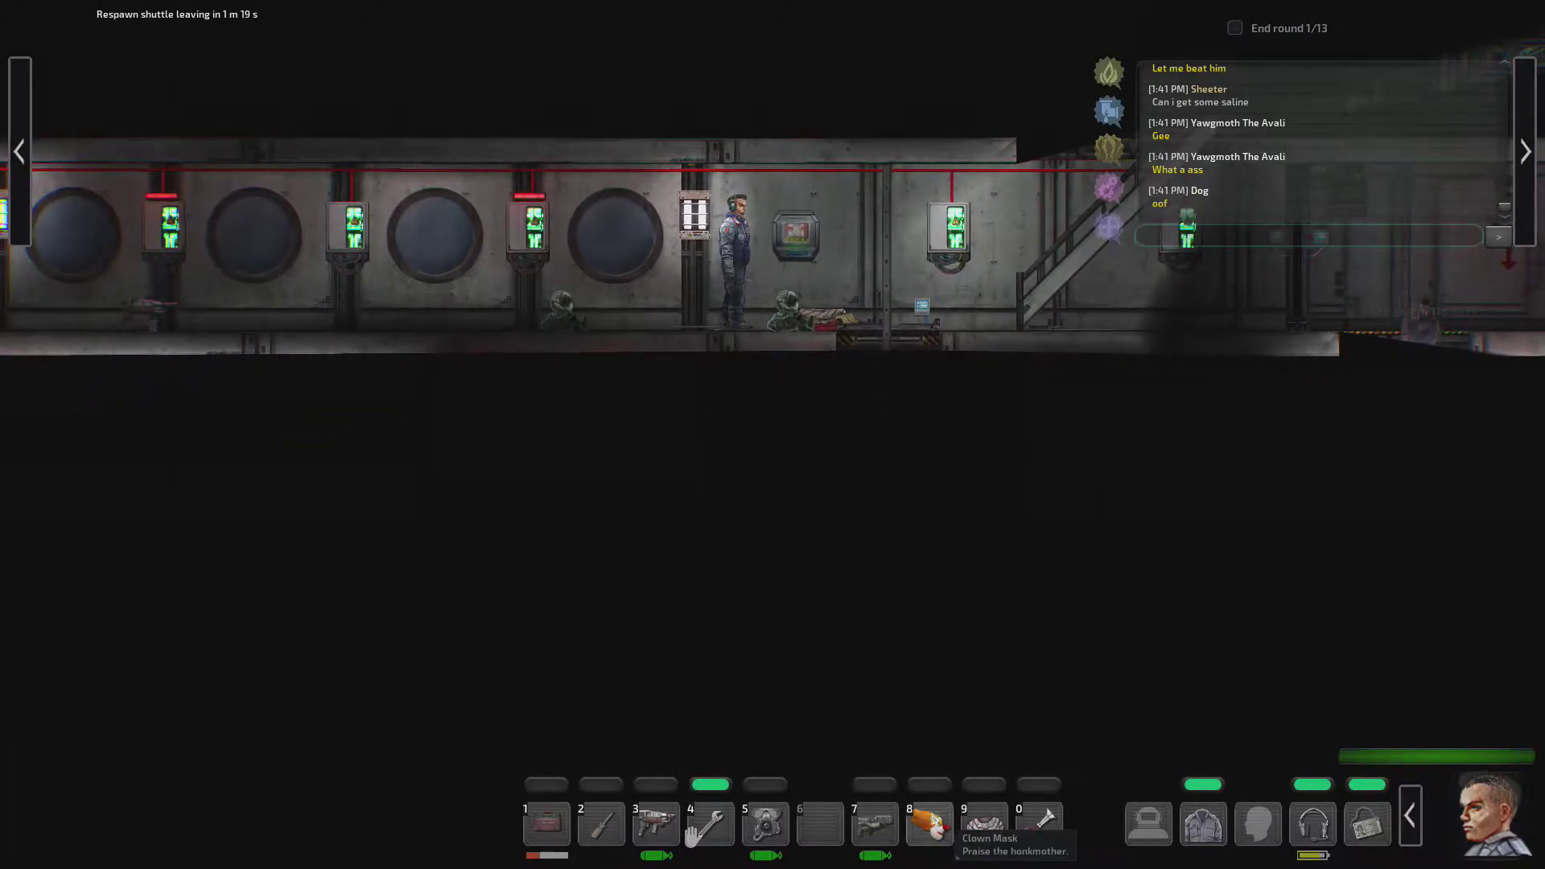
scroll(852, 363, "up", 3)
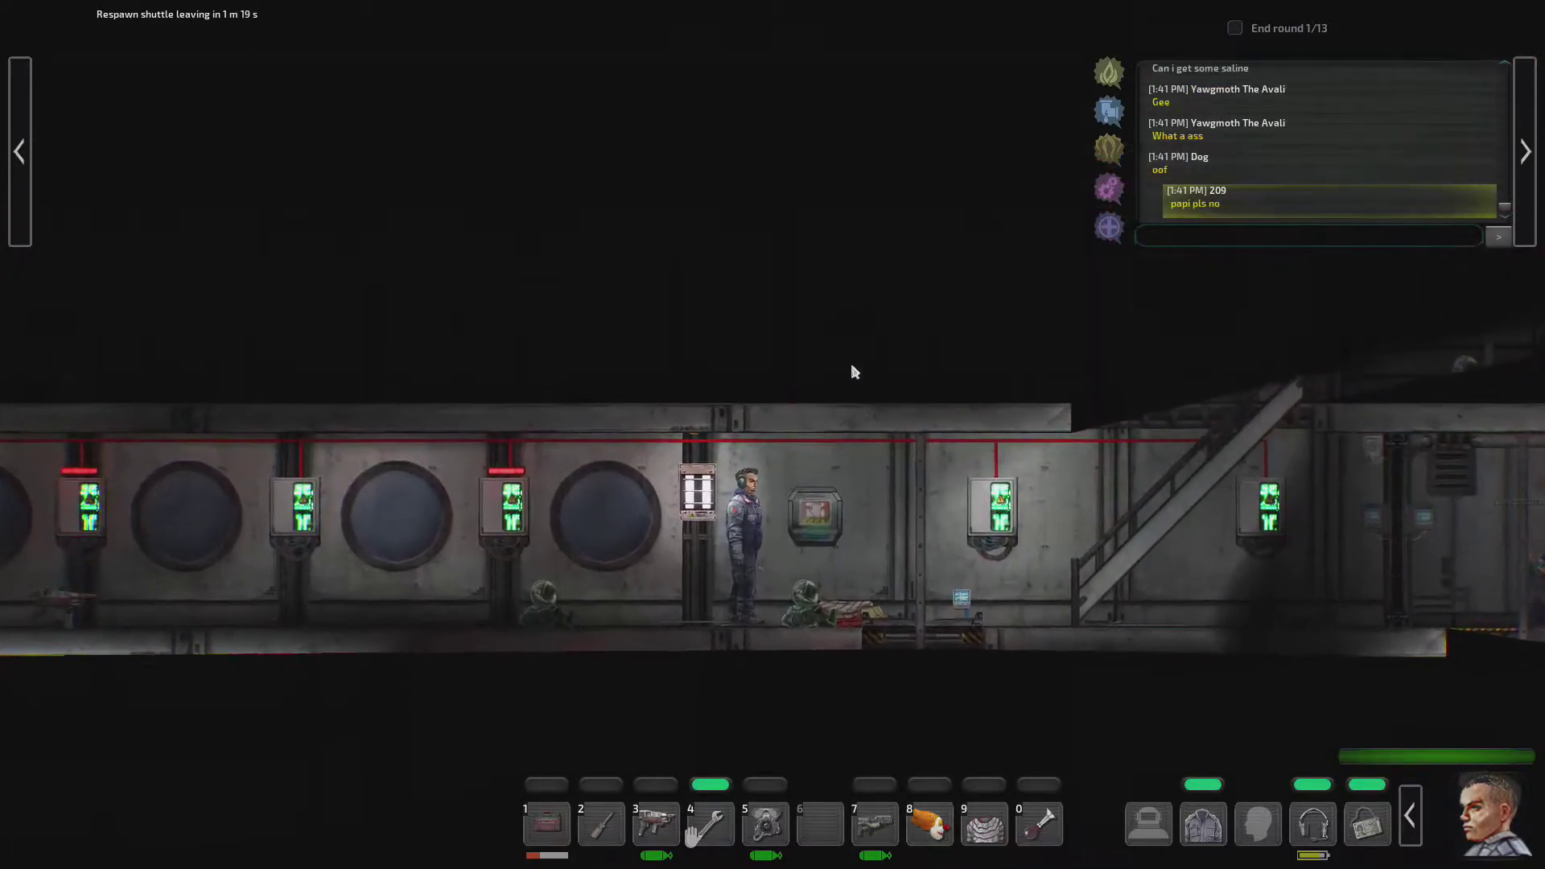
left_click(848, 429)
Step: Walk back left through the reactor room to the lower deck and equip the carried items
key("a")
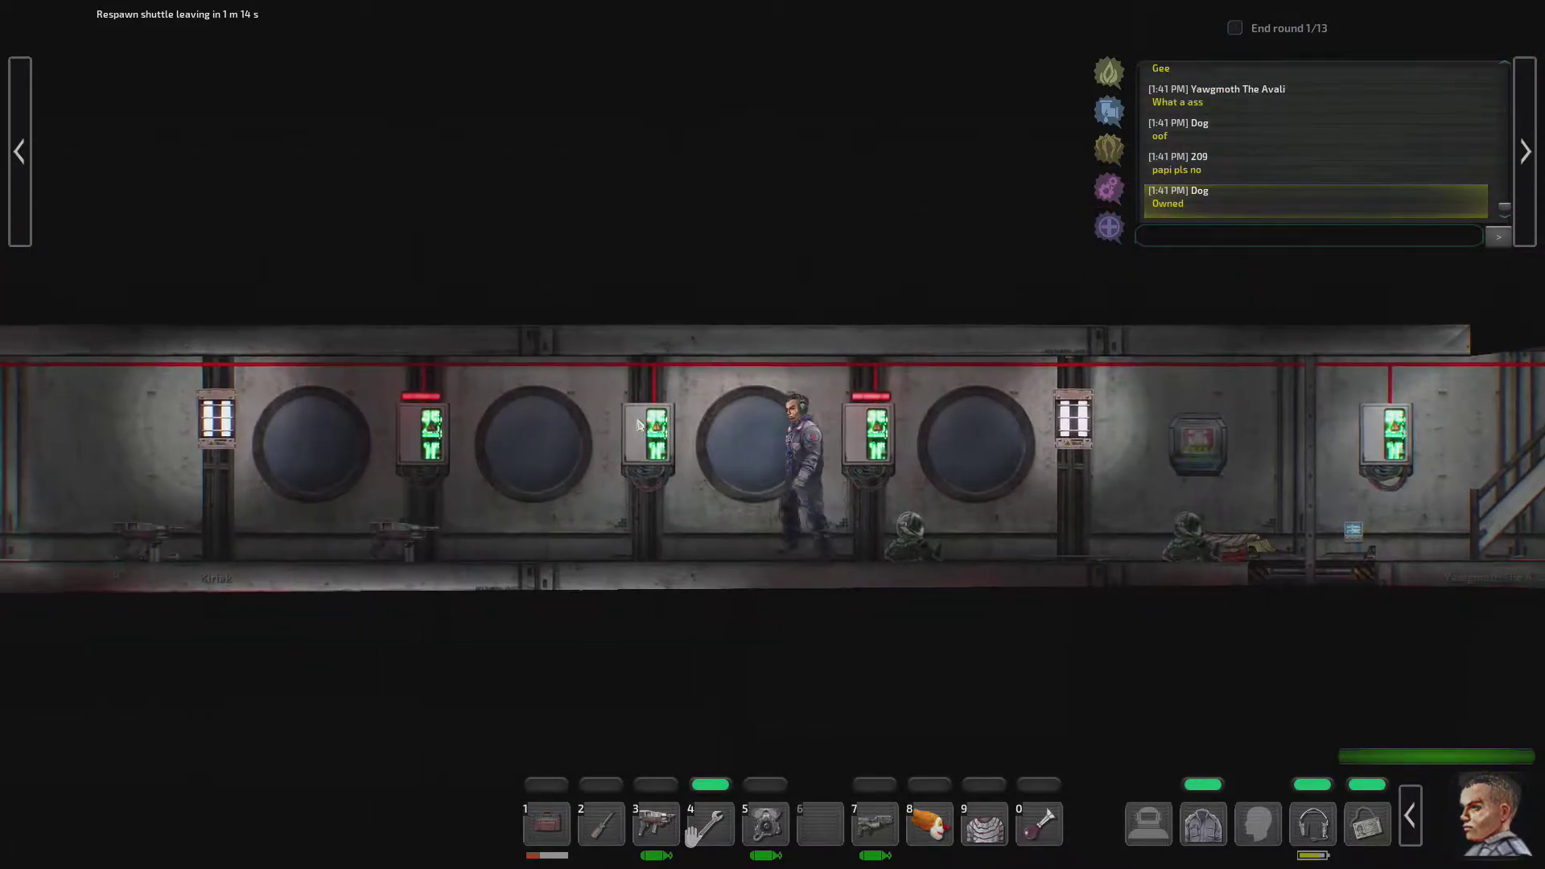
key("a")
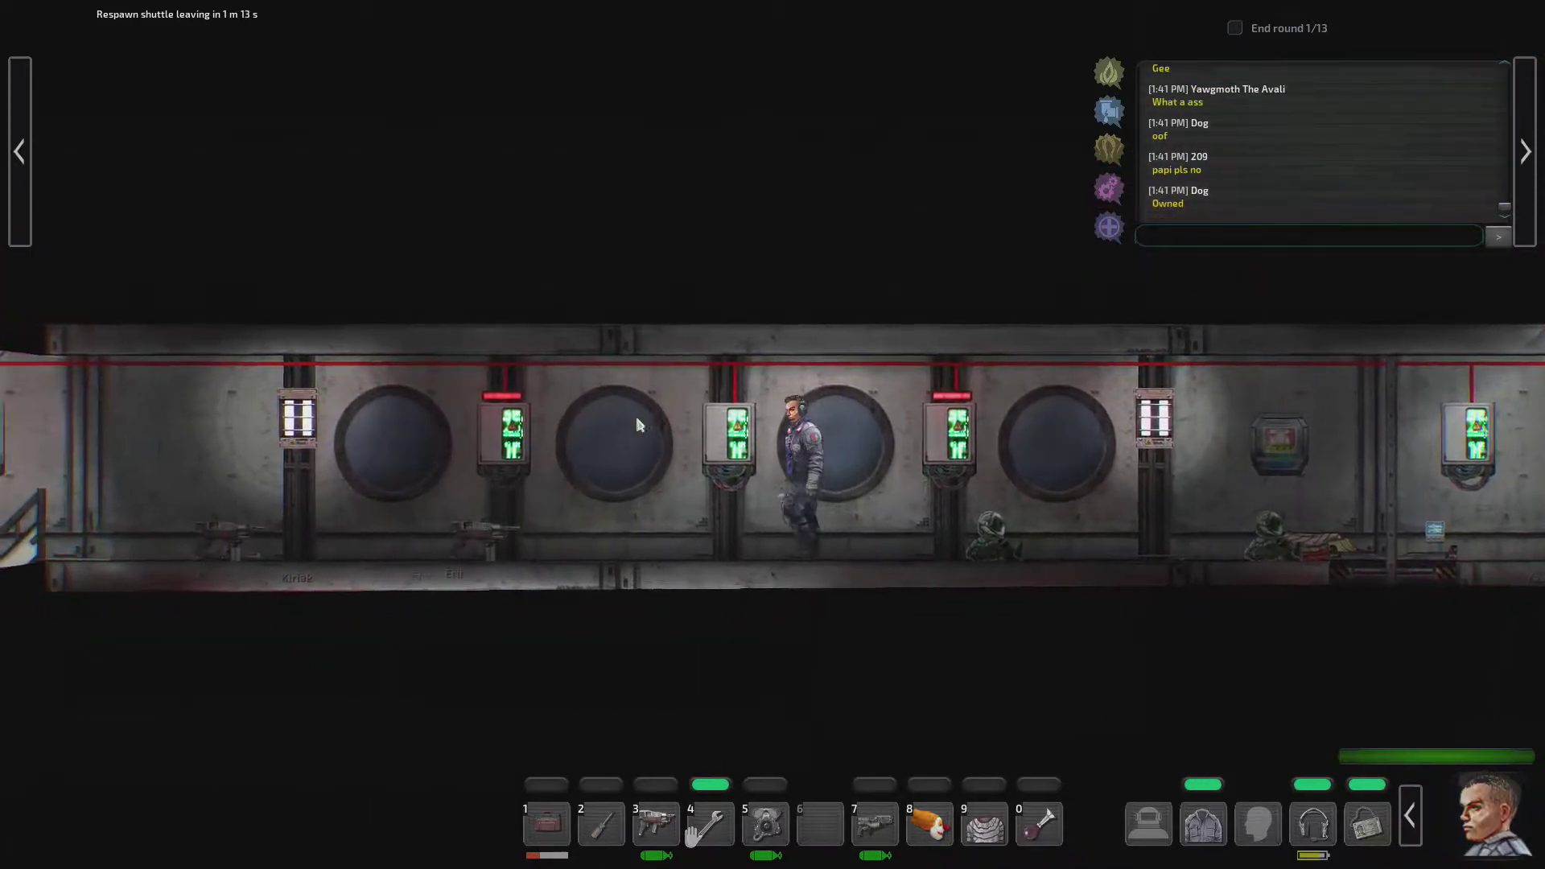
key("a")
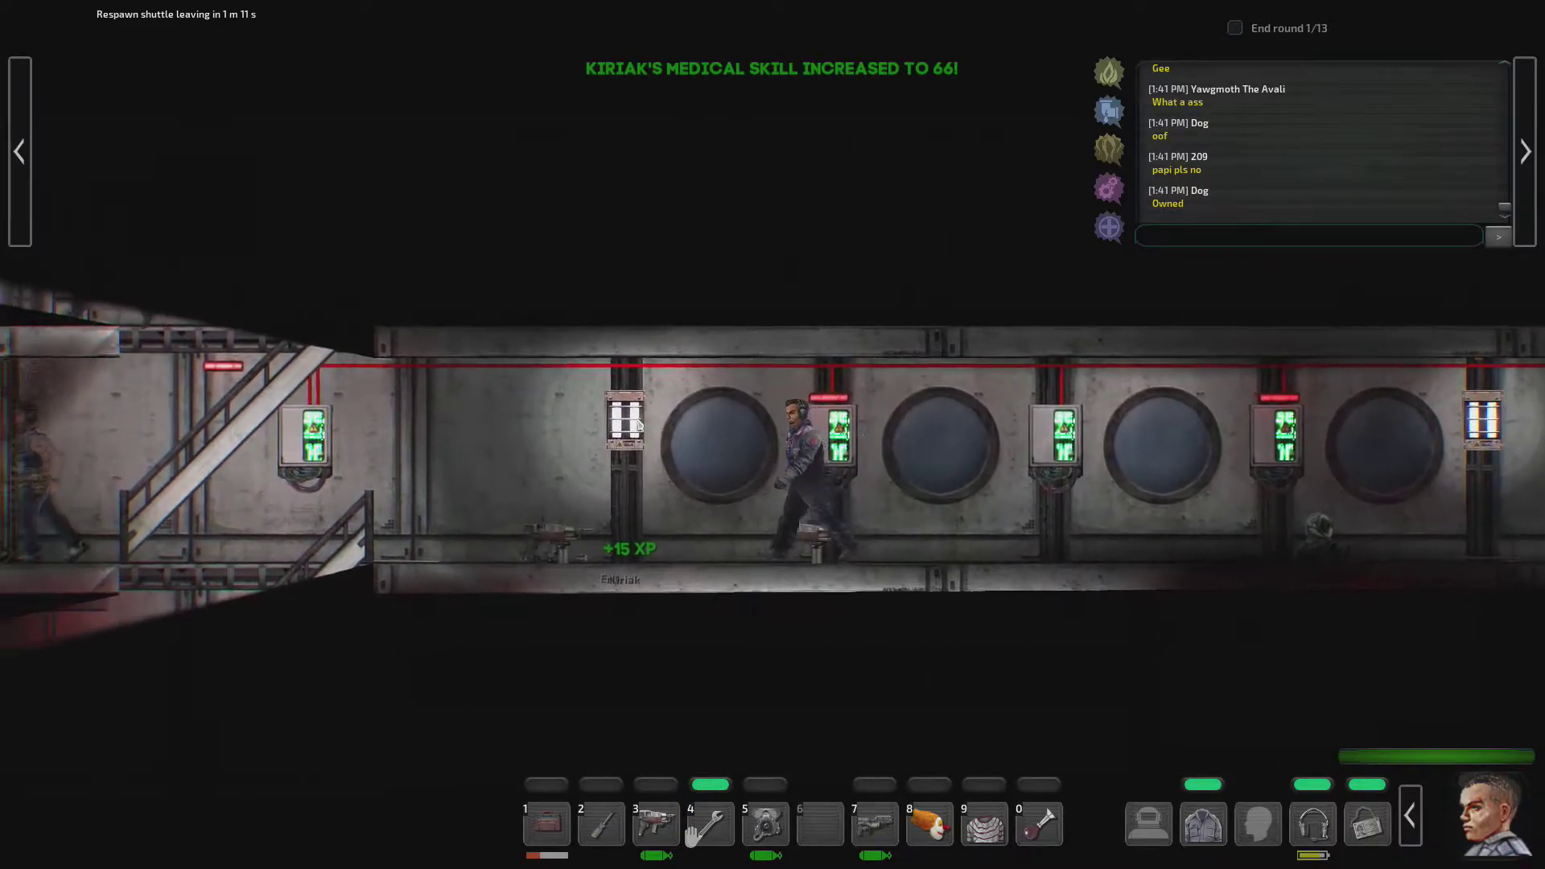
key("a")
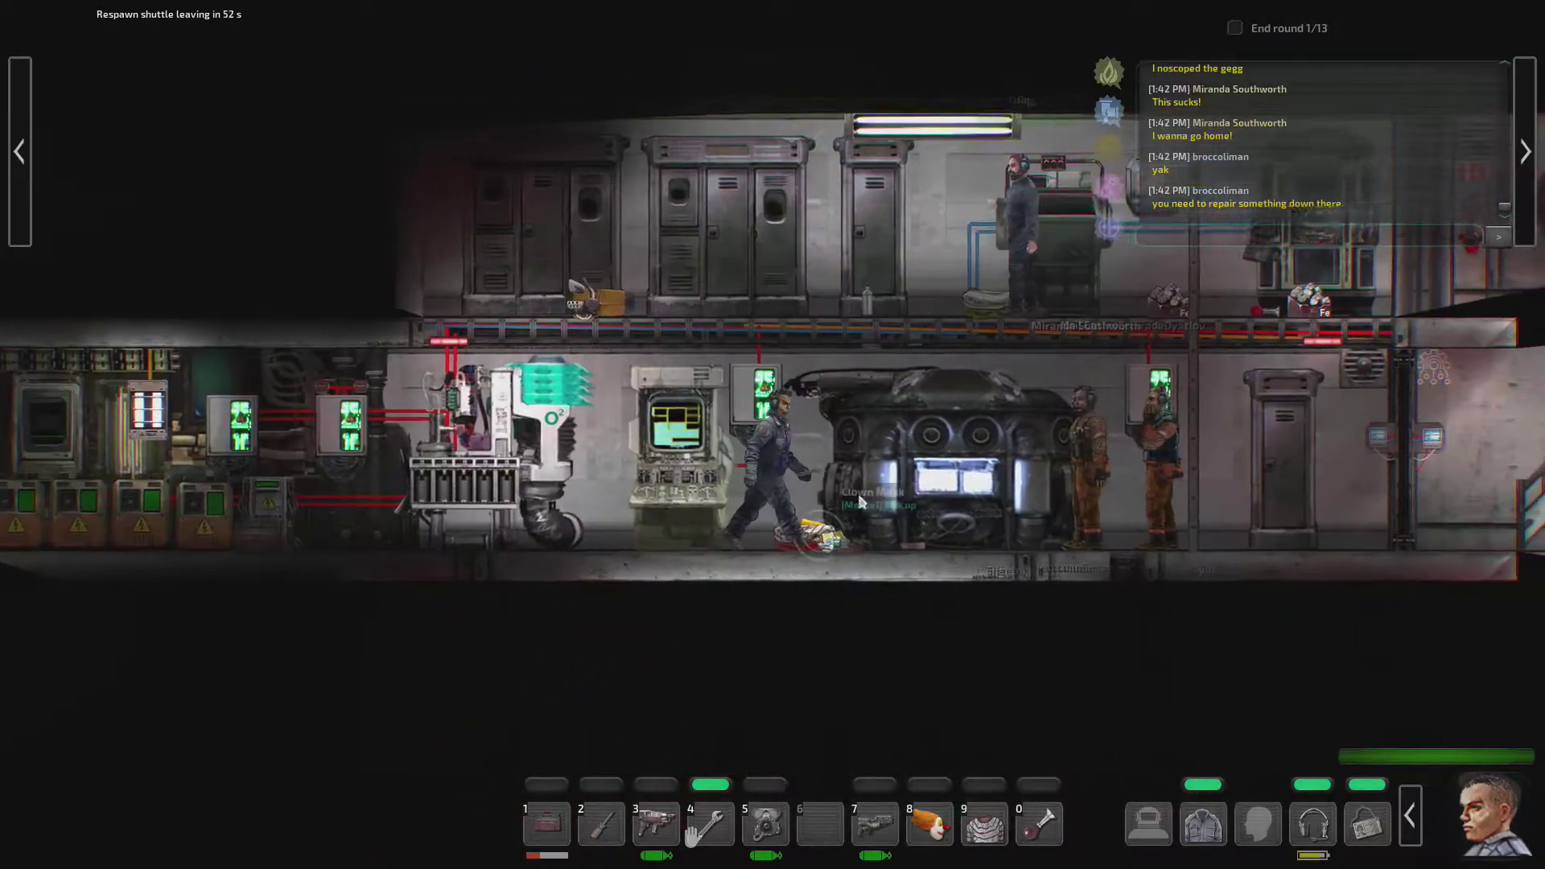
key("d")
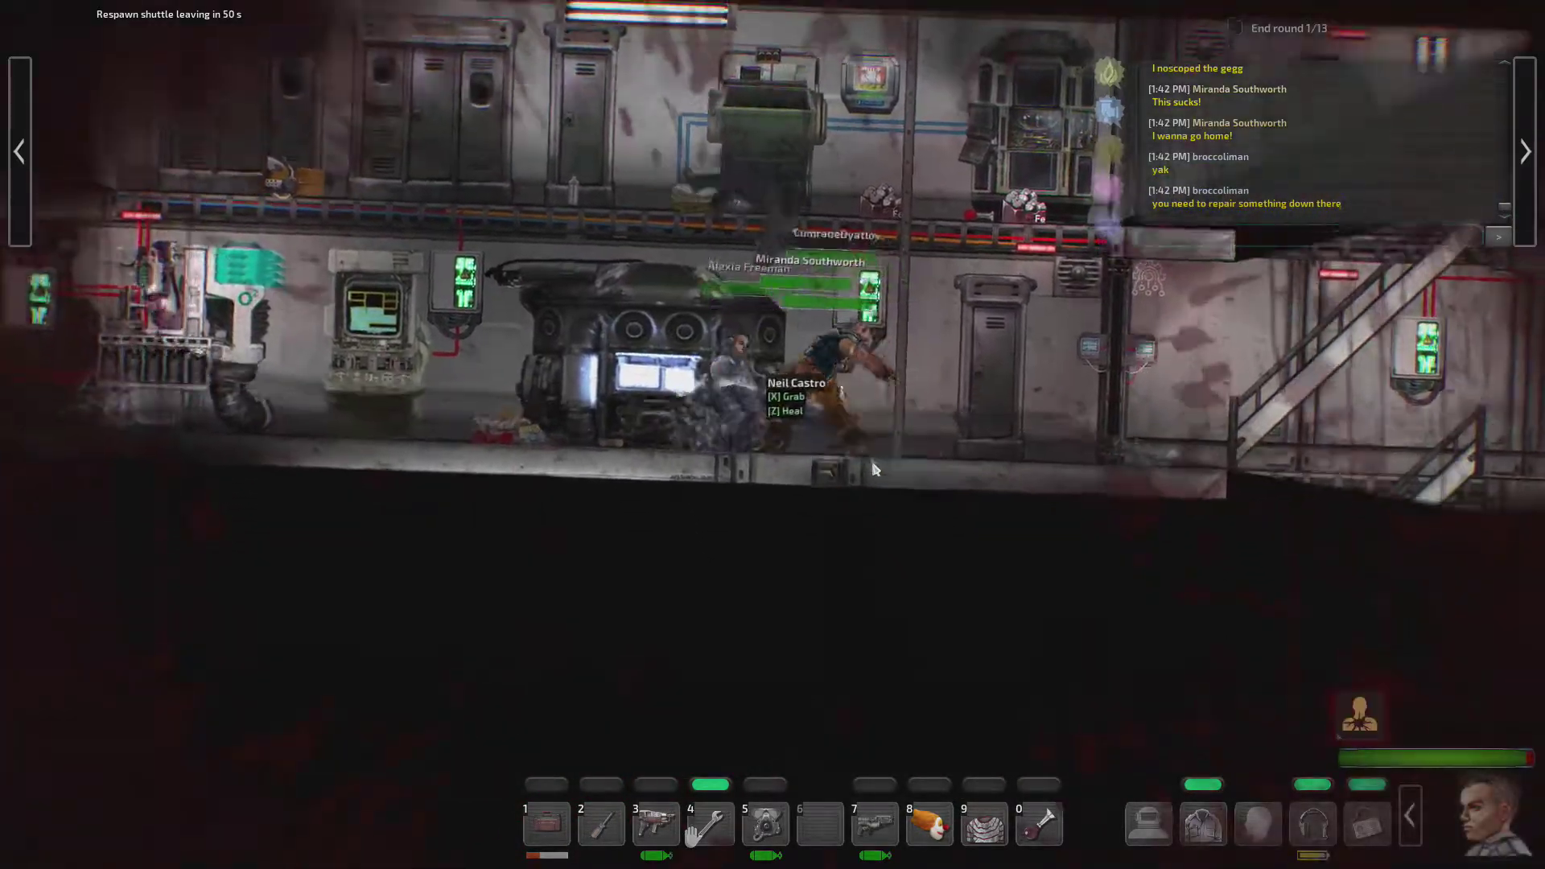
key("s")
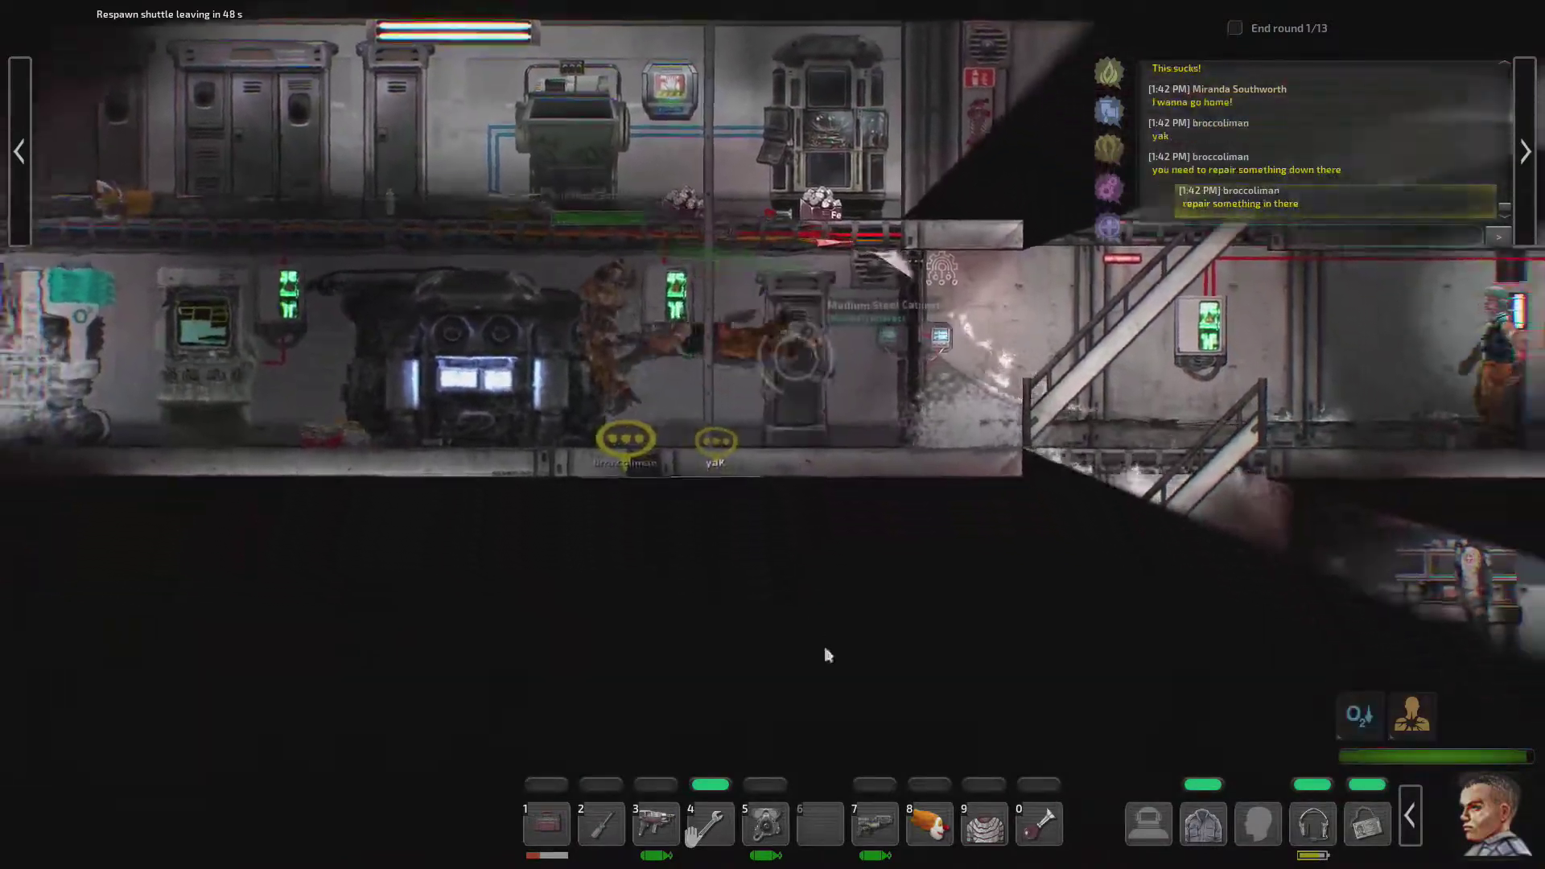
left_click_drag(764, 826, 1147, 833)
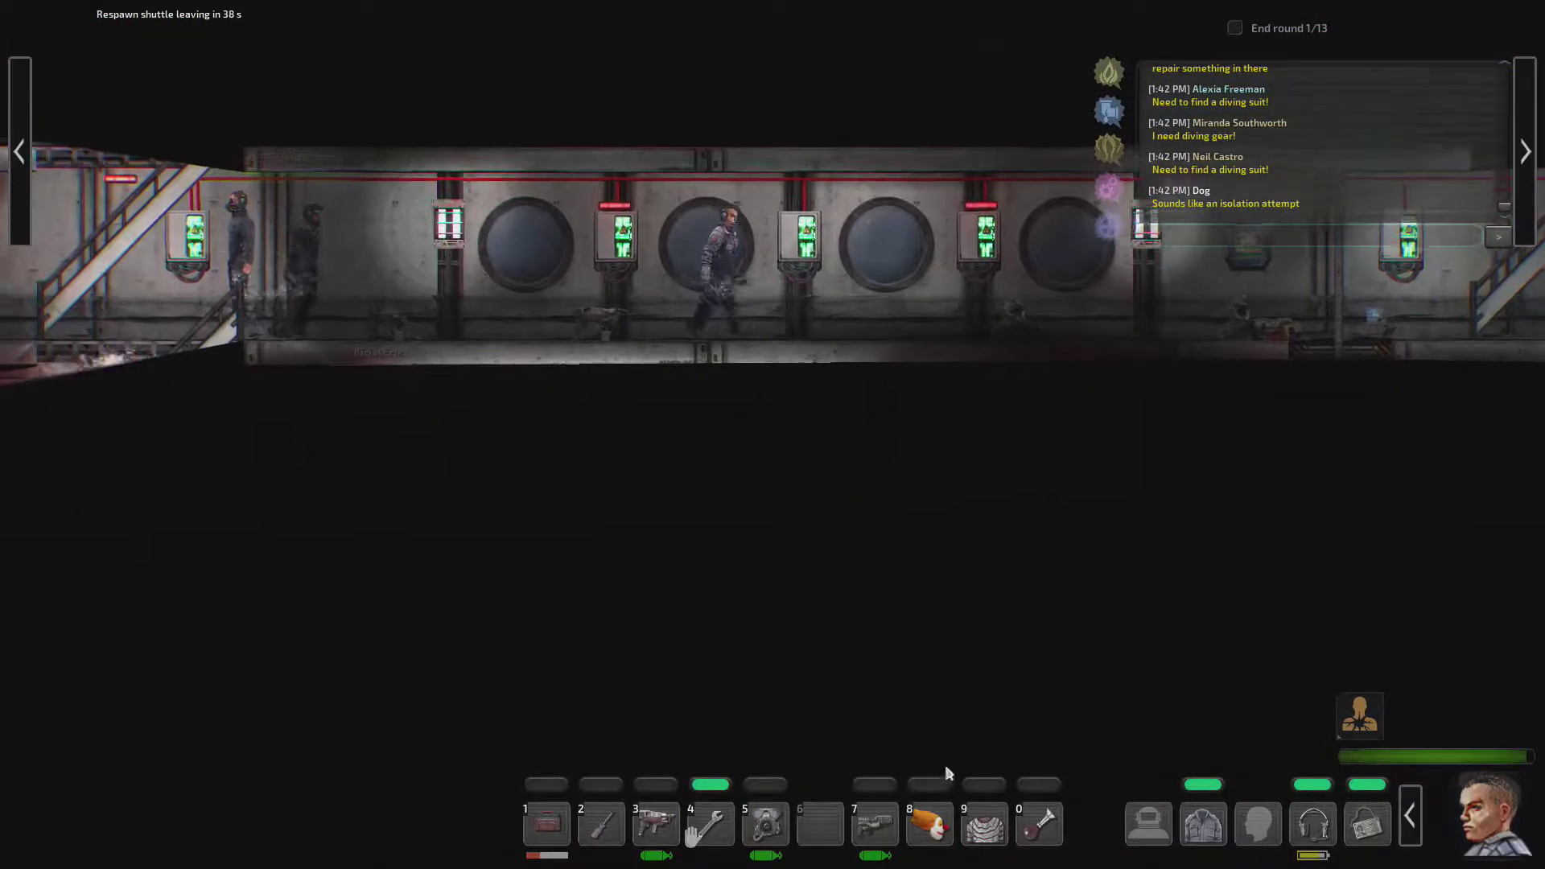
Step: Walk right to the 'bird with teeth' body and descend through the hatch beside it
key("d")
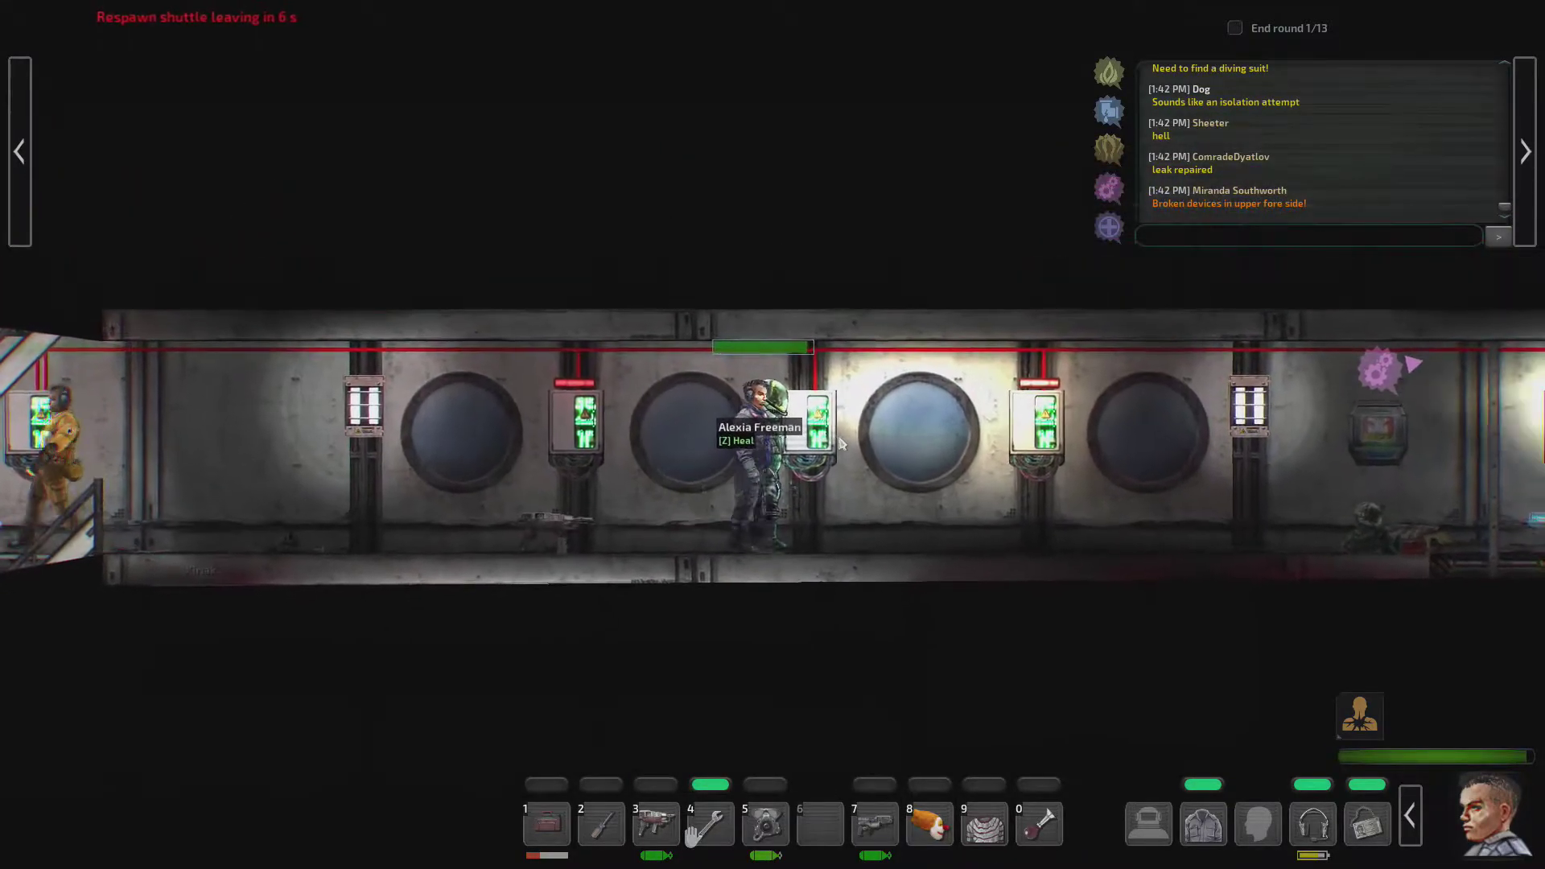
key("d")
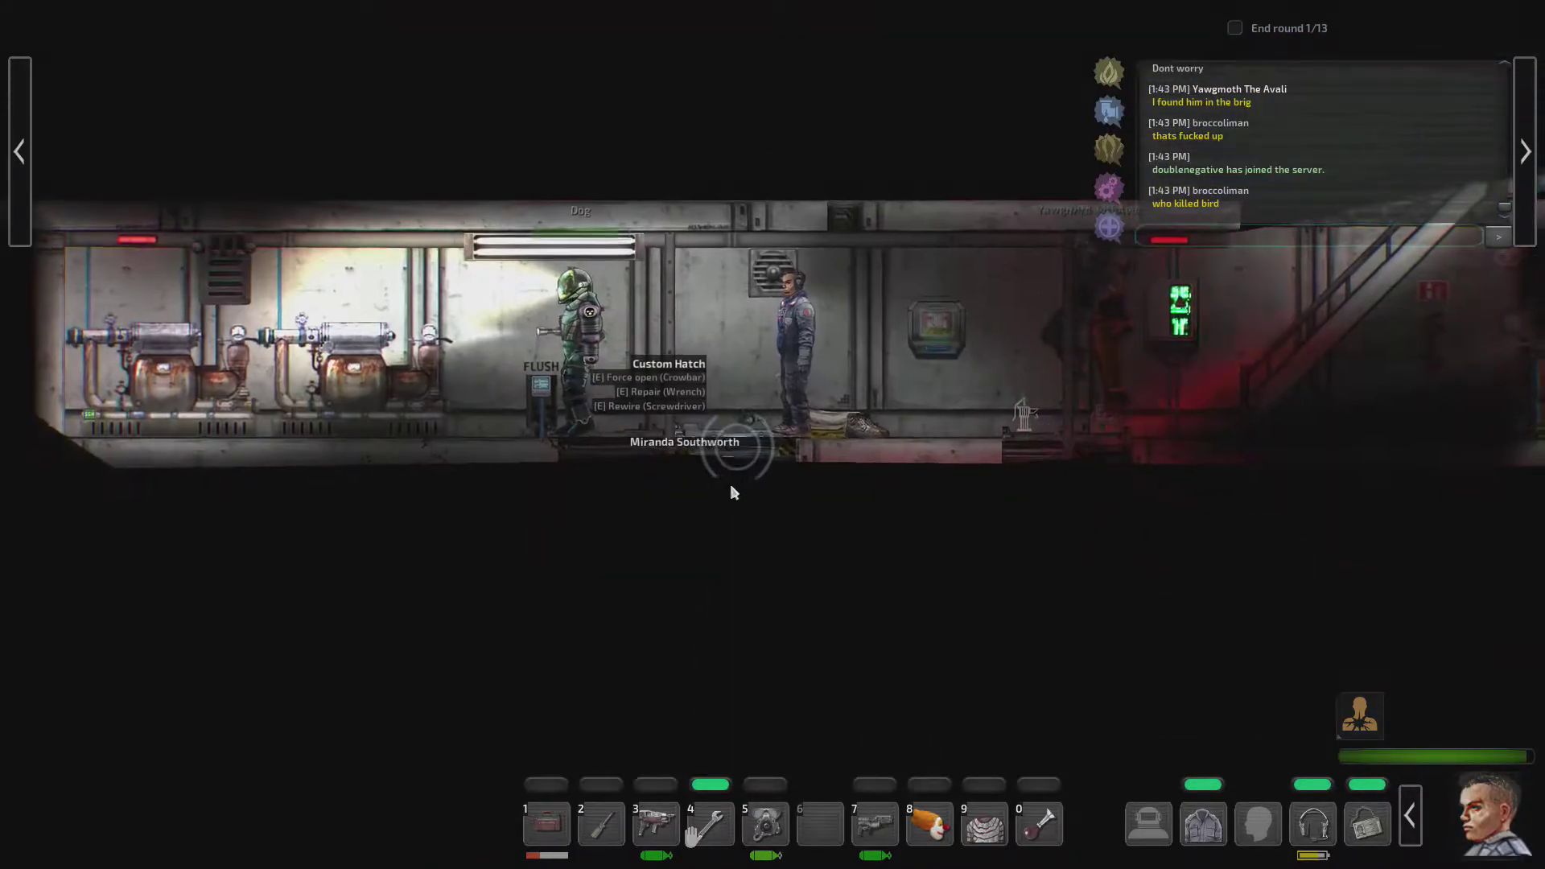
key("d")
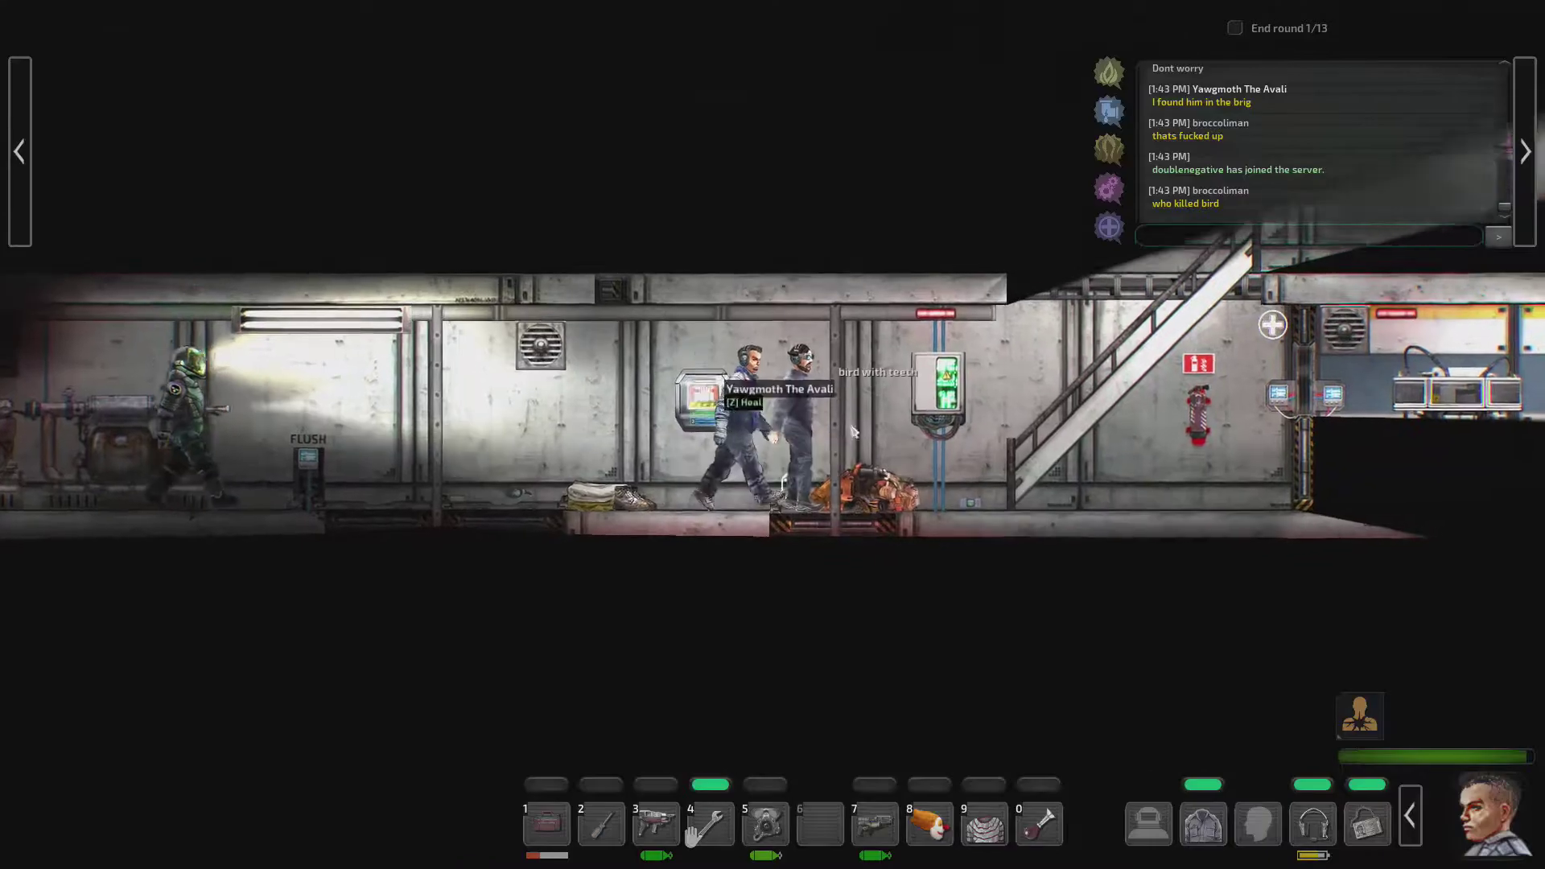
key("a")
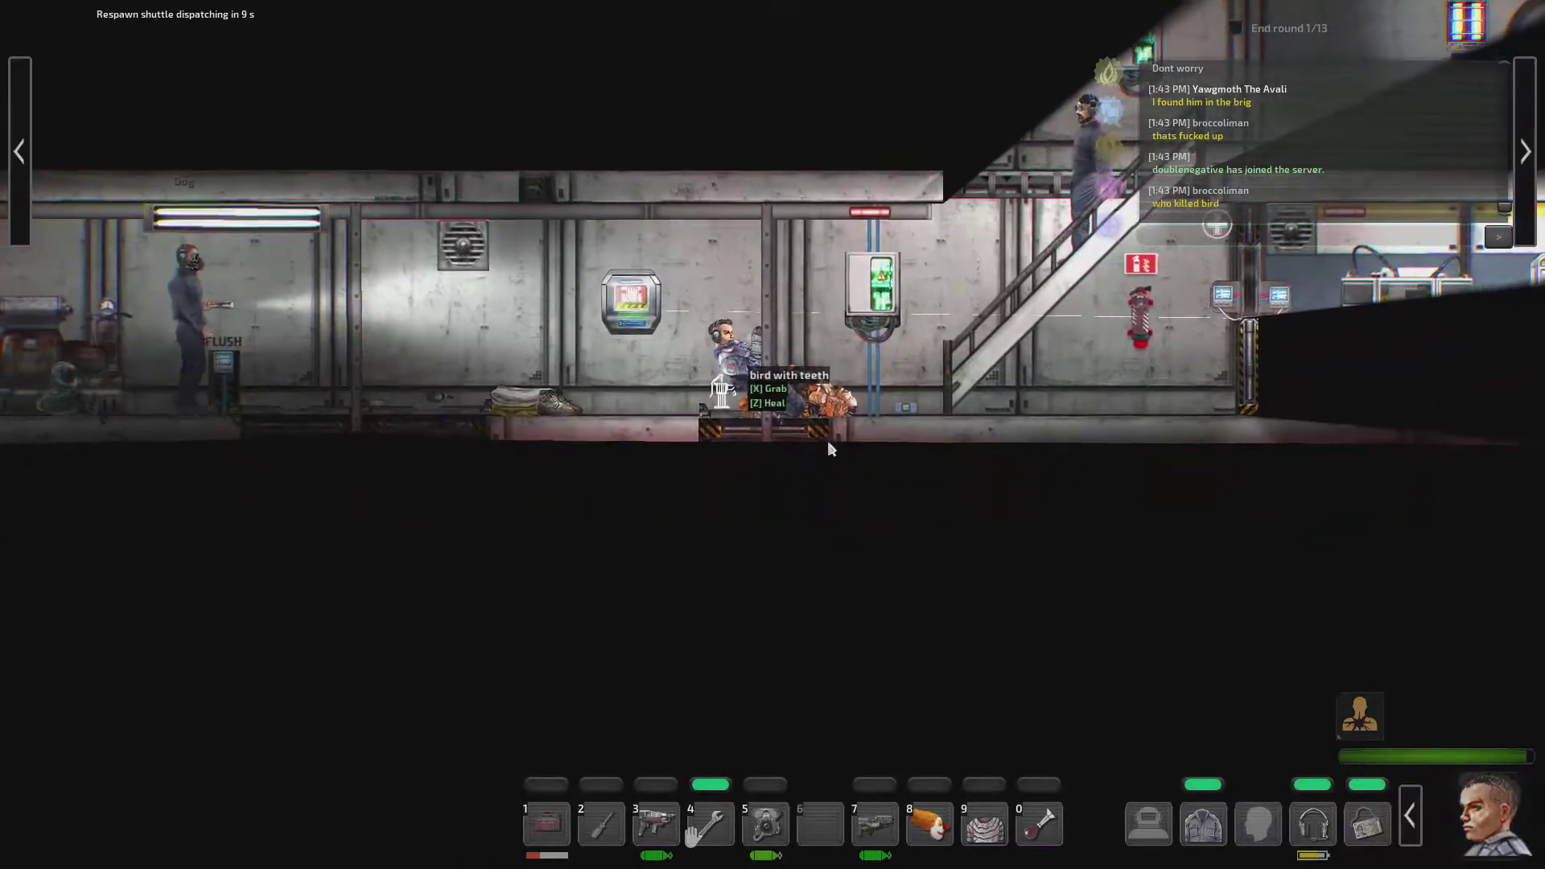
key("s")
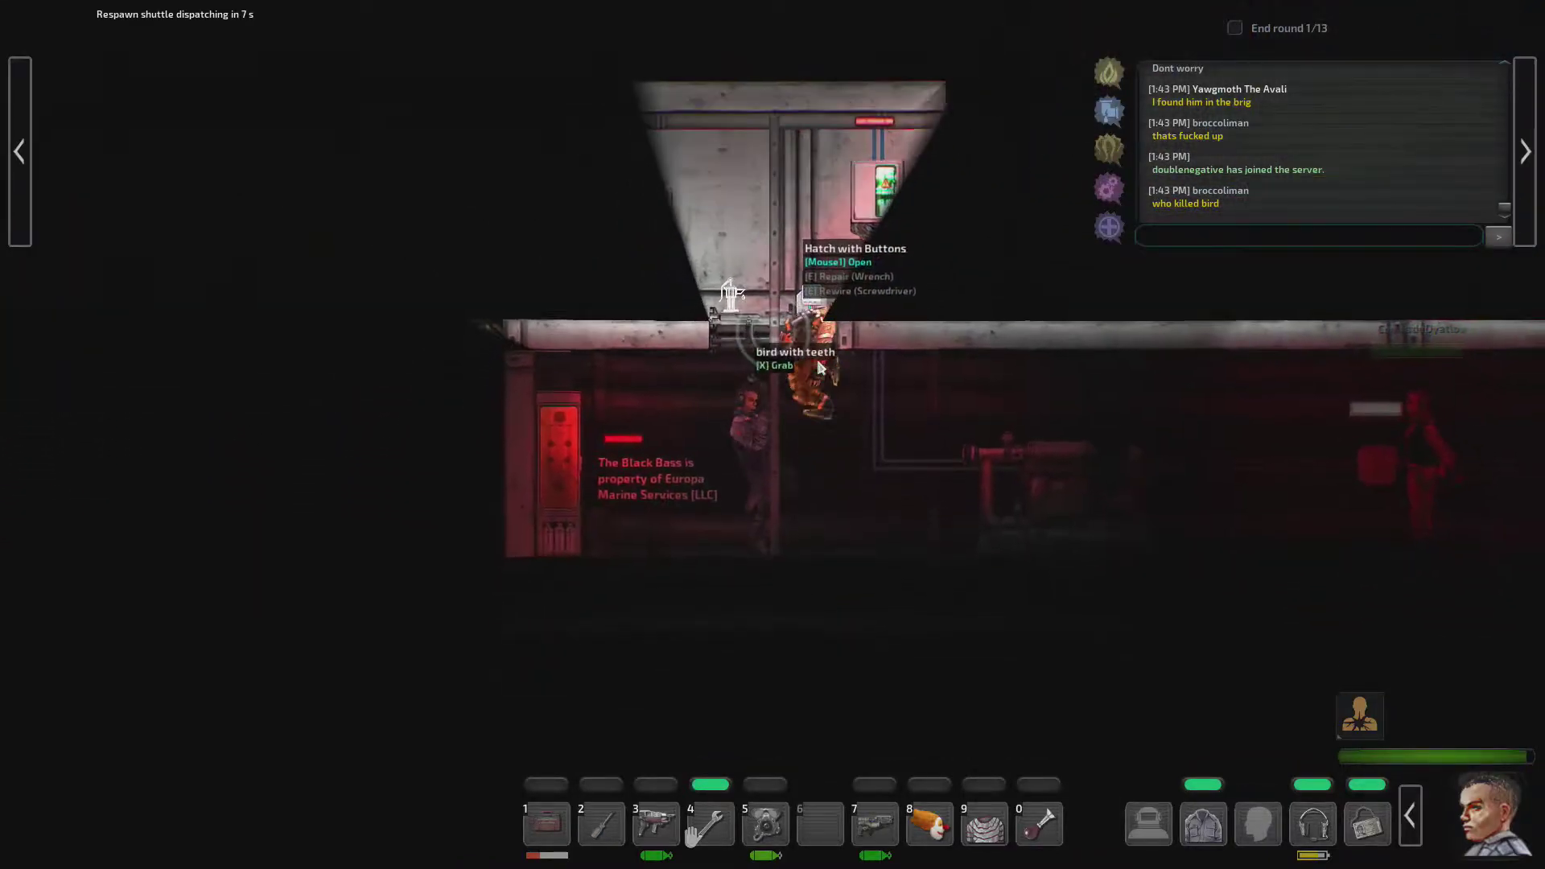
Step: Take the Incendium Grenade out of the loose panel on the lower deck
key("d")
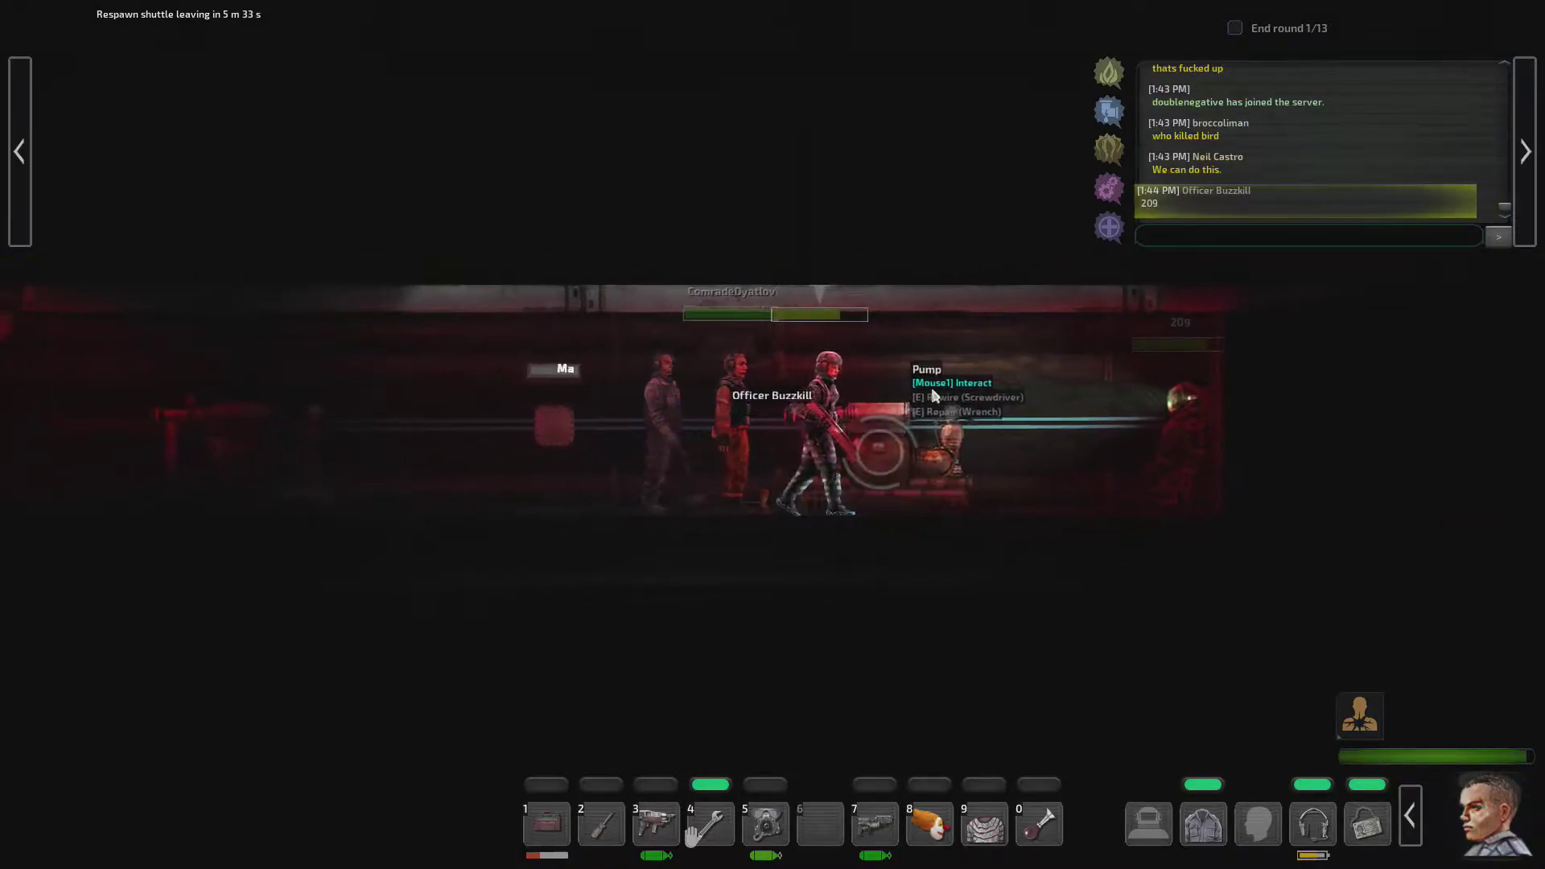
key("a")
left_click(773, 450)
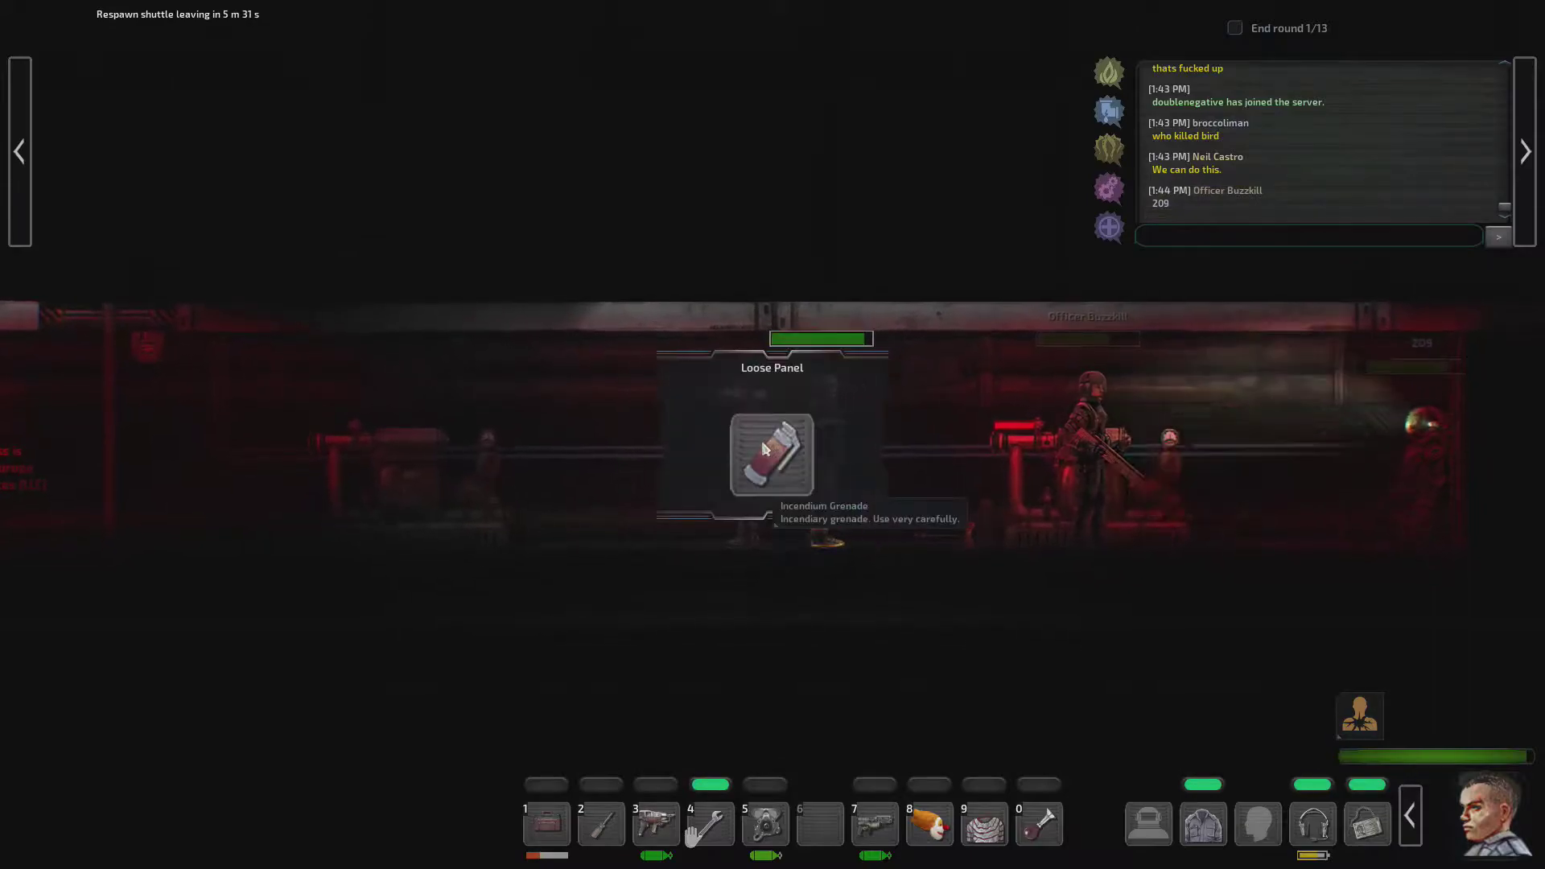
double_click(770, 449)
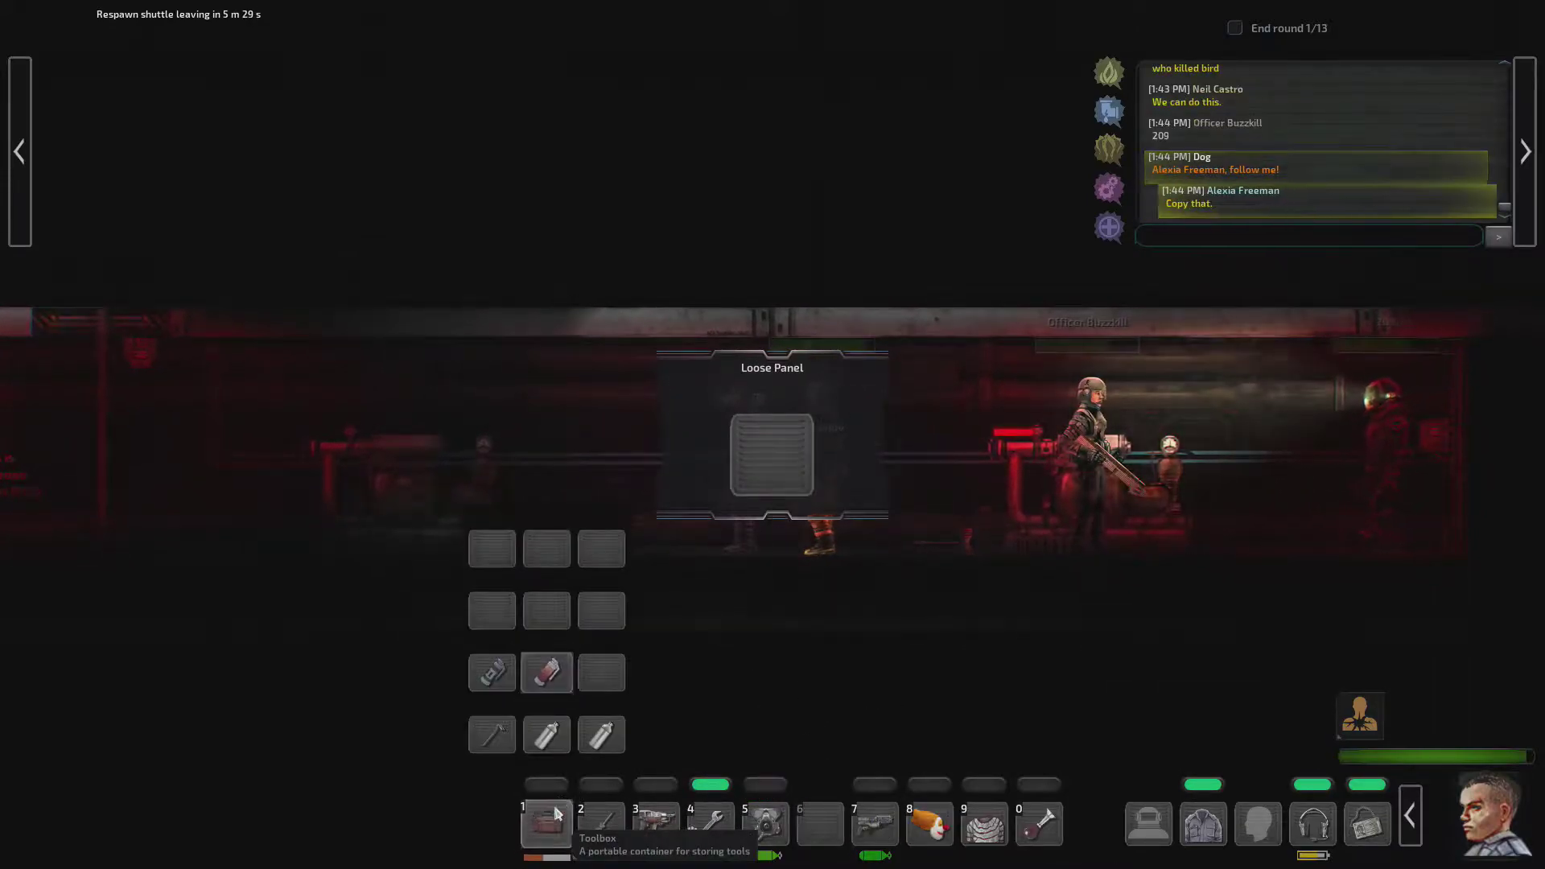
key("a")
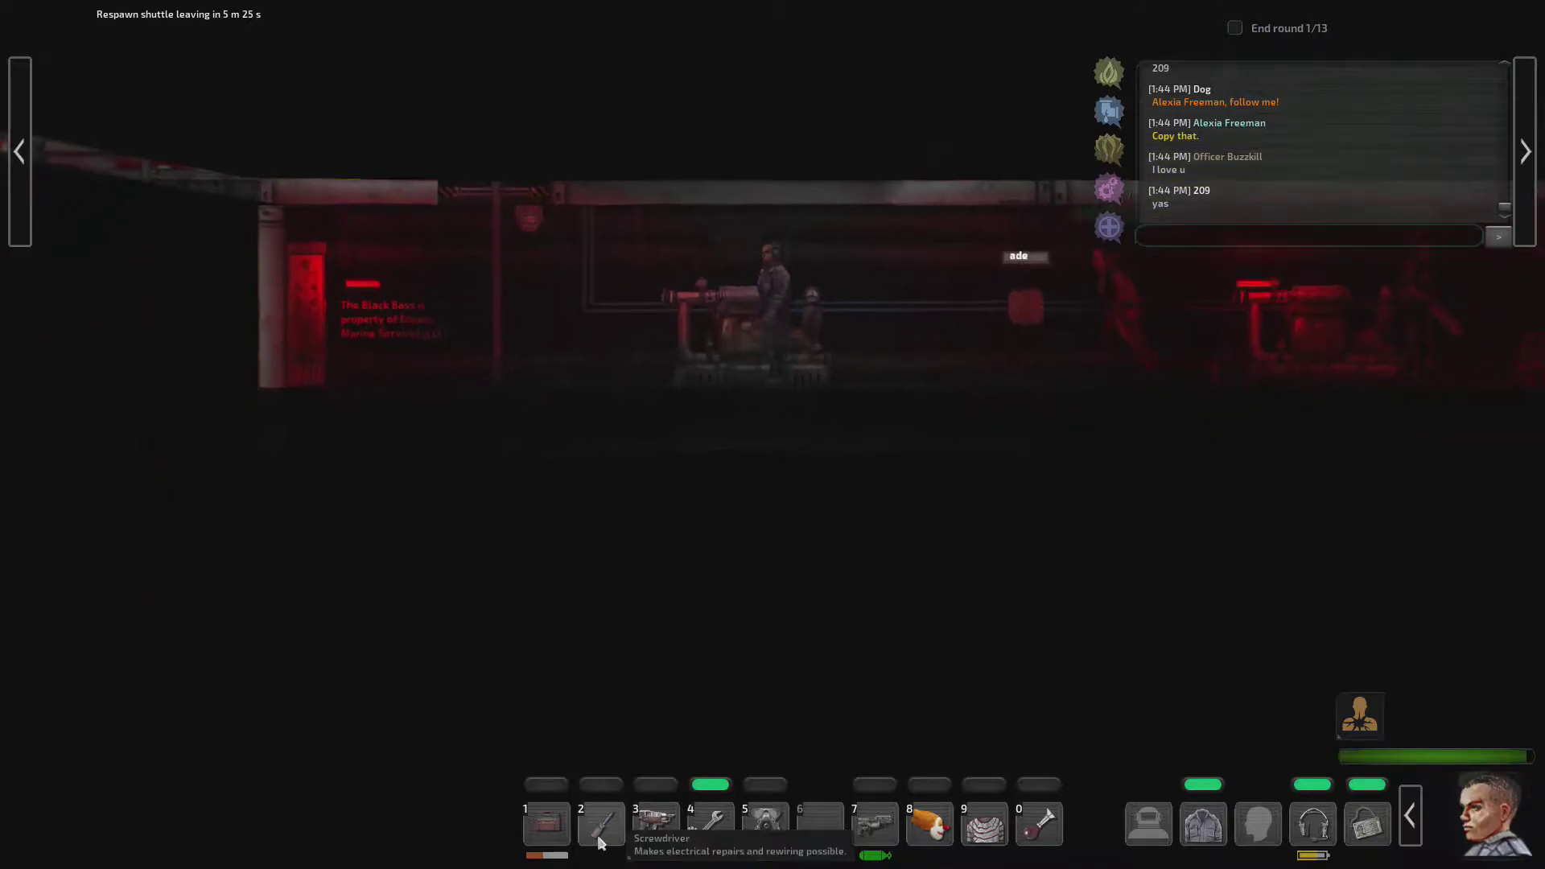
Step: Check the toolbox in slot 1, then walk left and climb up to the crew corridor
left_click(550, 824)
left_click(861, 463)
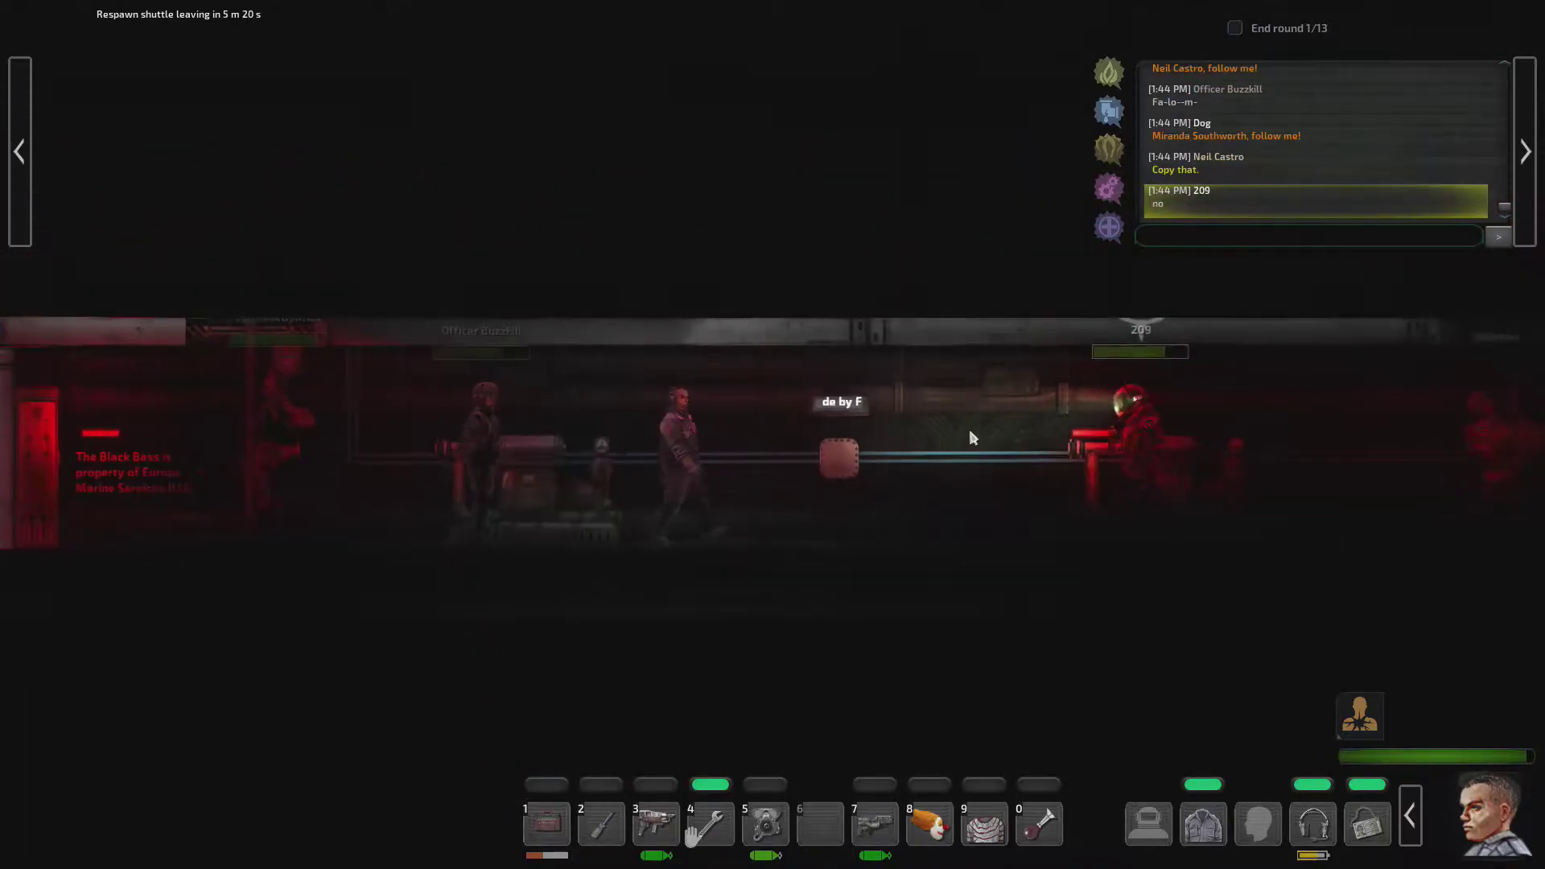
key("a")
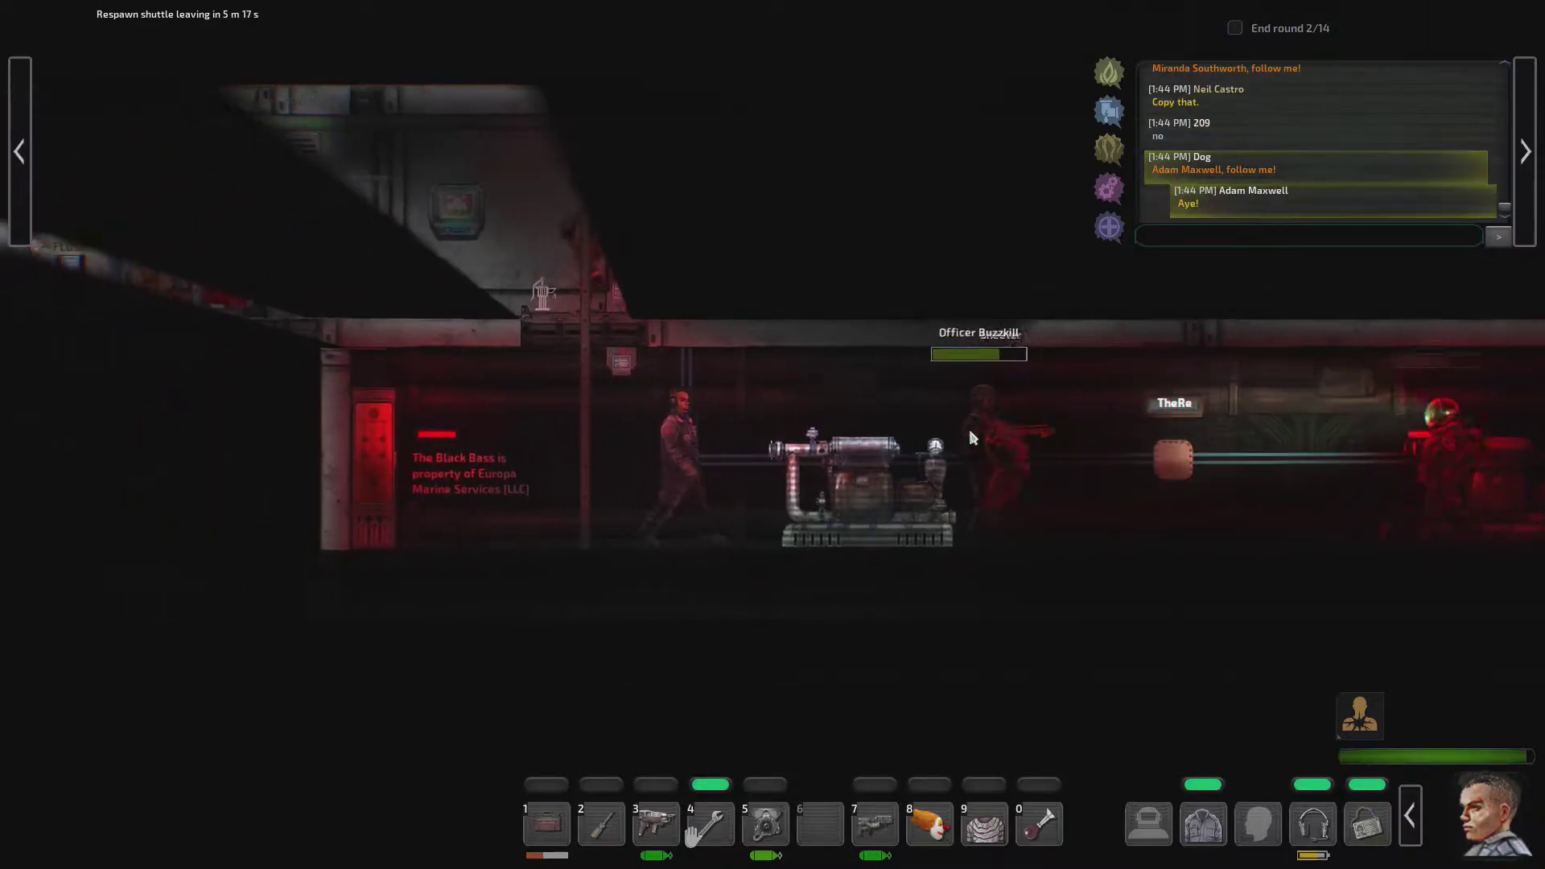
key("a")
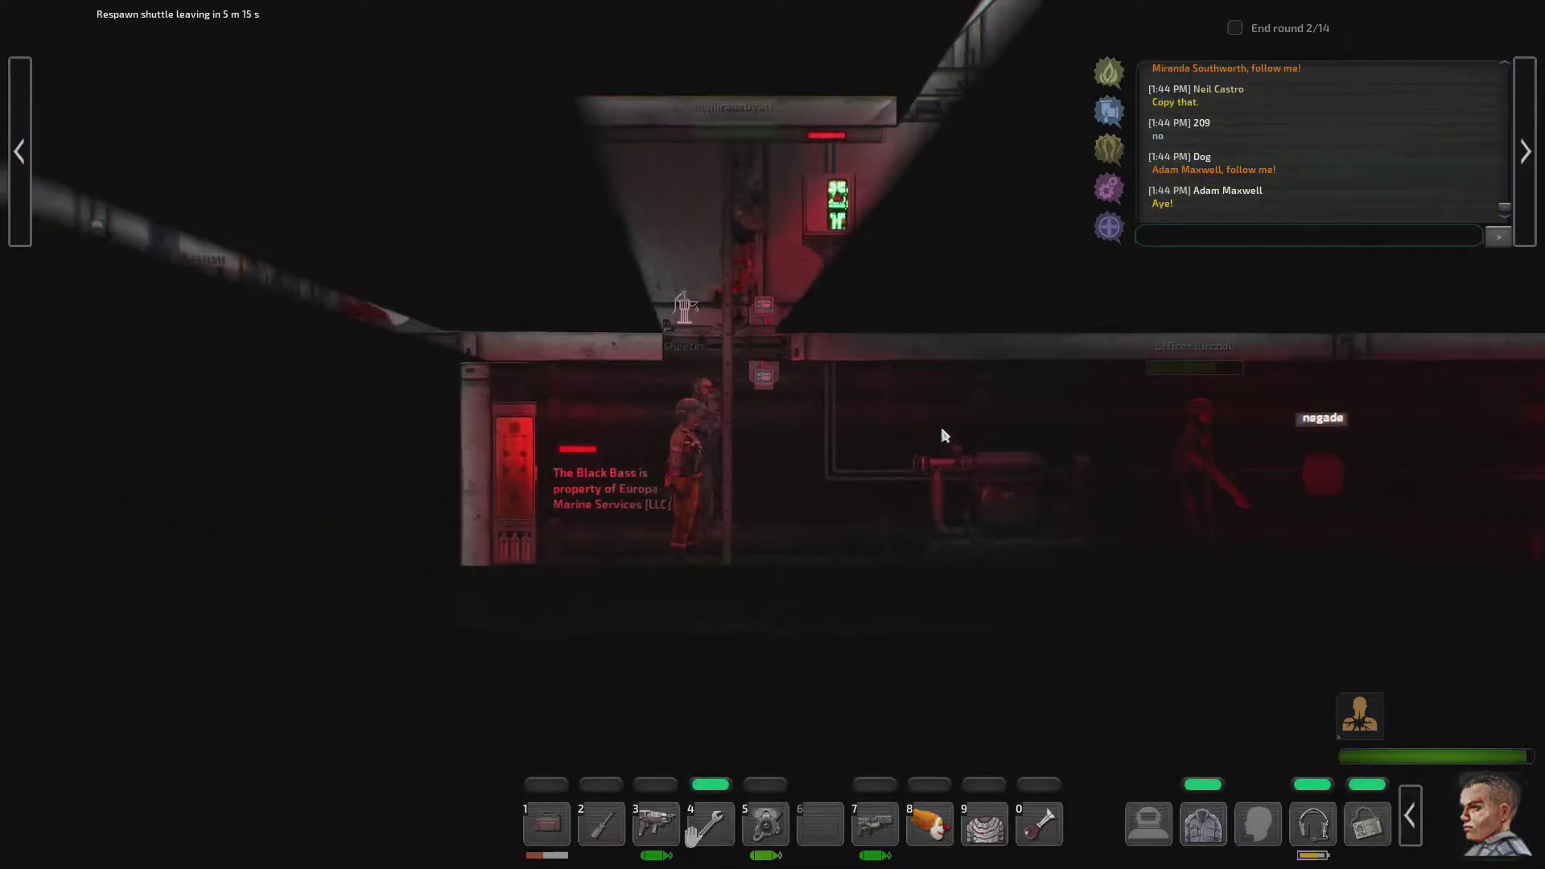
key("w")
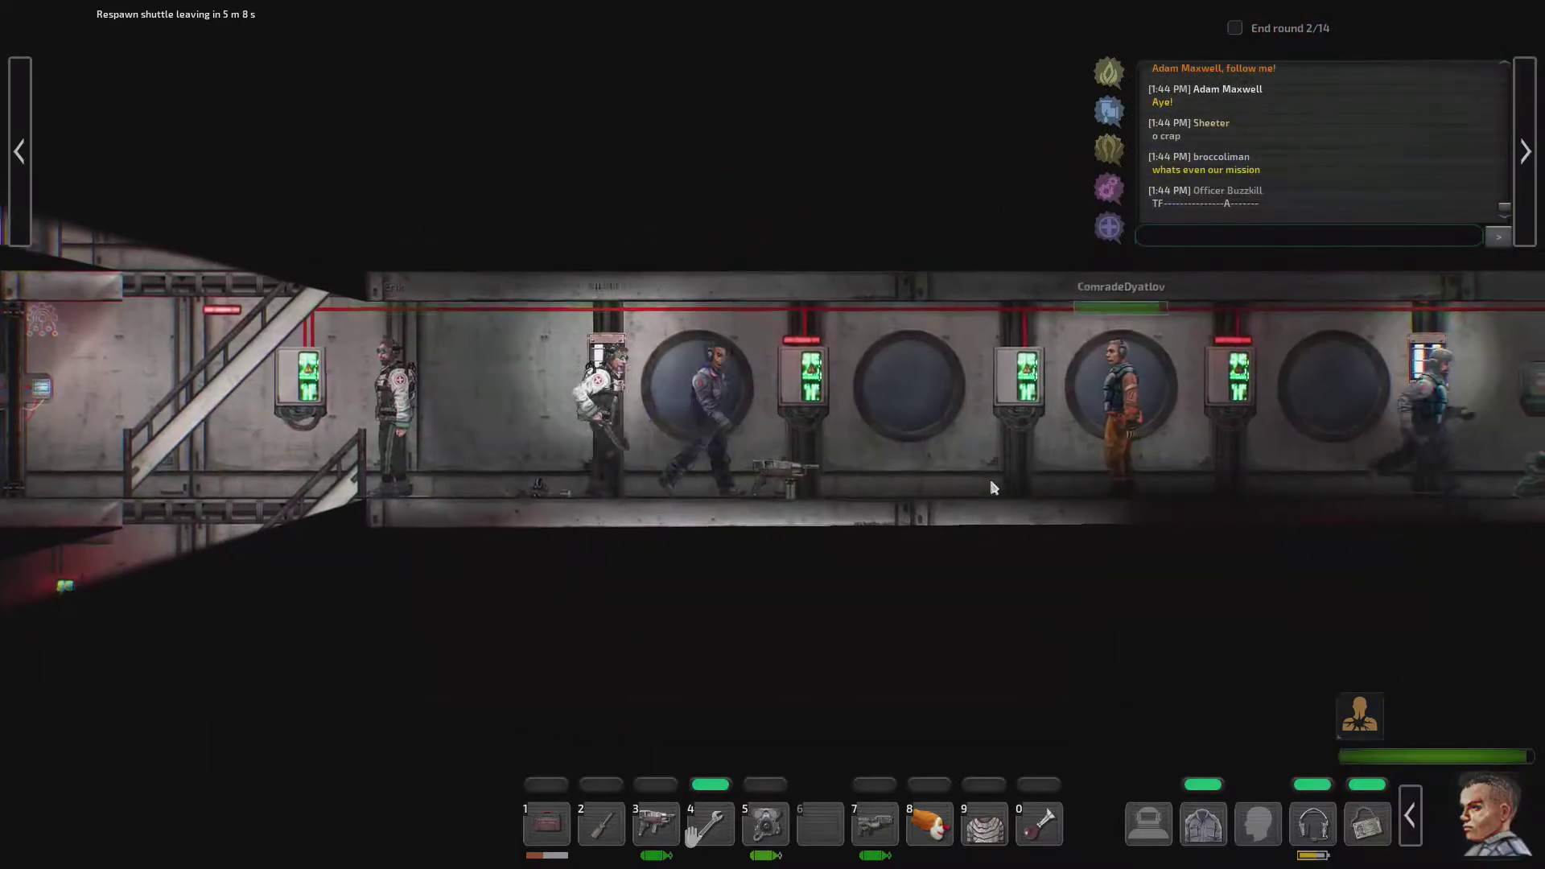
Step: Walk left through the corridor and door, viewing the hull status map on the way
key("a")
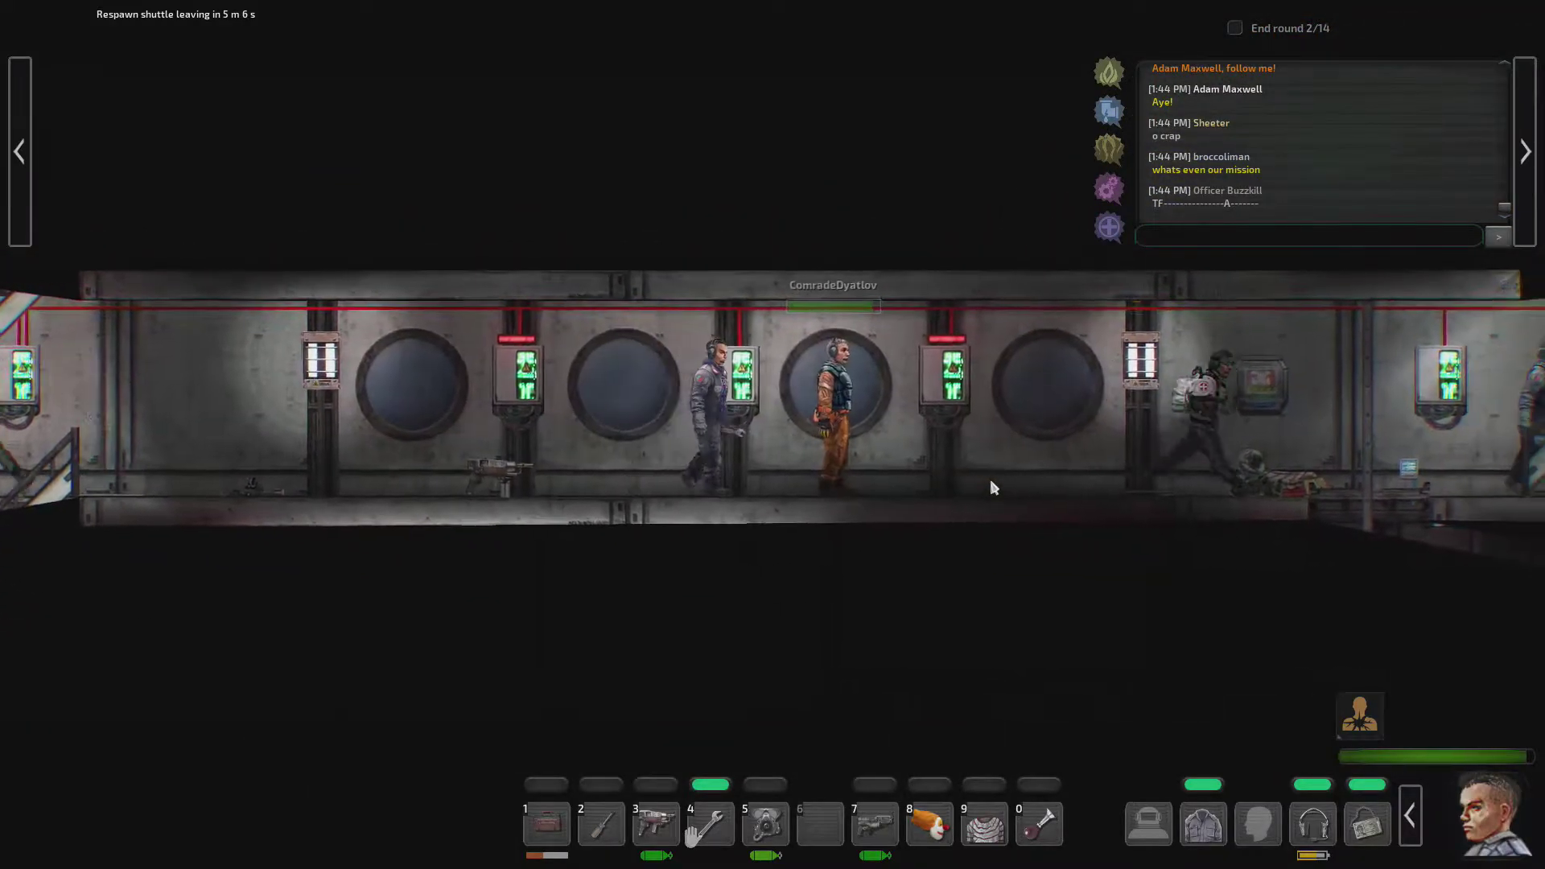
key("a")
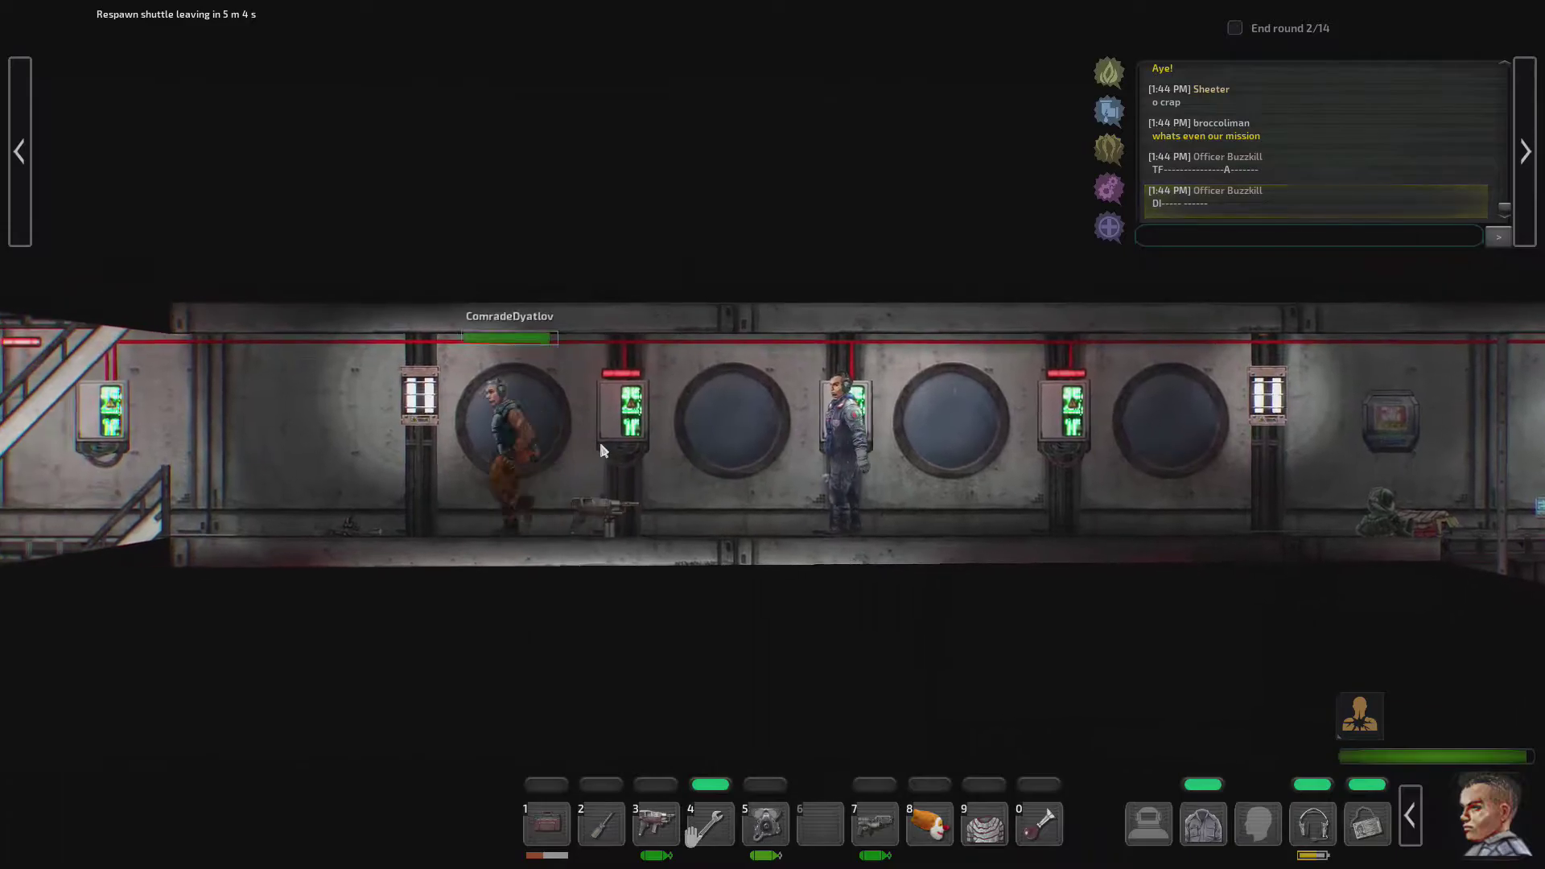
key("a")
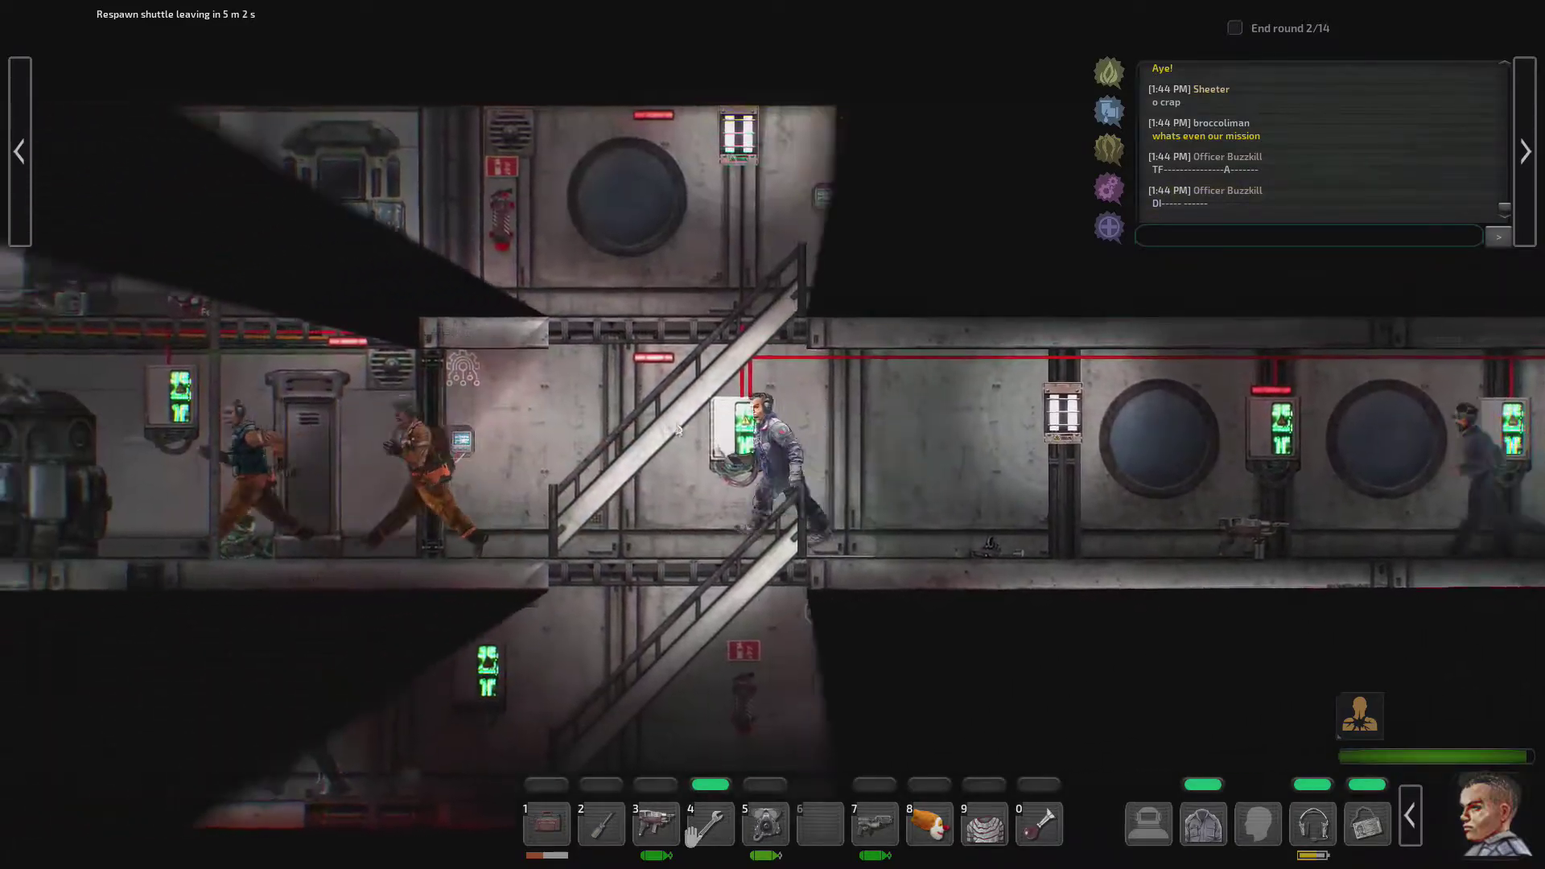
key("a")
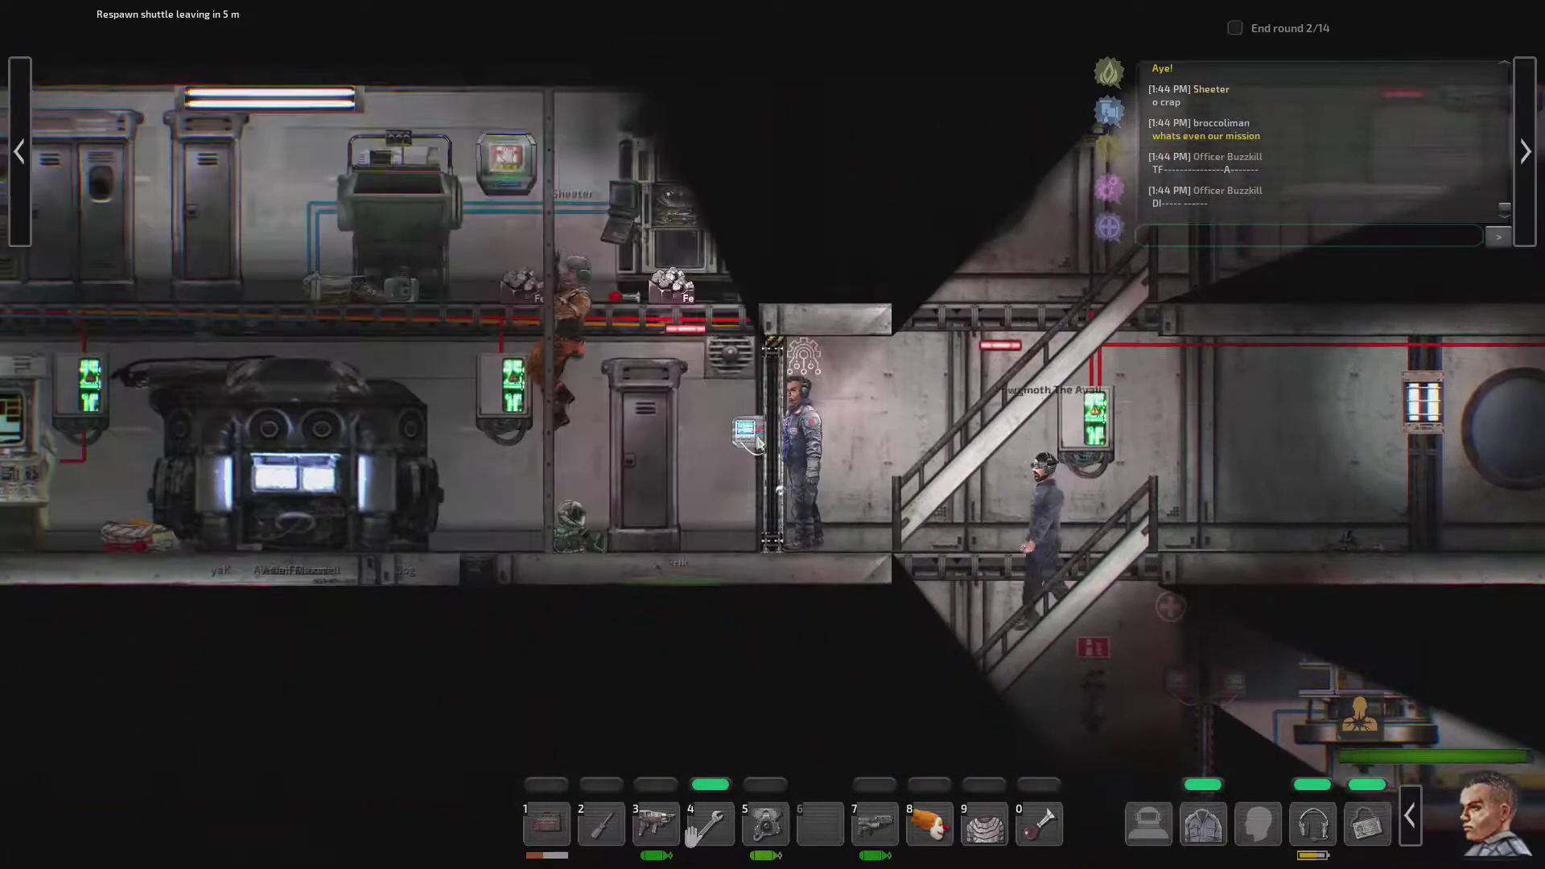
key("a")
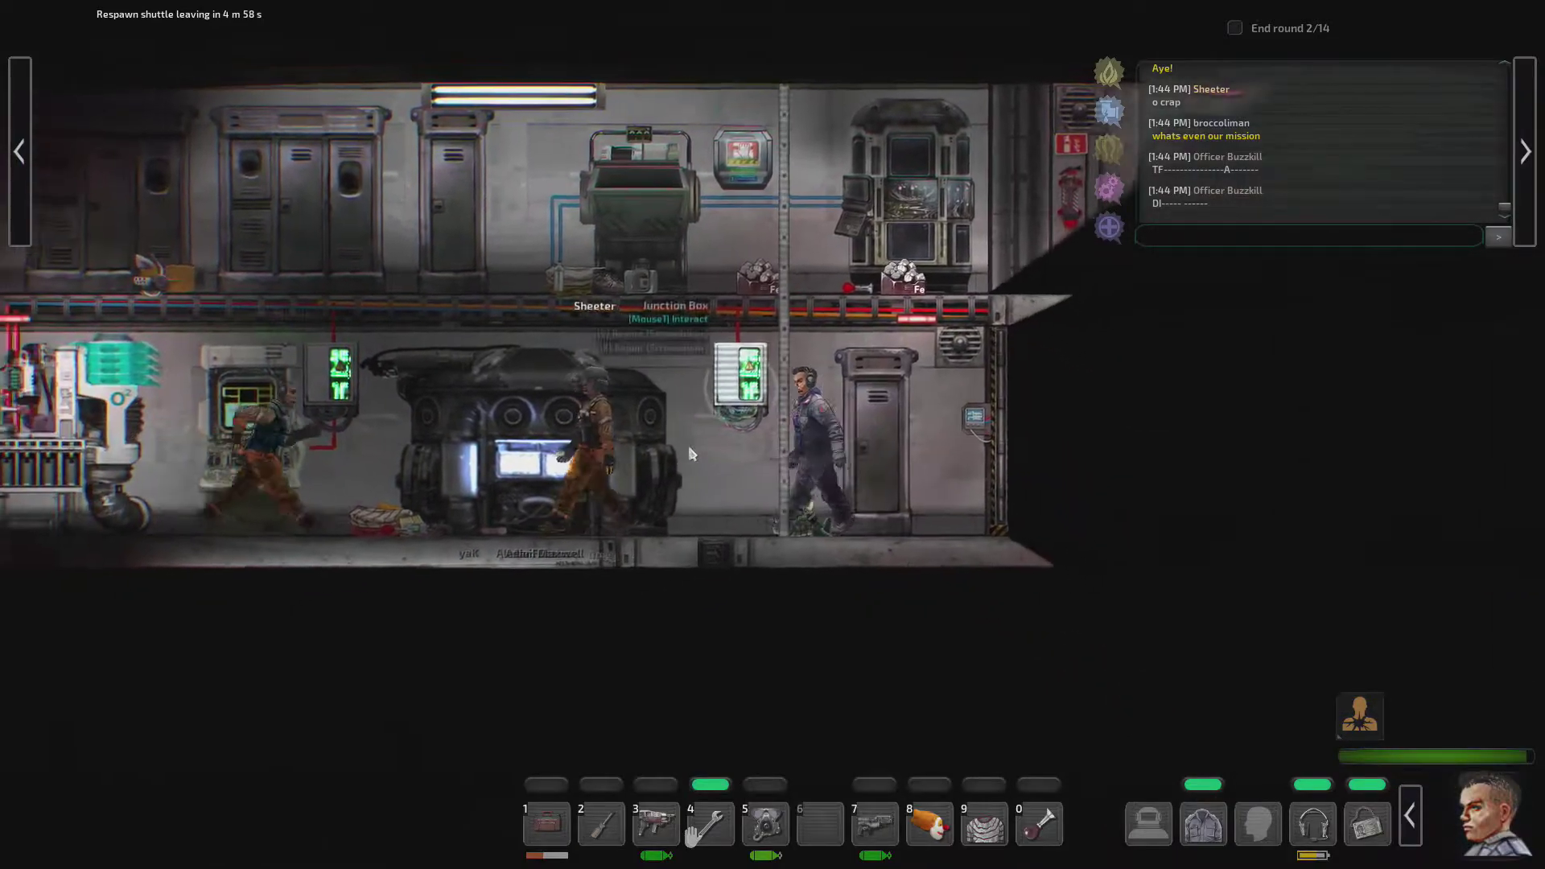
key("a")
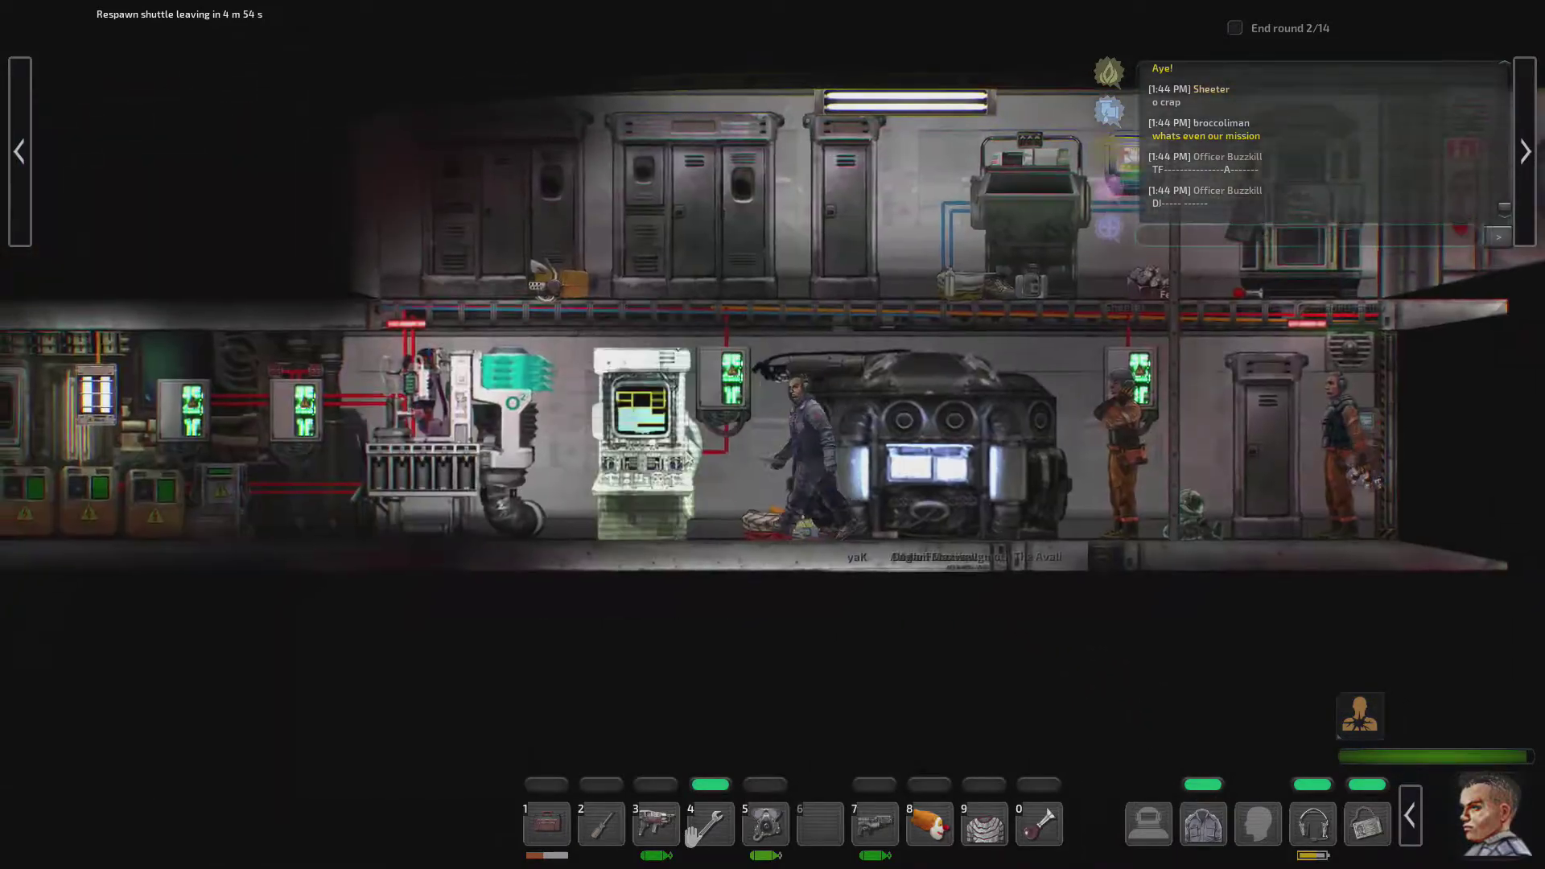
left_click(688, 446)
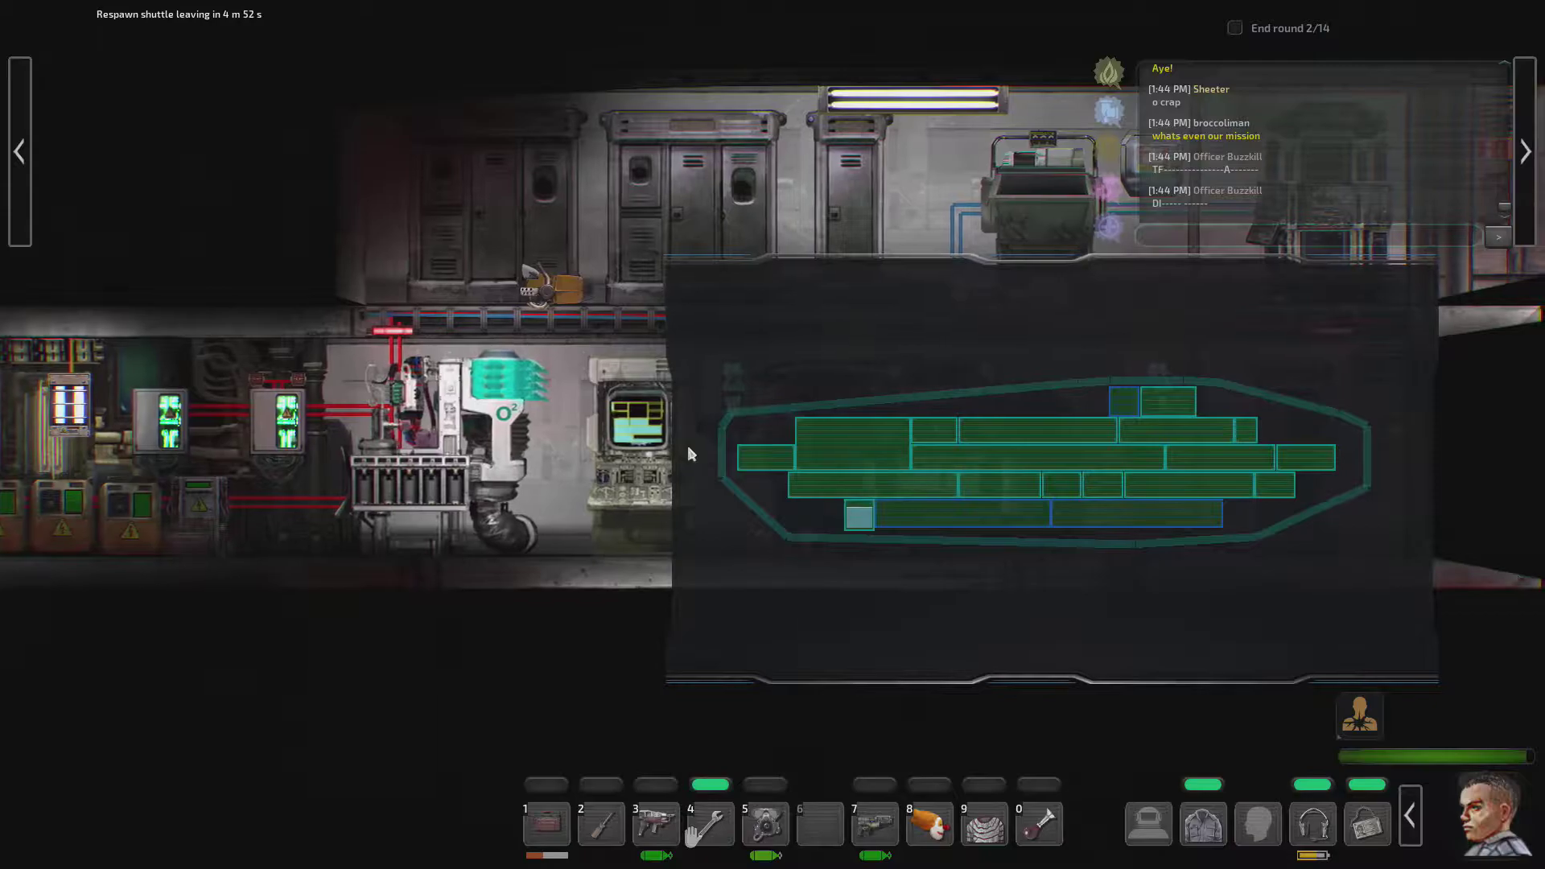
key("a")
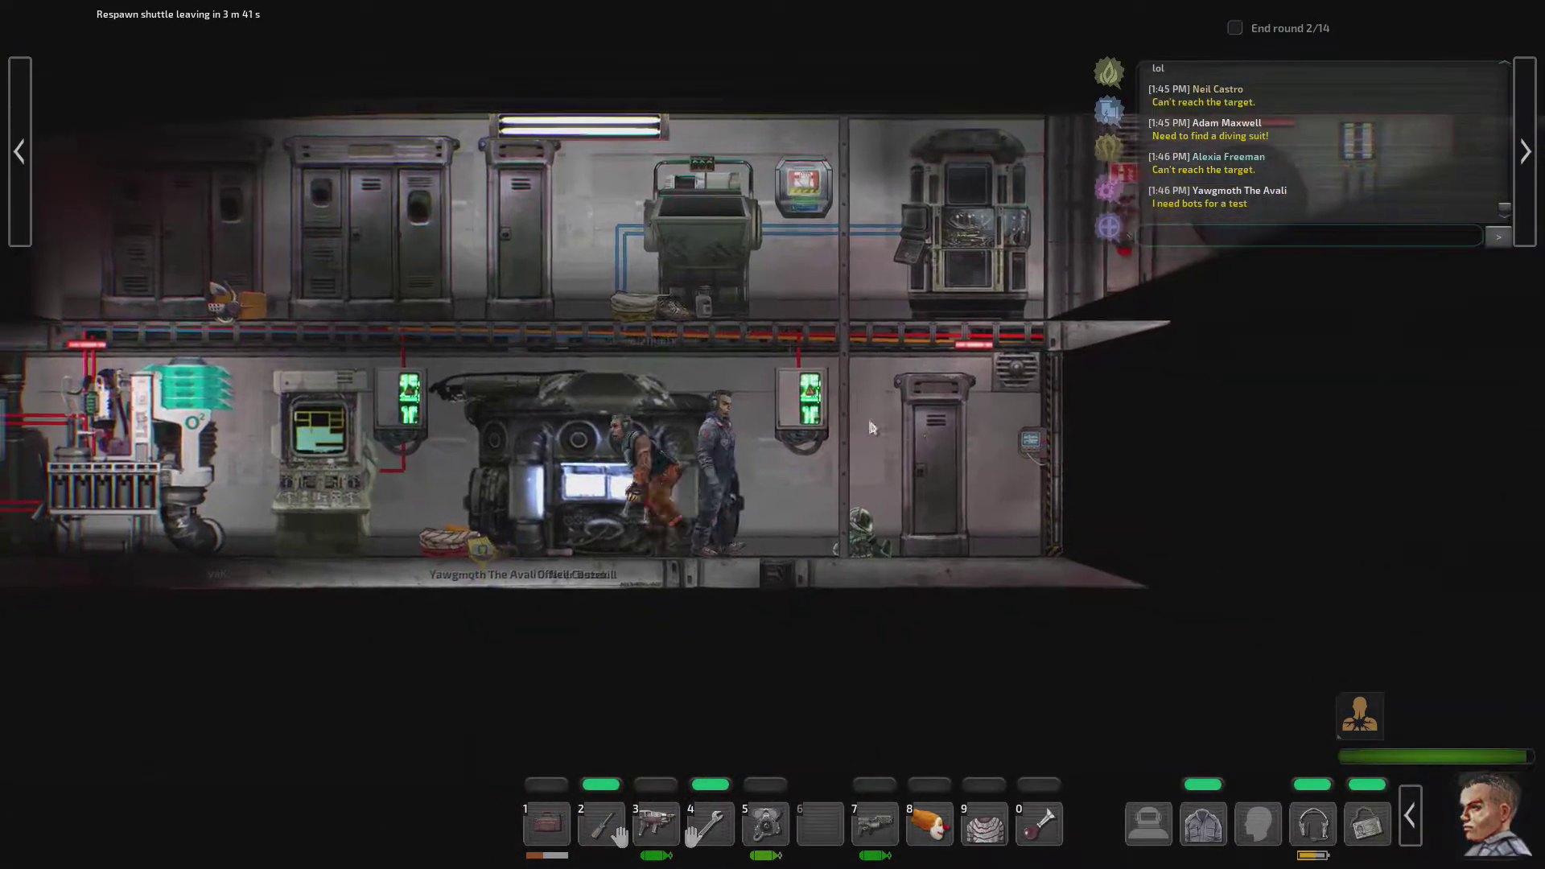
Step: Walk past the junction box and nuclear reactor to the battery charging dock
key("d")
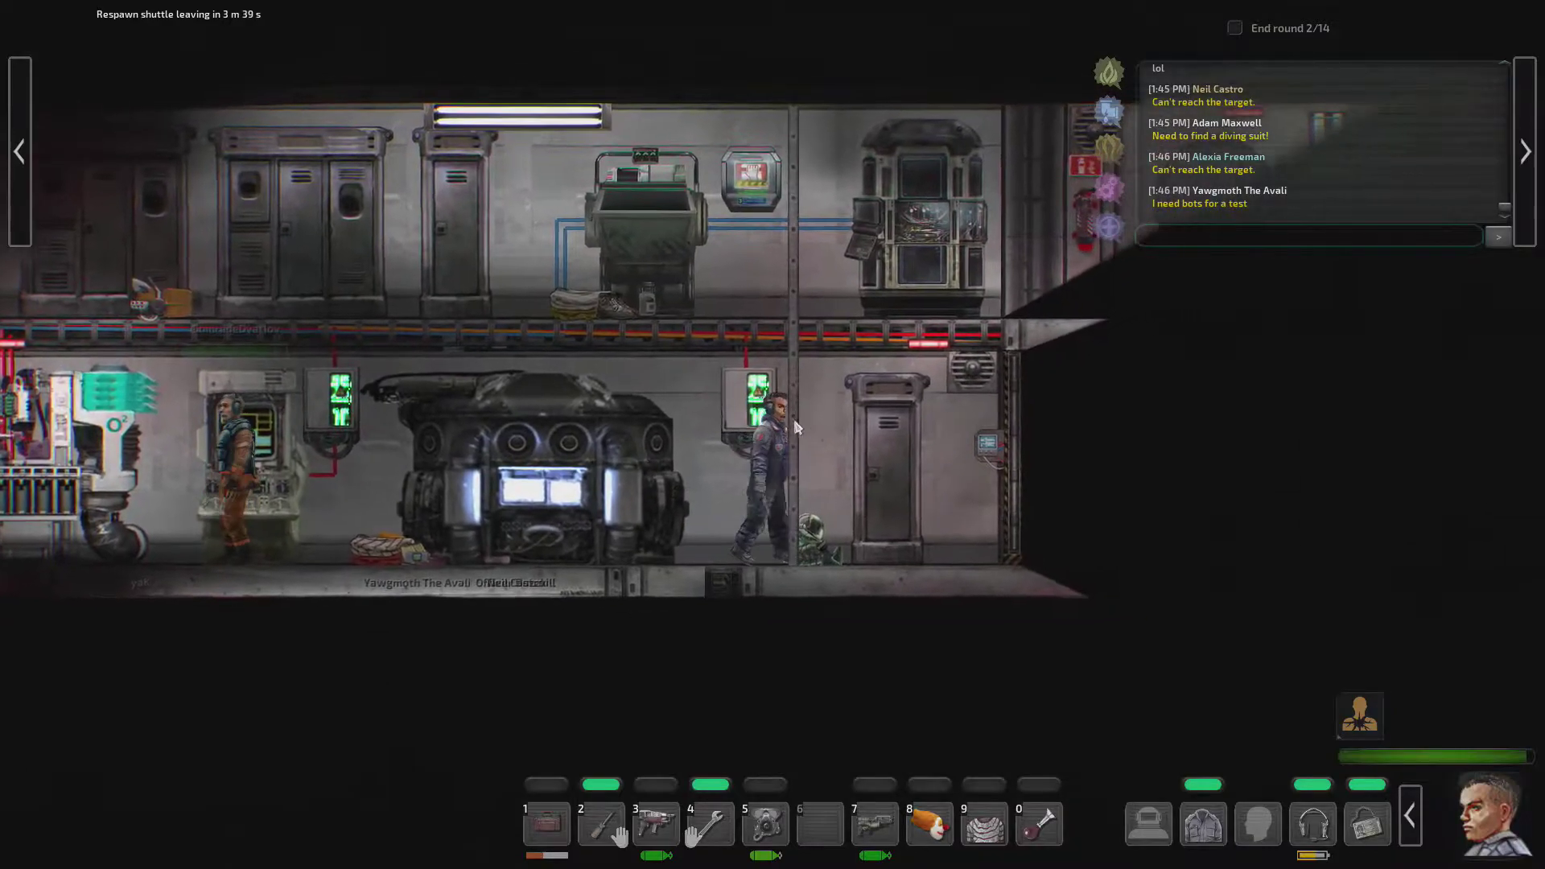
key("a")
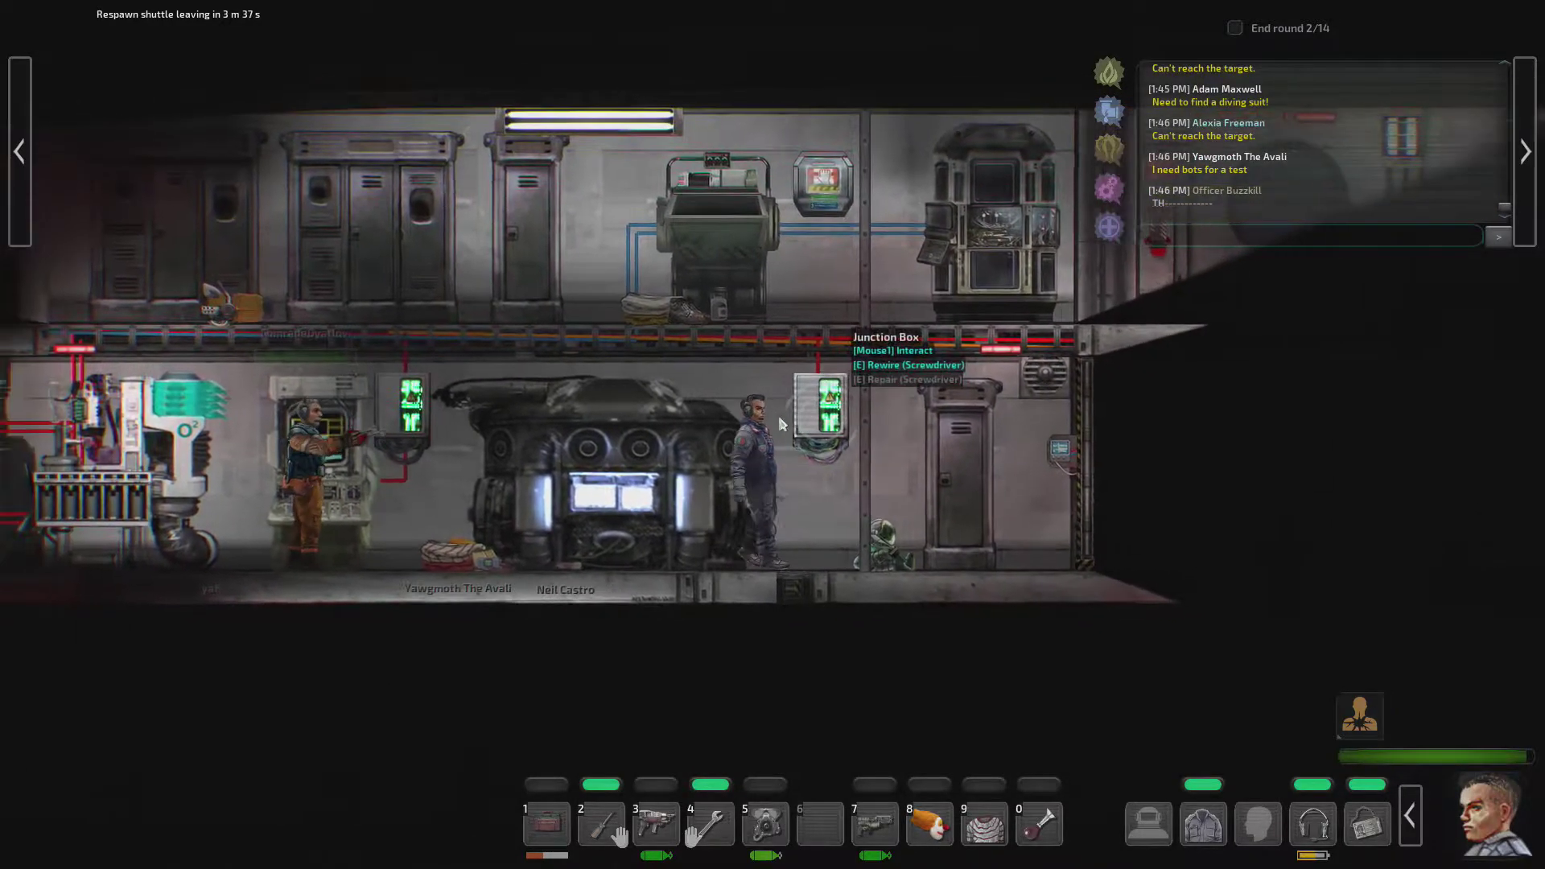
key("a")
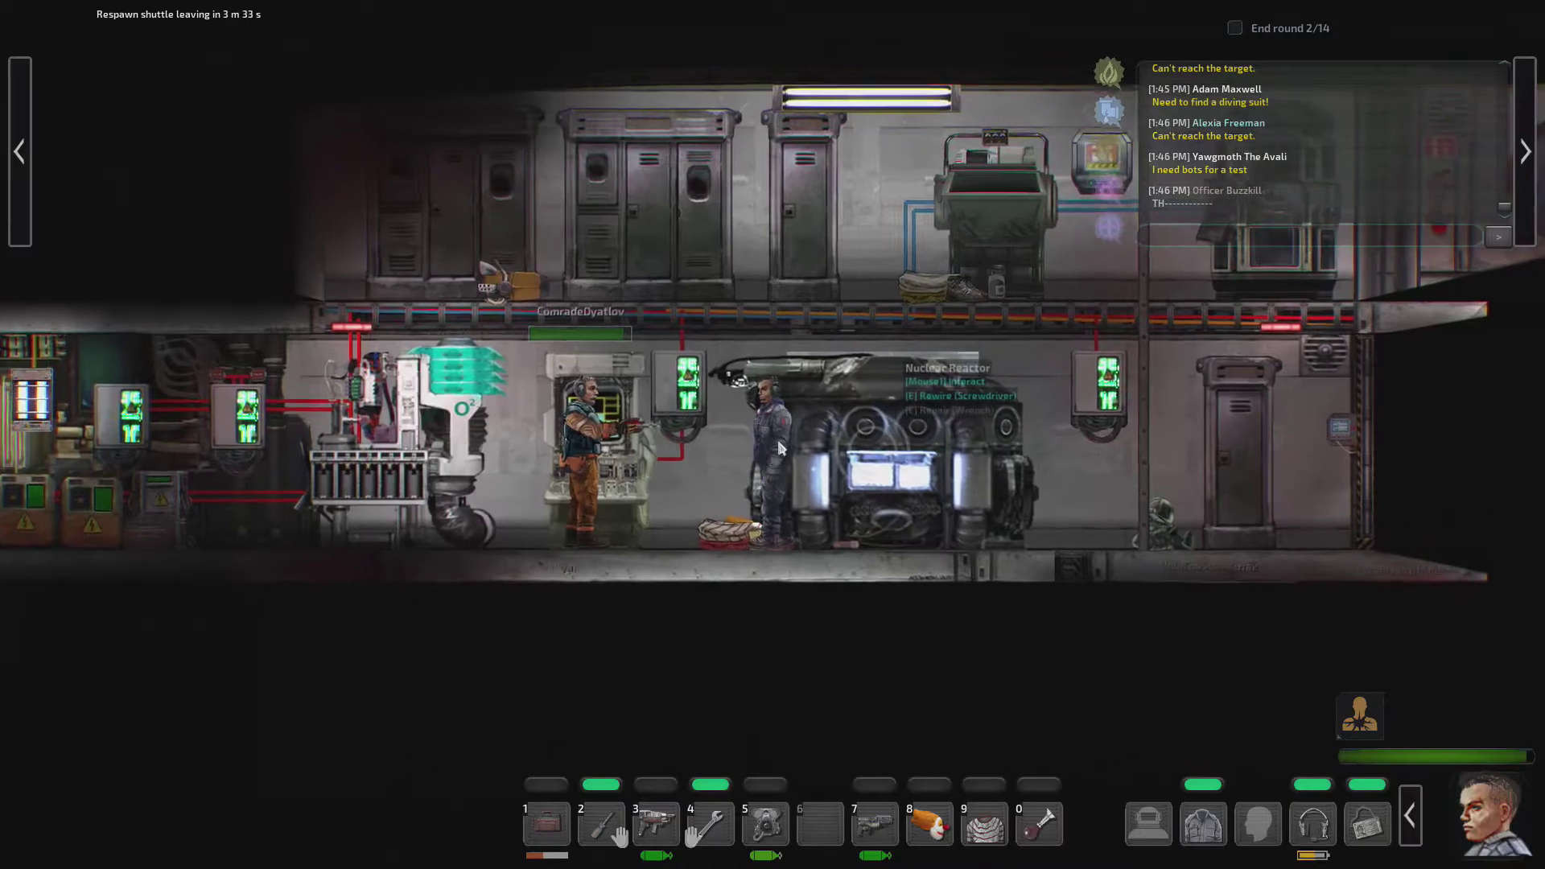
key("d")
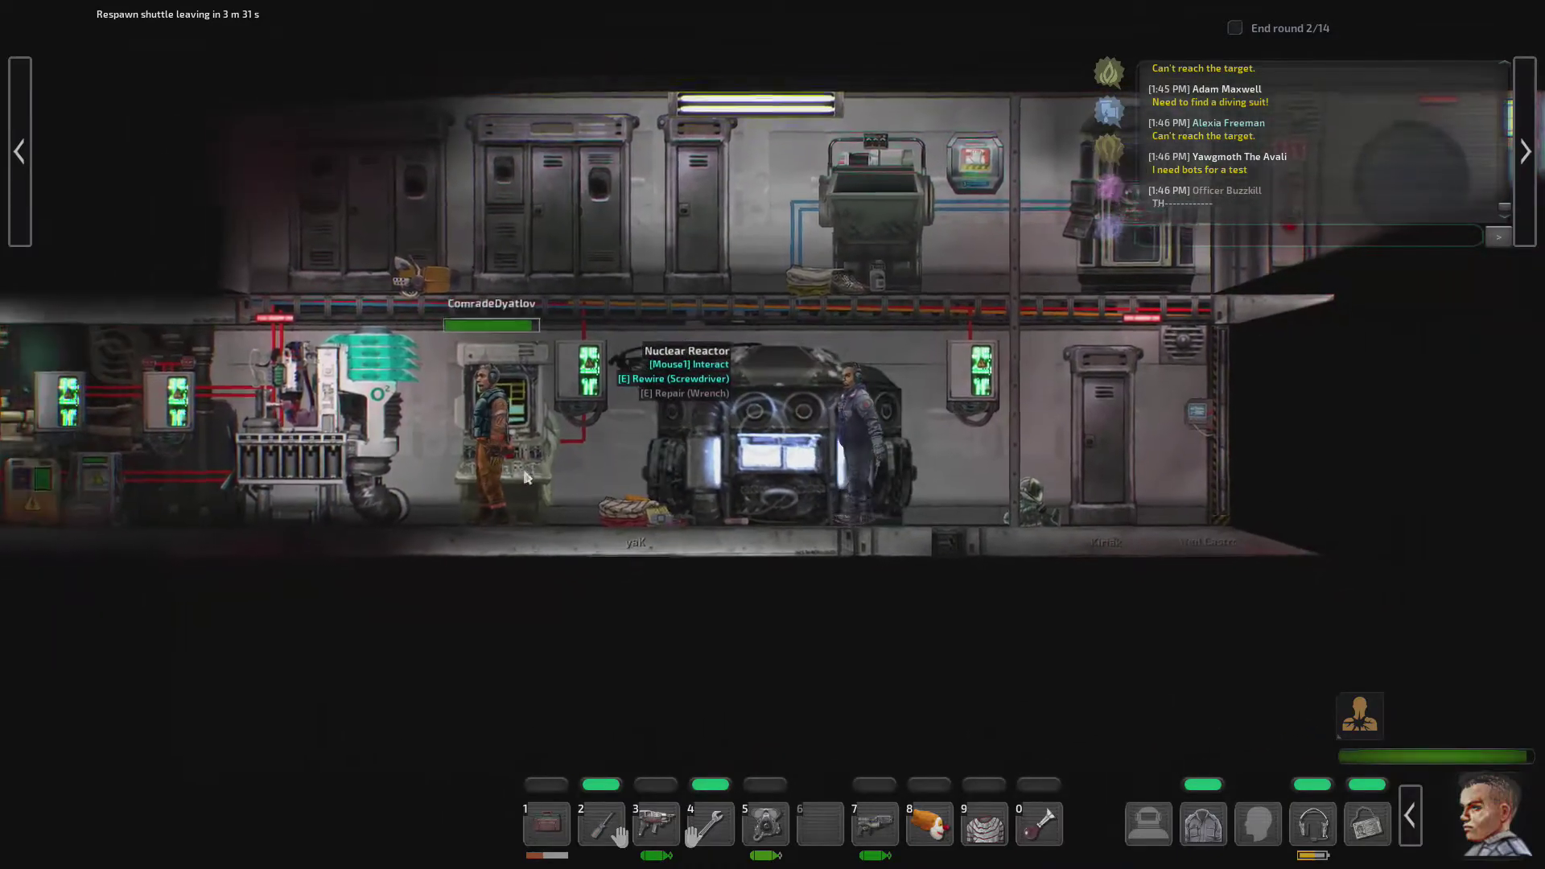
key("a")
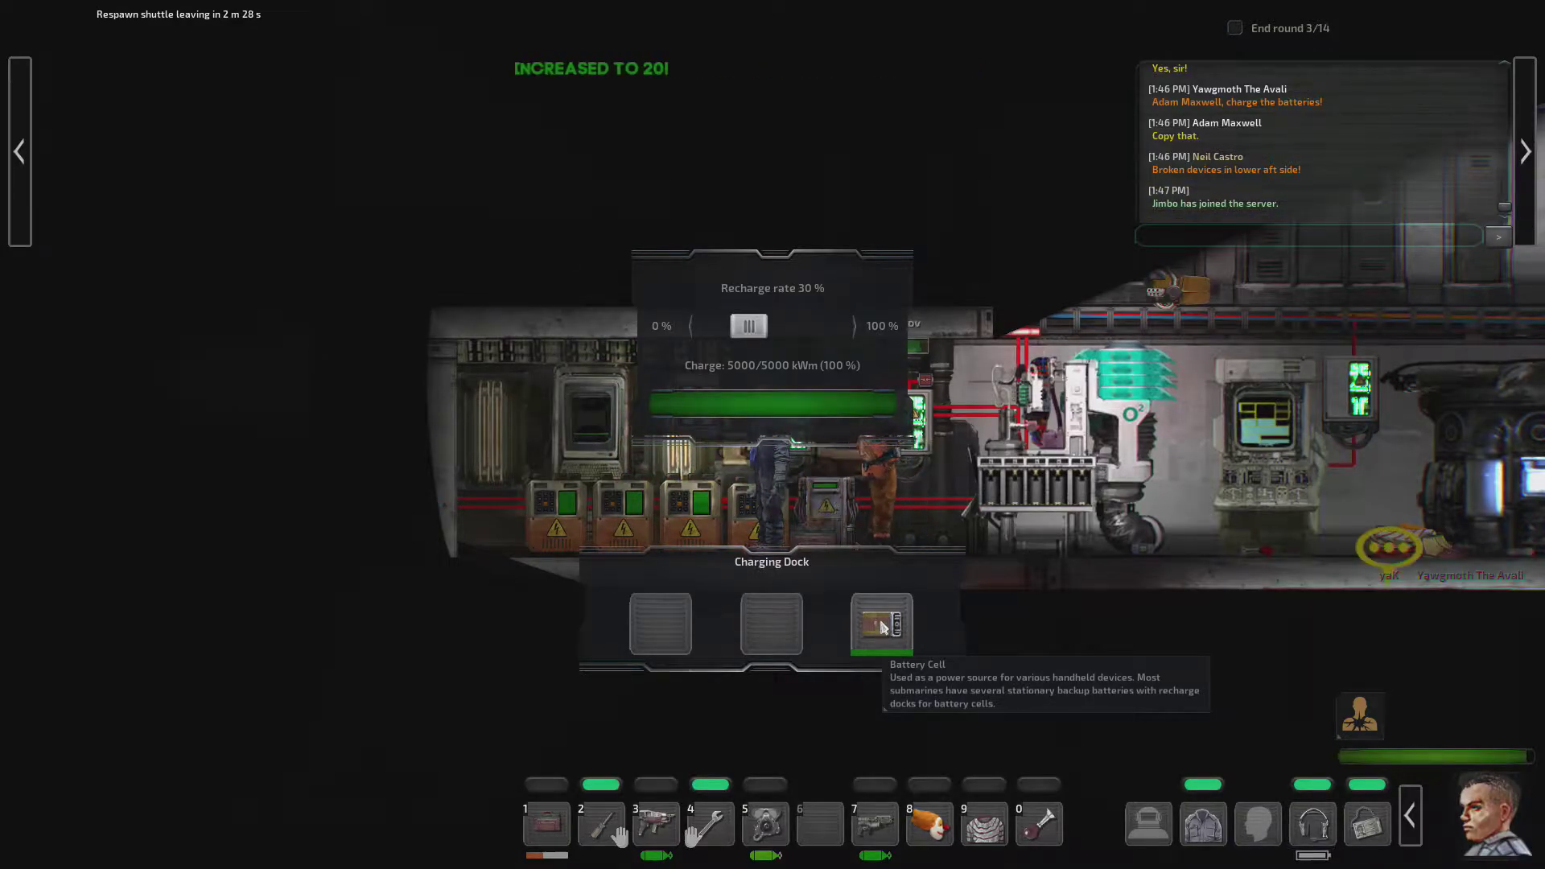
Step: Close the charging dock, descend to the lower deck, and open the pump running at 100%
key("e")
key("e")
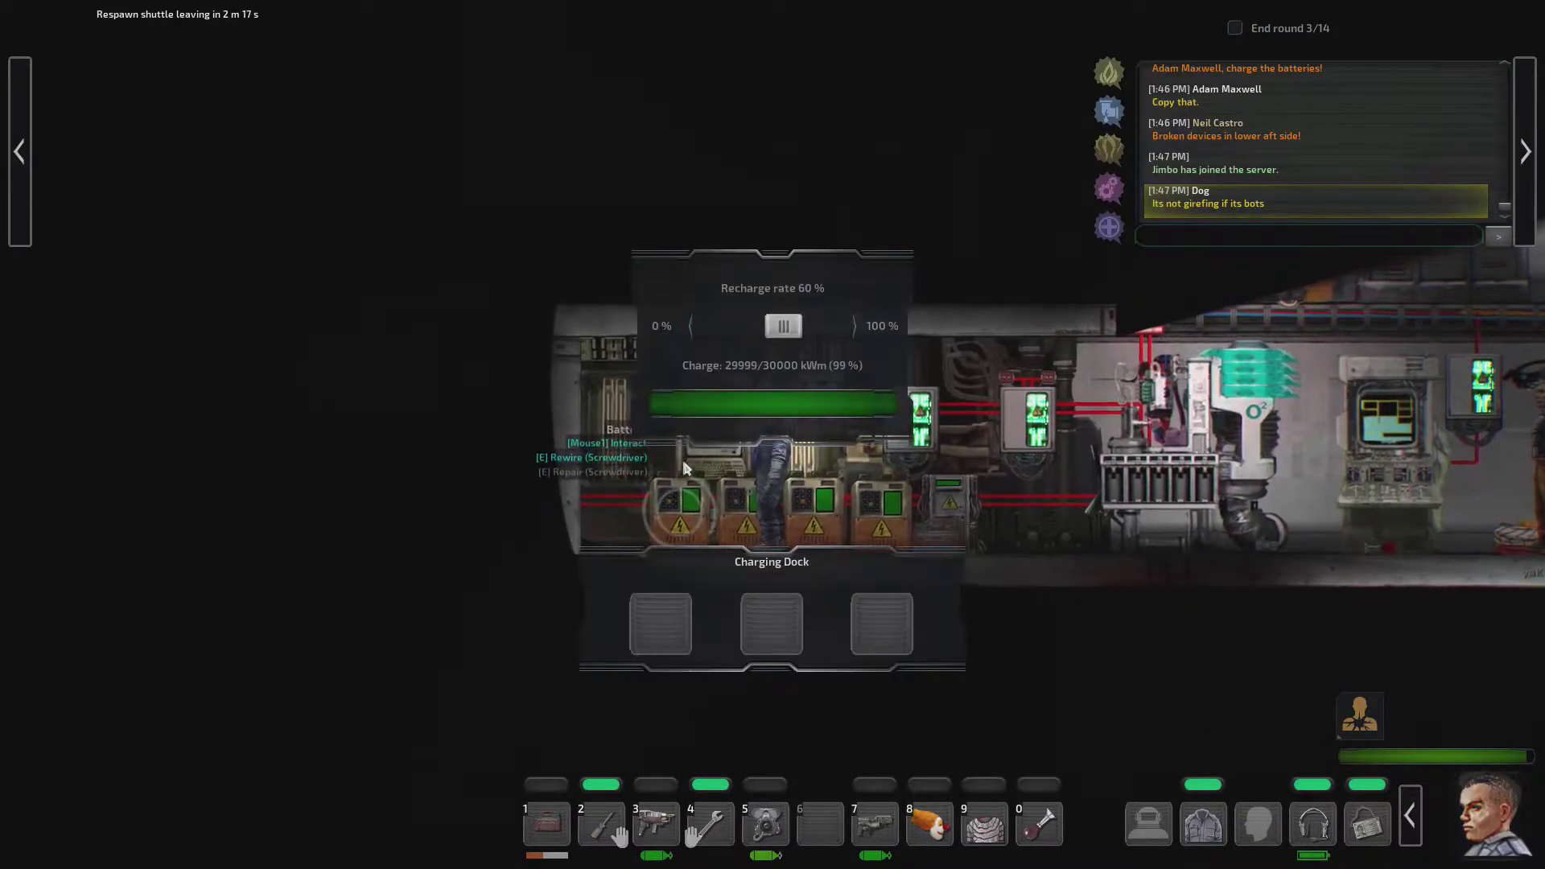
key("e")
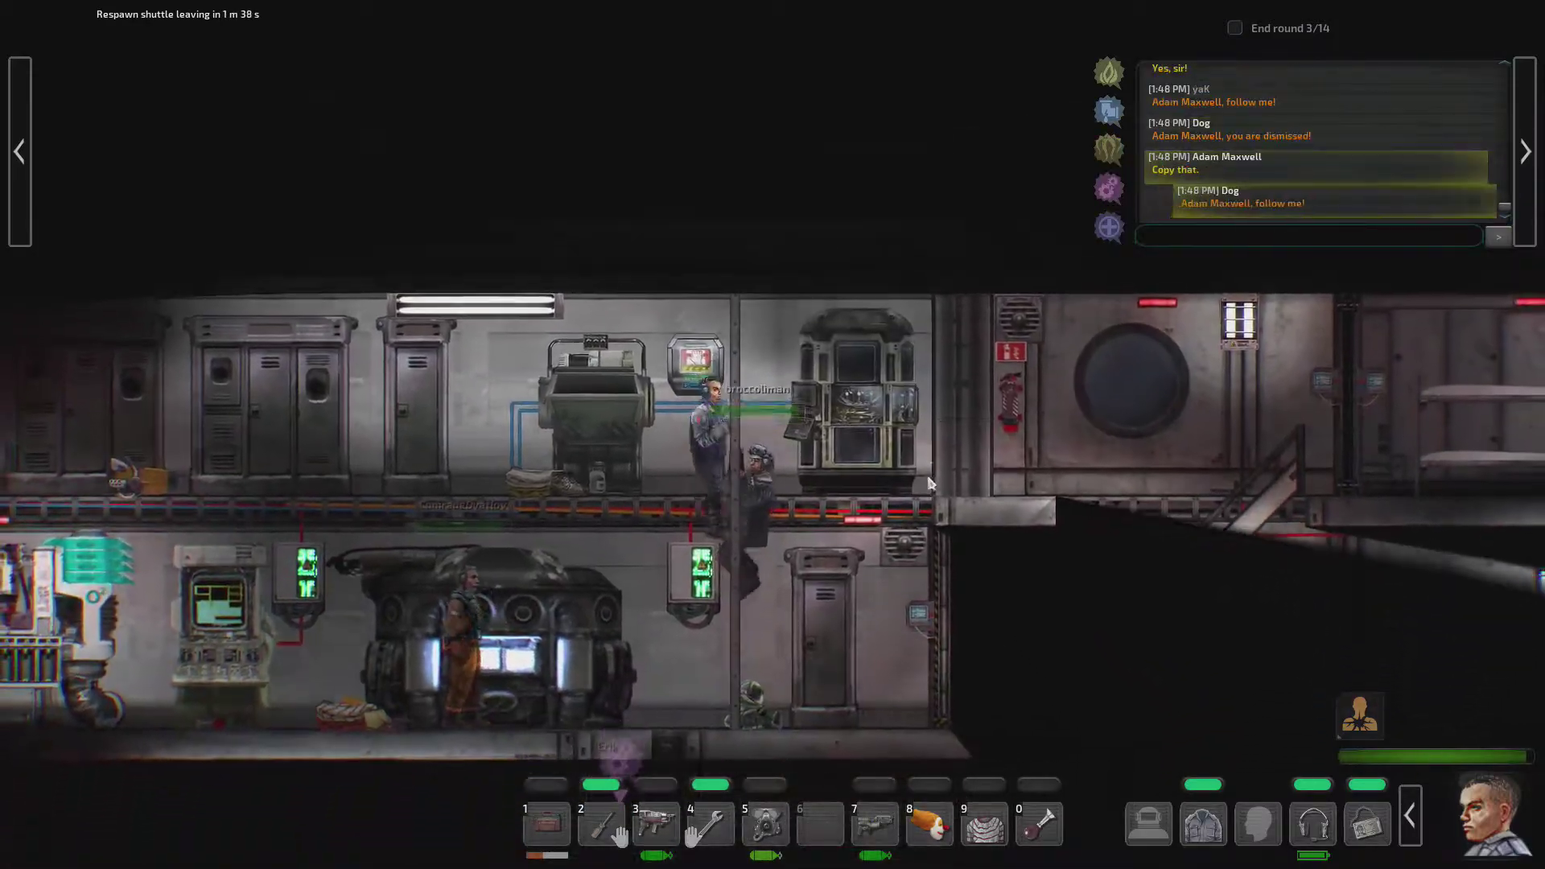
key("s")
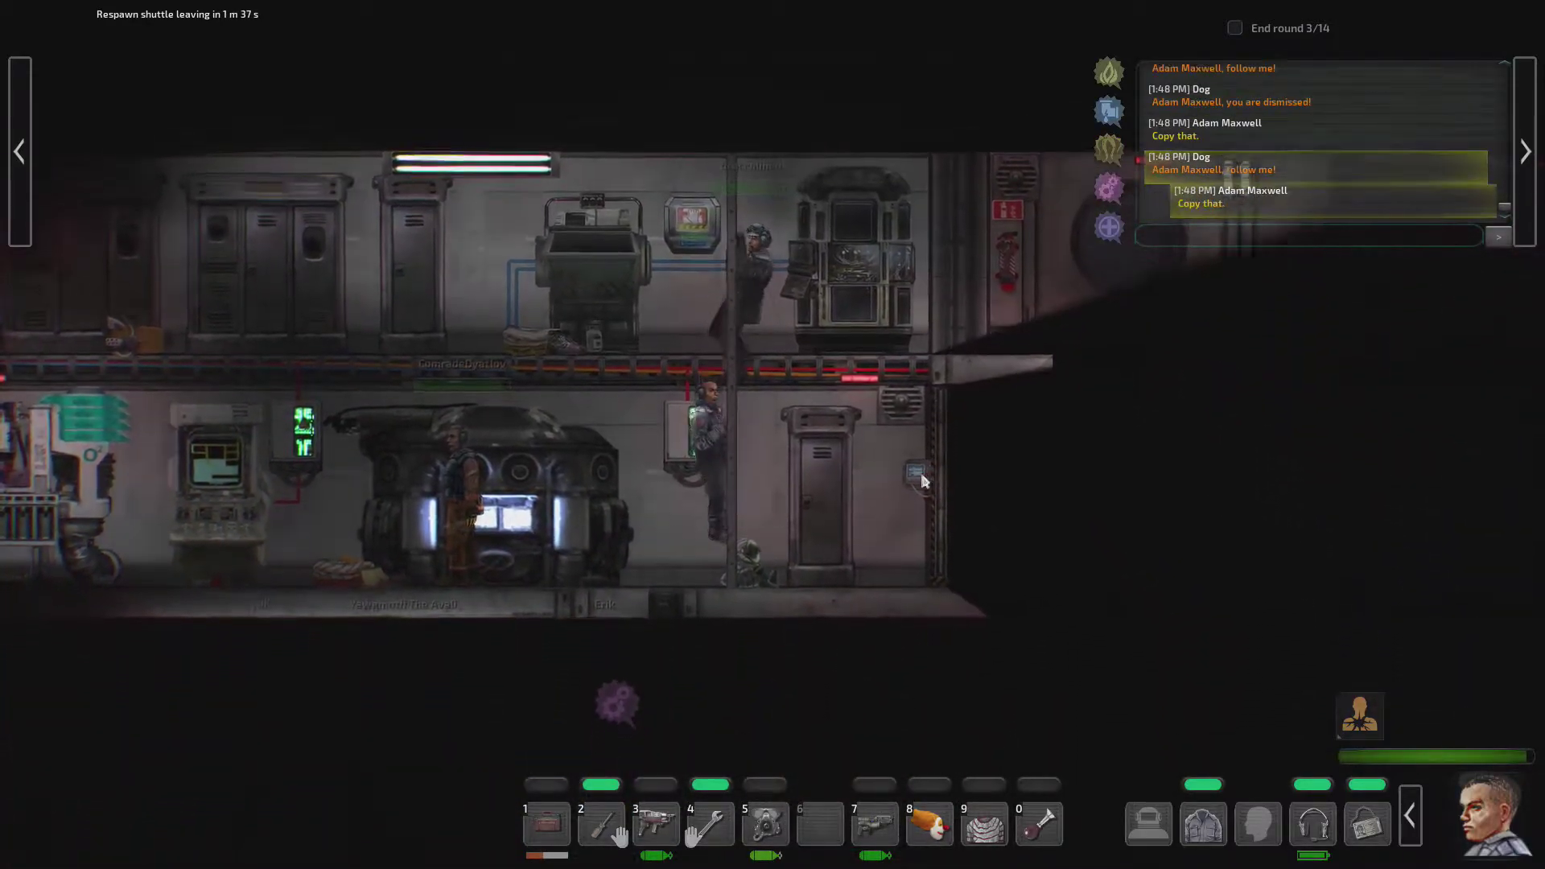
key("d")
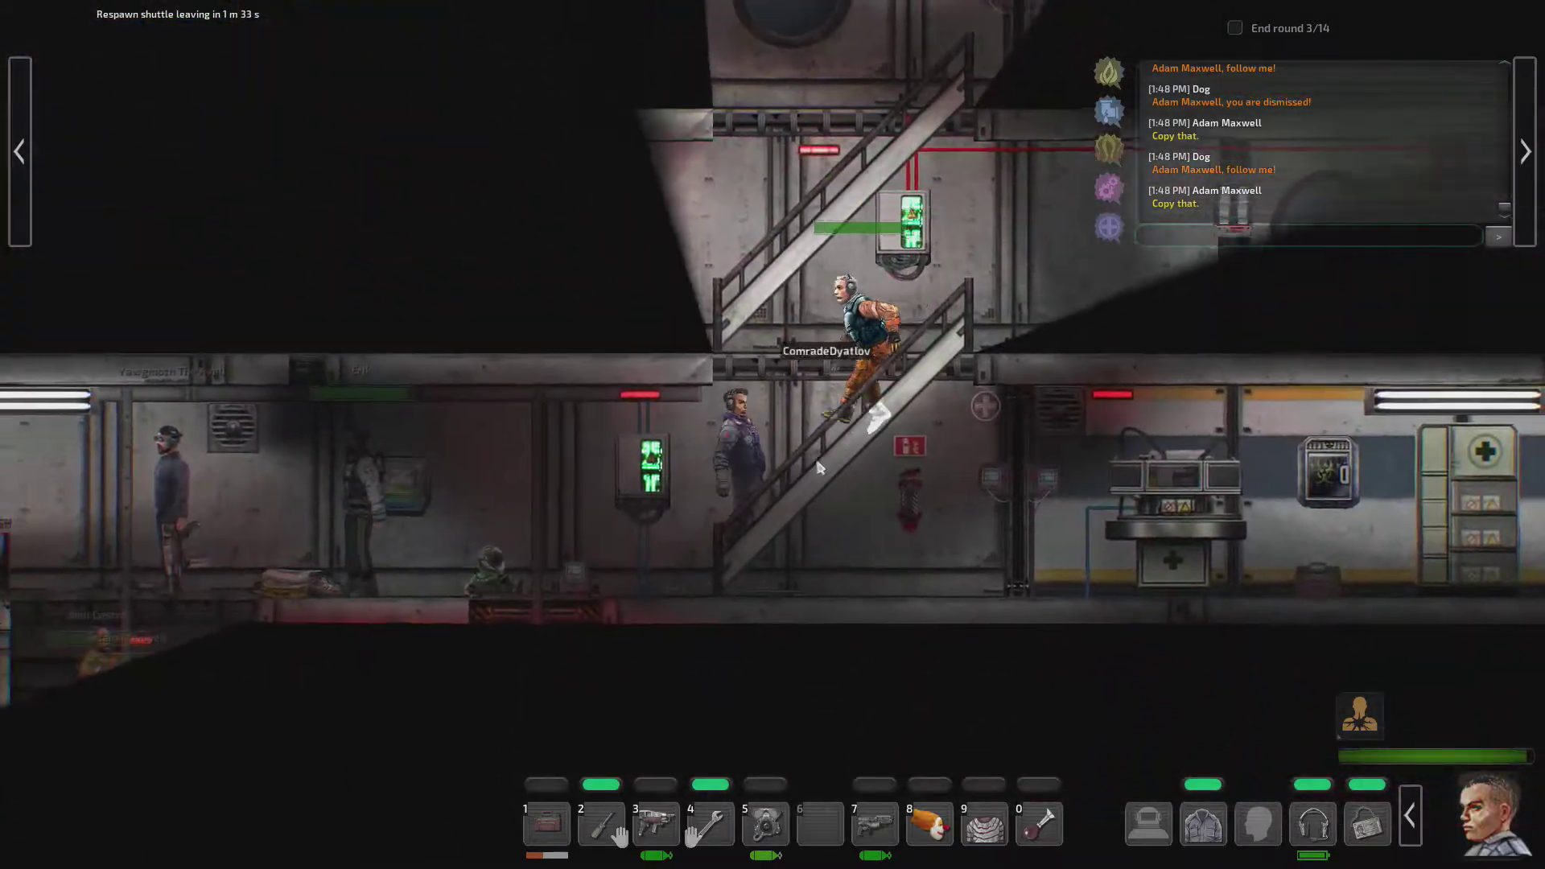
key("e")
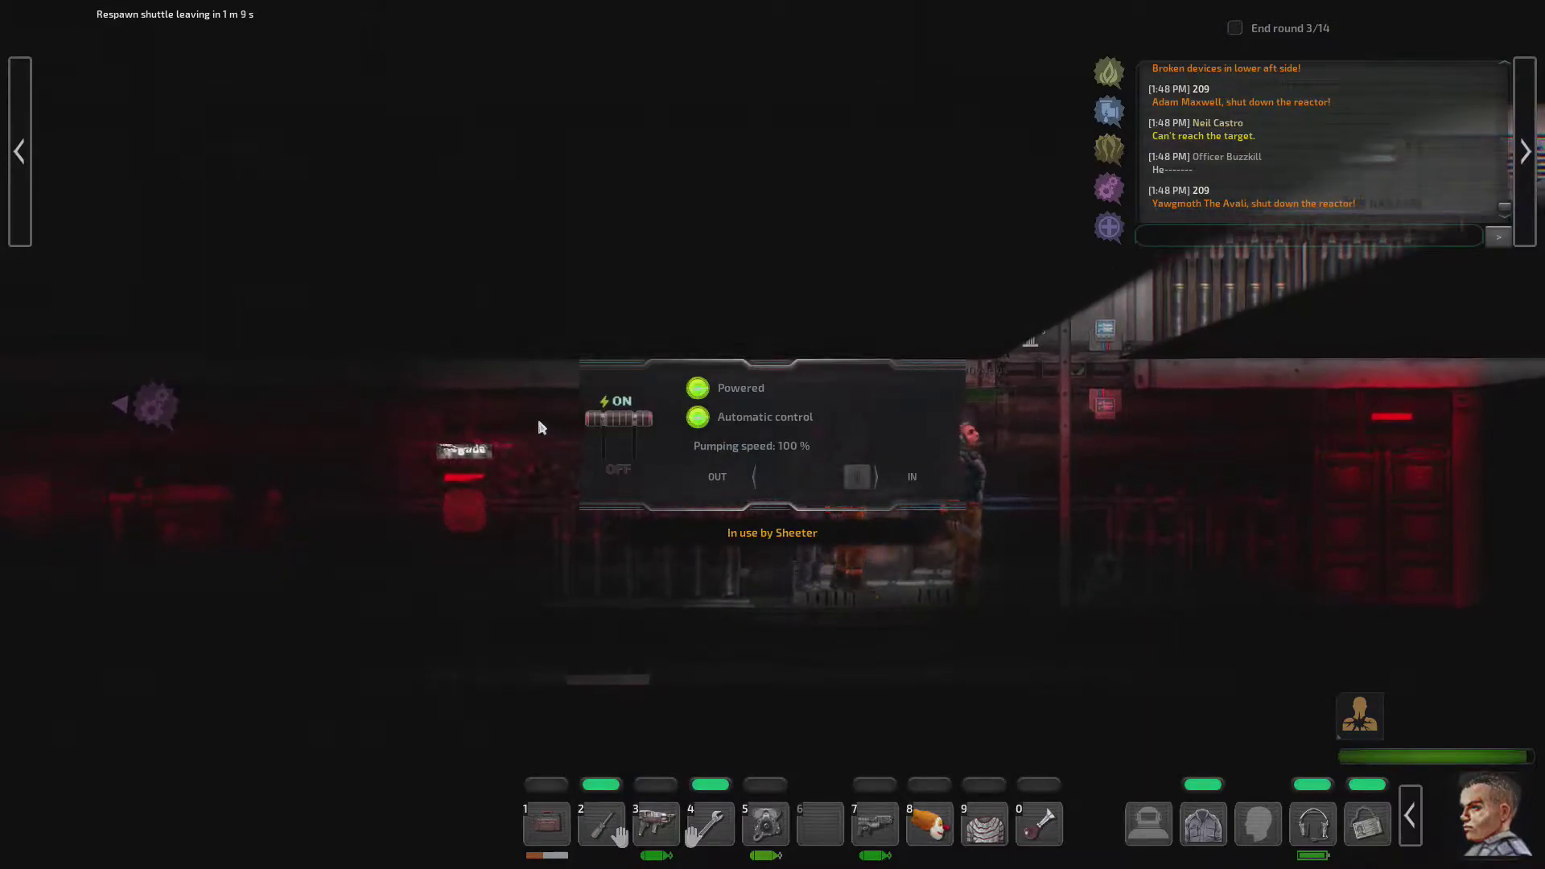
Step: Close the pump panel and walk past the Railgun Shell Rack to the Door with Buttons
key("Escape")
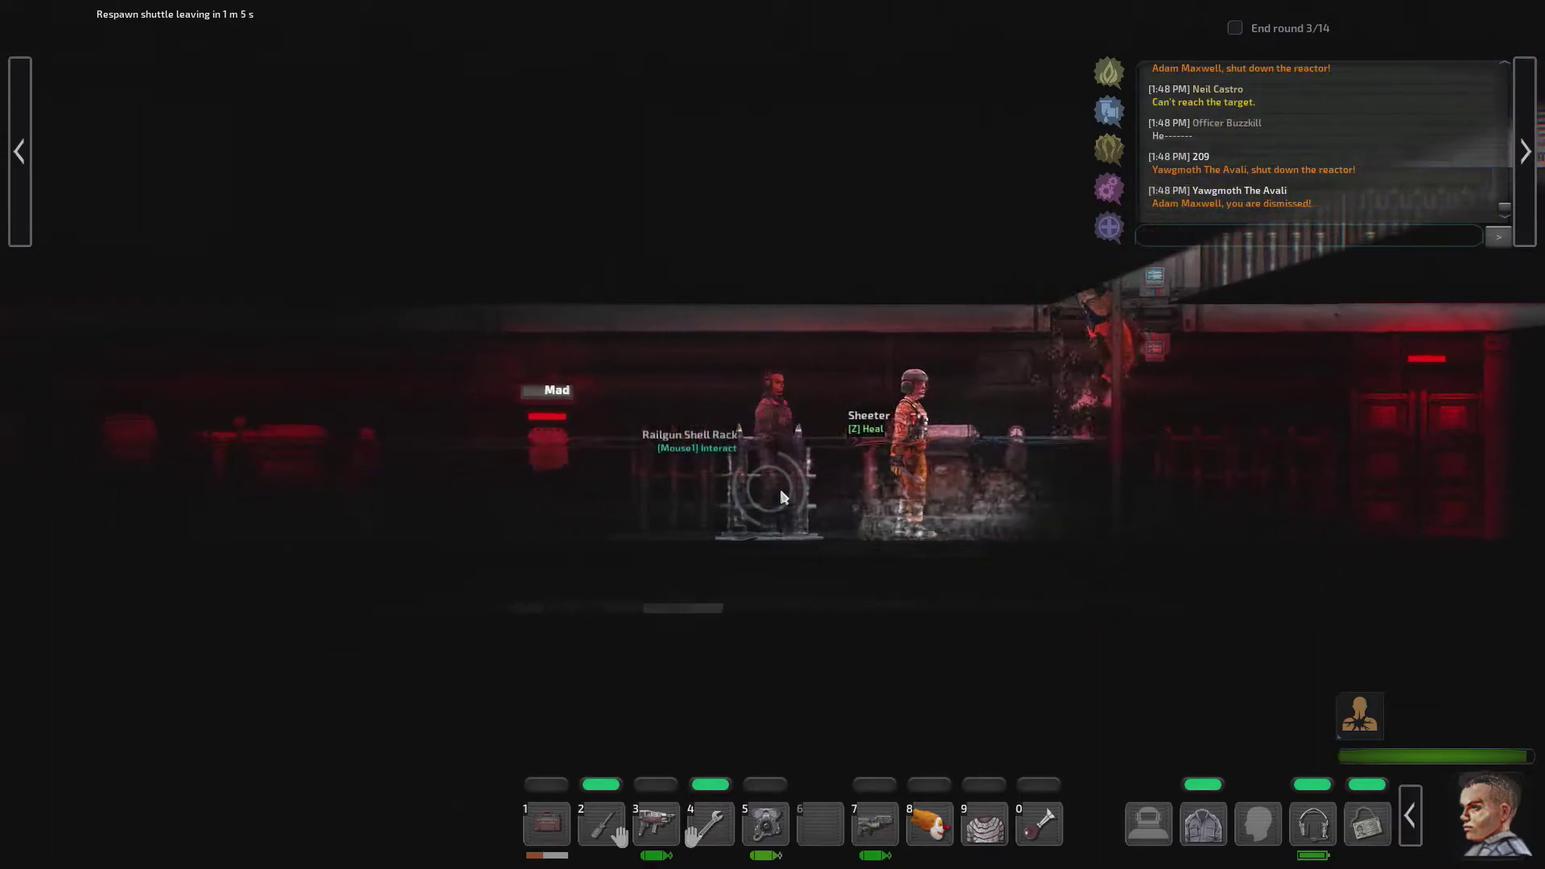
key("a")
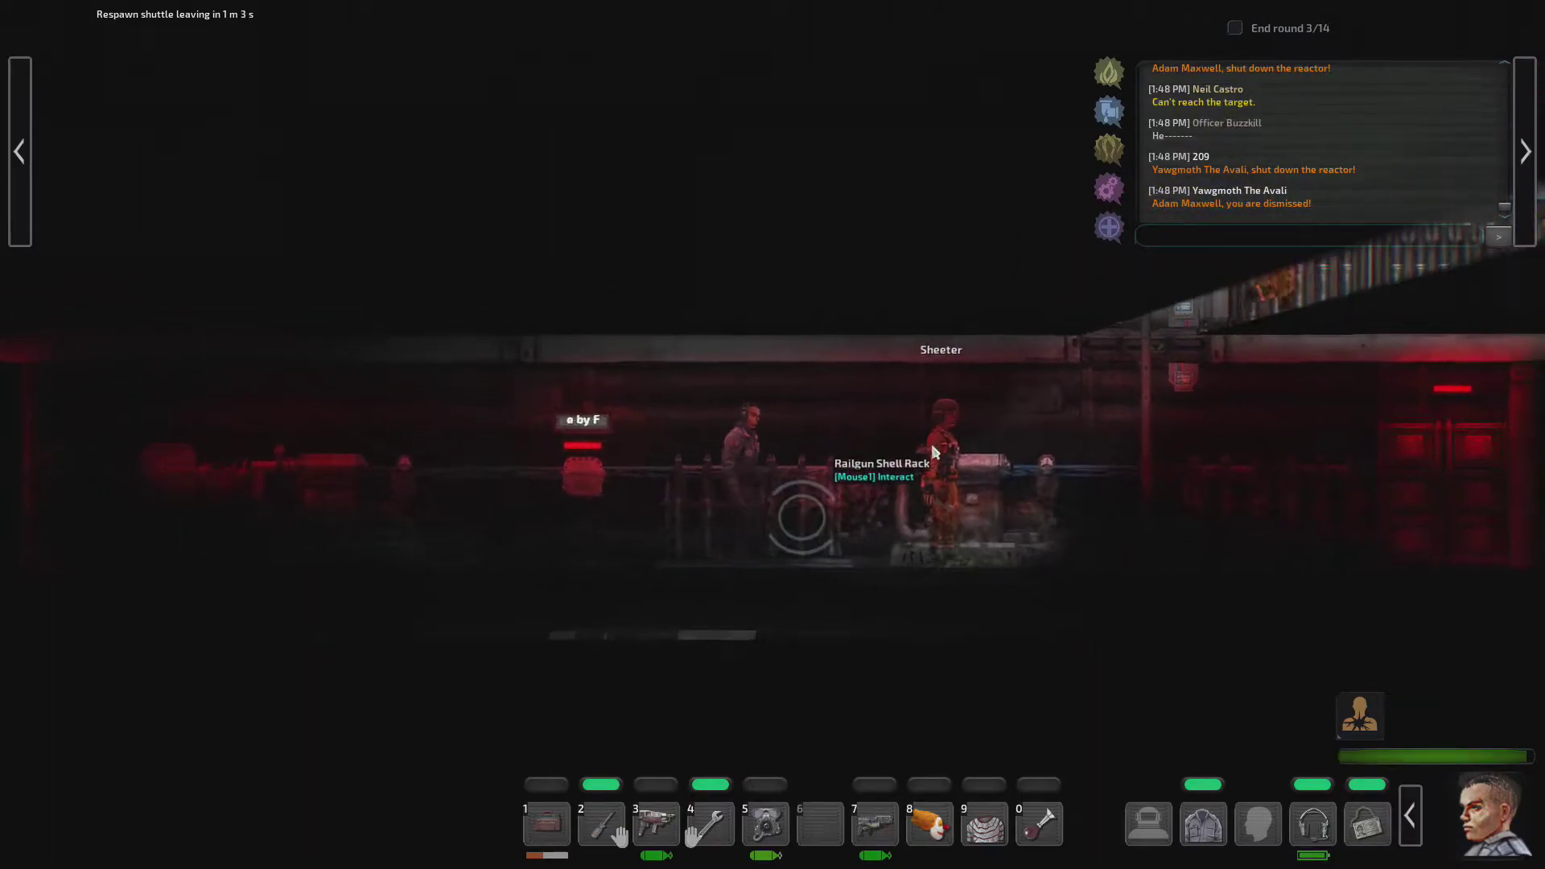
left_click(868, 471)
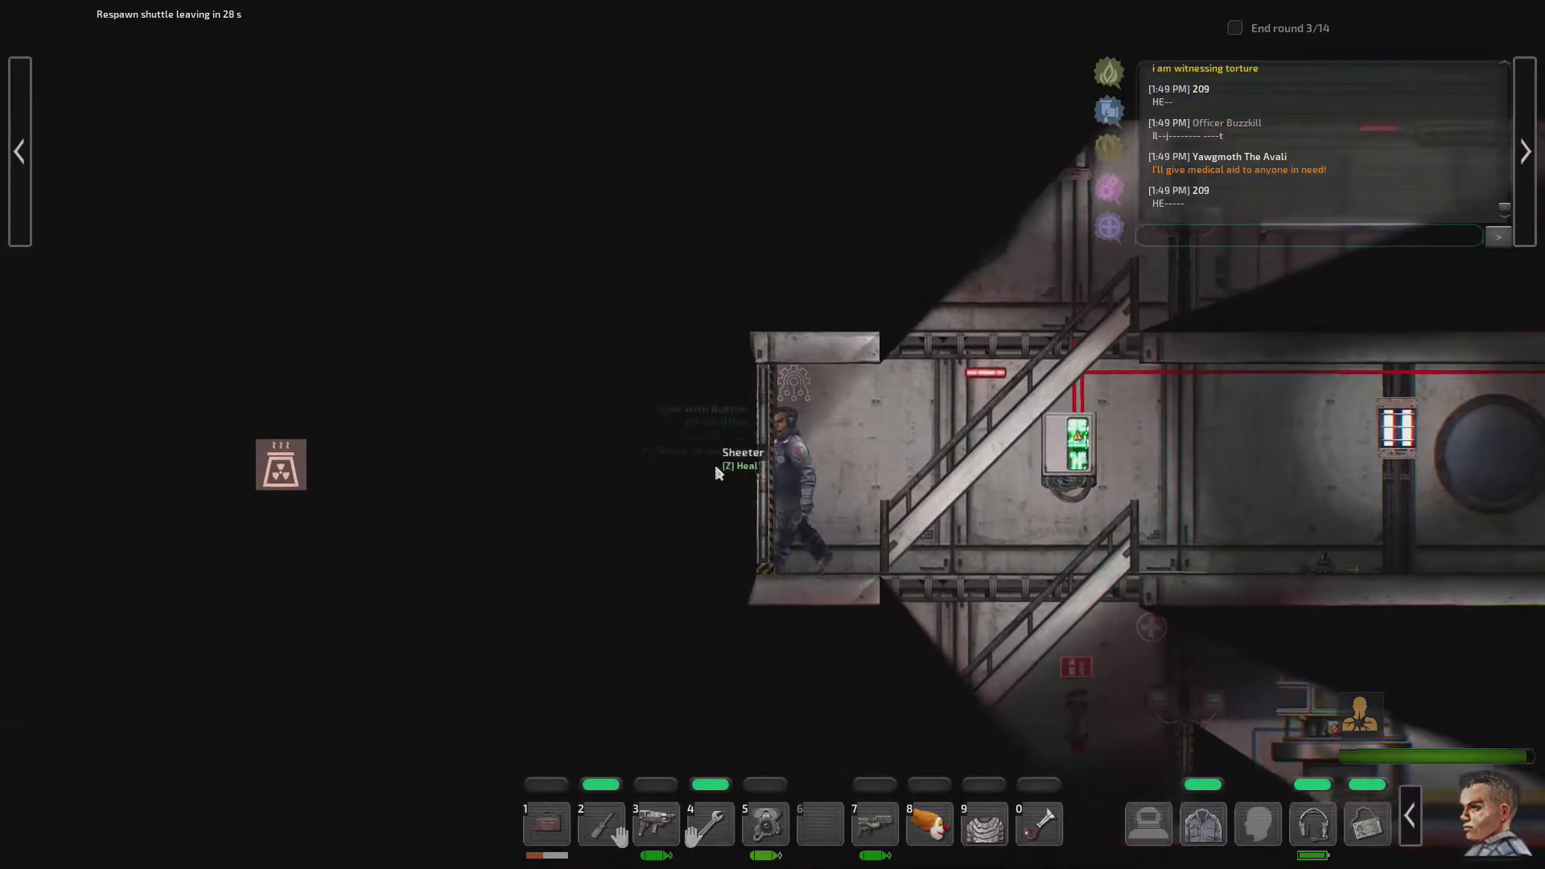
Step: Enter the engine room and open, then close, the nuclear reactor controls twice
key("a")
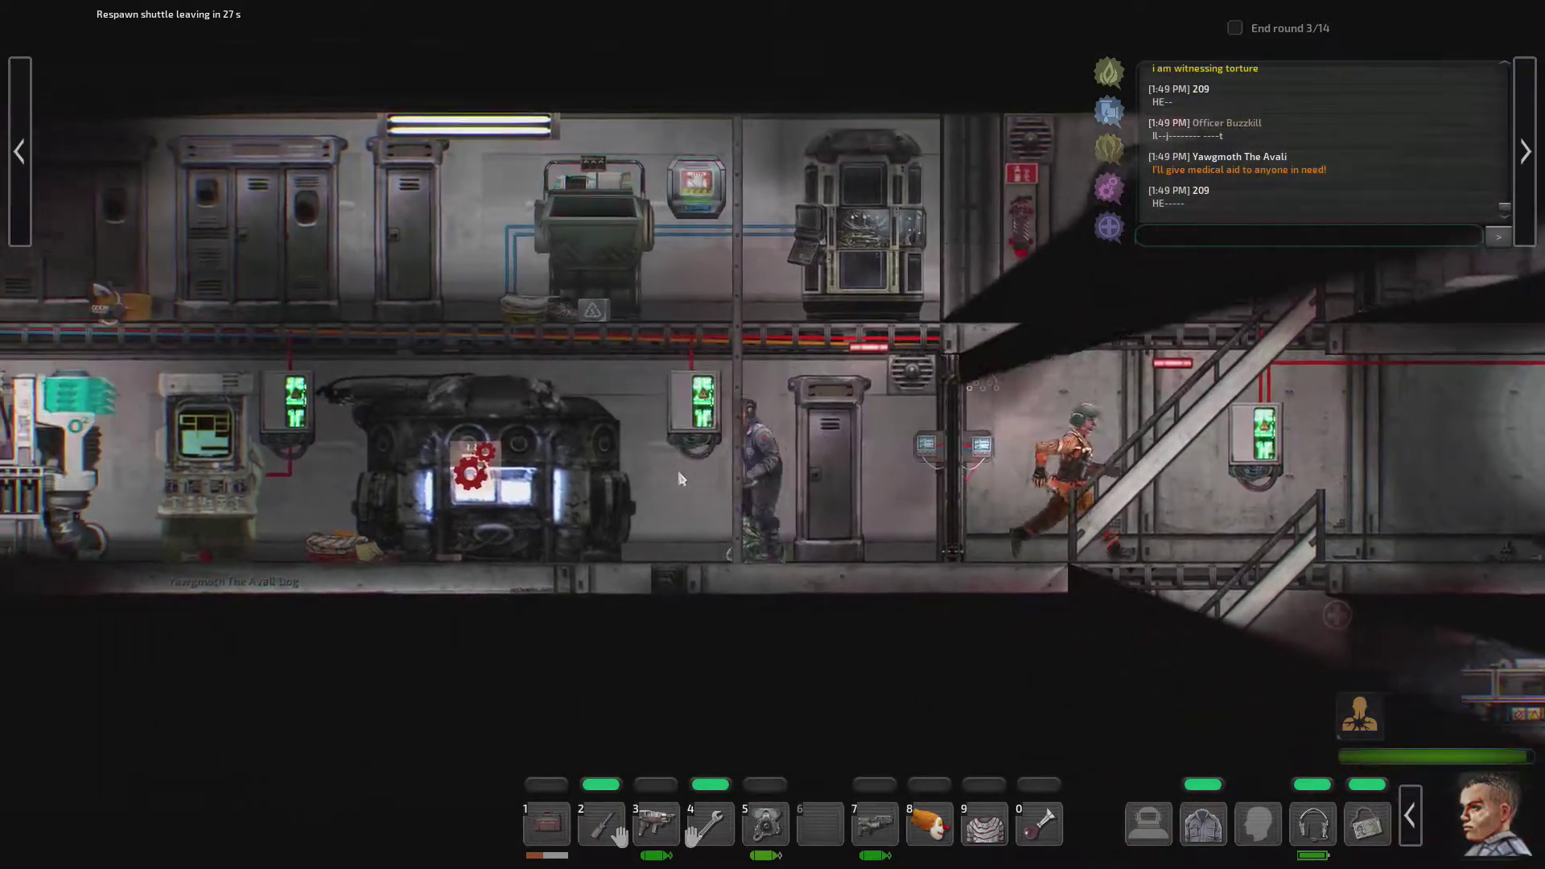
key("e")
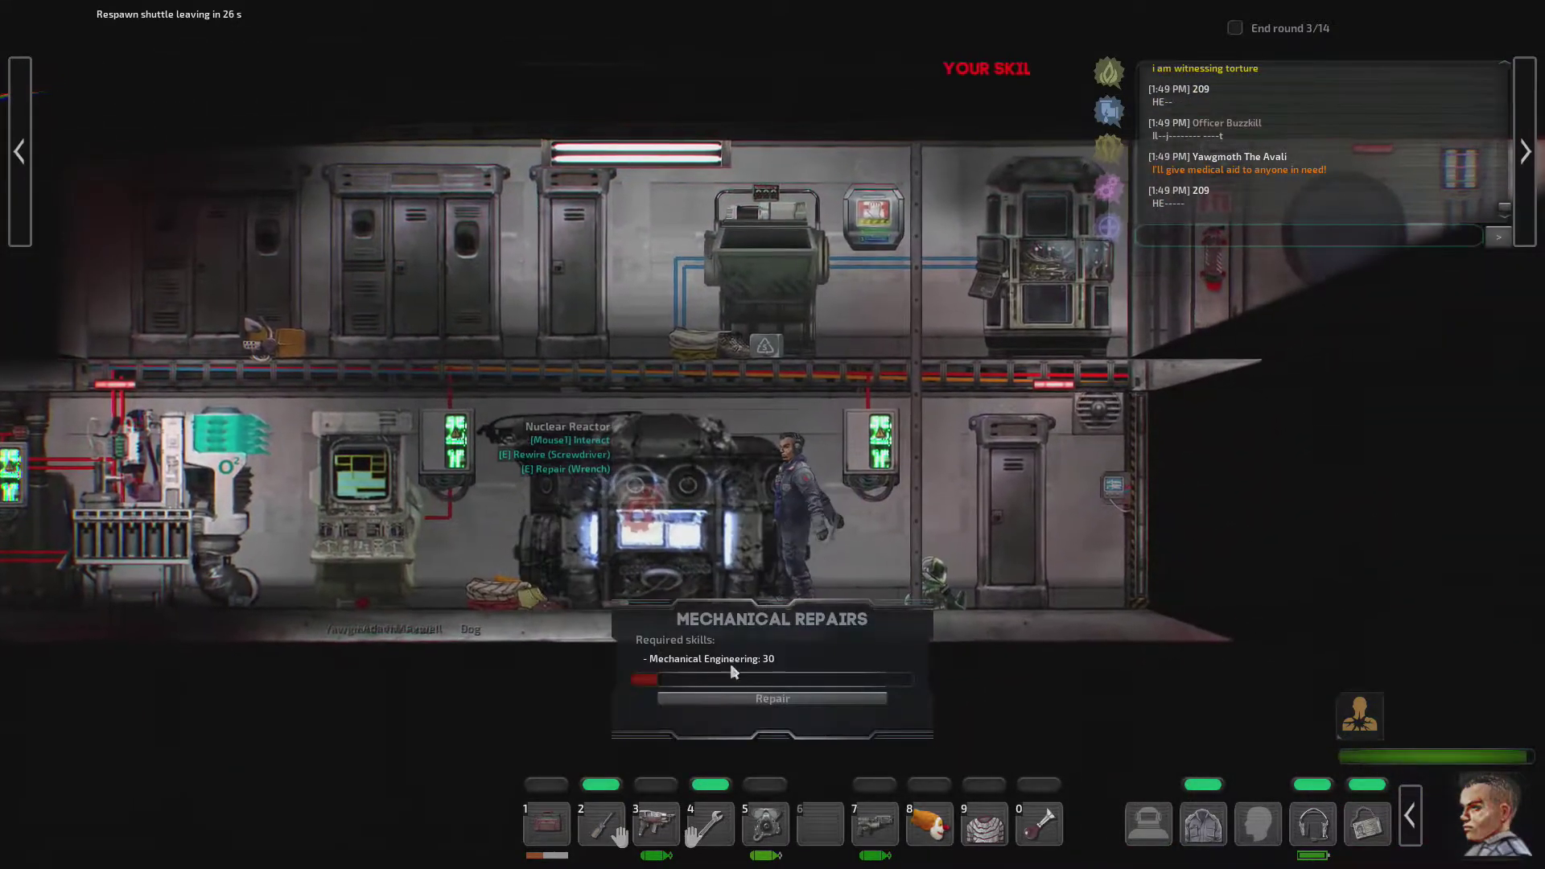
left_click(771, 698)
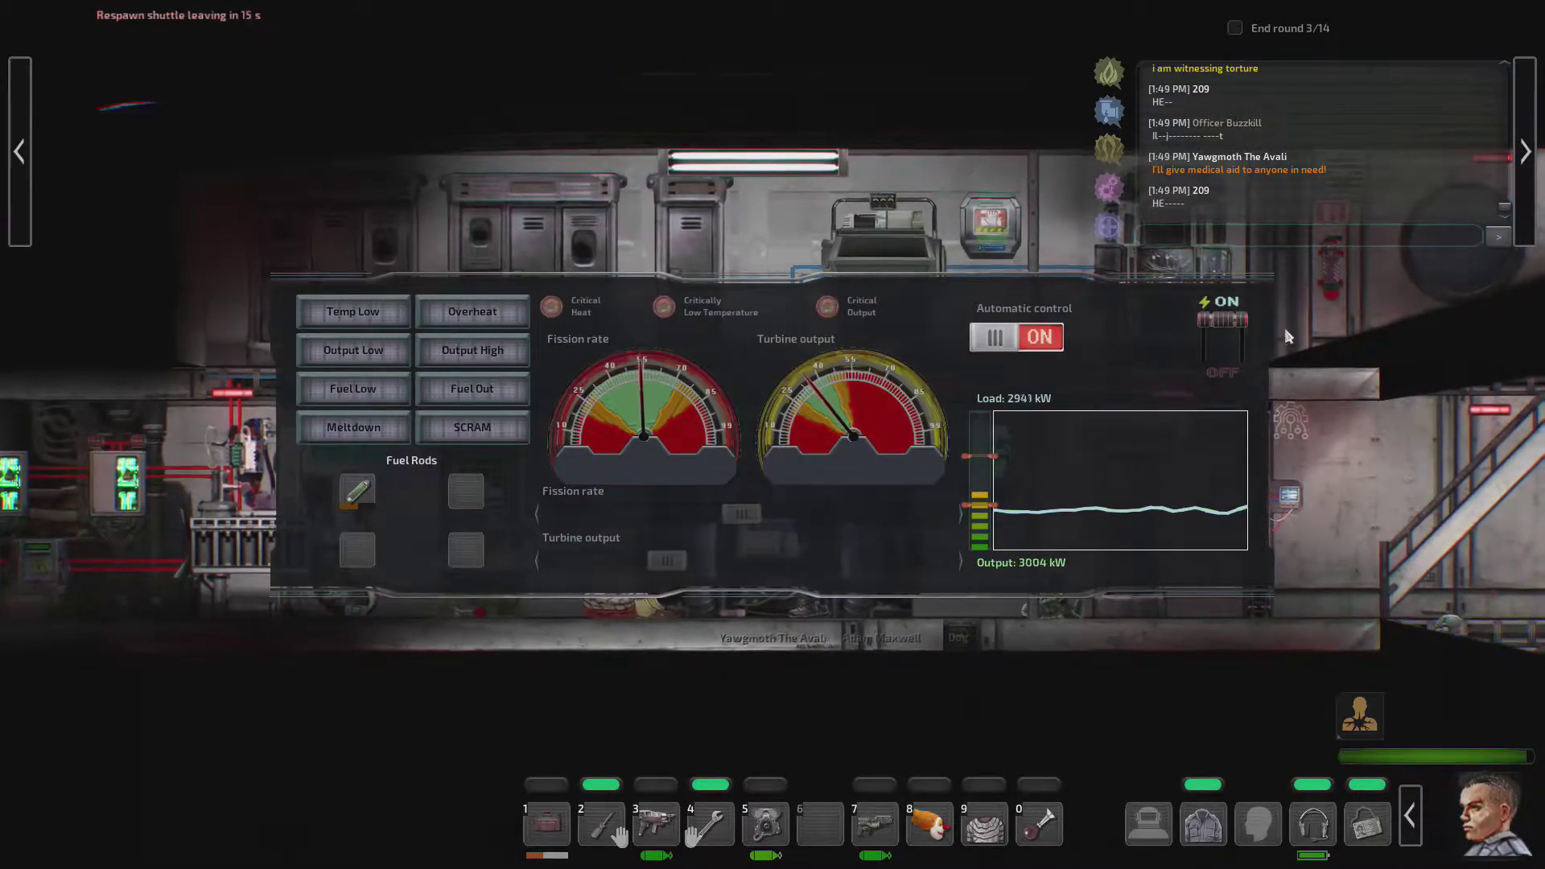
key("Escape")
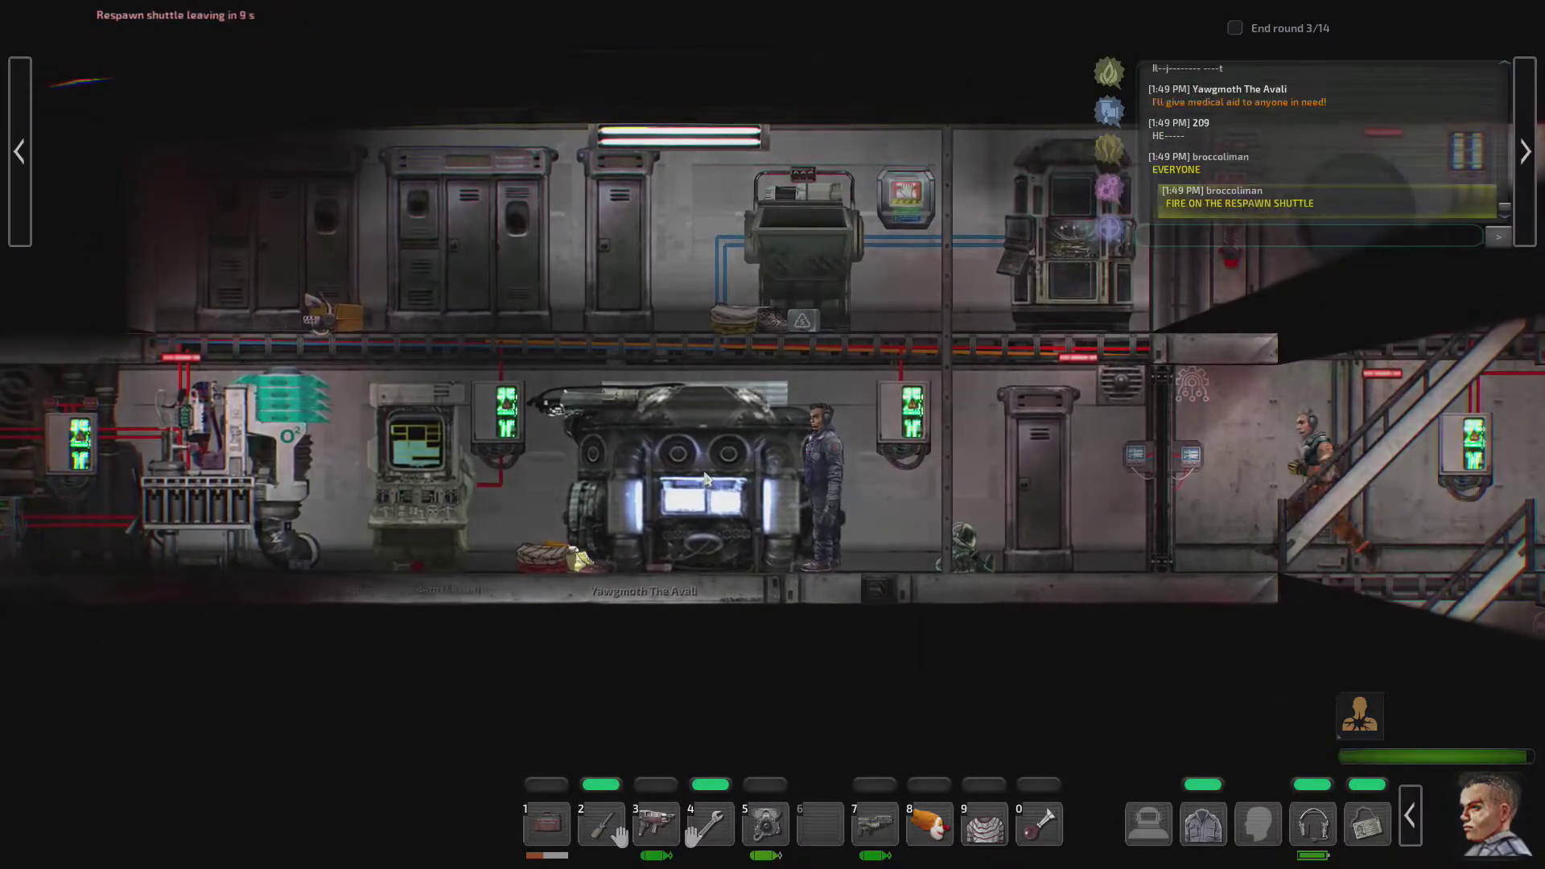
left_click(705, 480)
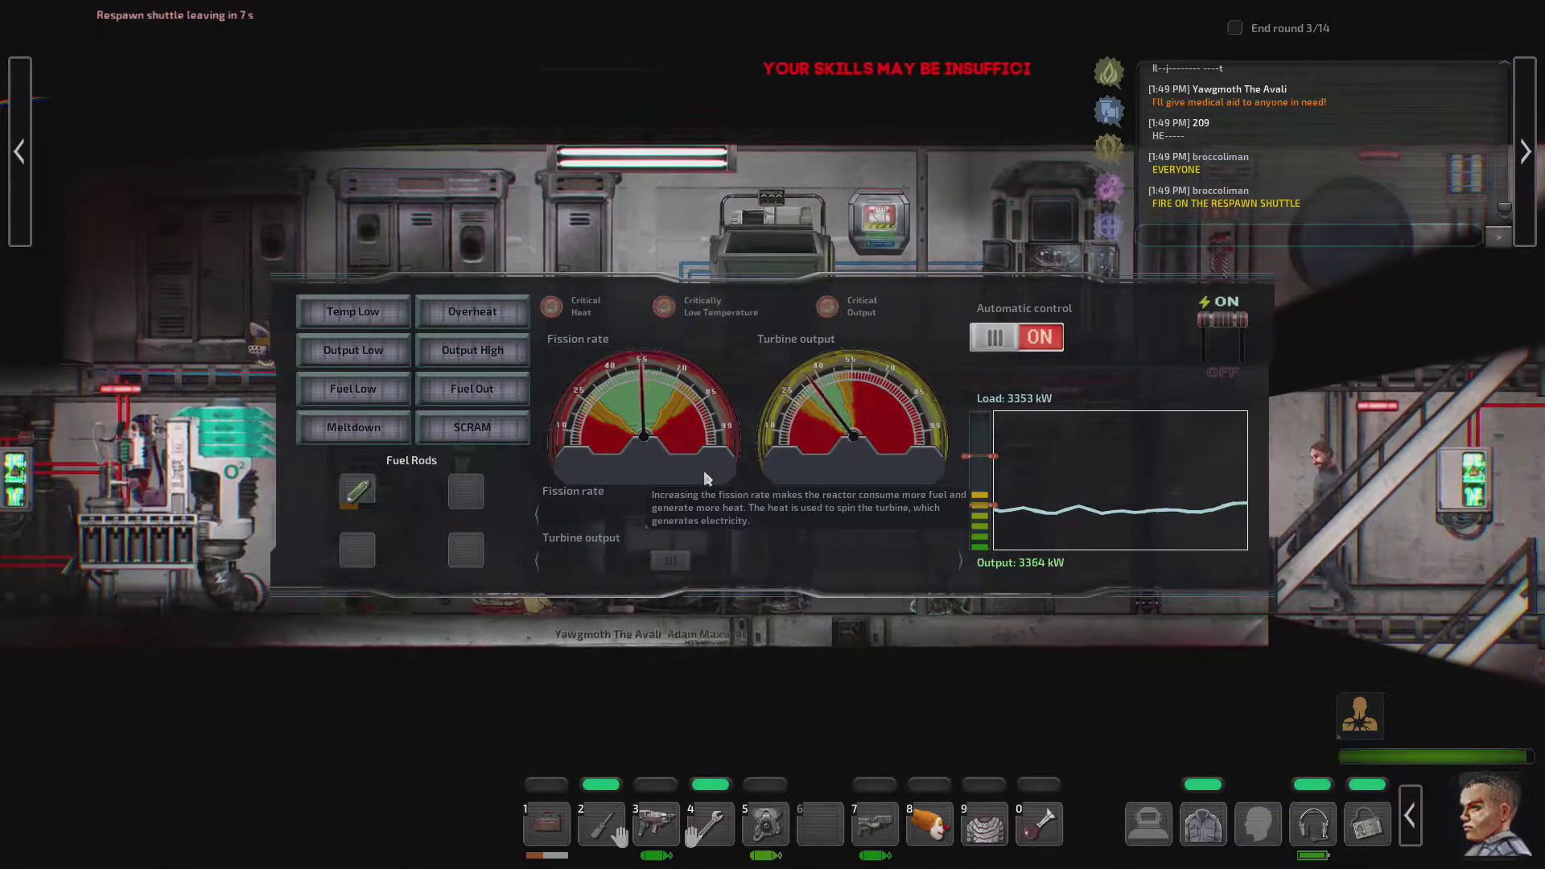
key("Escape")
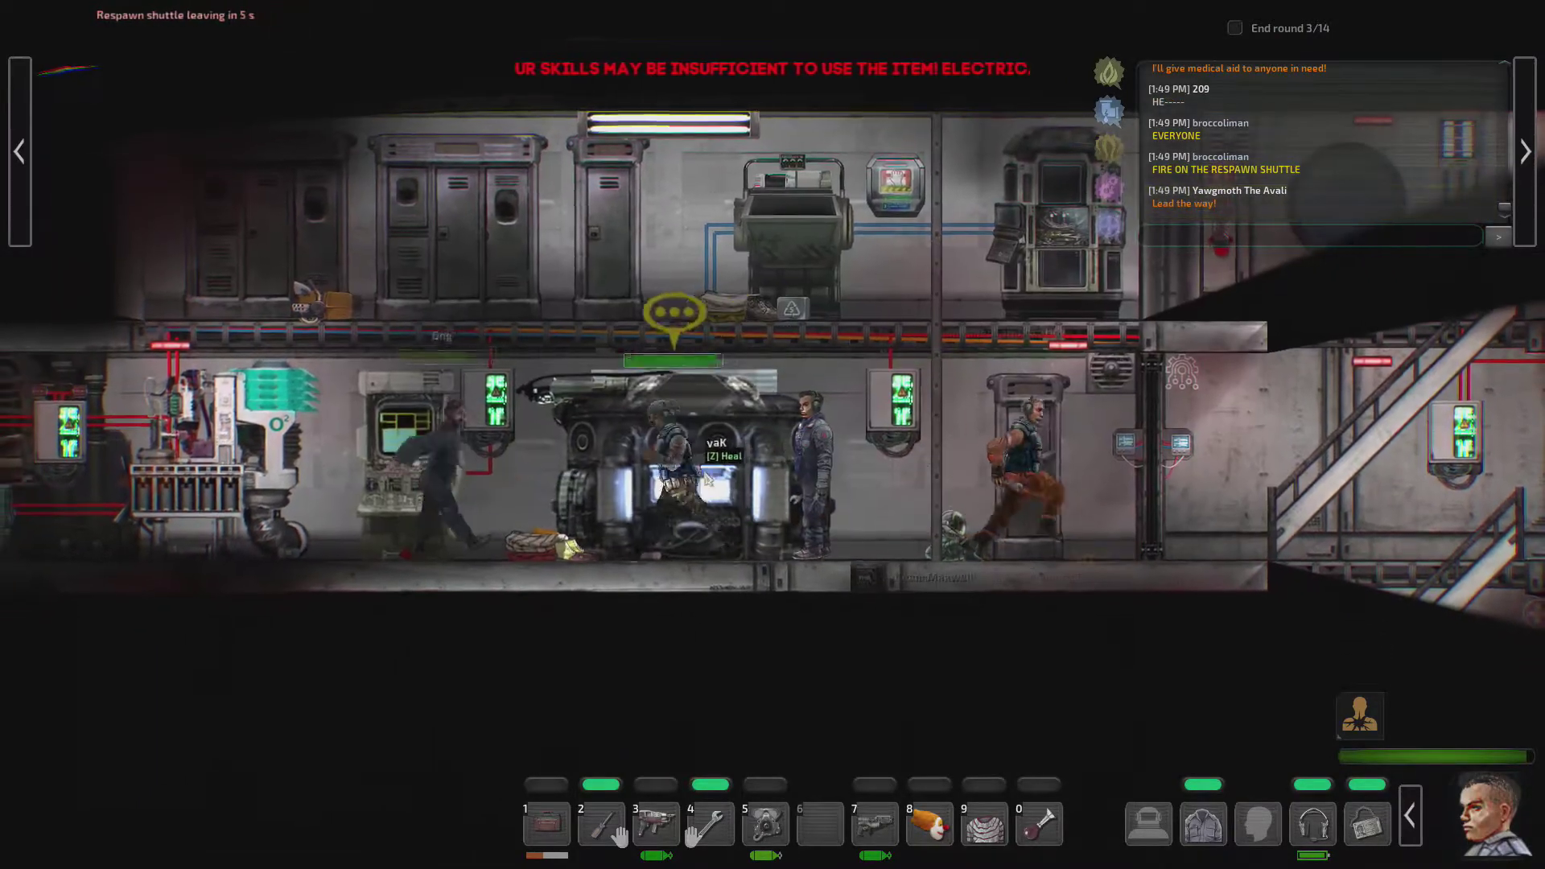
Step: Cross the engine room, climb past the orange-suited crewmate, and descend the stairs to the broken pump
key("a")
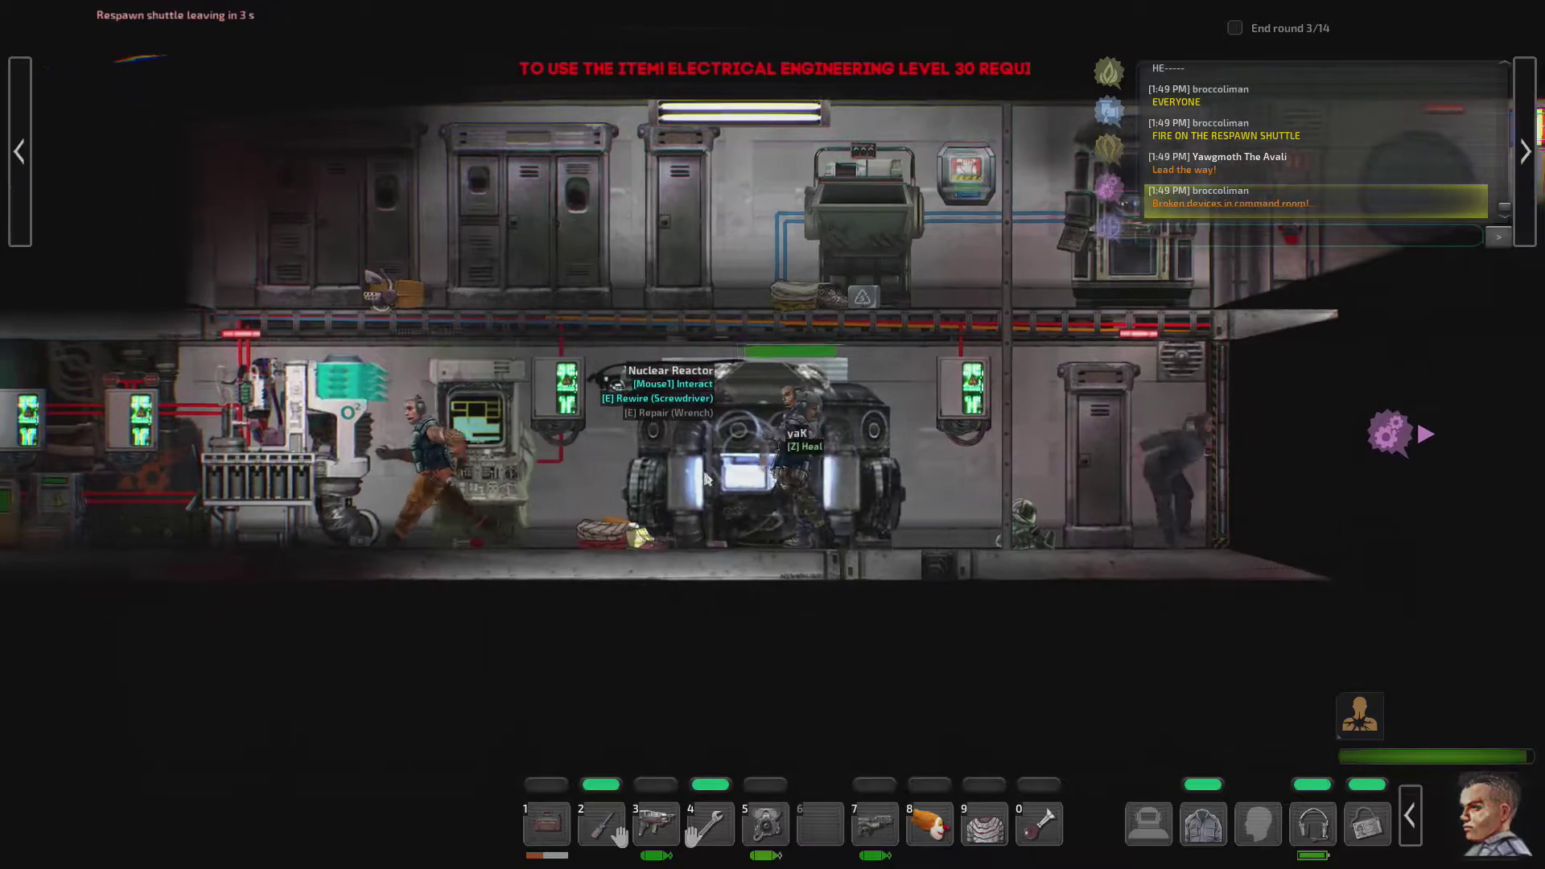
key("a")
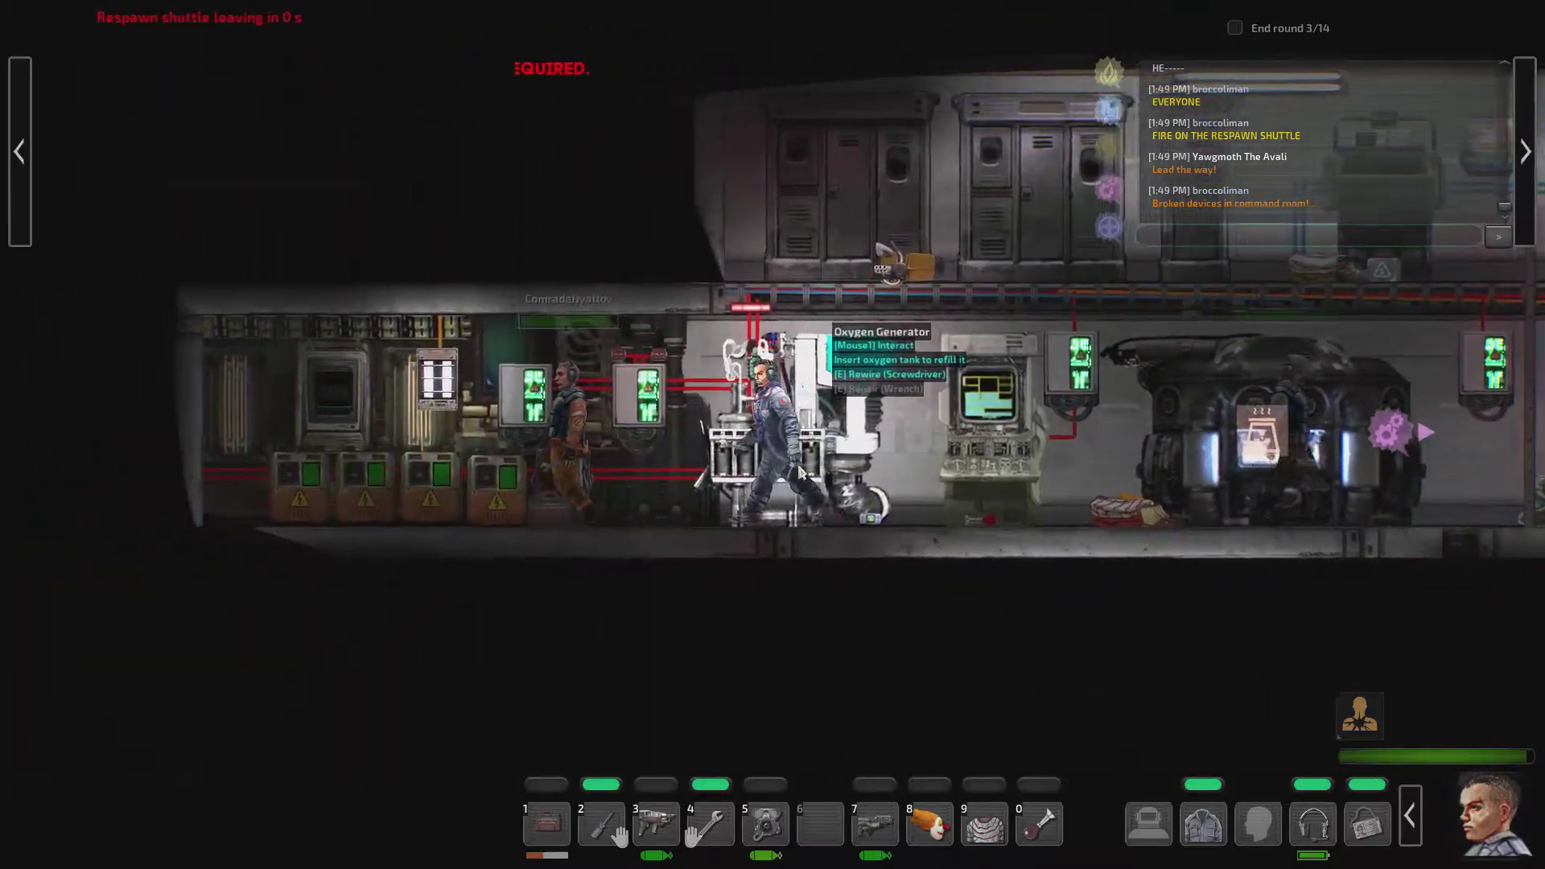
key("d")
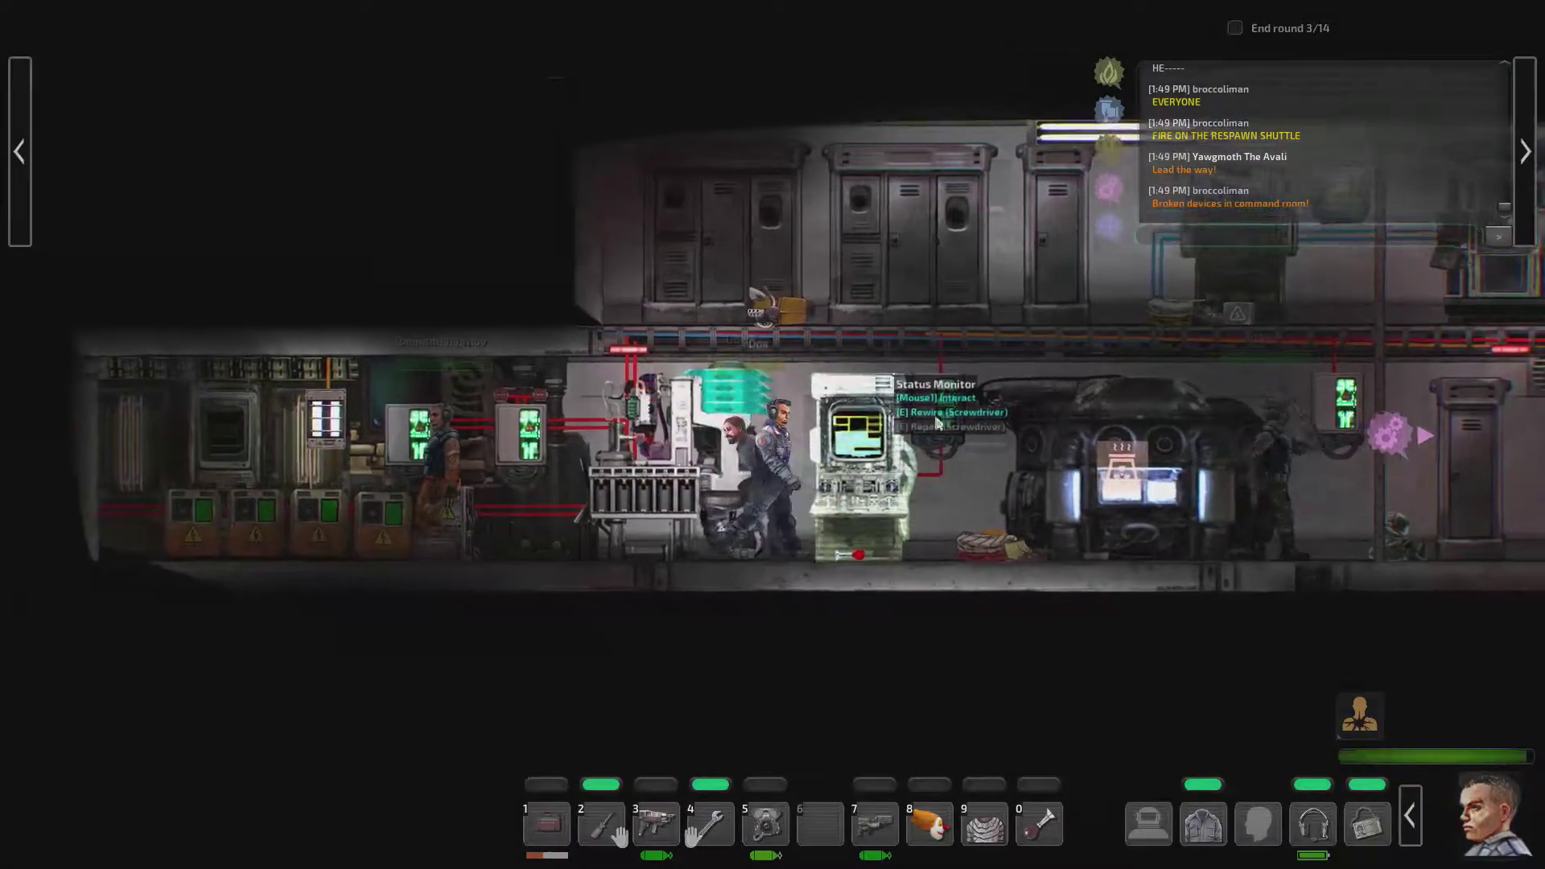
key("a")
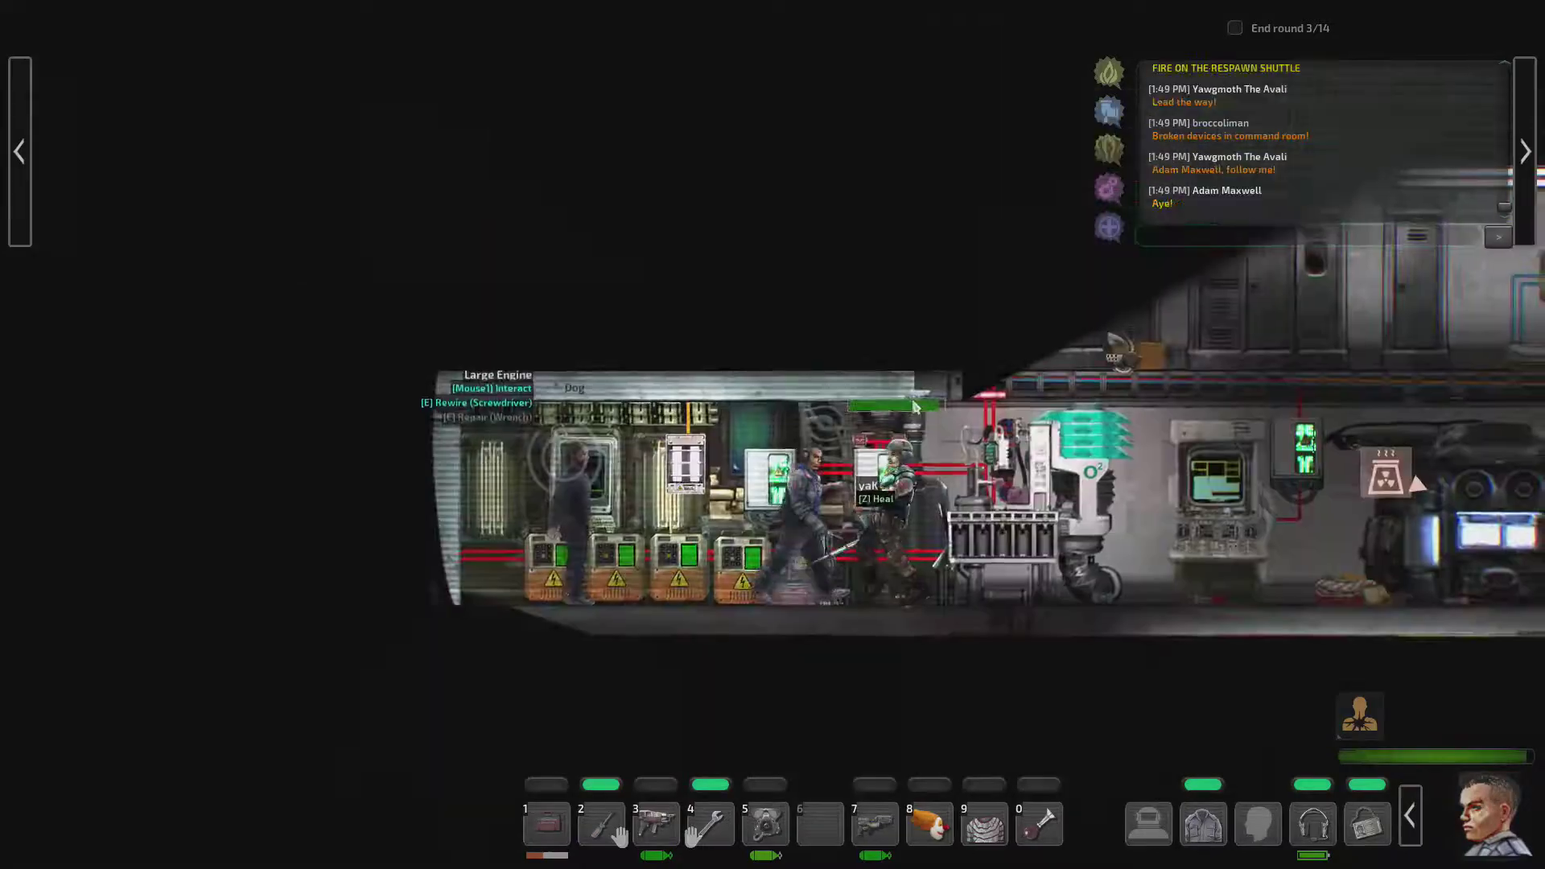
key("d")
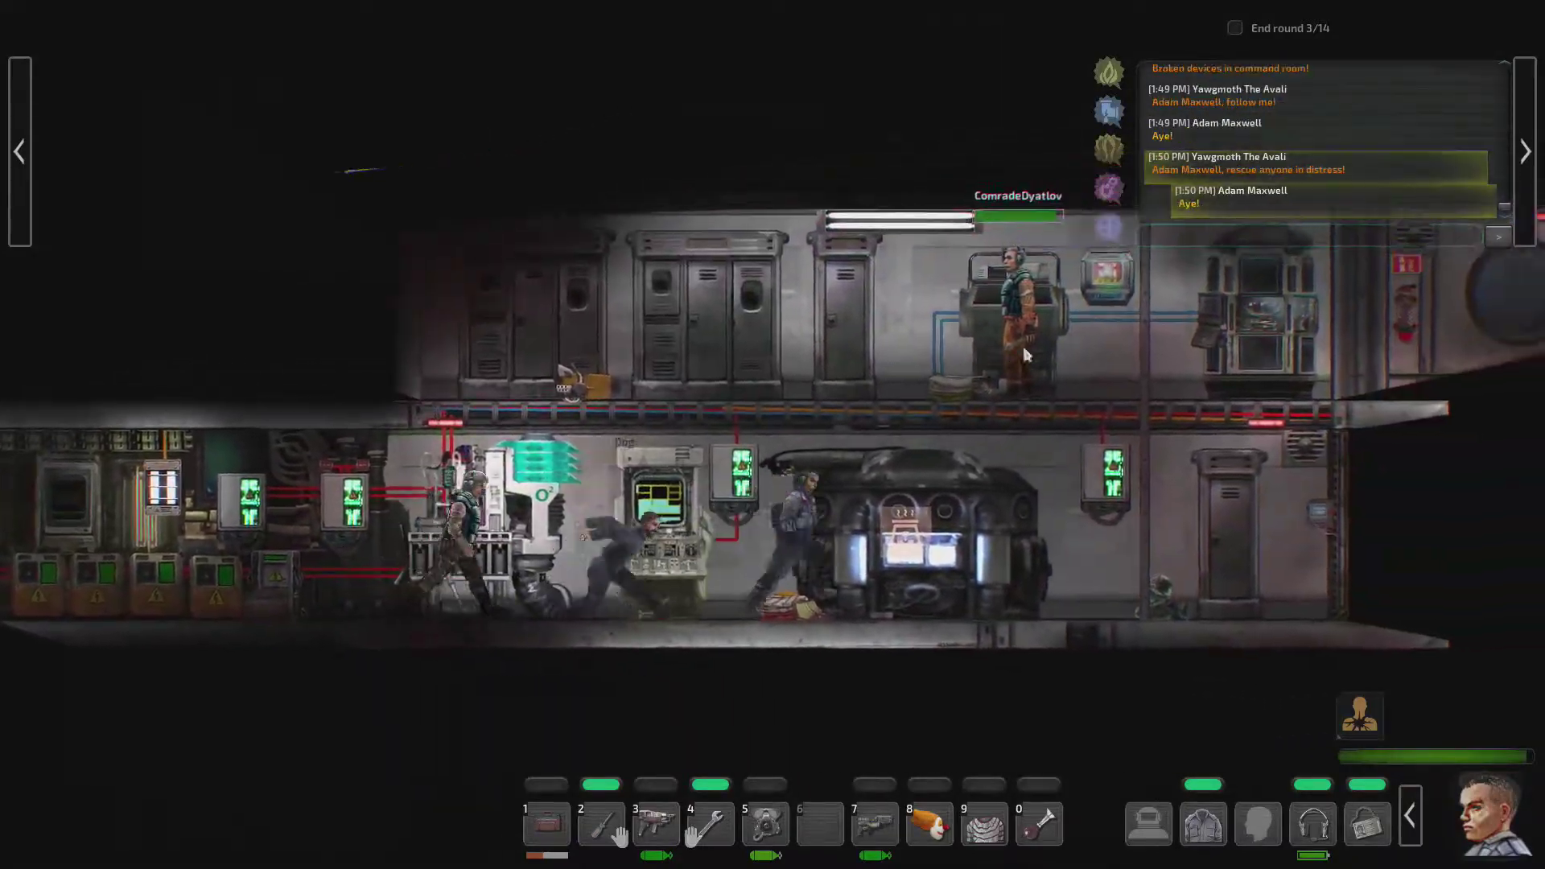
key("d")
key("w")
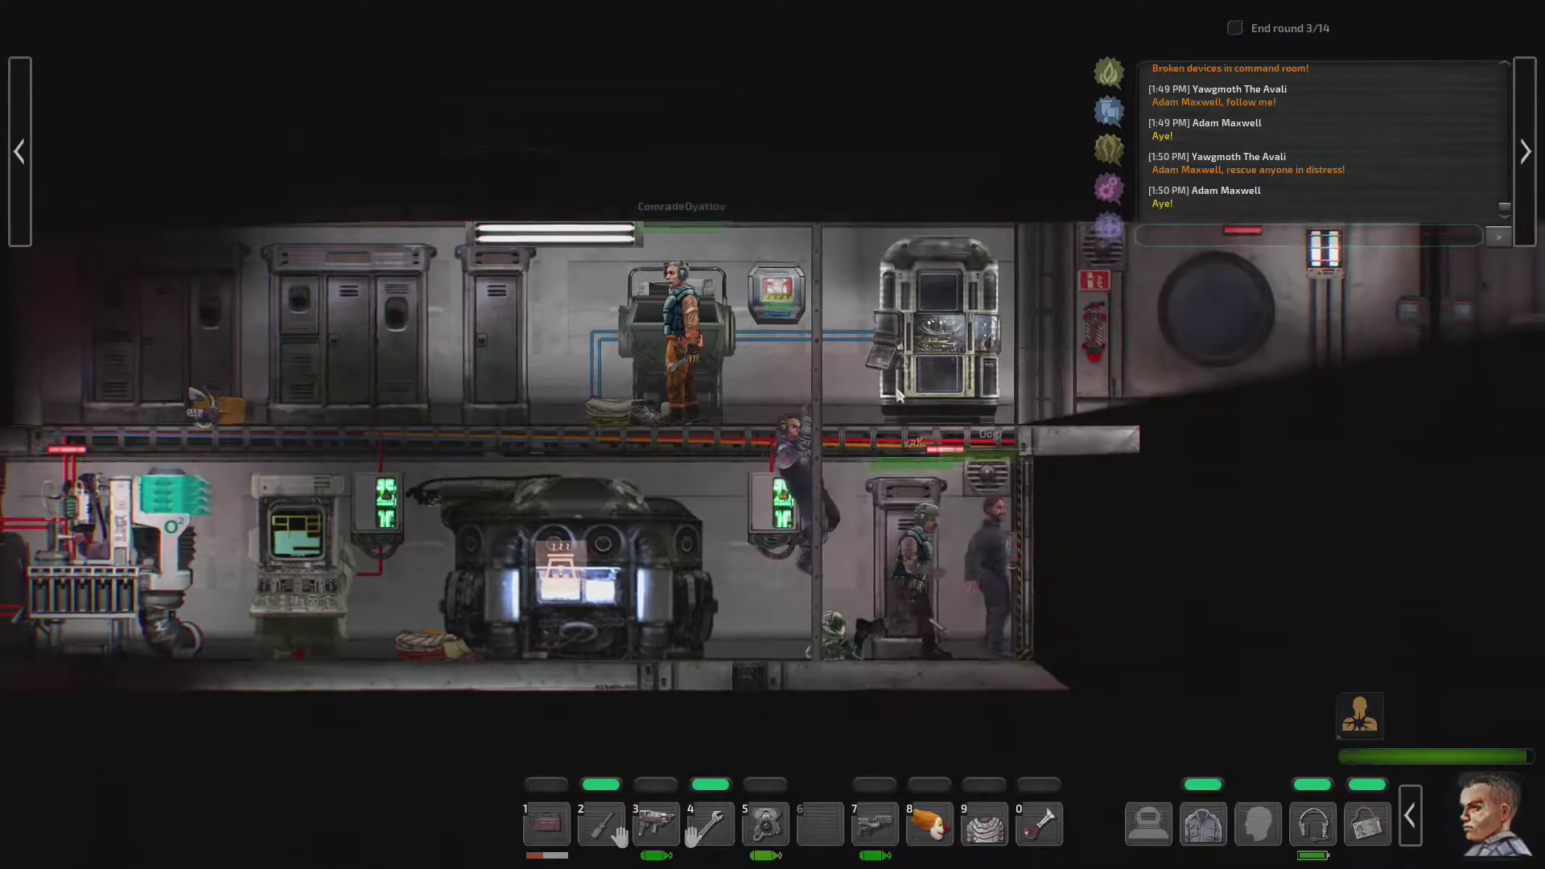
key("w")
key("a")
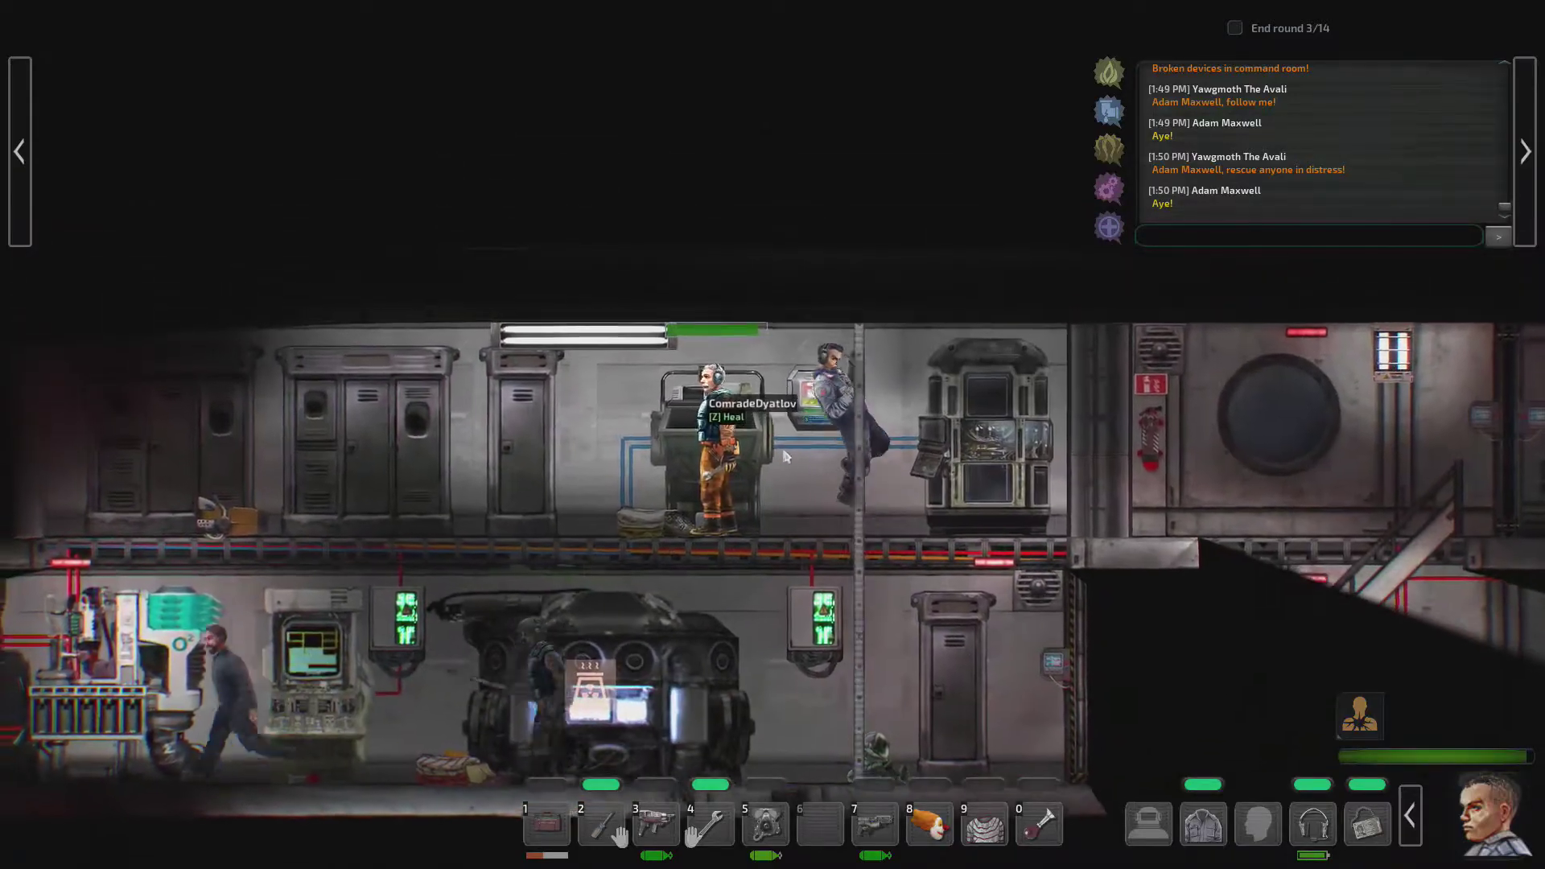
key("a")
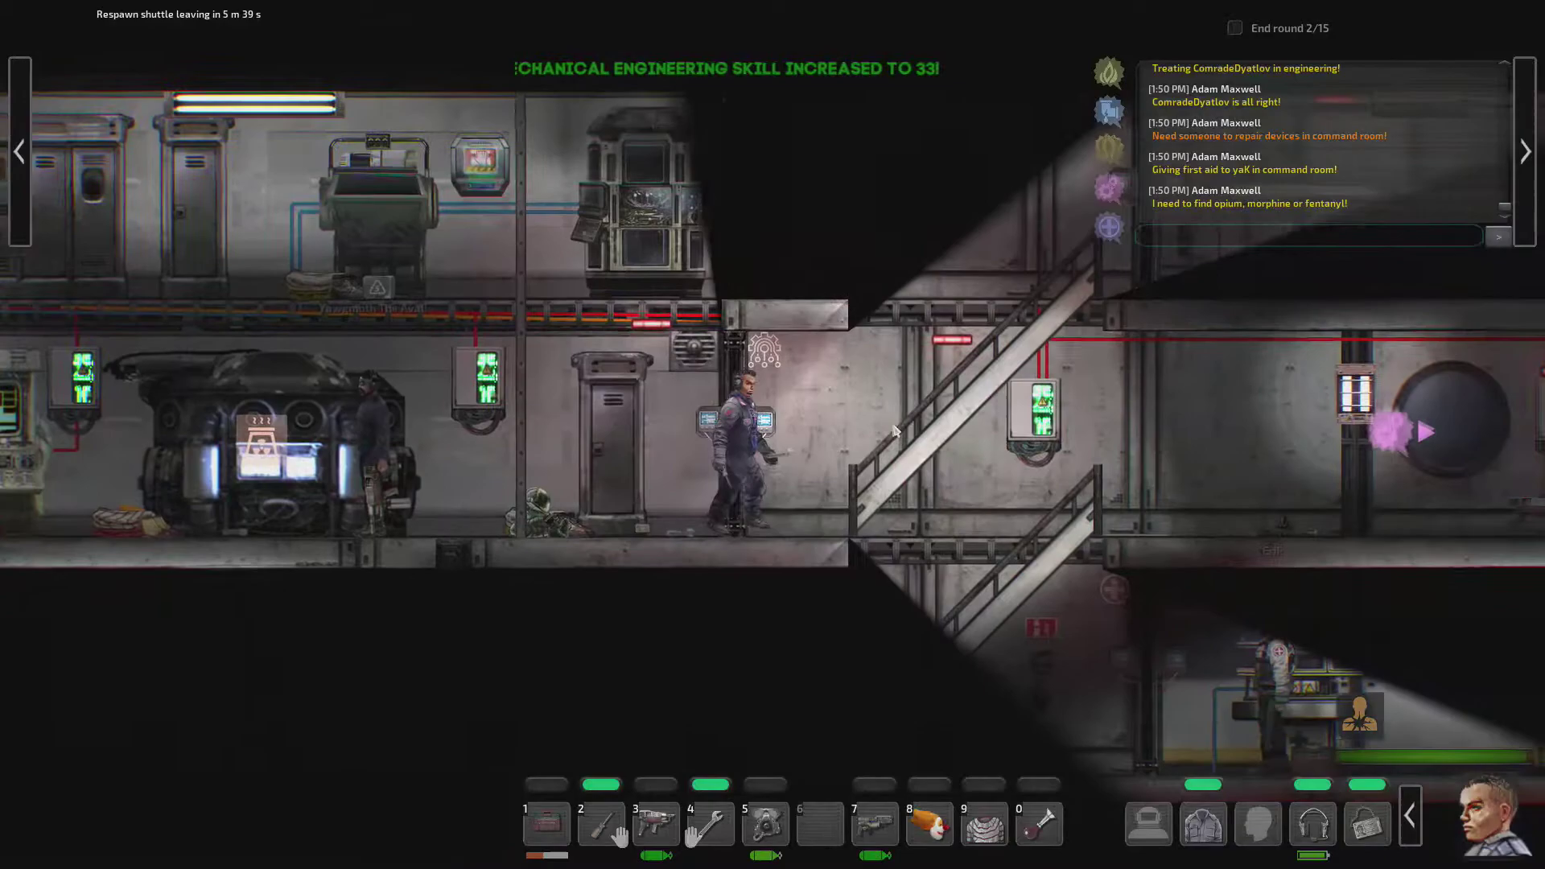
key("d")
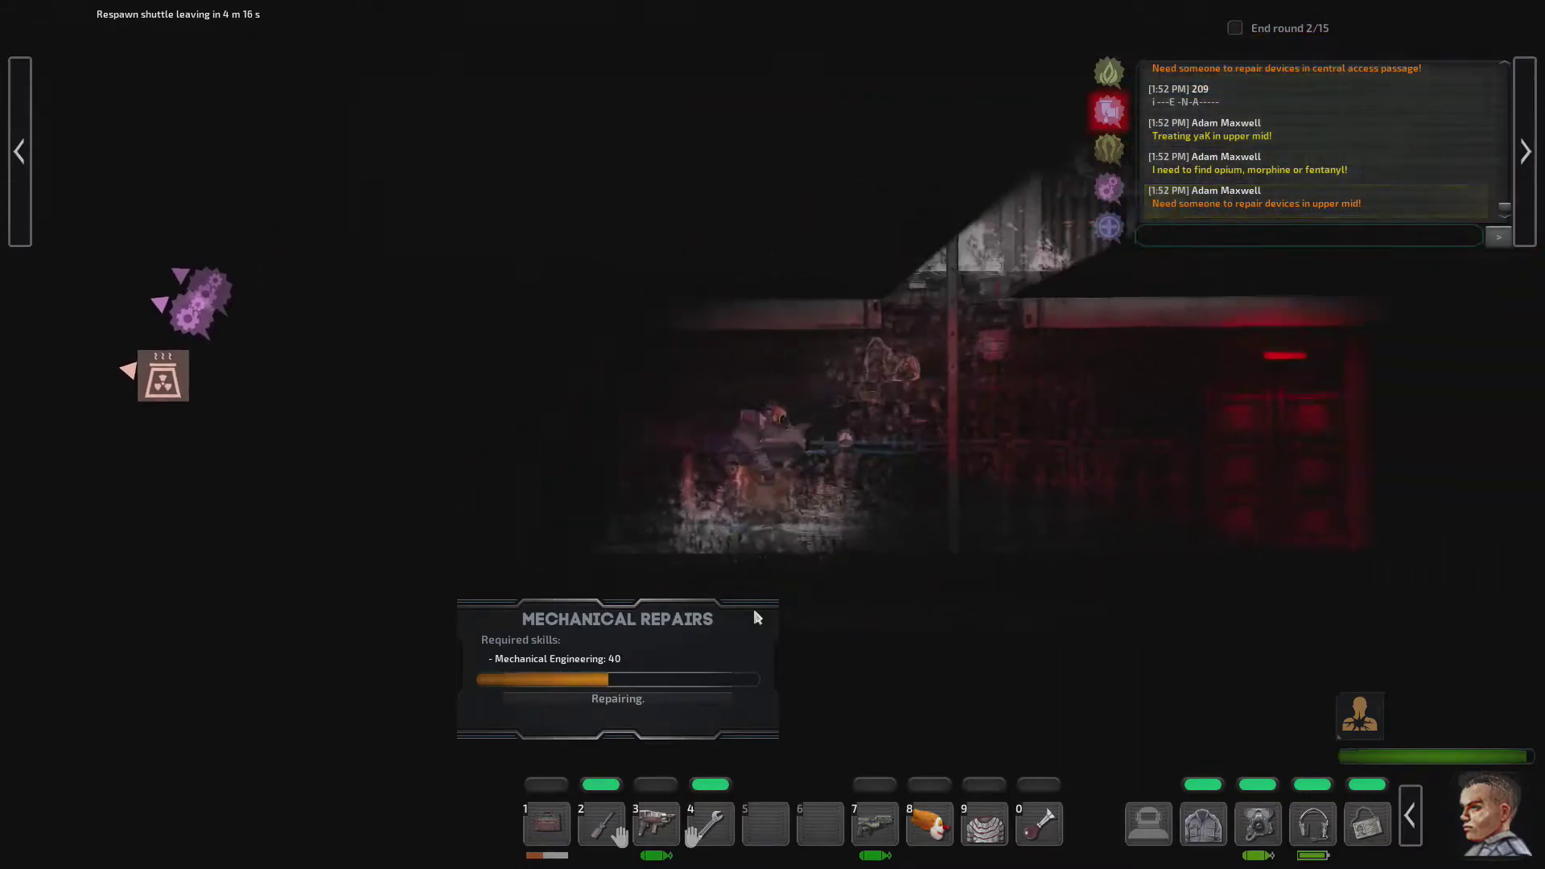
Step: Toggle the F3 debug console, then select the broken pump's power and speed controls
key("F3")
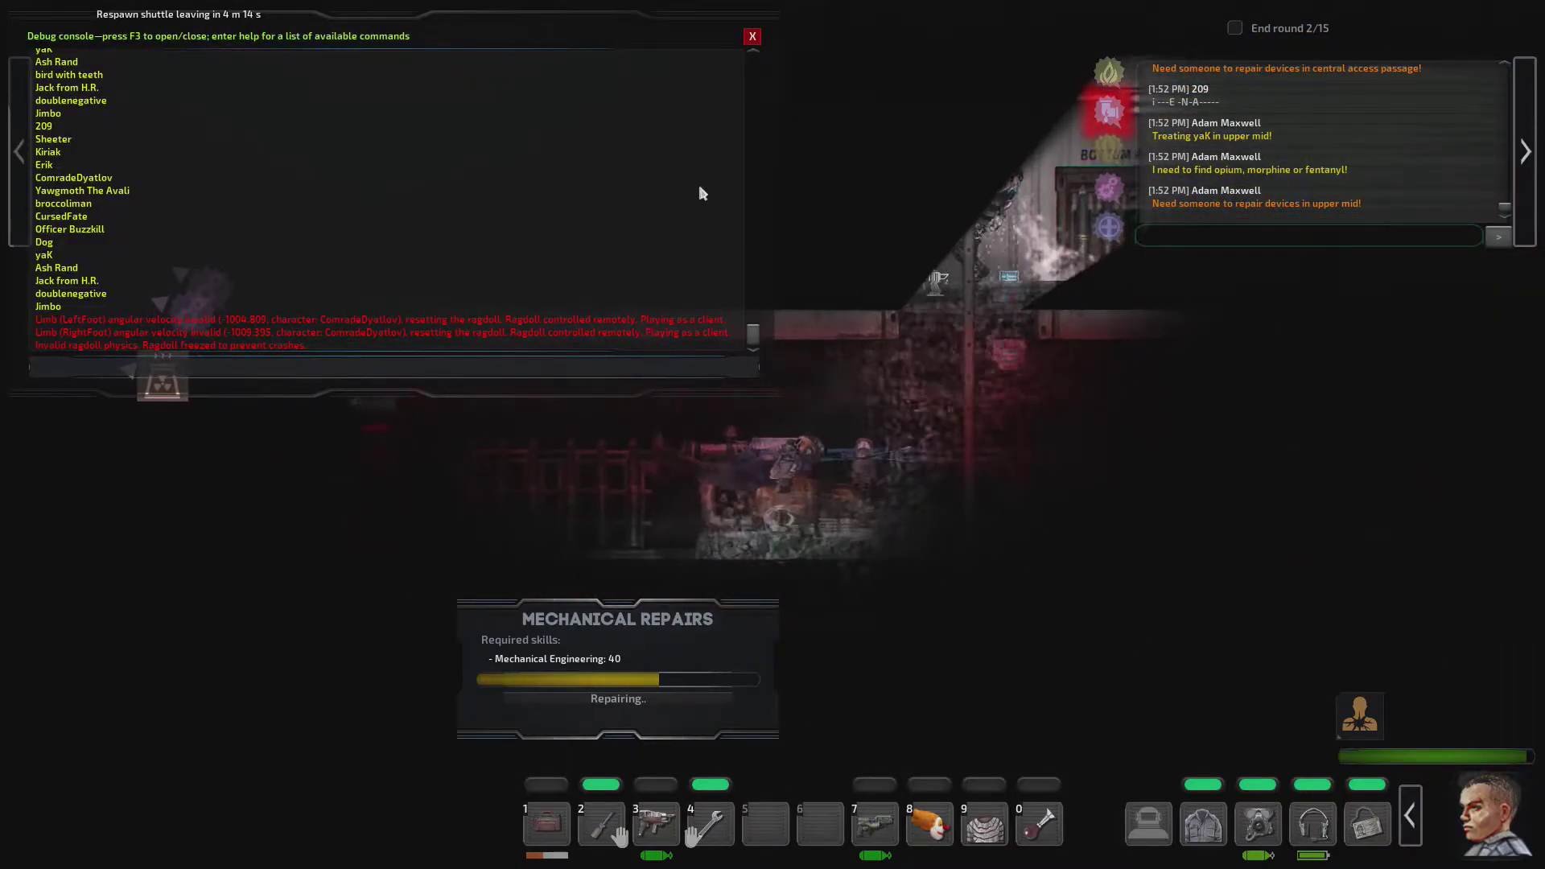
left_click(755, 36)
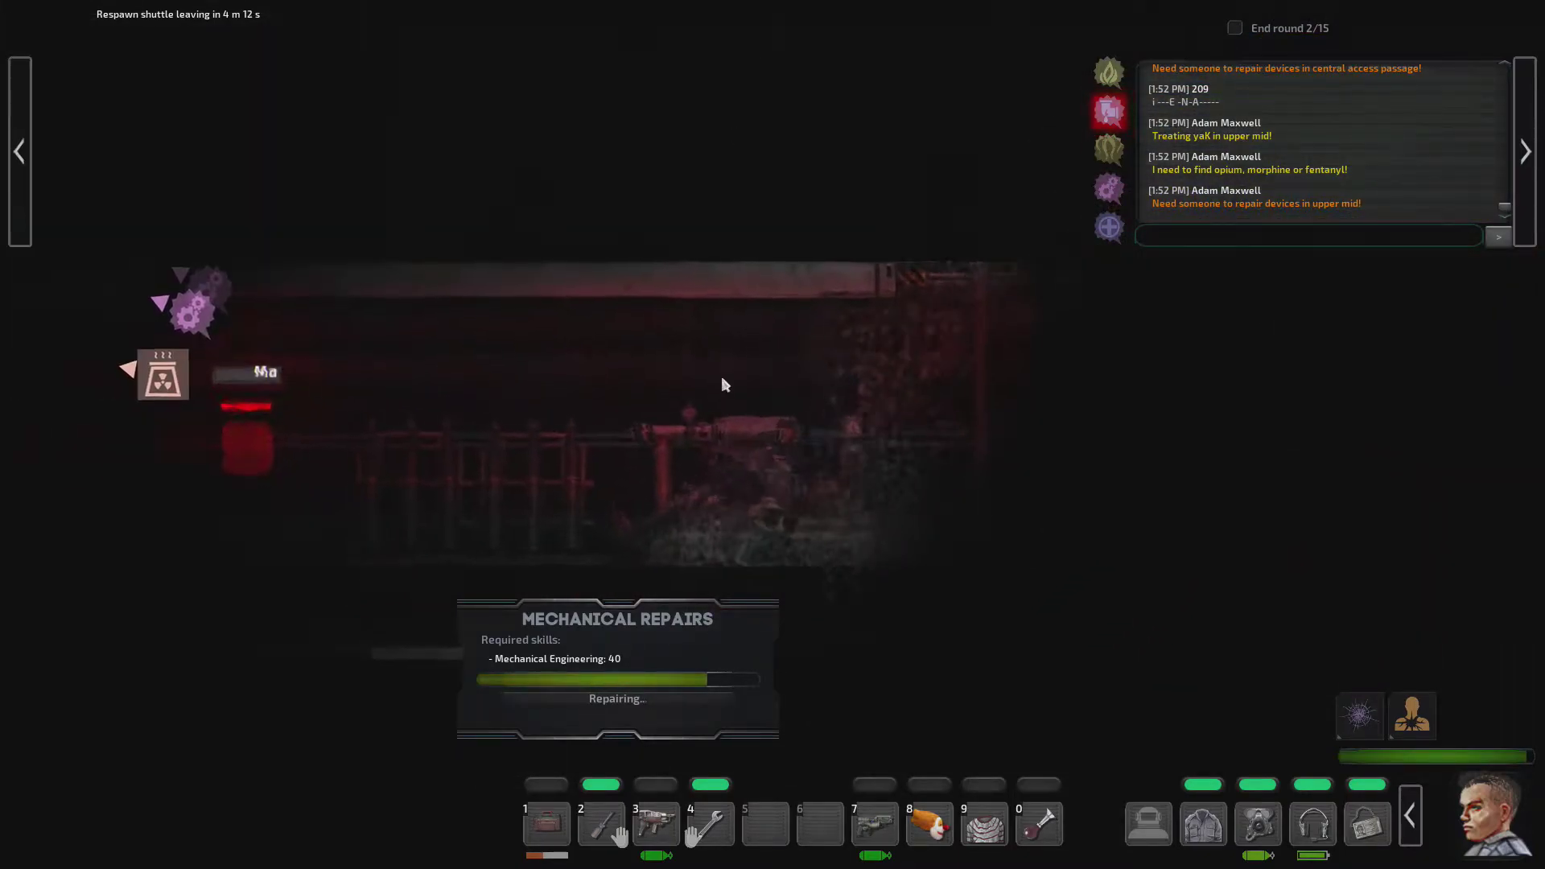
left_click(737, 456)
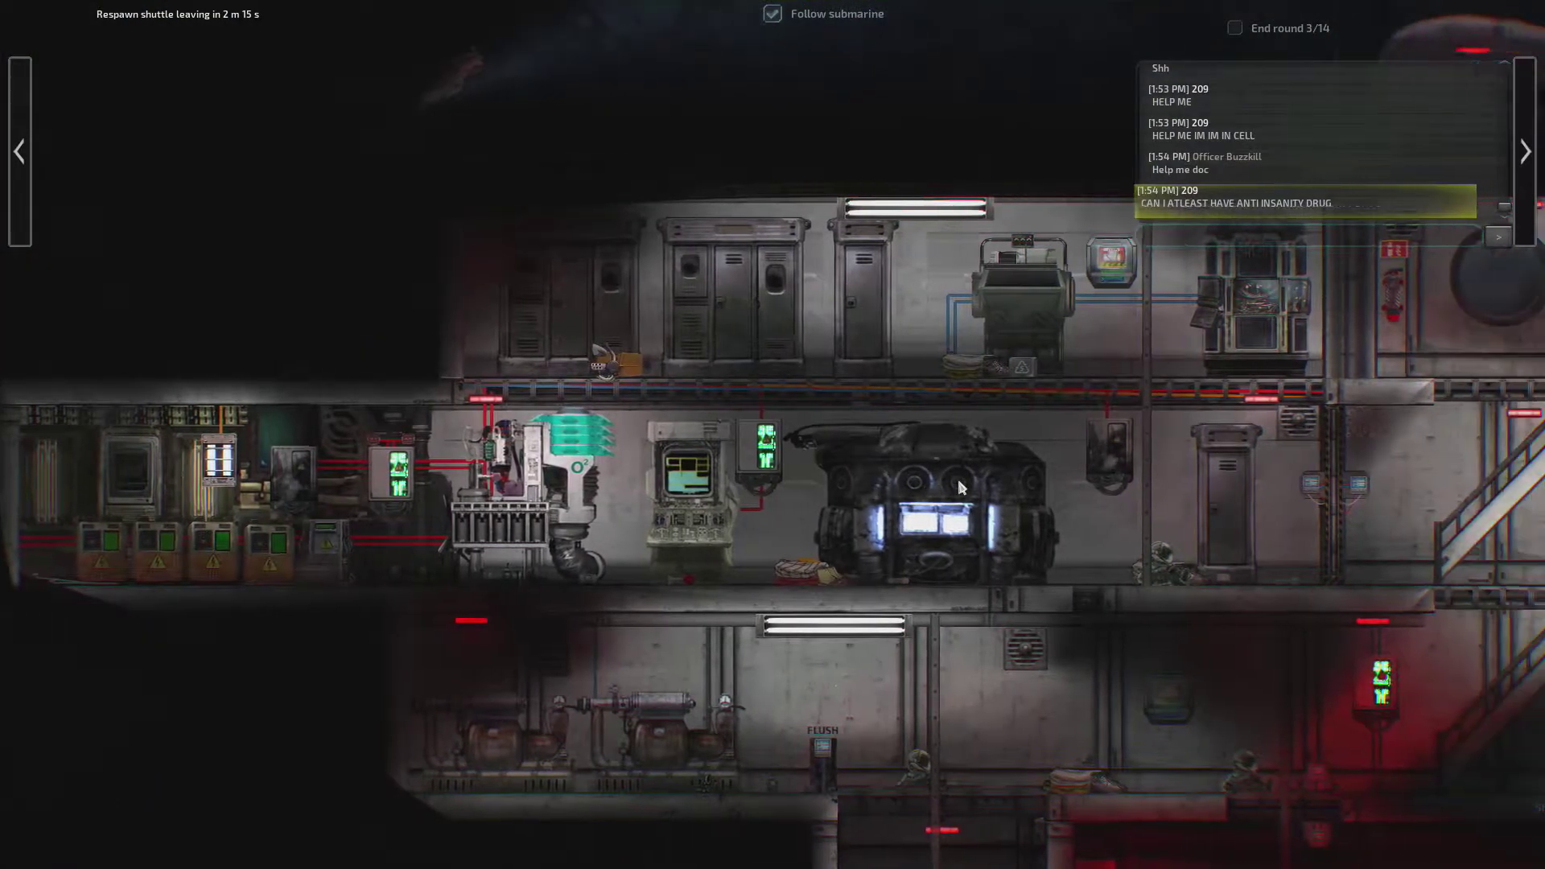
key("d")
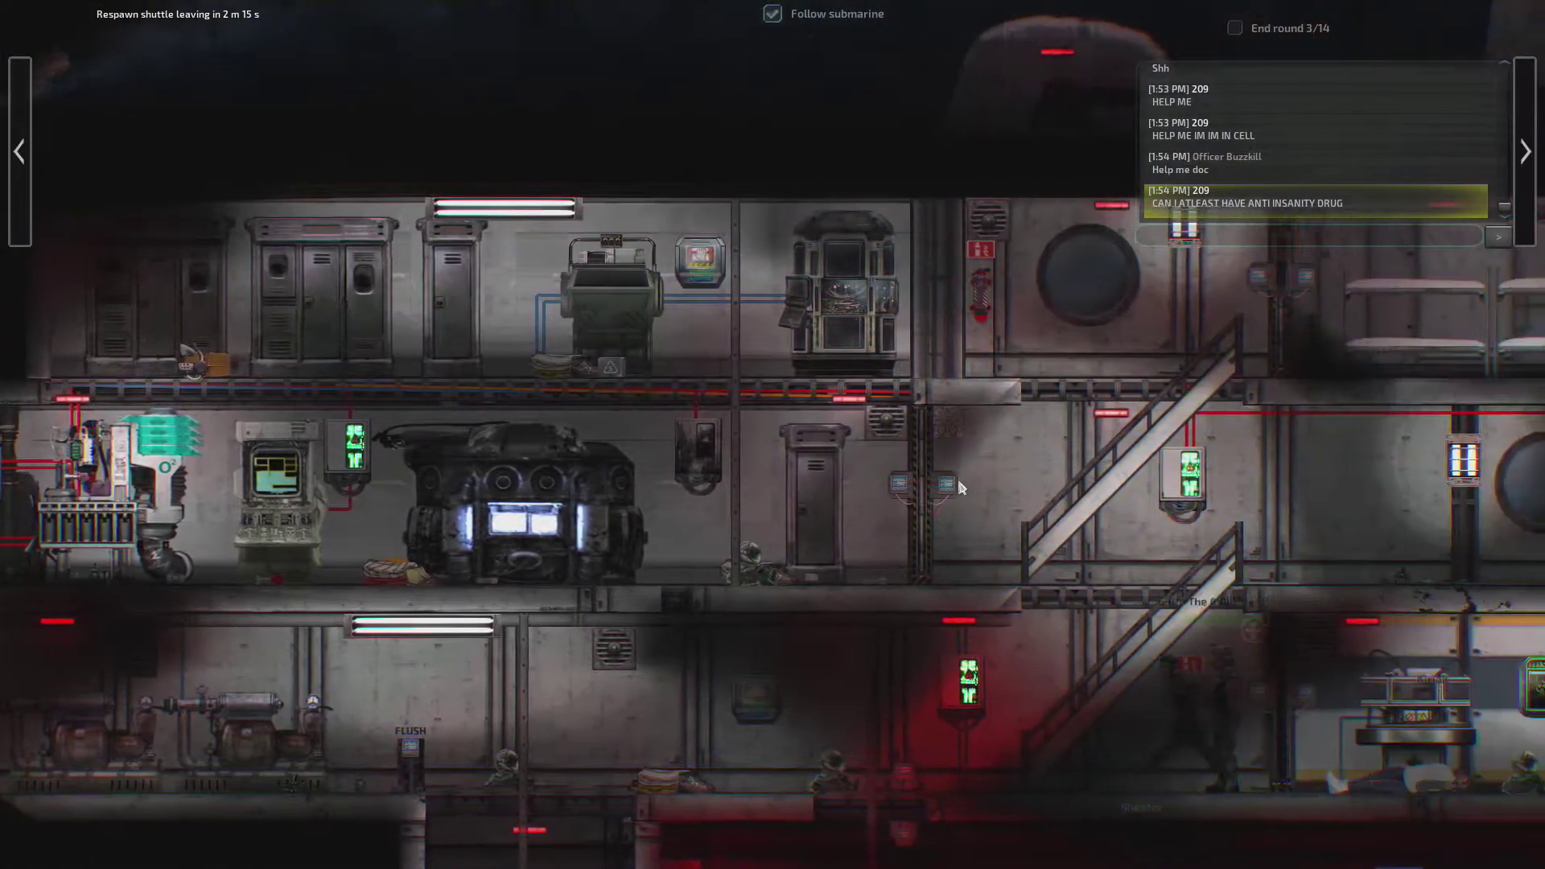
key("s")
key("d")
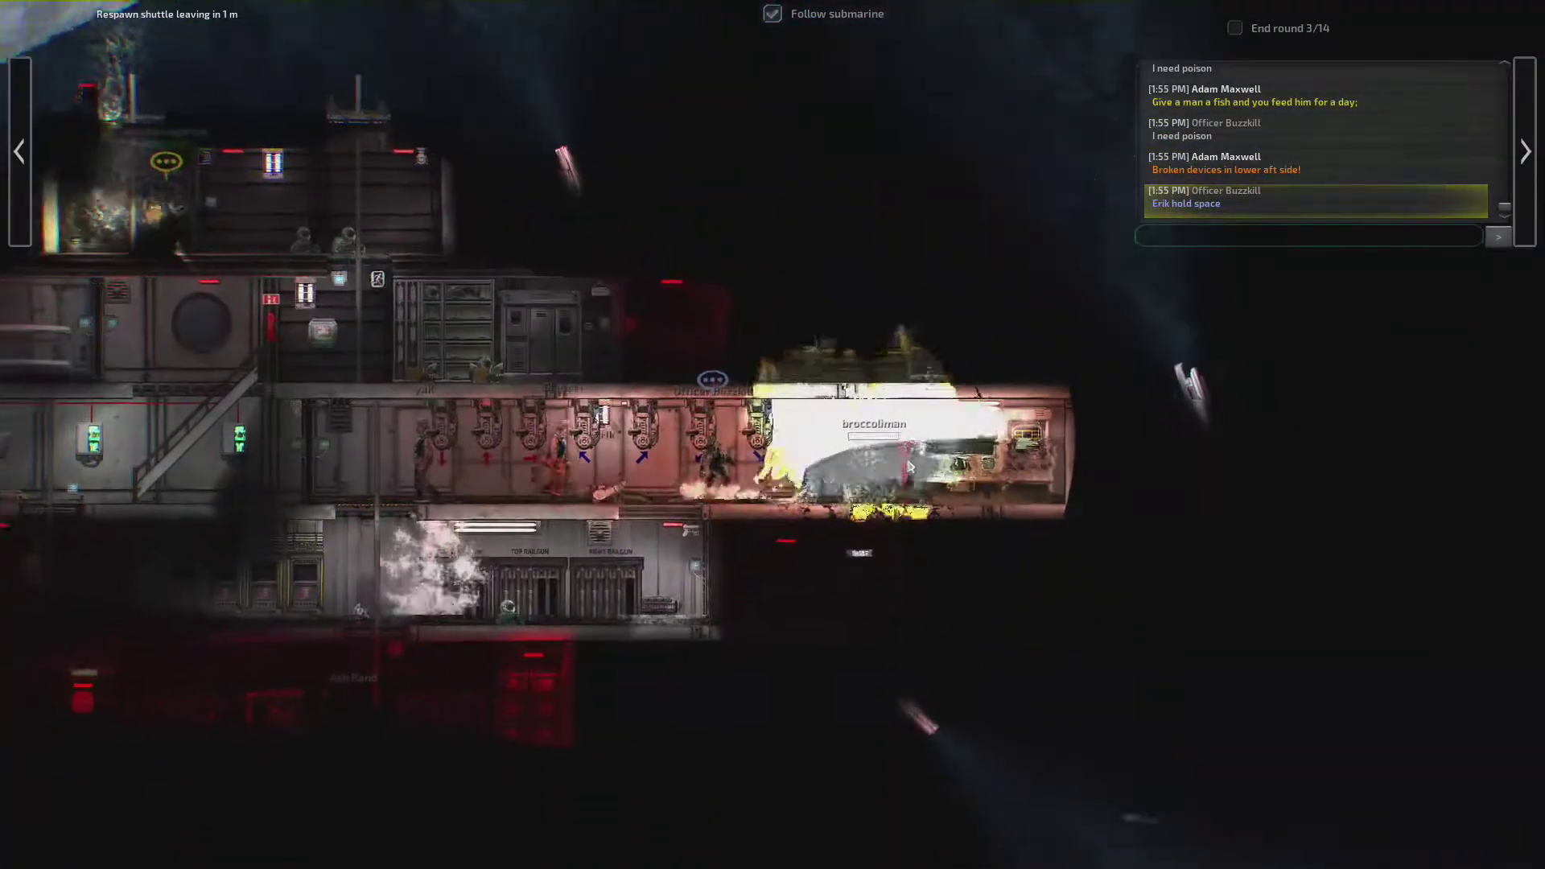
scroll(918, 483, "up", 6)
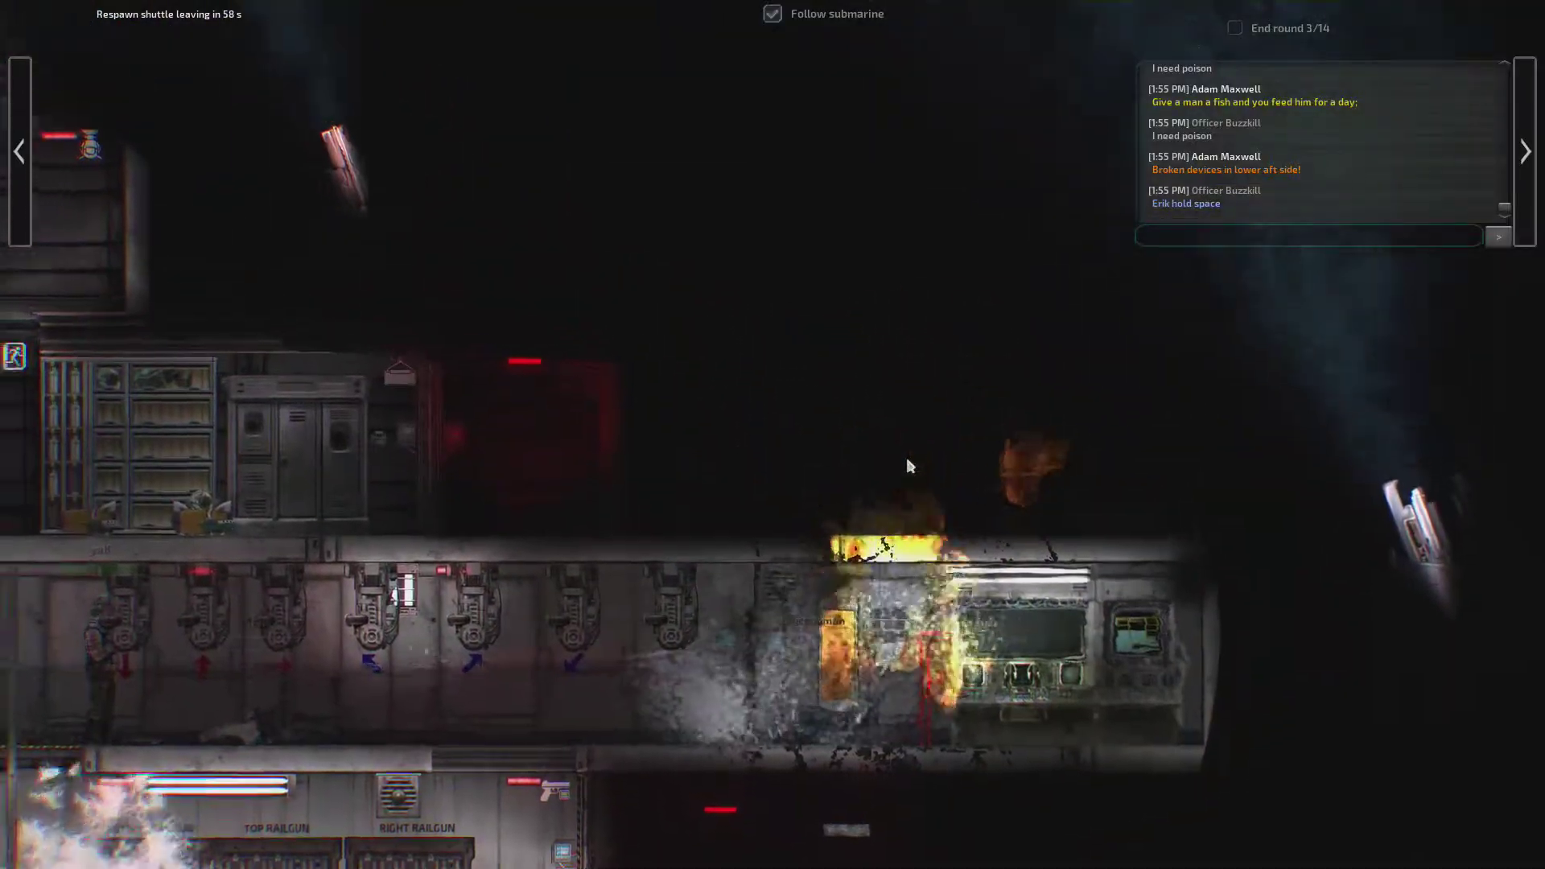
scroll(908, 466, "down", 6)
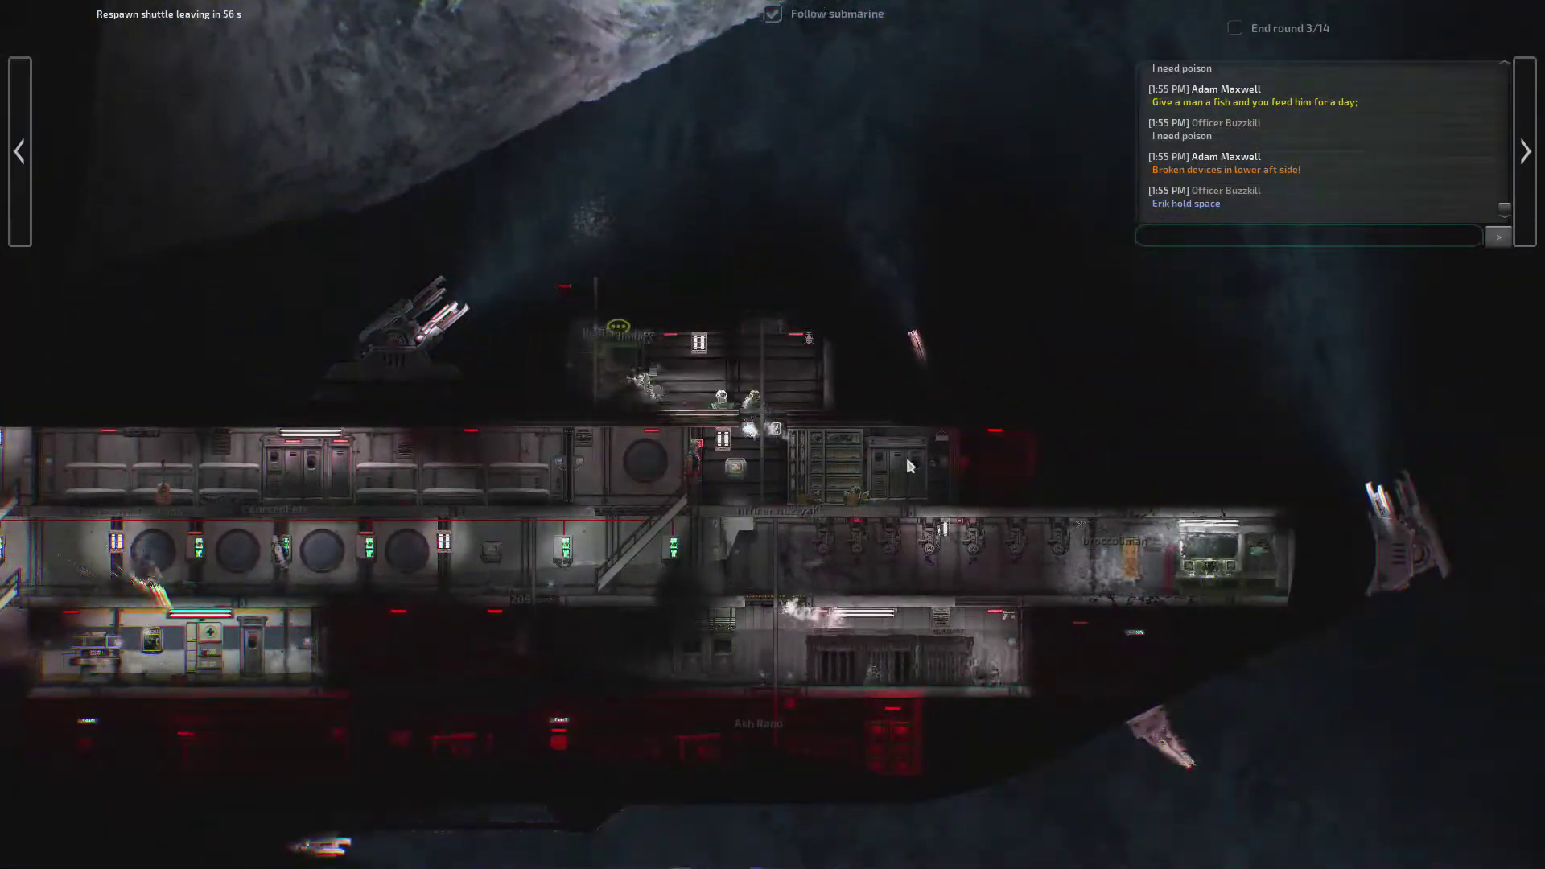
scroll(909, 466, "down", 5)
scroll(908, 467, "down", 5)
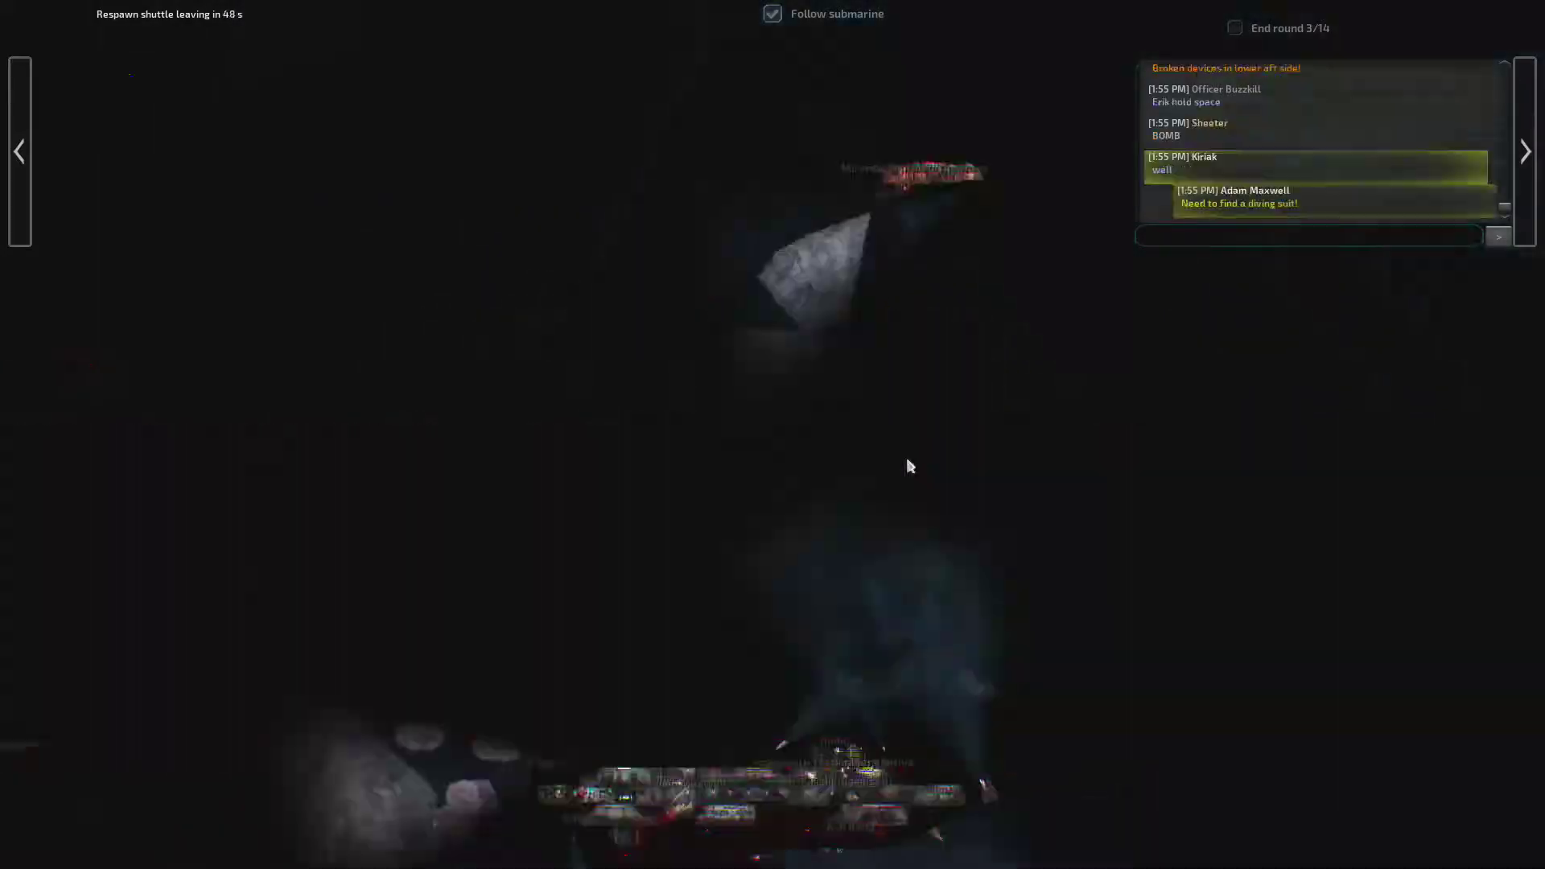
scroll(908, 466, "down", 5)
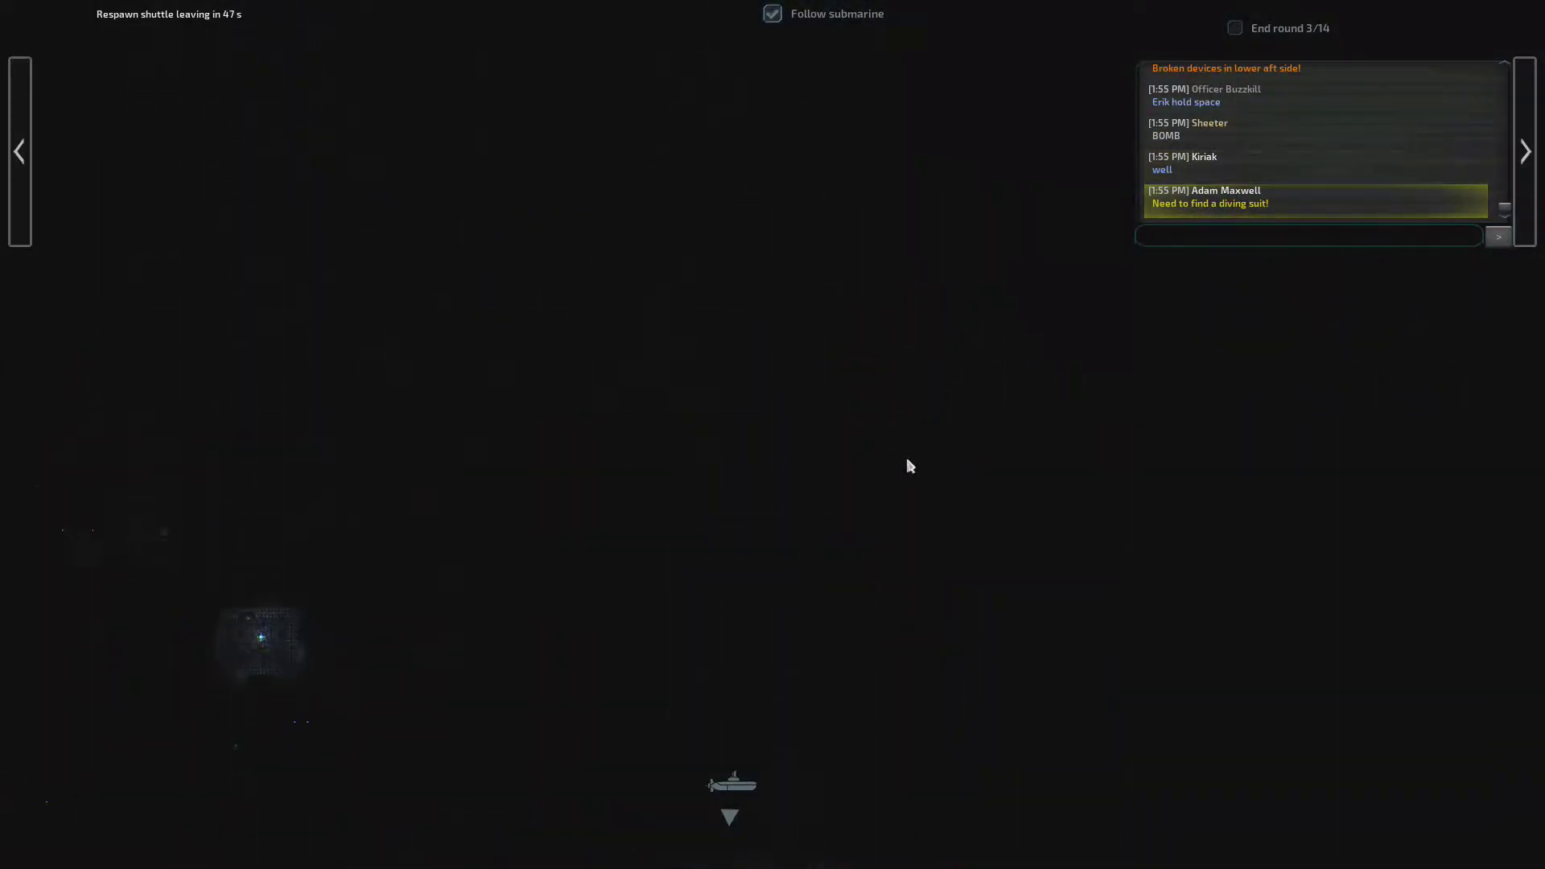
scroll(908, 467, "up", 5)
scroll(908, 465, "up", 5)
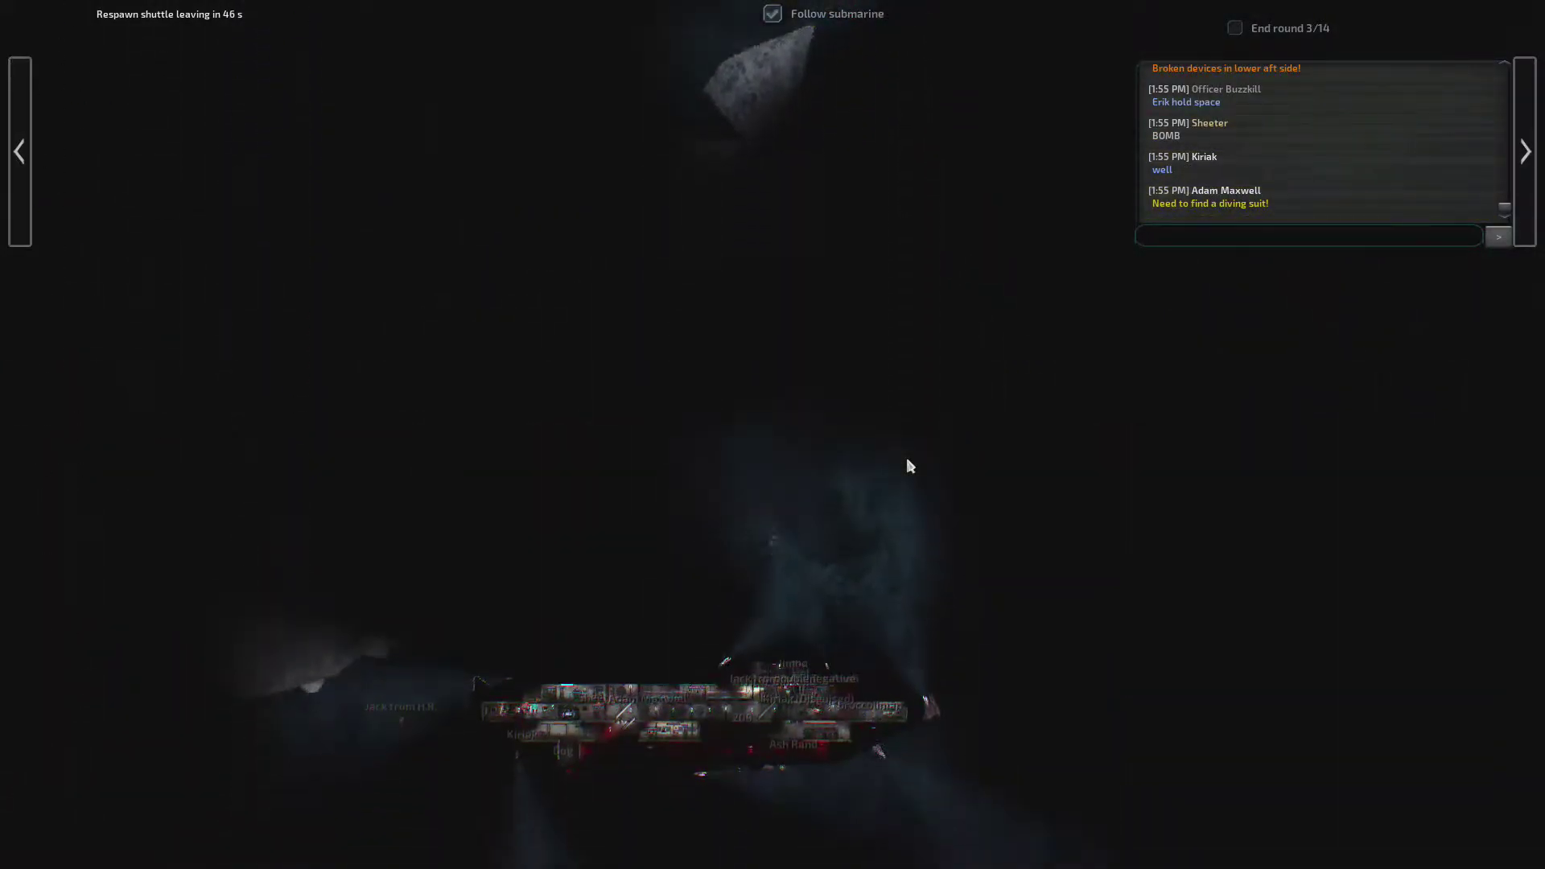
scroll(909, 467, "up", 5)
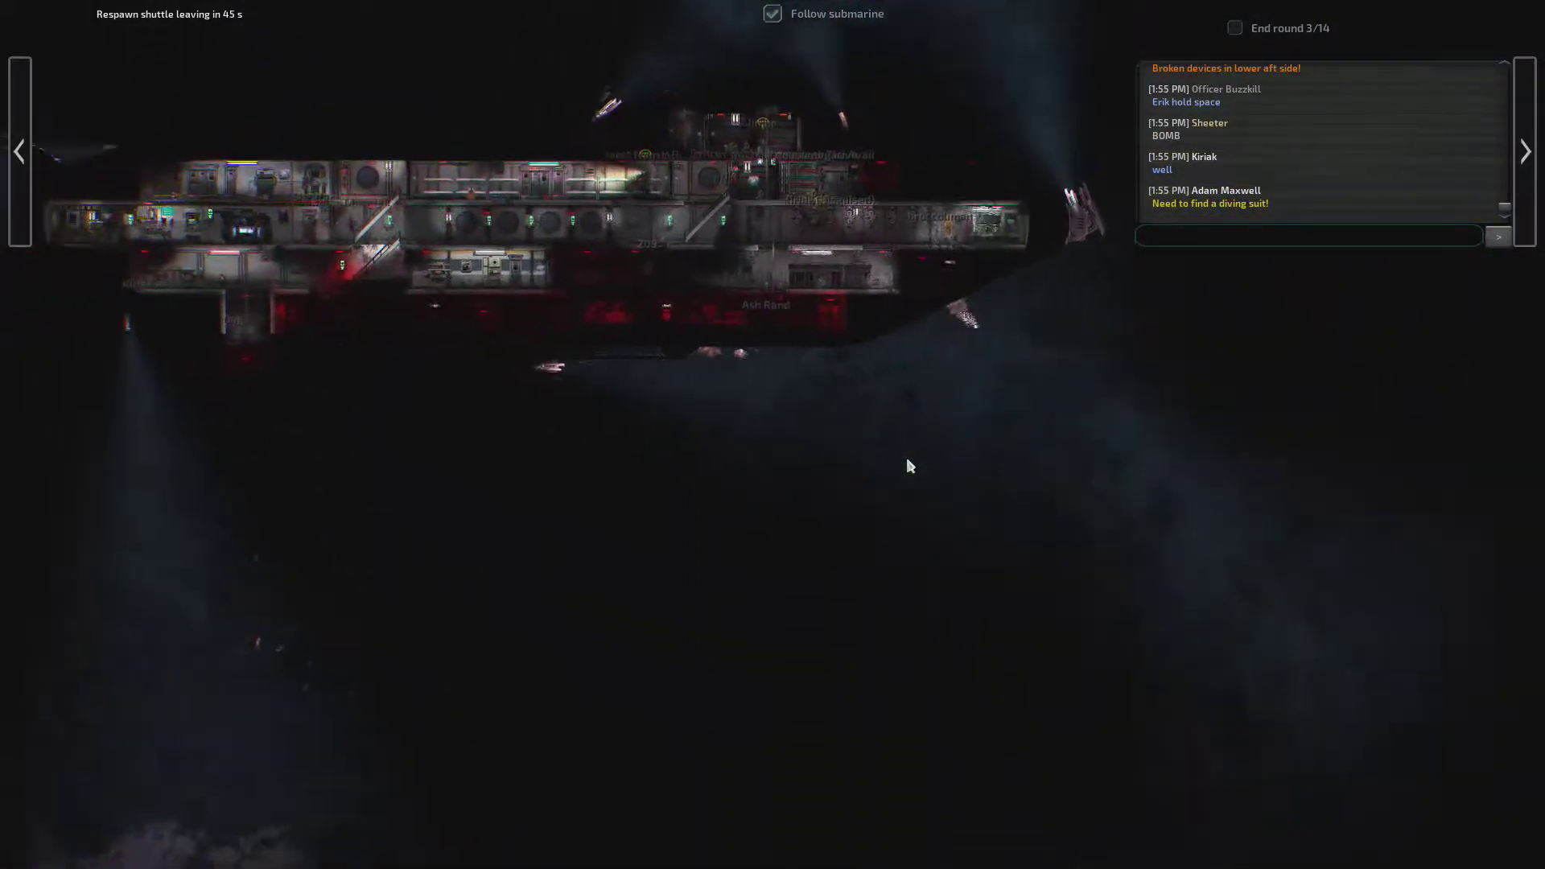
scroll(908, 466, "up", 5)
scroll(909, 467, "up", 3)
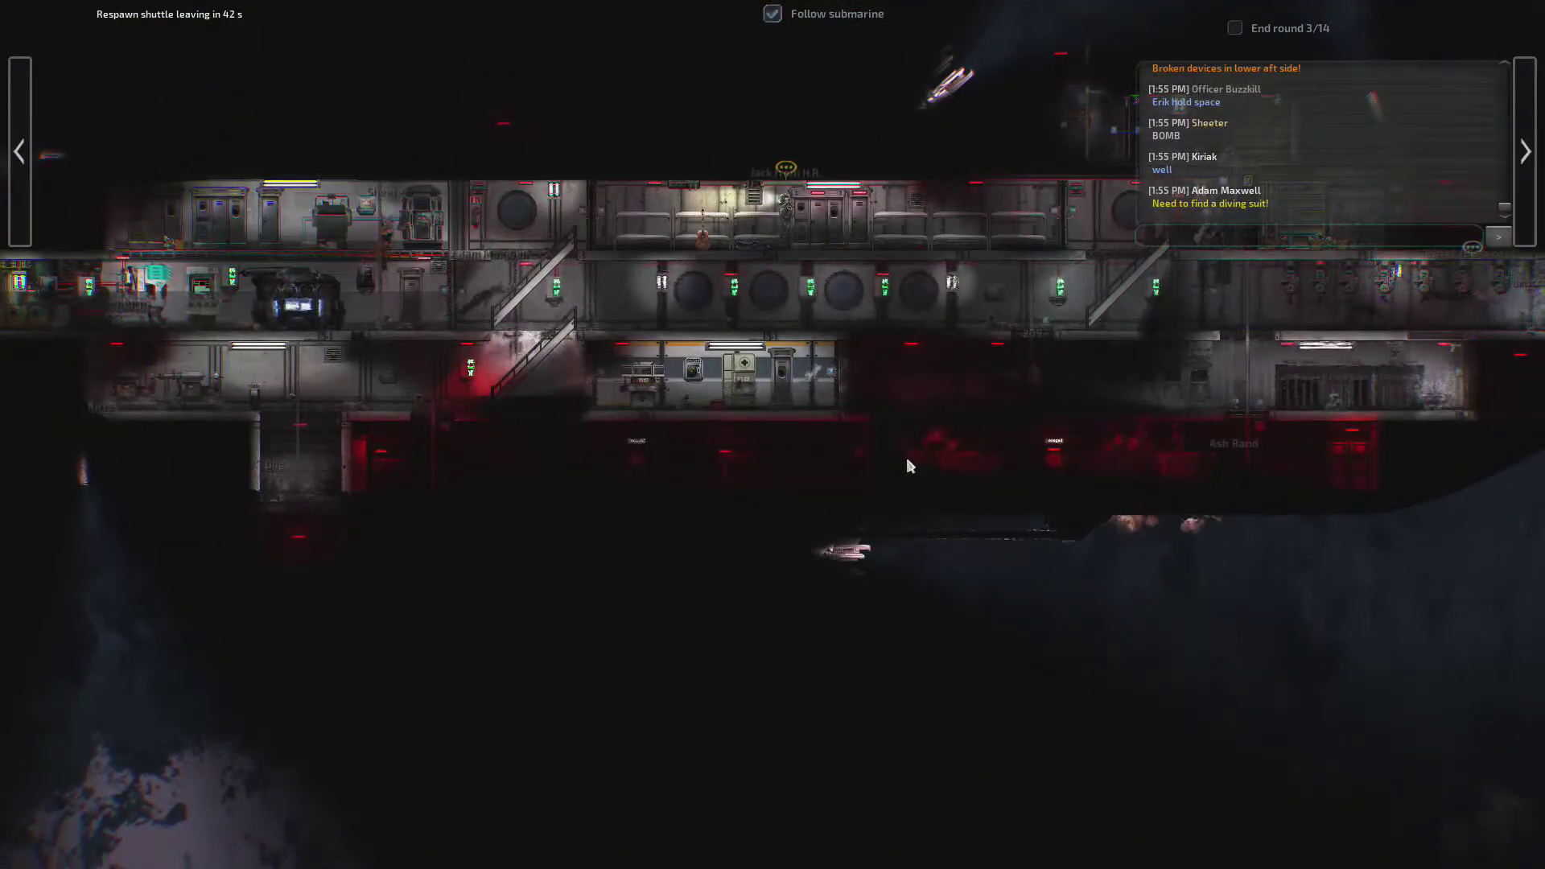
scroll(909, 466, "down", 5)
scroll(908, 467, "up", 3)
scroll(908, 466, "up", 2)
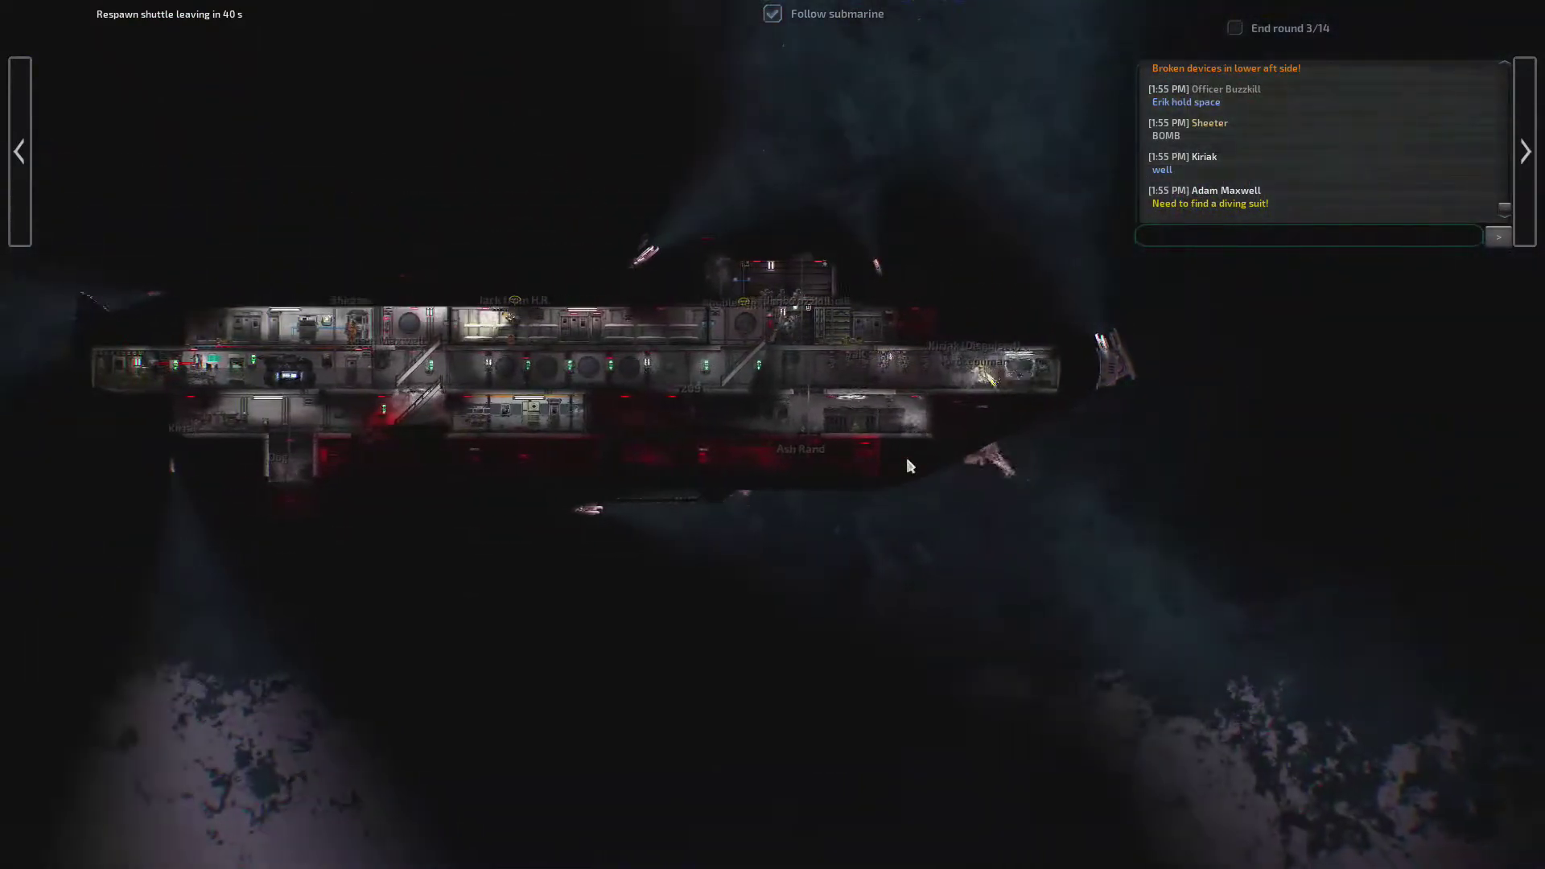
scroll(908, 466, "down", 3)
scroll(909, 466, "up", 6)
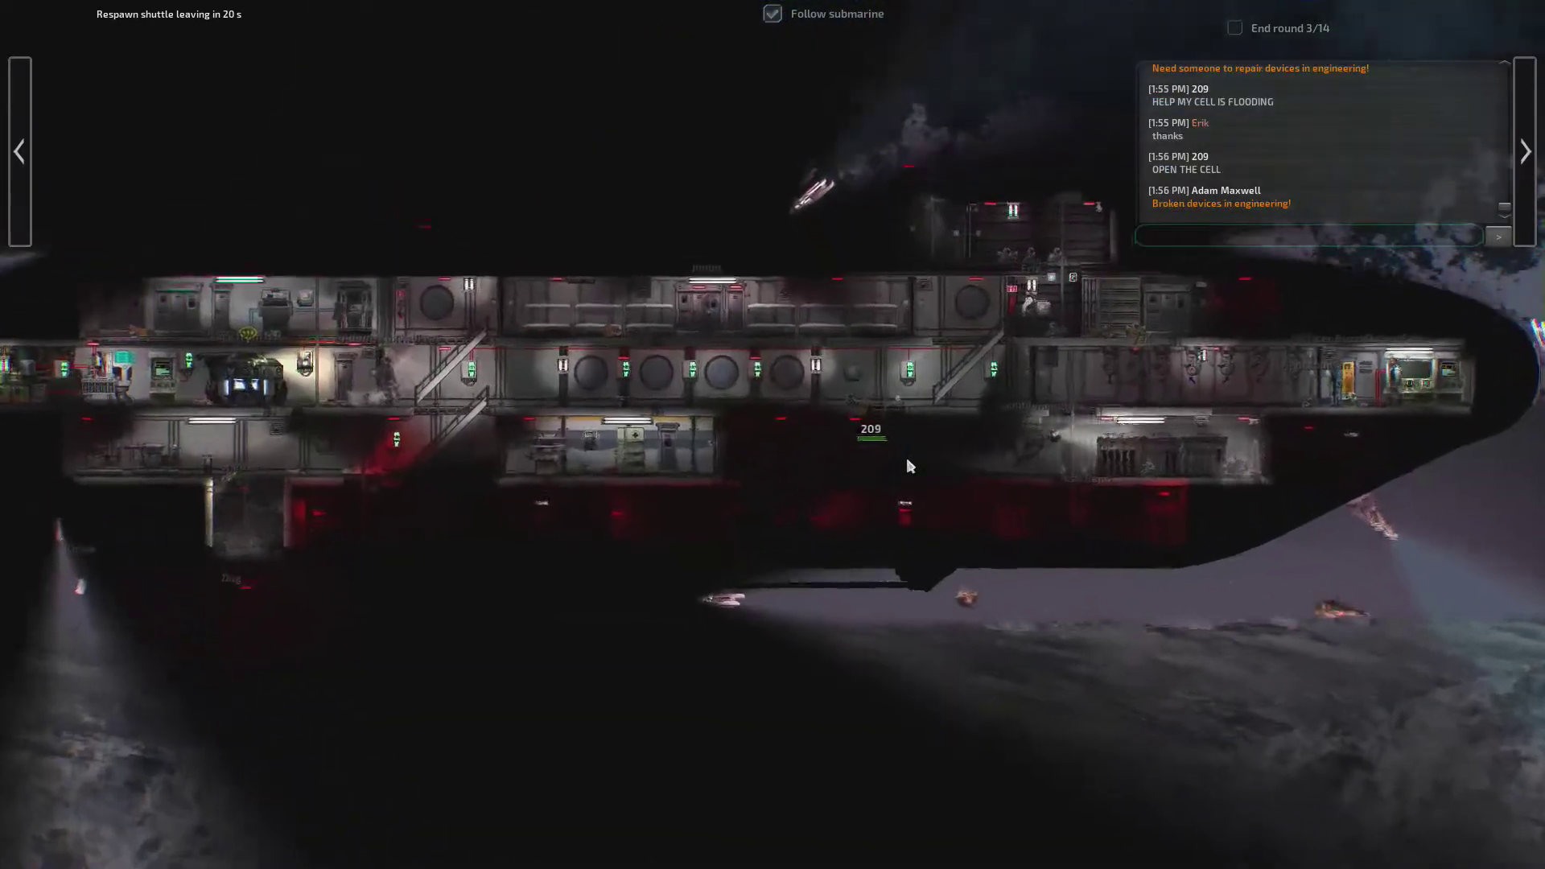
scroll(908, 467, "up", 2)
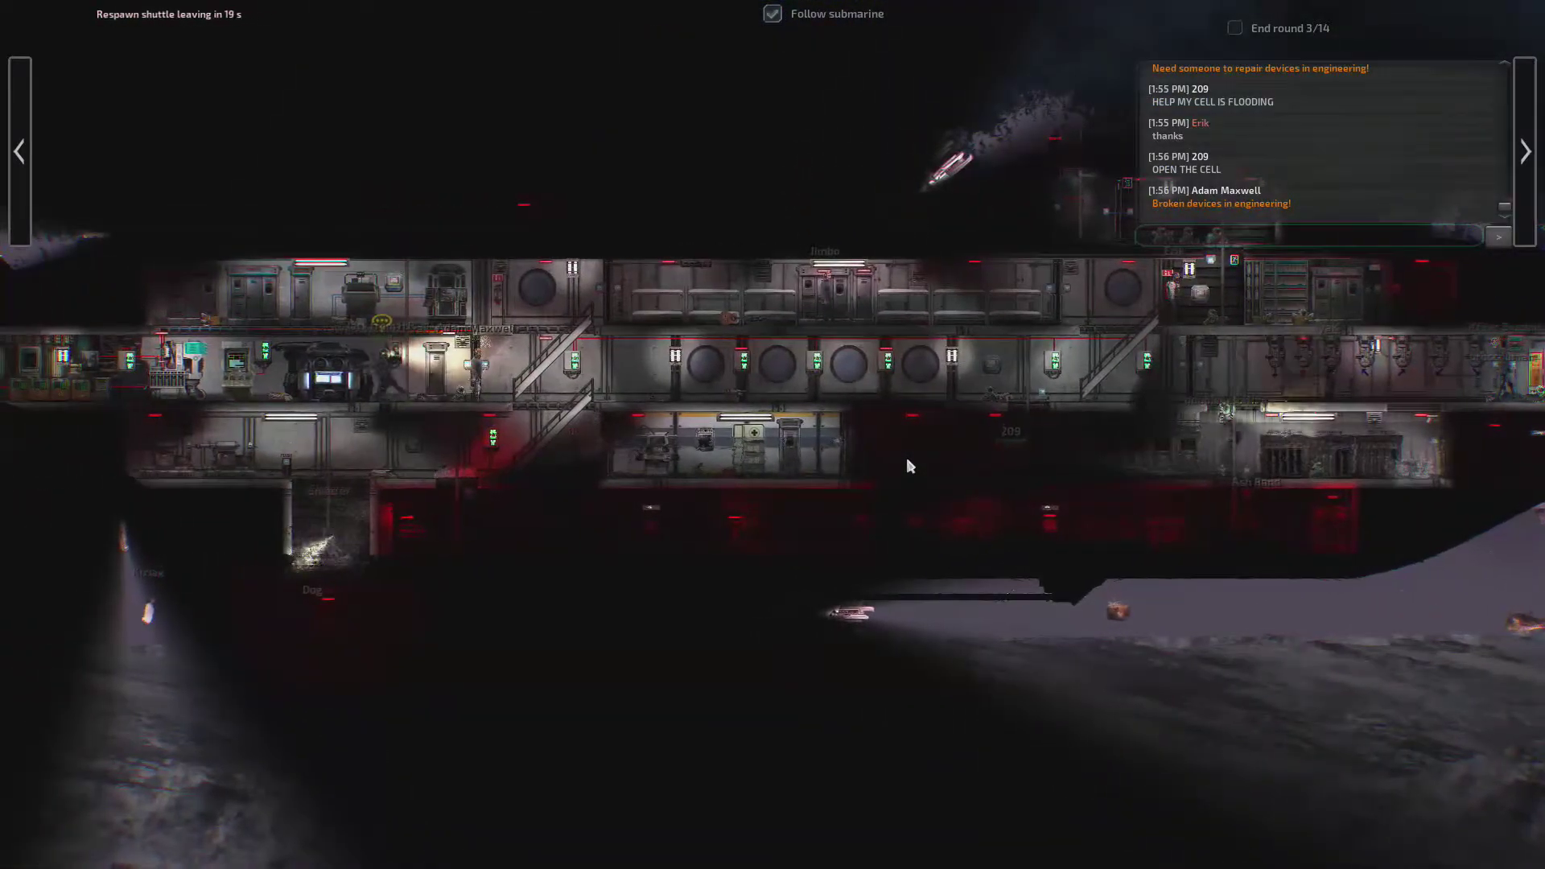
scroll(908, 466, "down", 3)
scroll(908, 466, "up", 3)
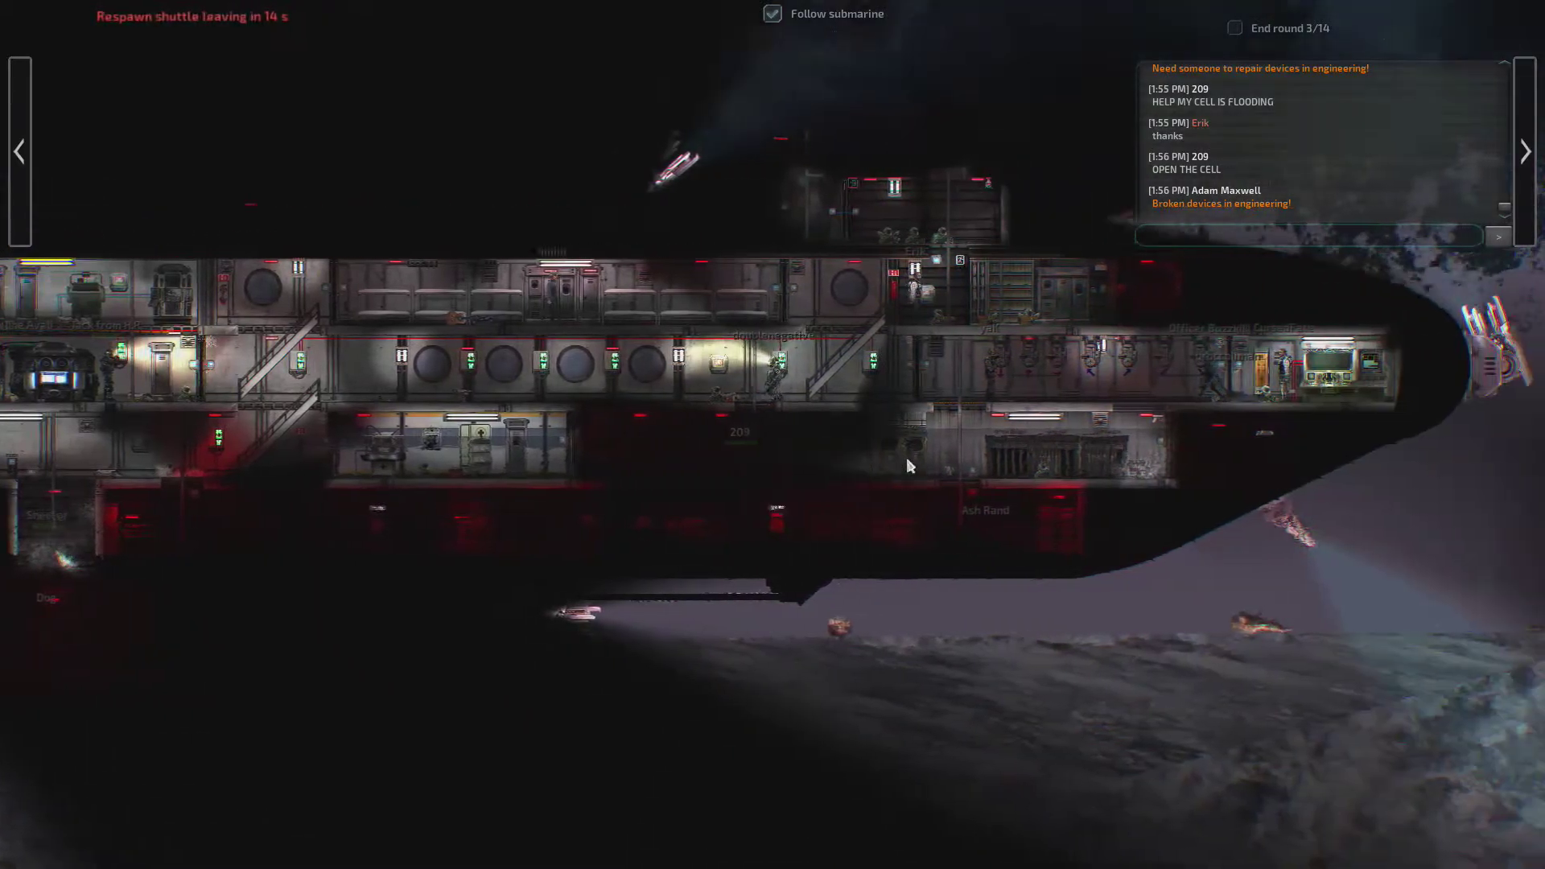
scroll(908, 466, "up", 3)
scroll(907, 466, "up", 2)
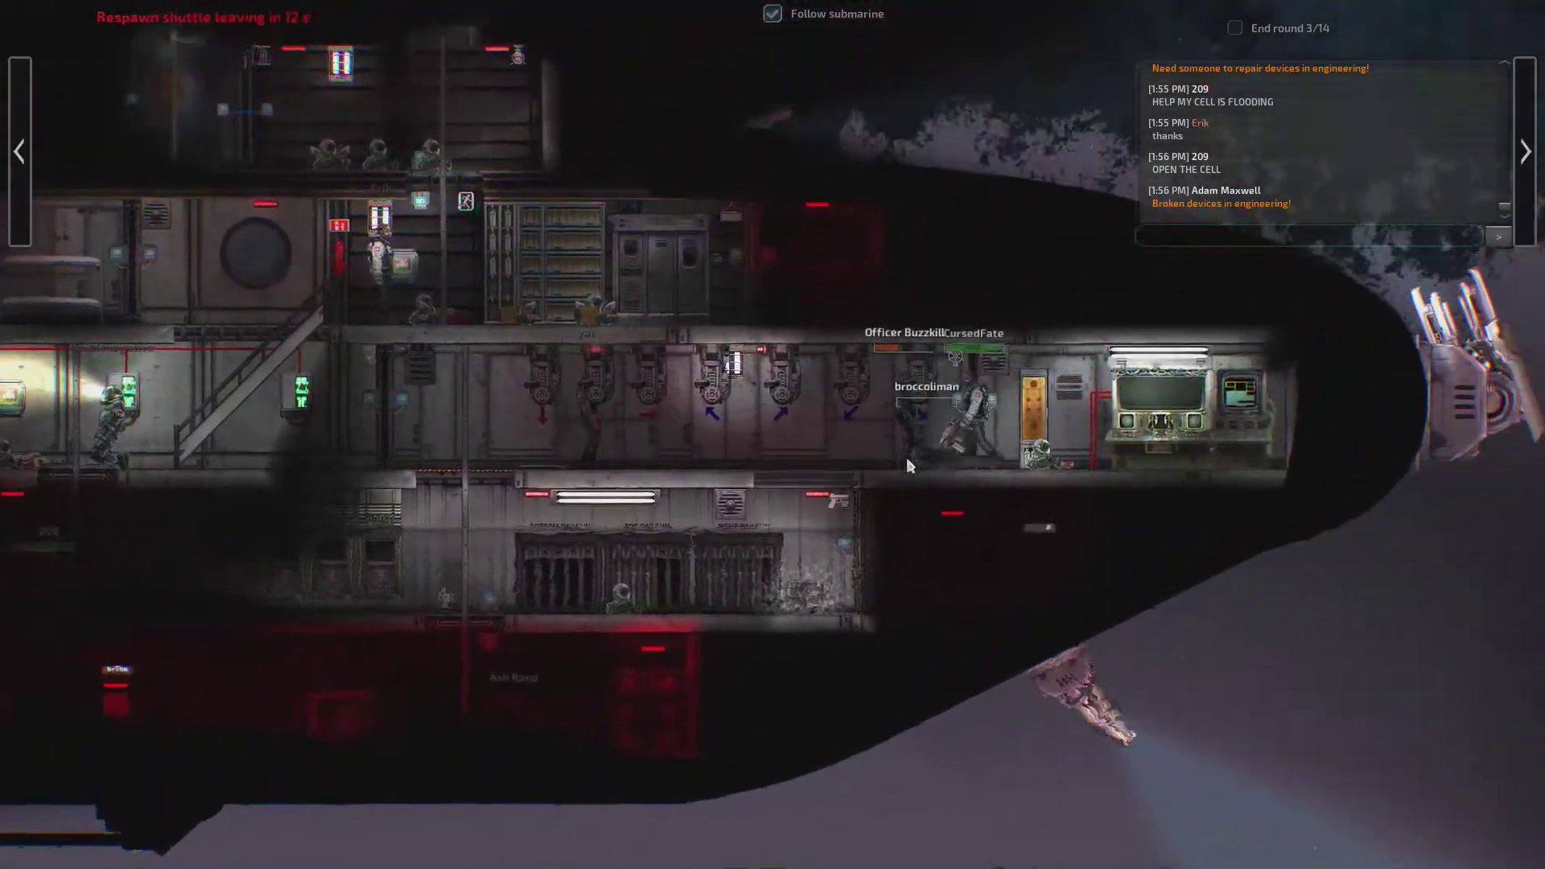
scroll(907, 466, "up", 3)
scroll(908, 467, "up", 2)
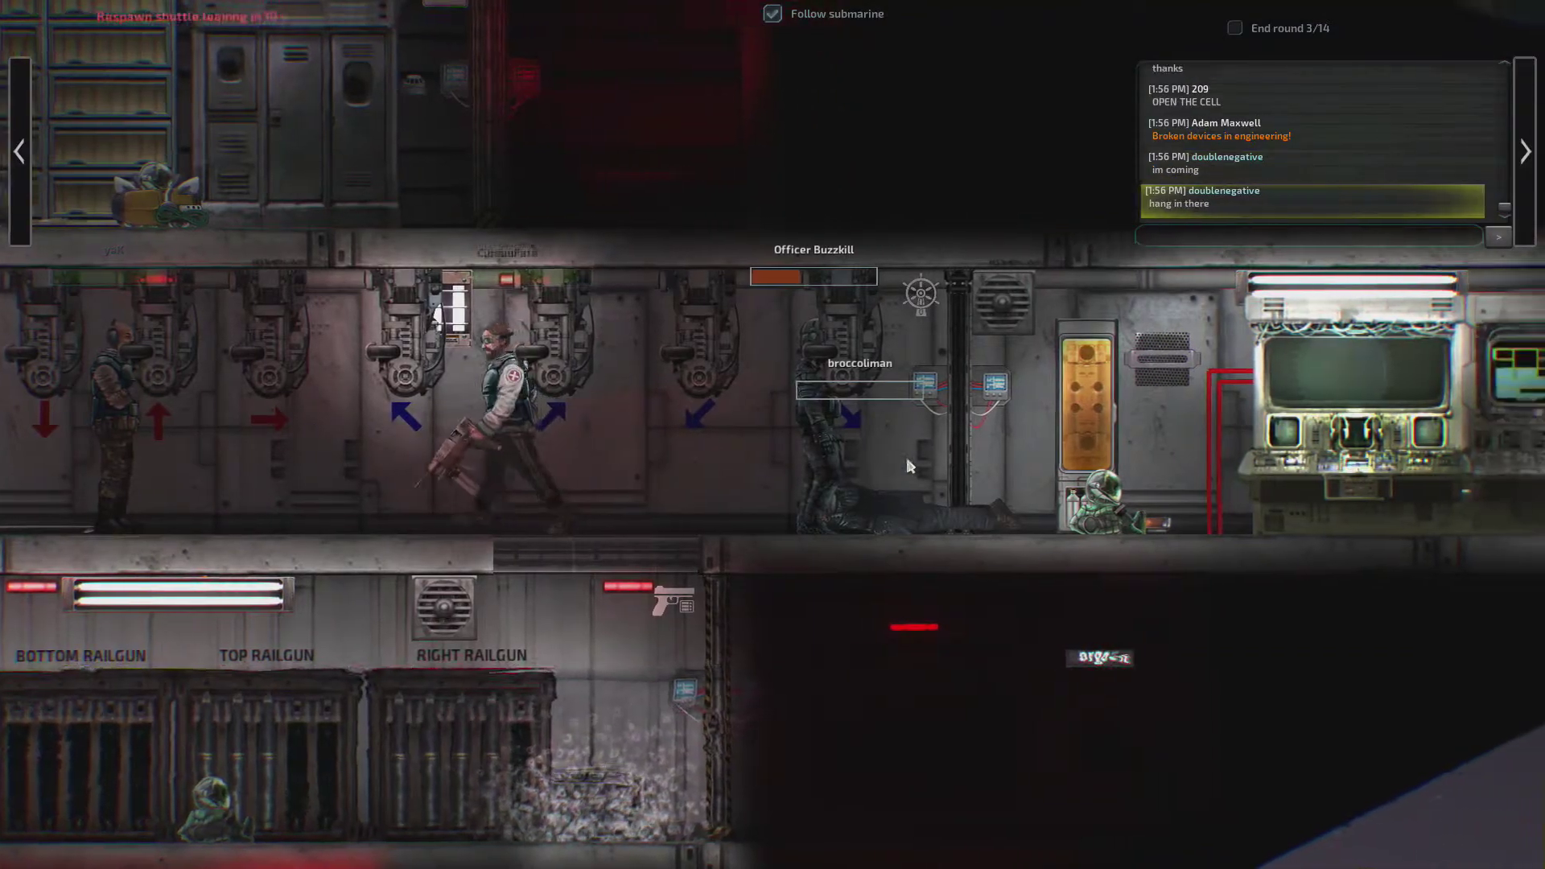
scroll(907, 466, "down", 5)
scroll(907, 466, "up", 3)
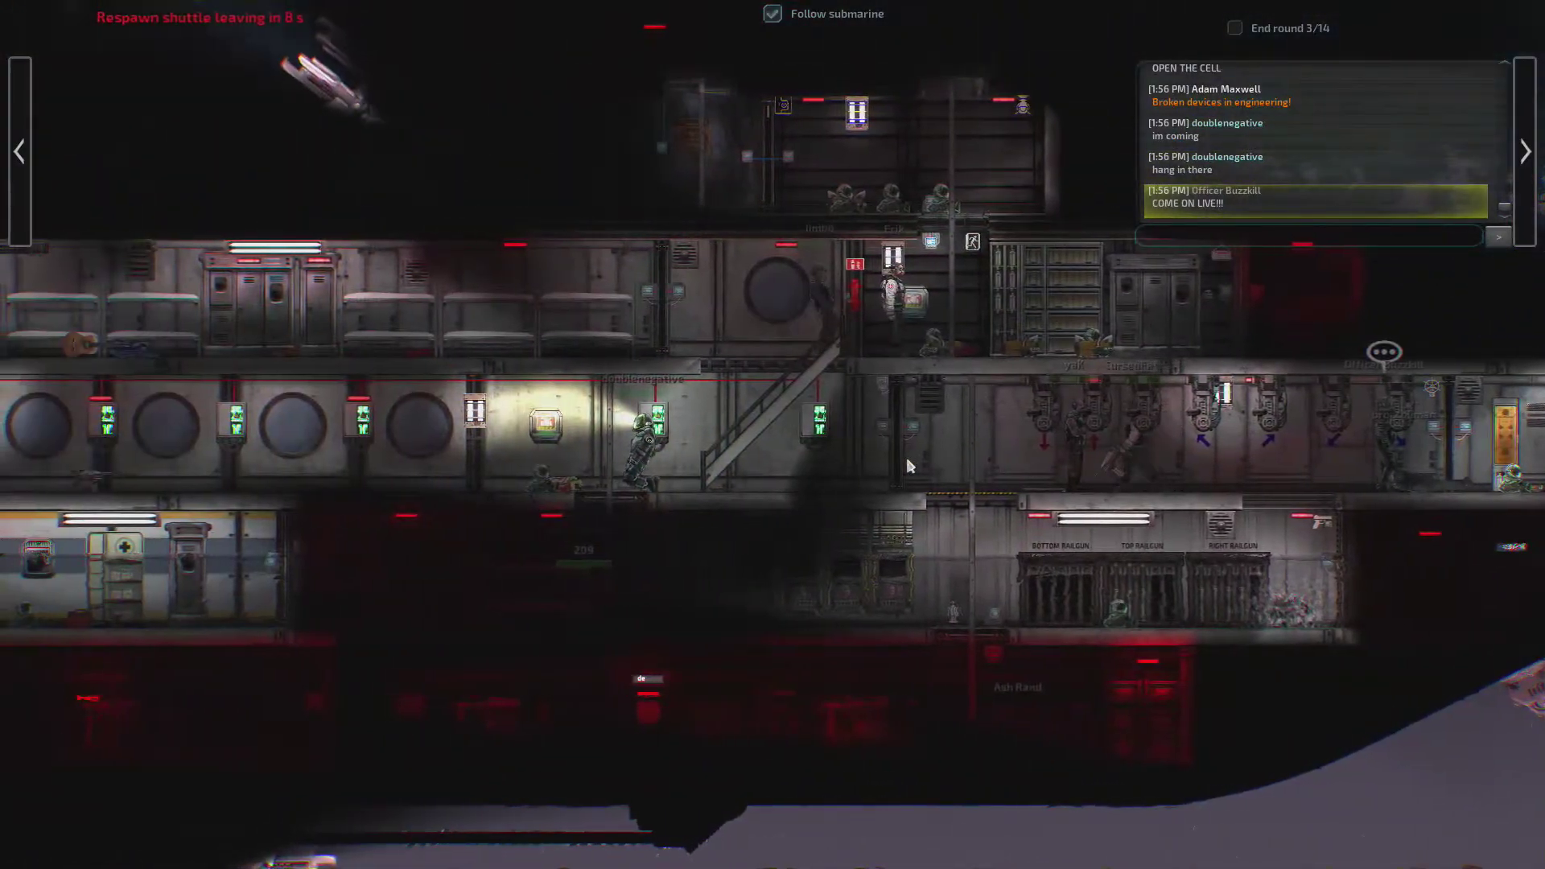
key("a")
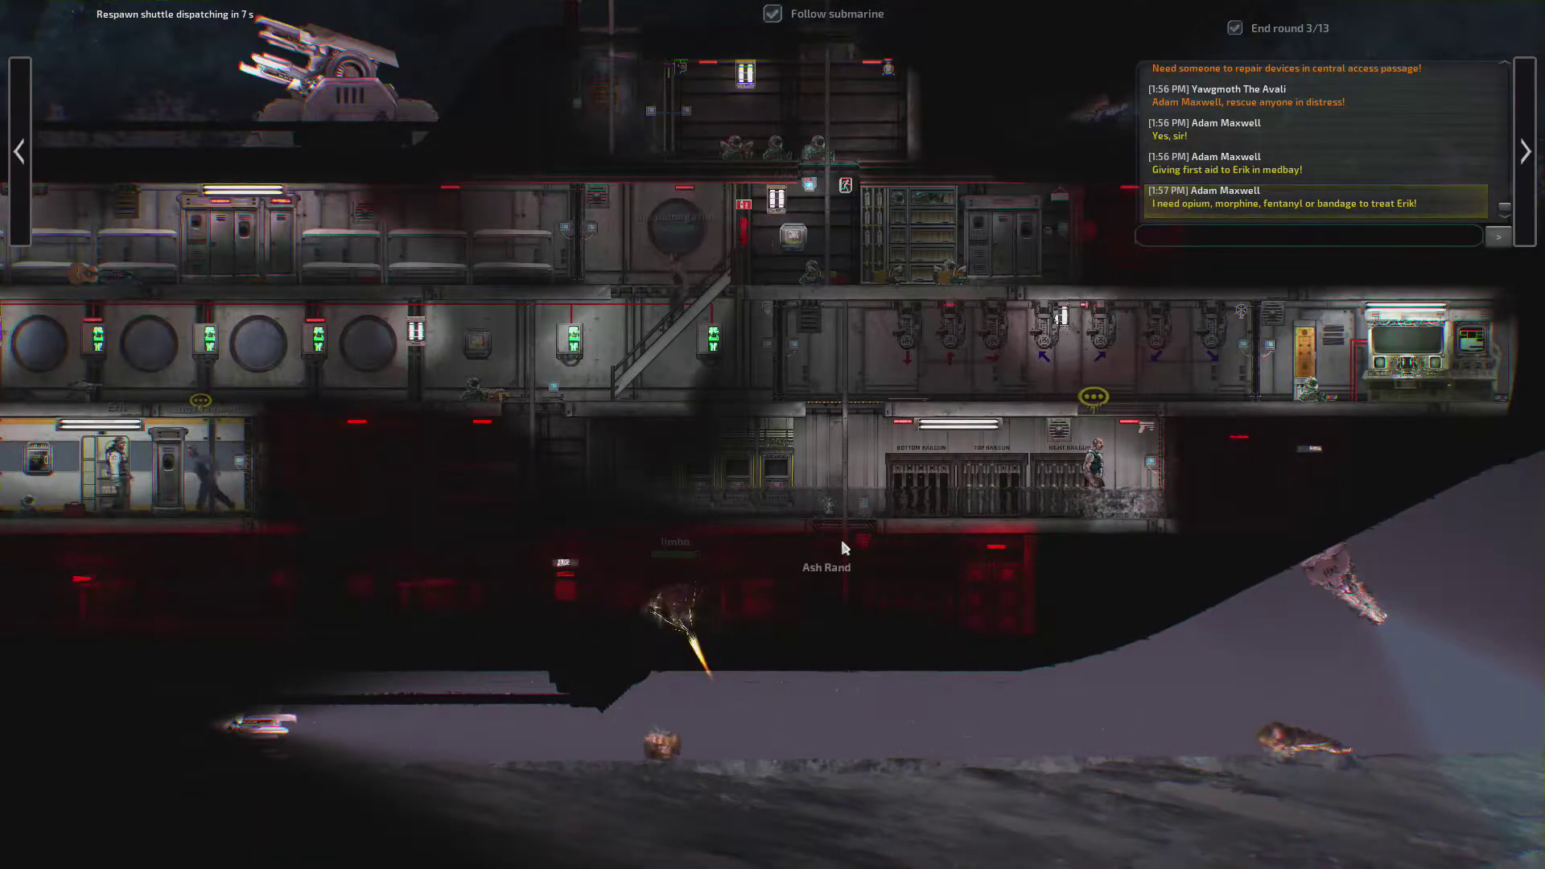
scroll(842, 546, "up", 2)
scroll(841, 547, "up", 2)
scroll(842, 546, "up", 1)
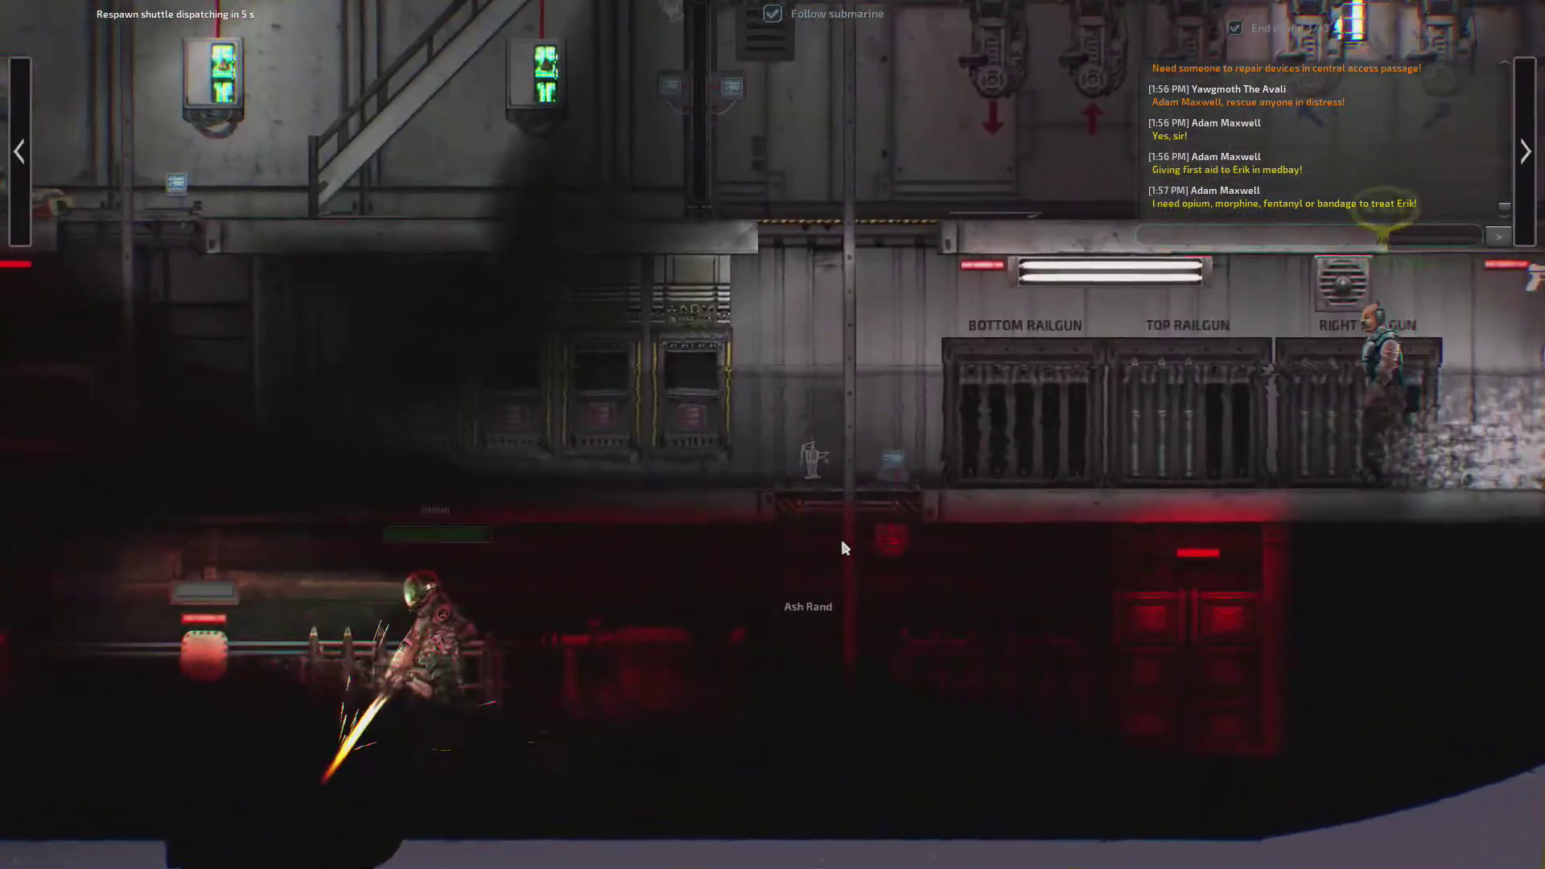
scroll(841, 546, "down", 3)
scroll(842, 546, "up", 1)
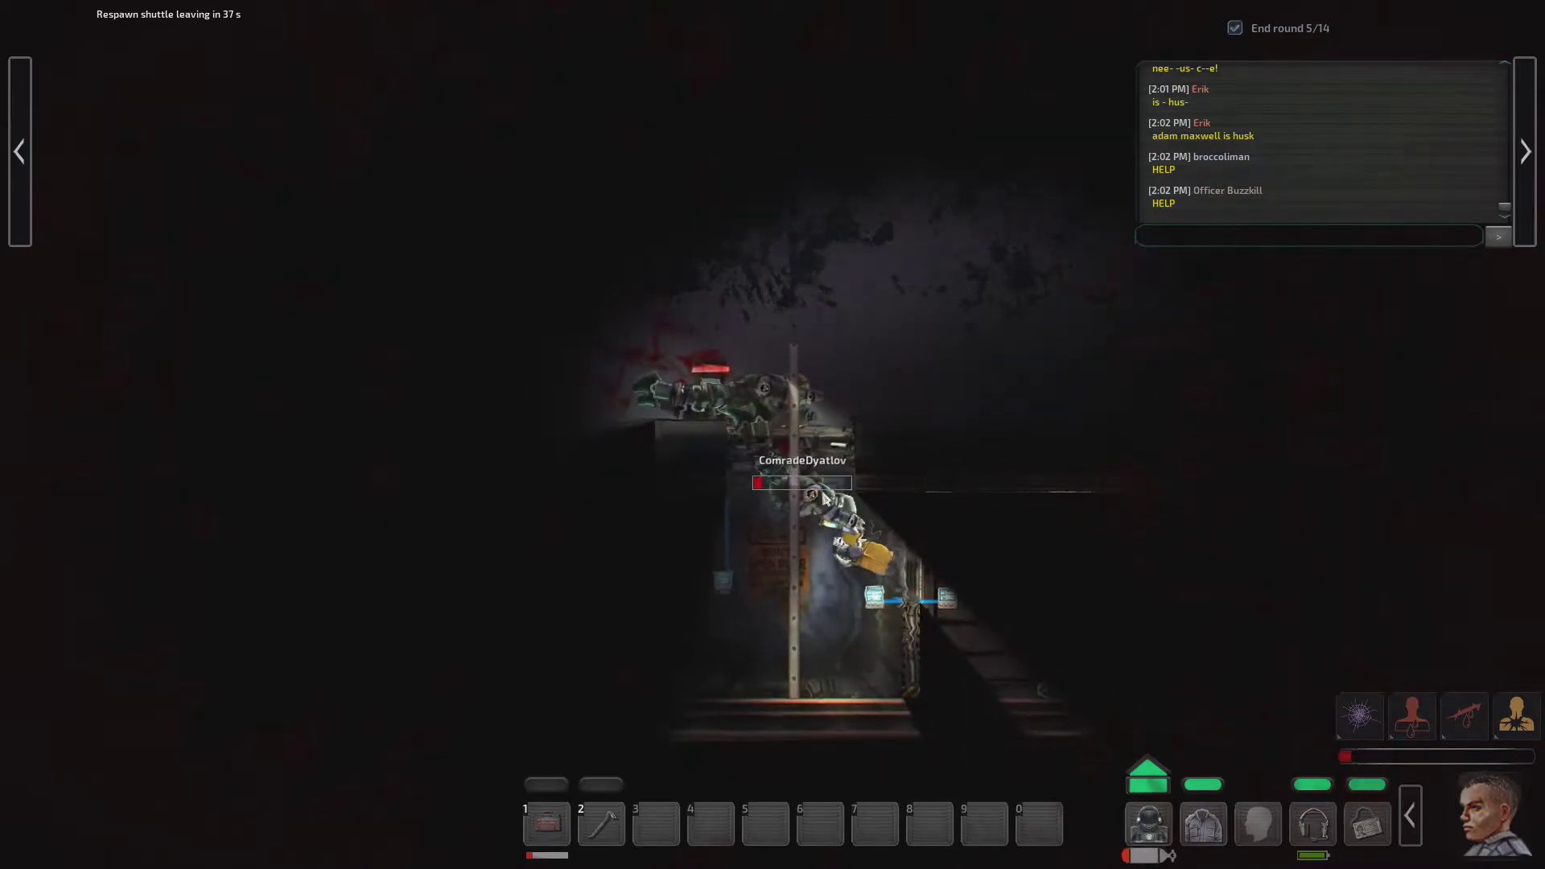
Step: Walk the respawned crew member up to a door in the bunk quarters
key("e")
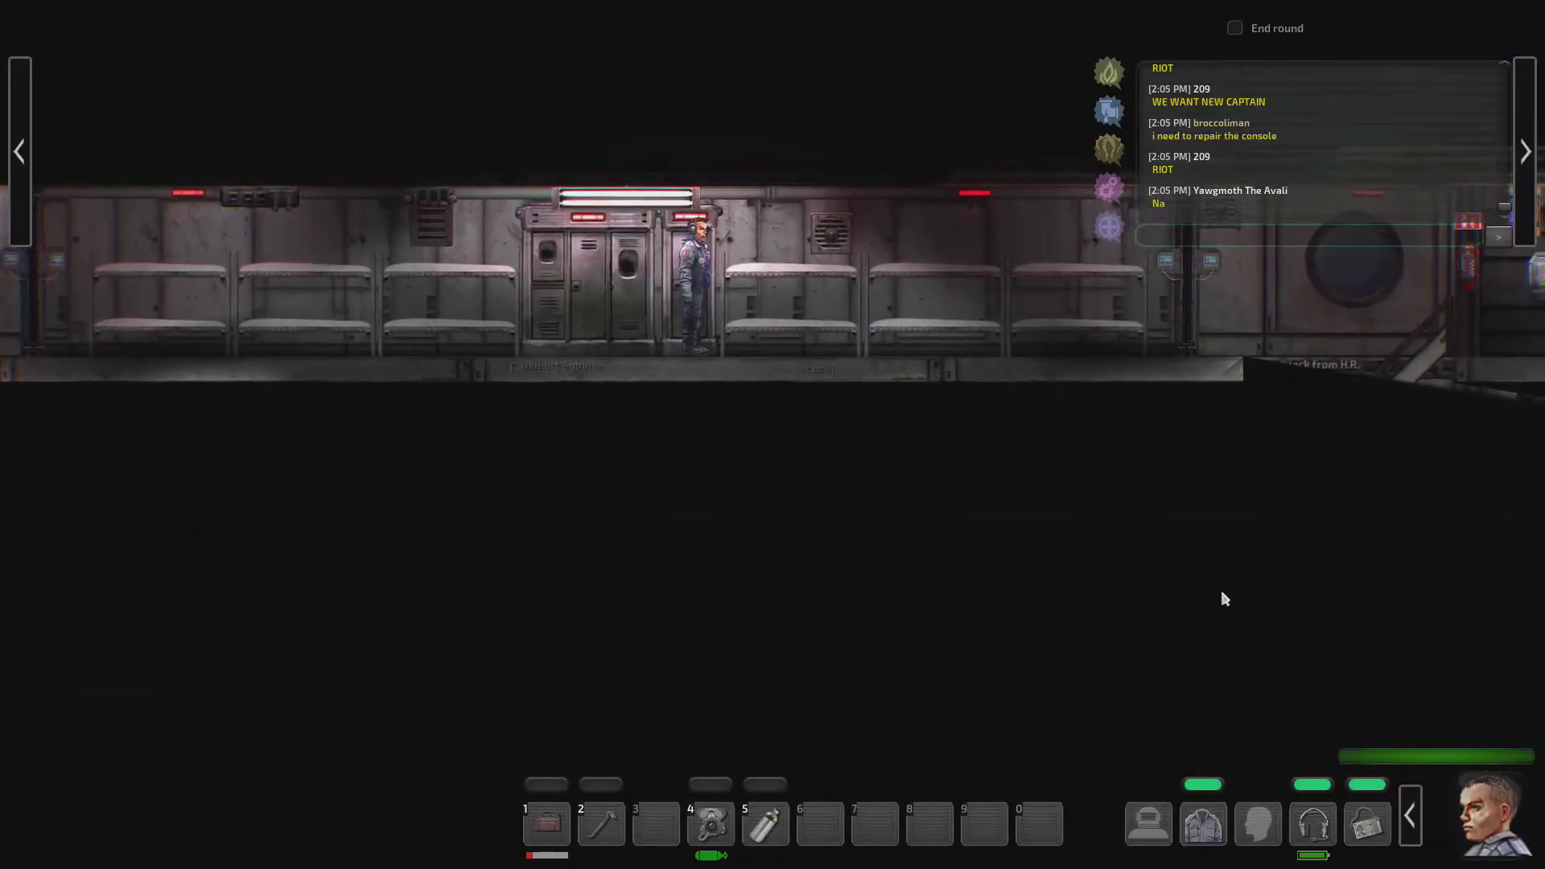
scroll(1086, 456, "up", 2)
scroll(1067, 501, "up", 2)
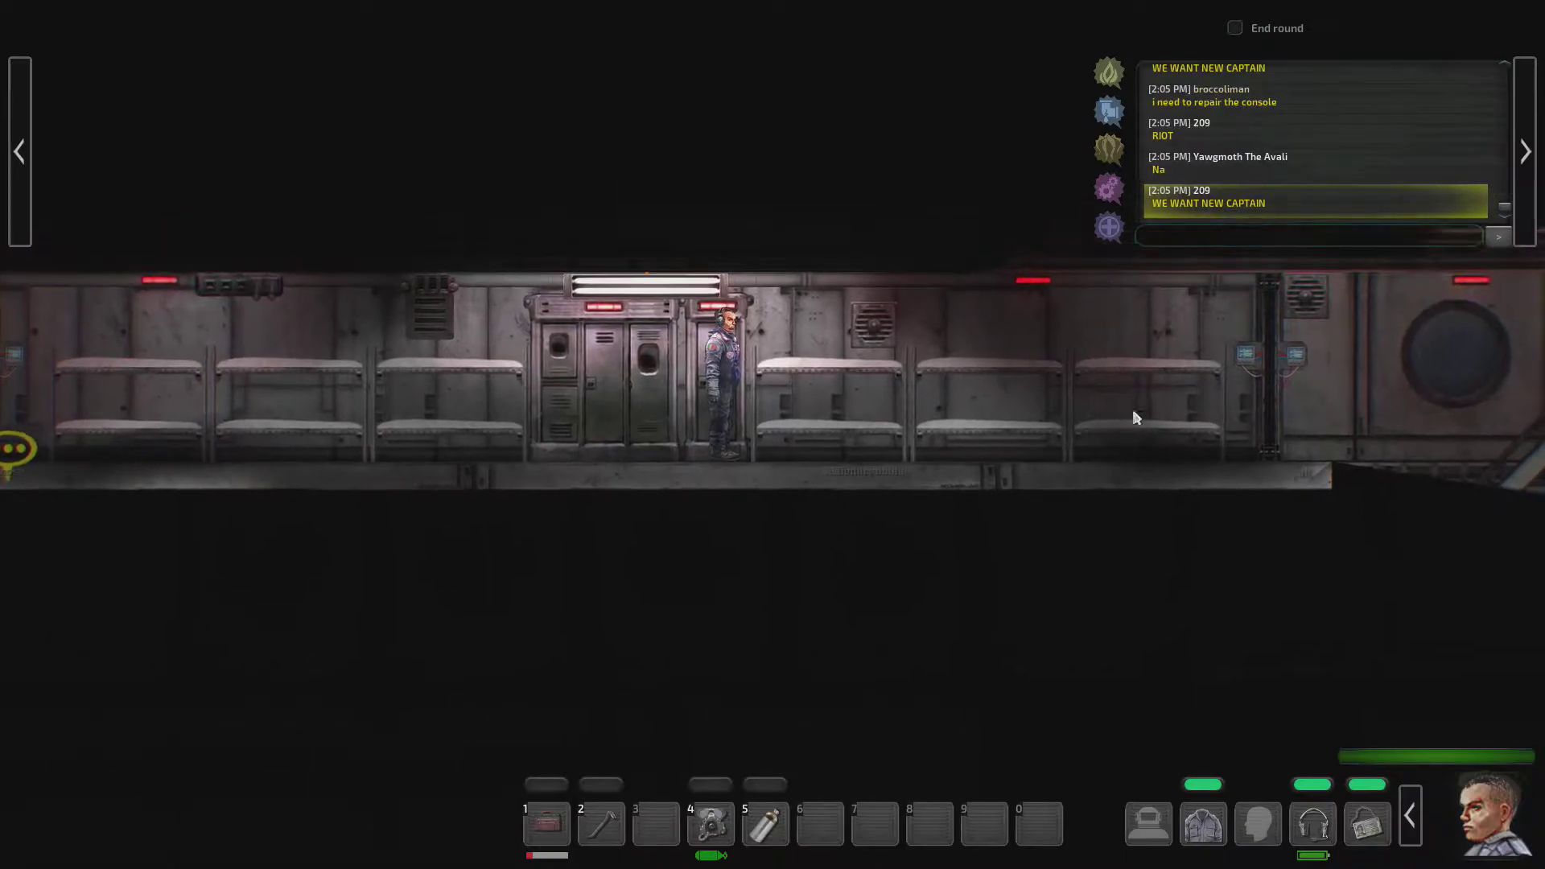
Step: Walk left through the bunk quarters and bring up the fabricator's recipe list
key("a")
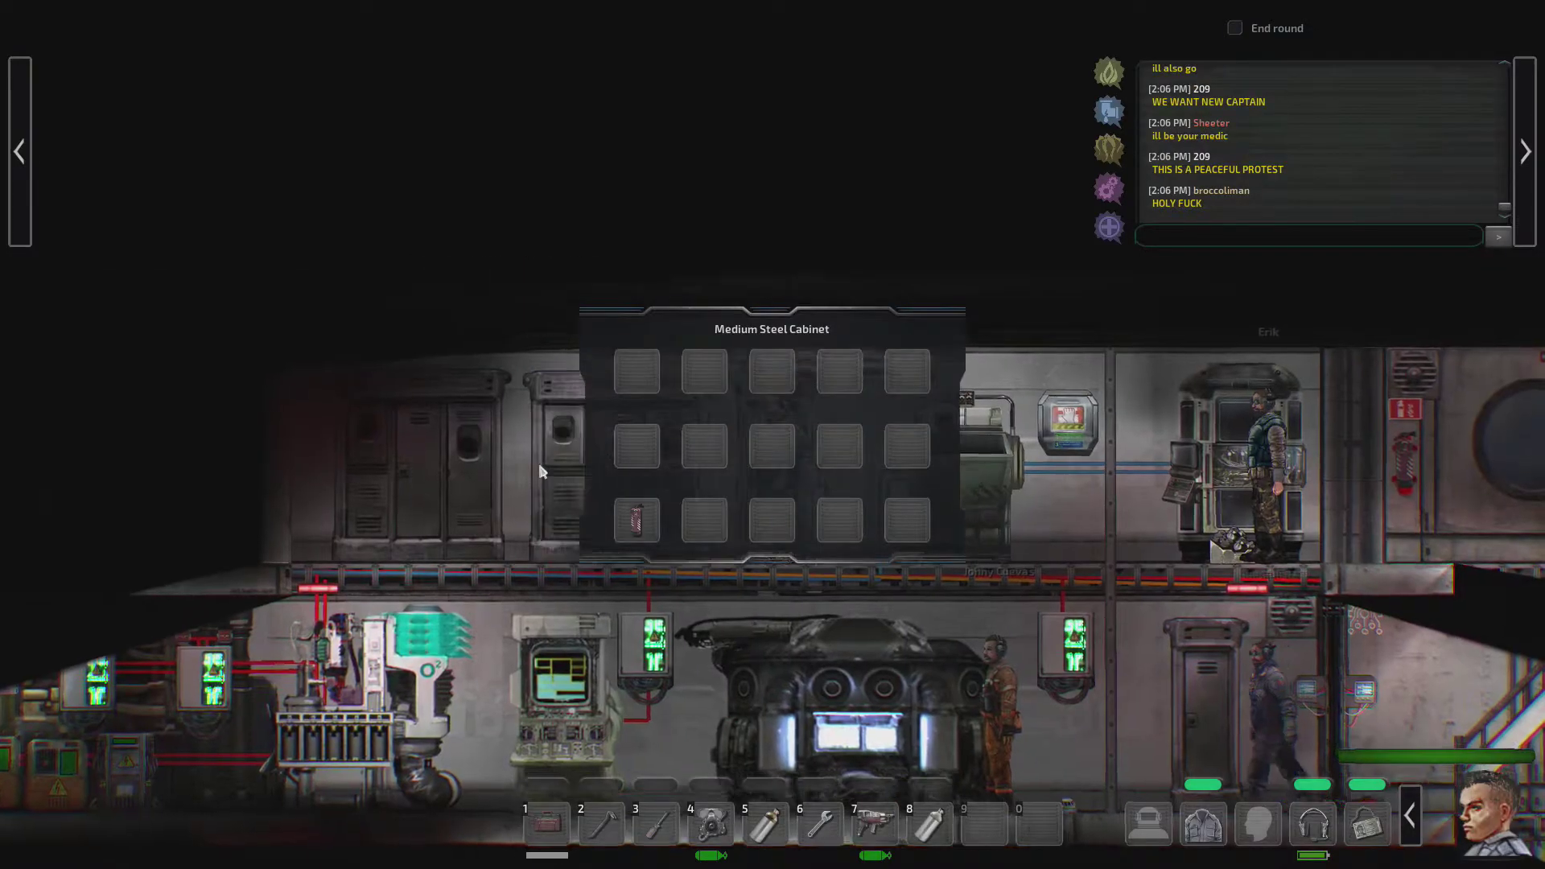
key("a")
key("e")
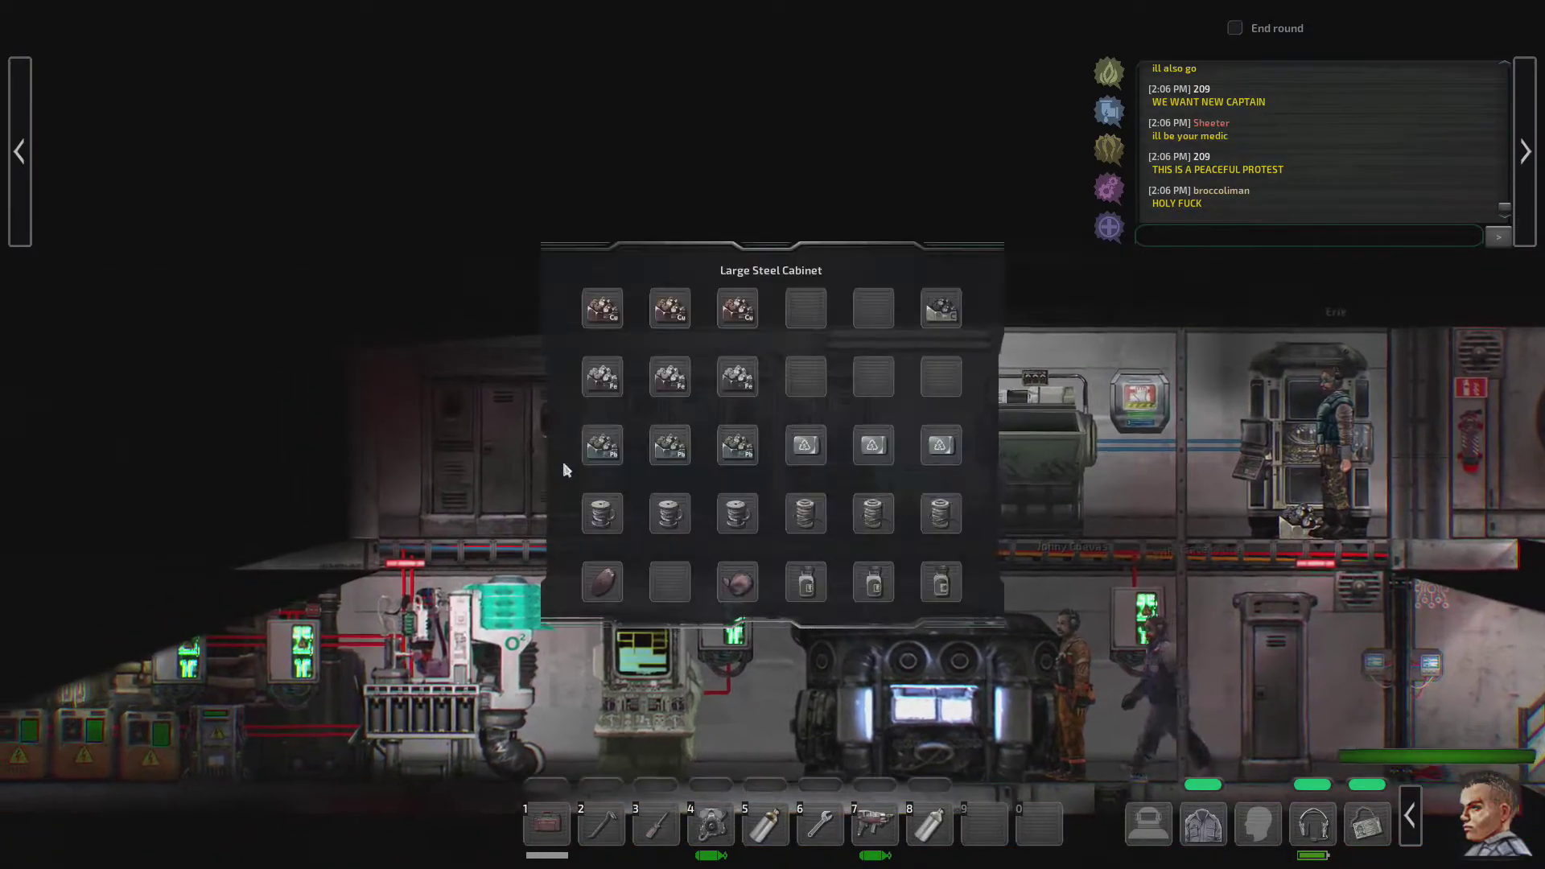
key("a")
key("a")
key("e")
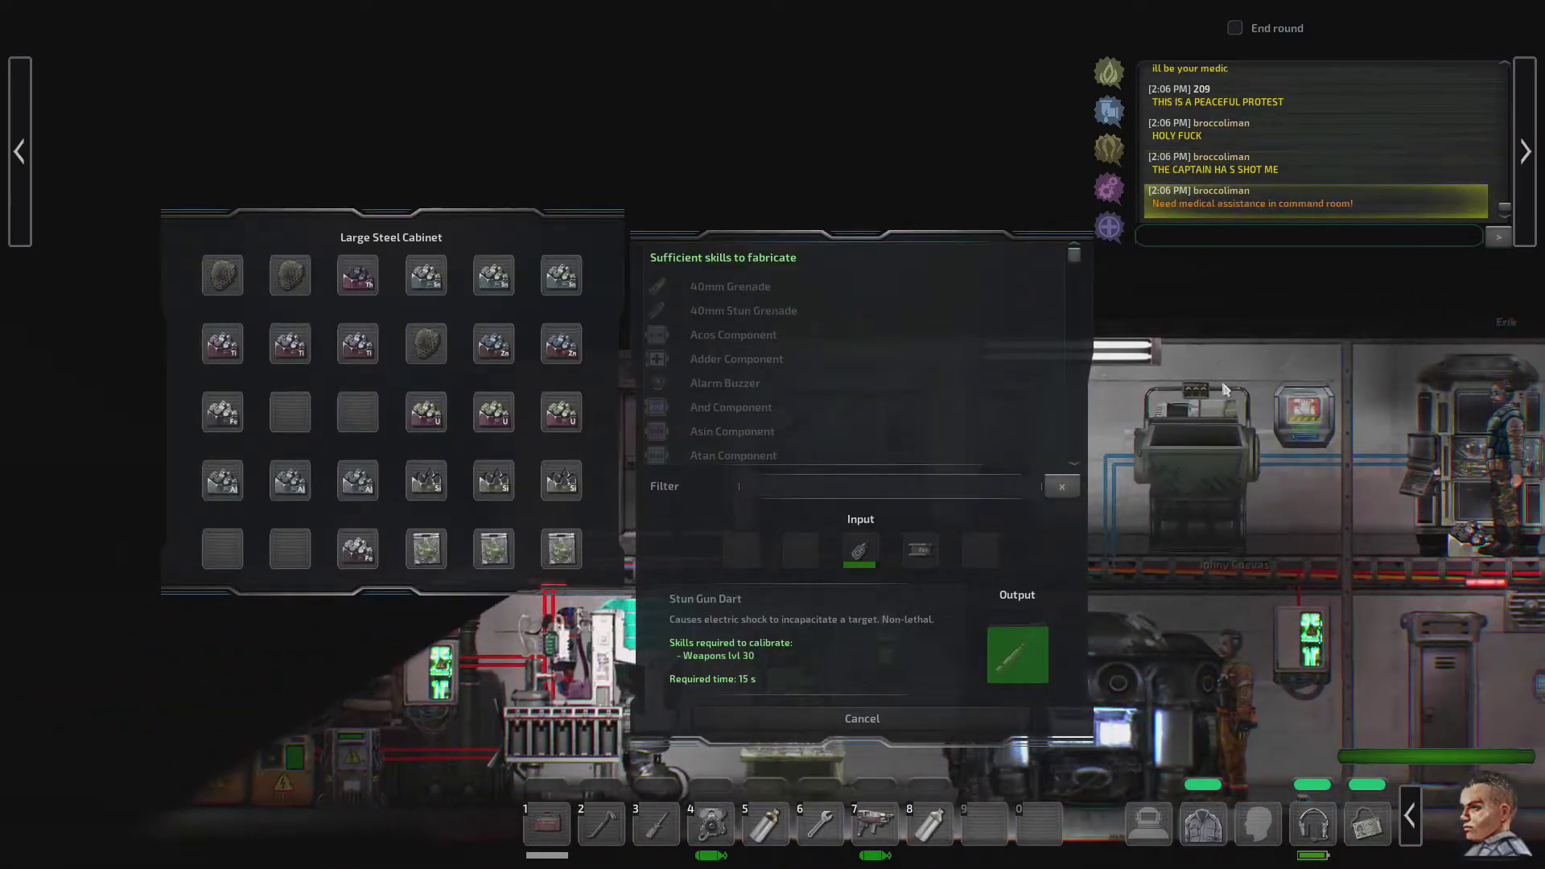
Step: Leave the fabricator, walk right into the next room, and take a toolbox into hotbar slot 9
key("Escape")
key("d")
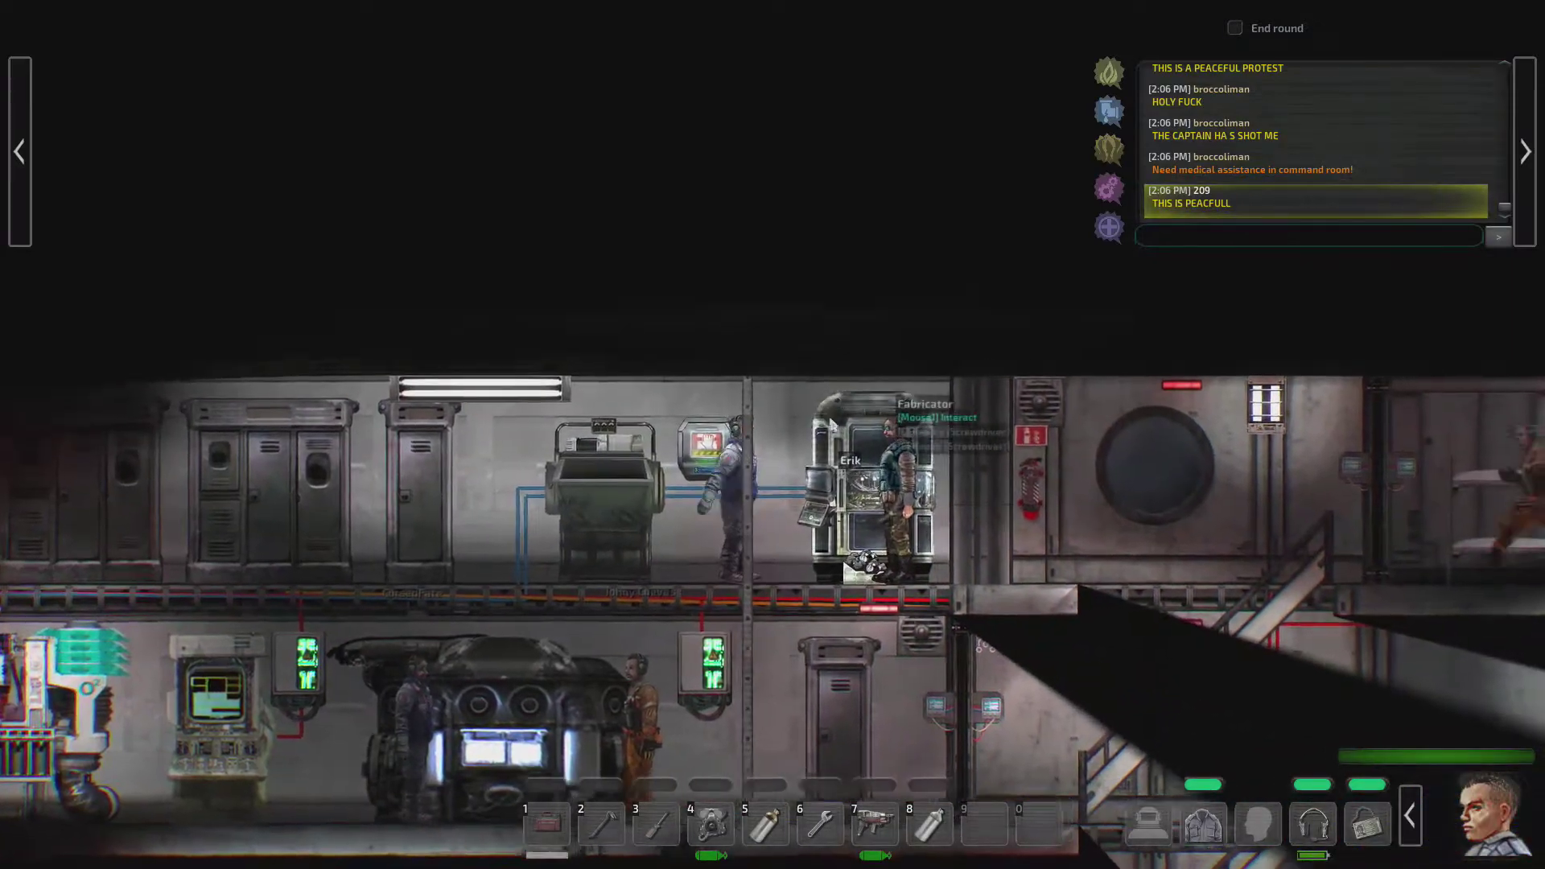
key("d")
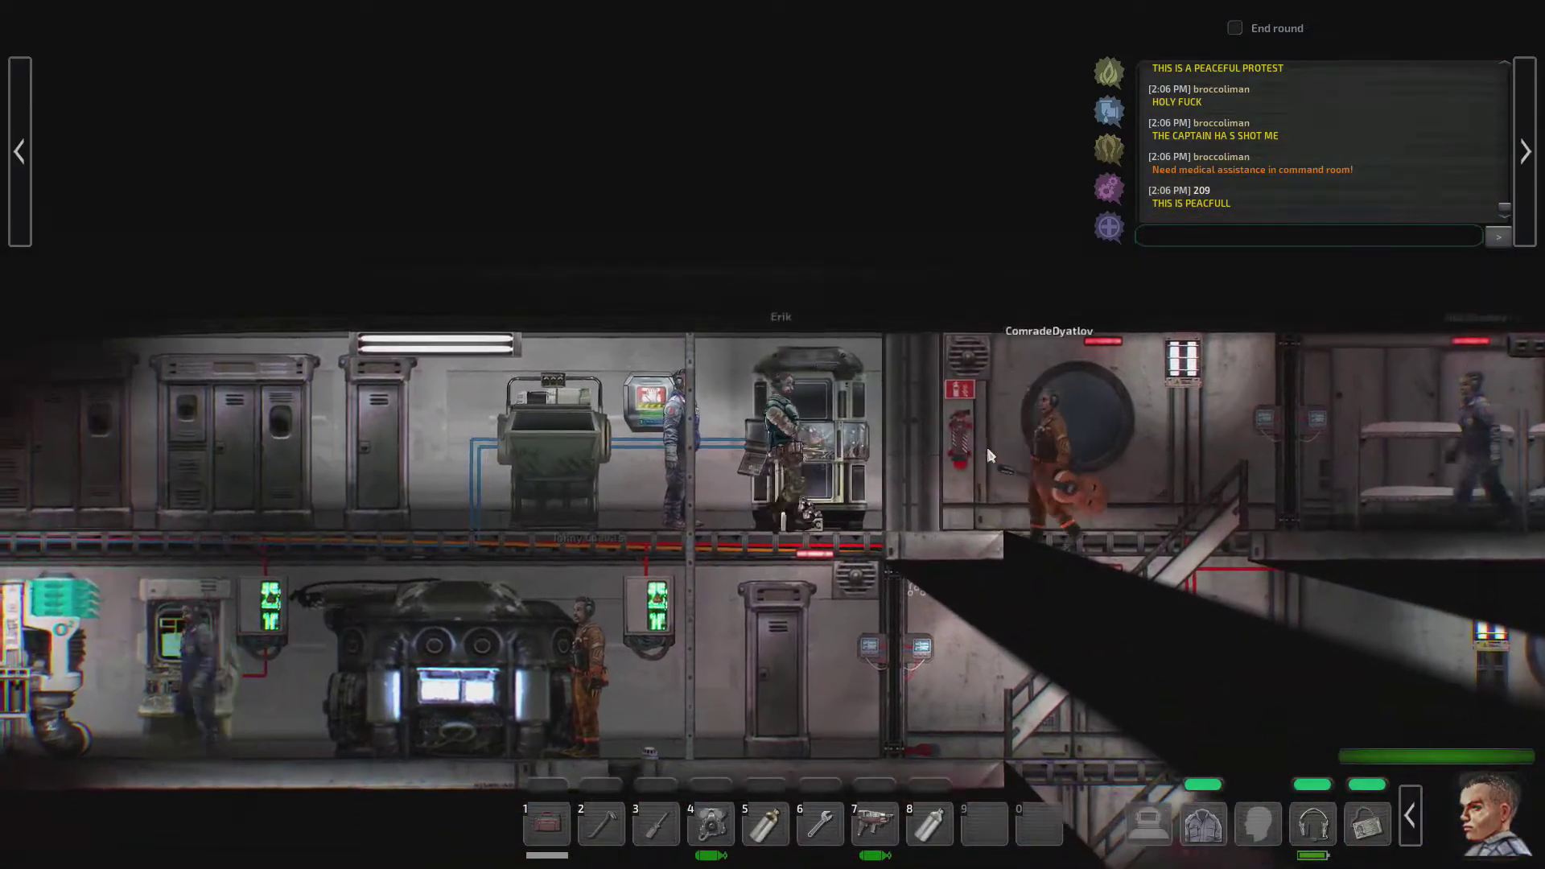
key("d")
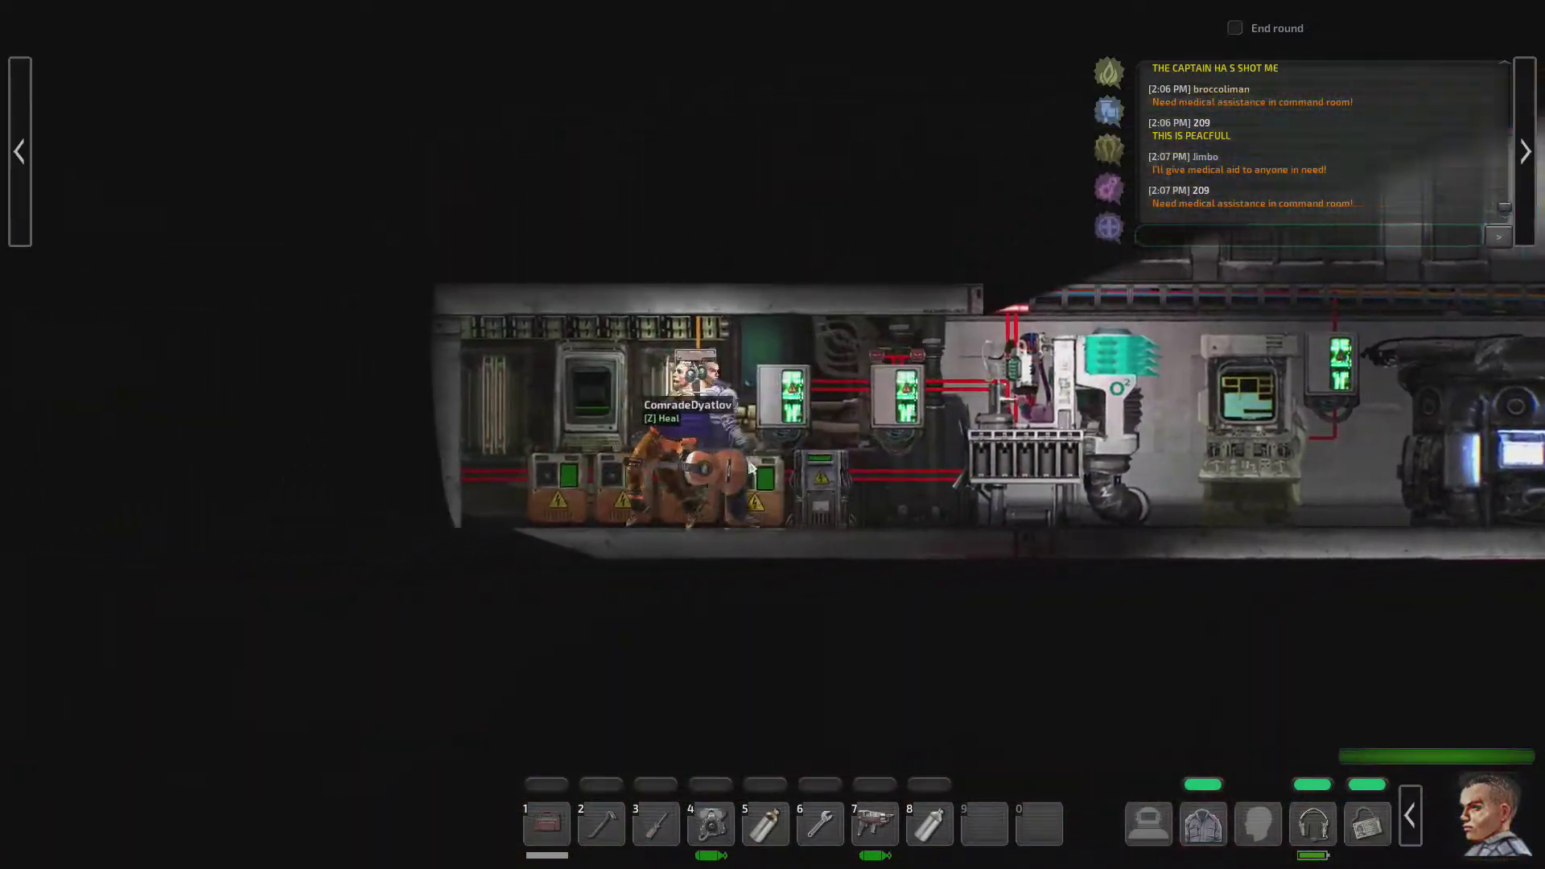
left_click(987, 825)
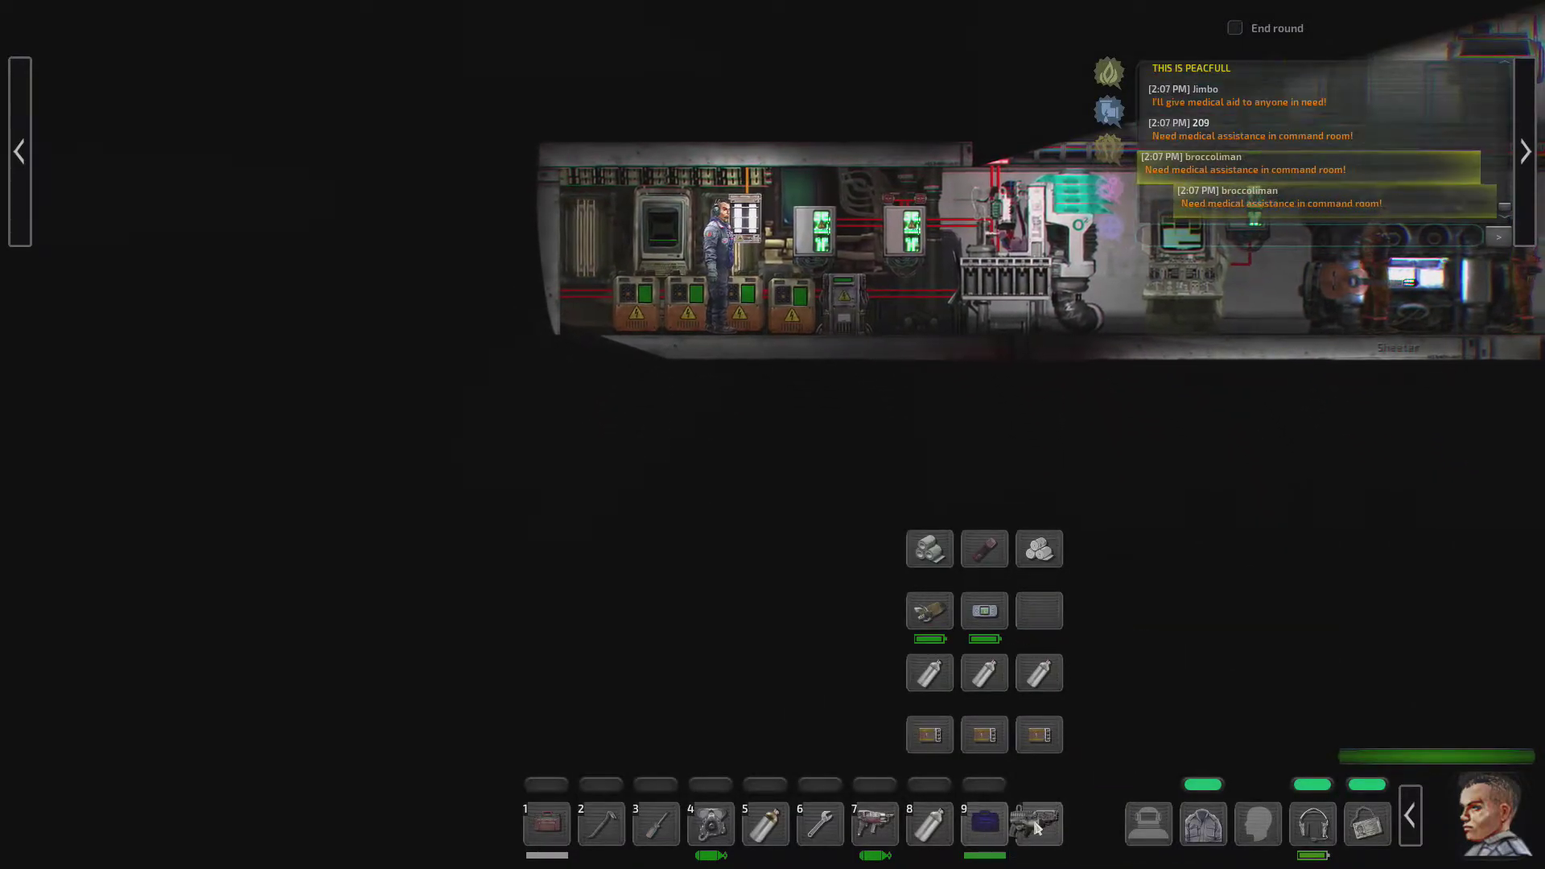
Step: Put the toolbox in hotbar slot 1 and walk down the stairs to the lower deck
left_click(549, 825)
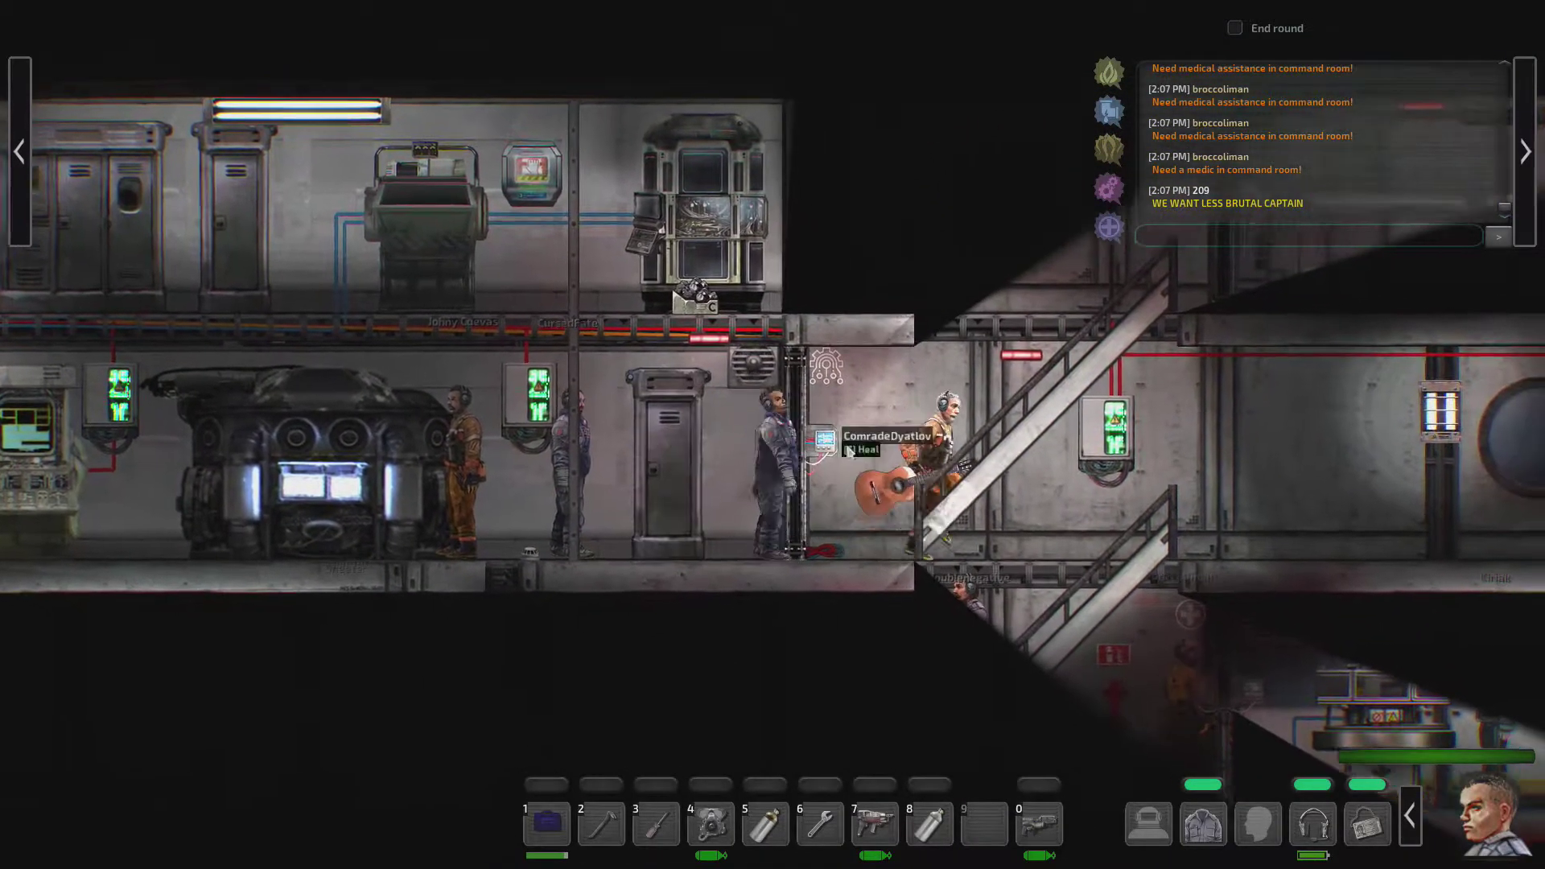
key("d")
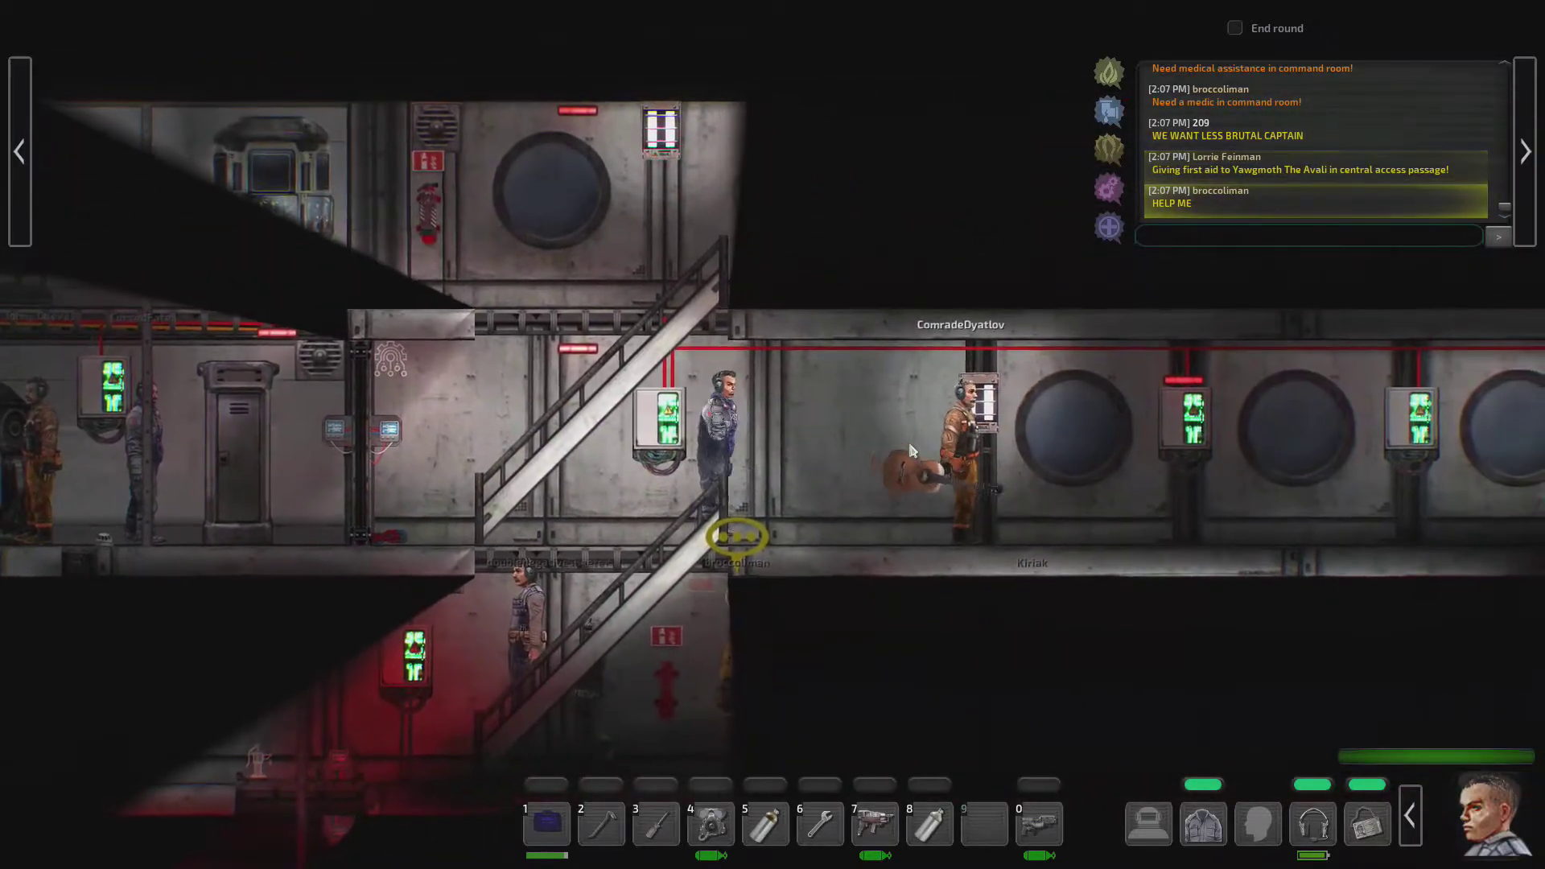
key("a")
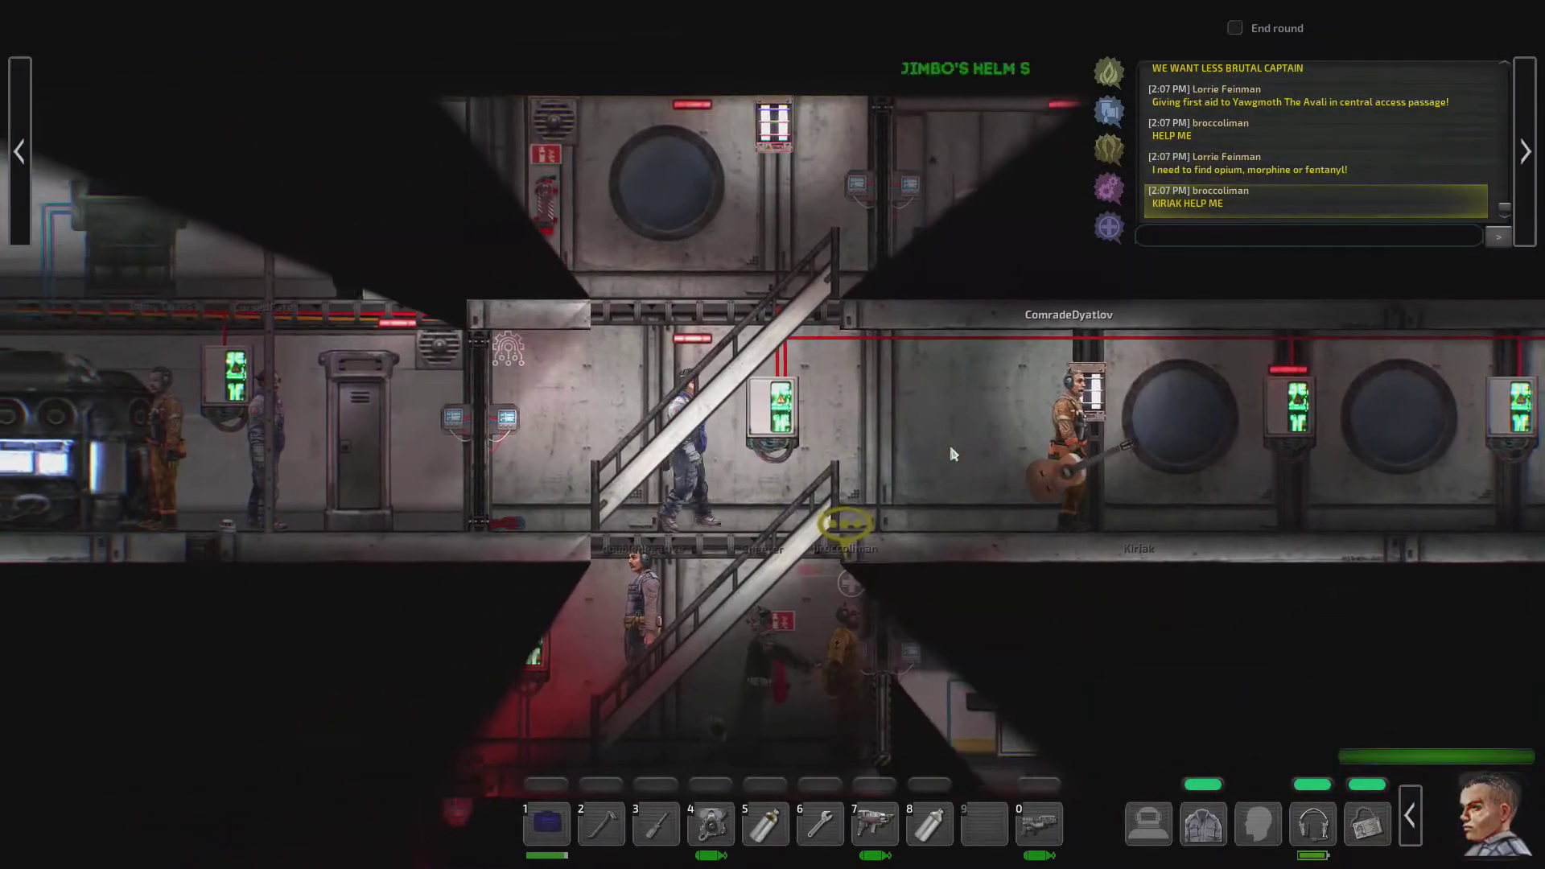
key("a")
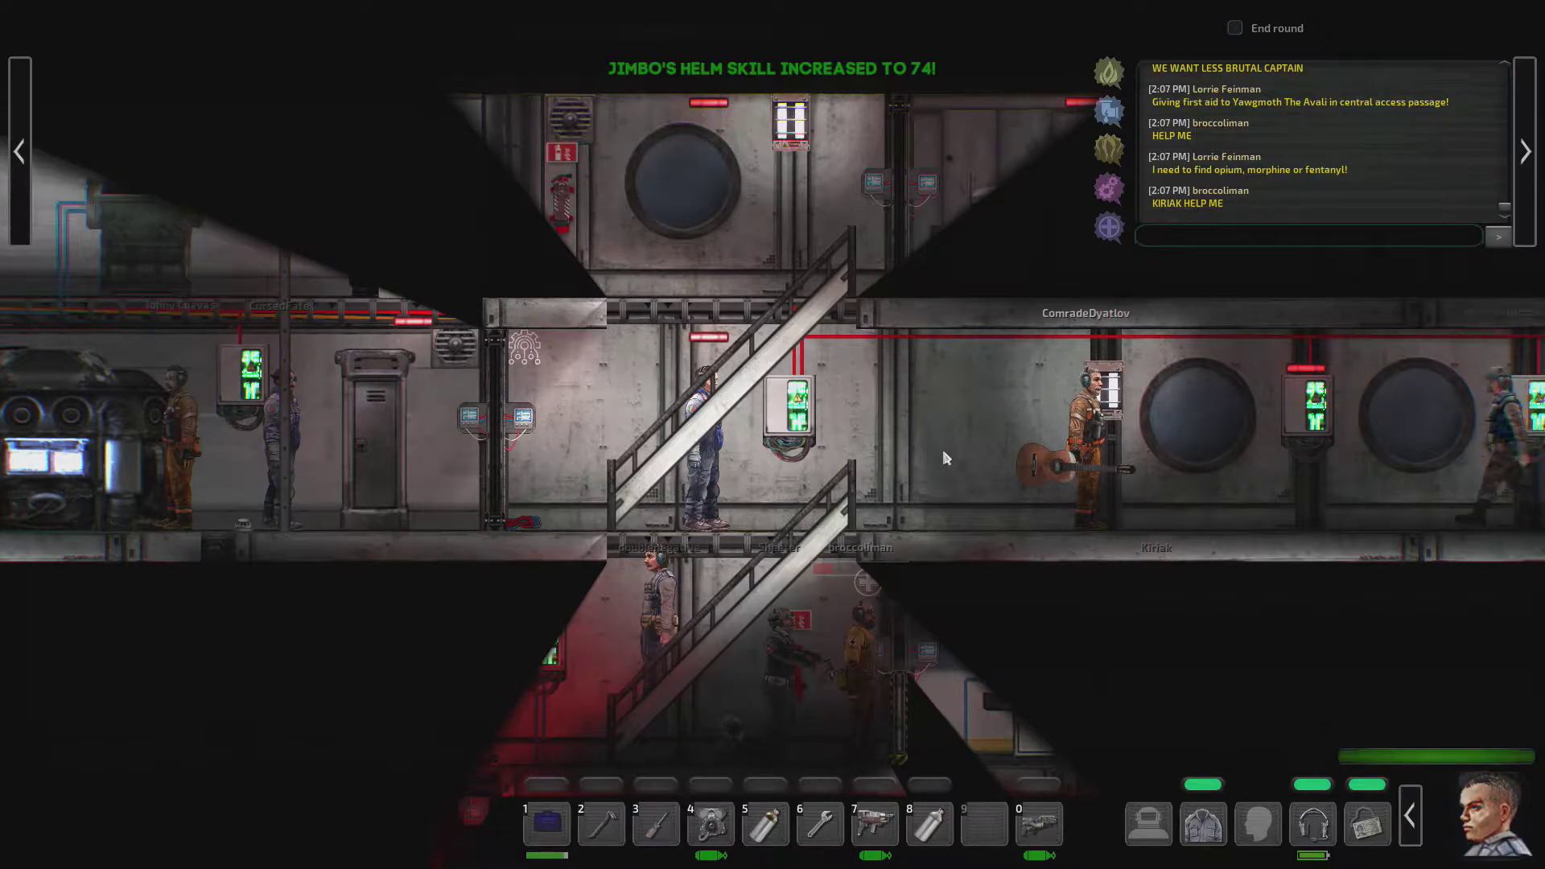
key("d")
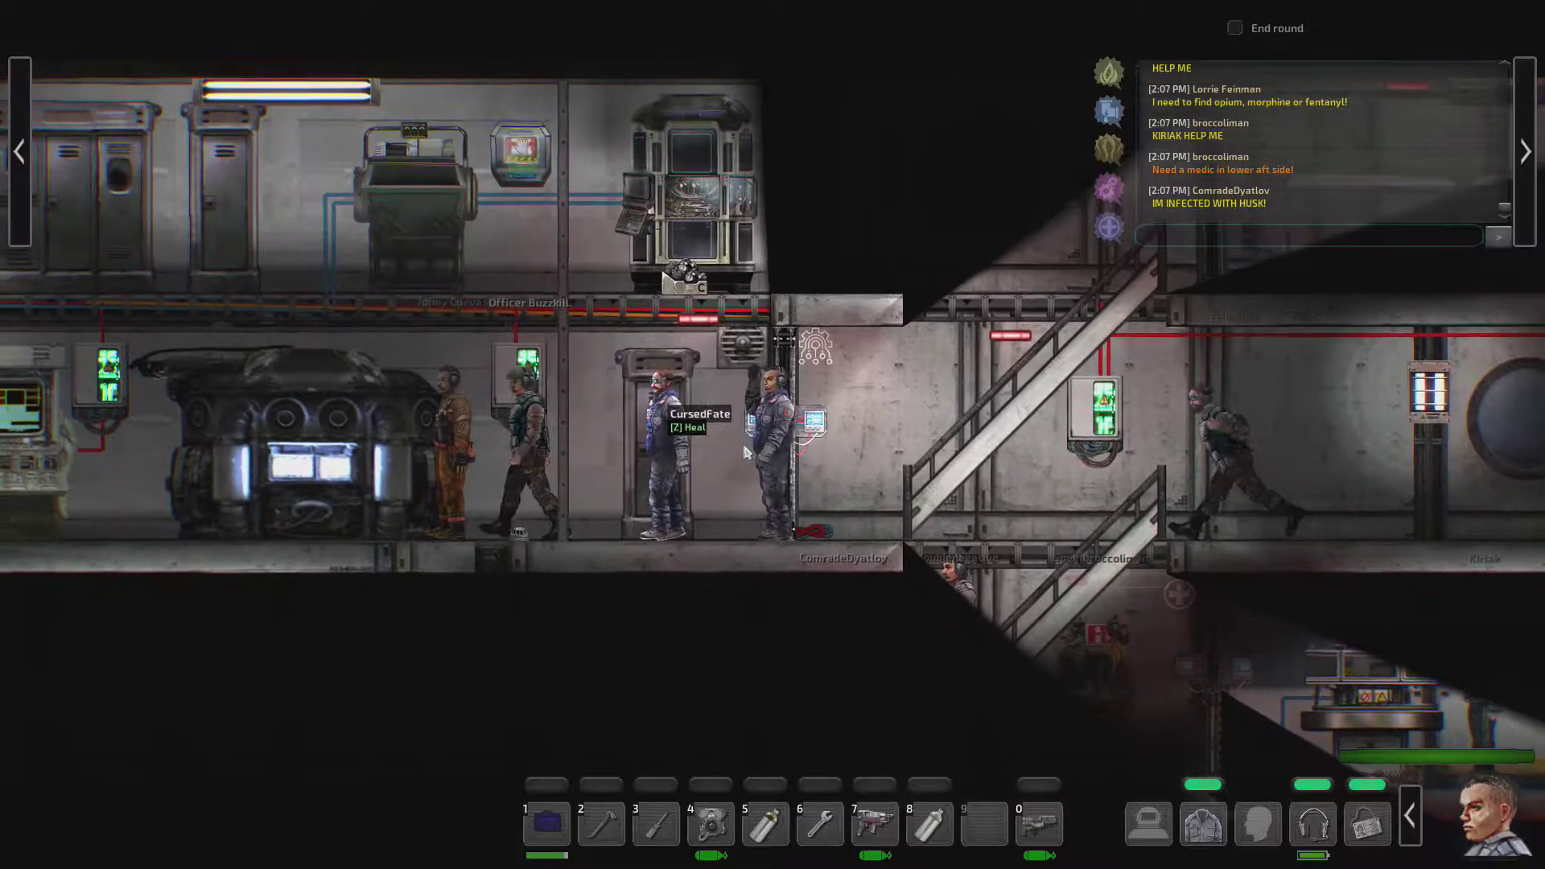
key("d")
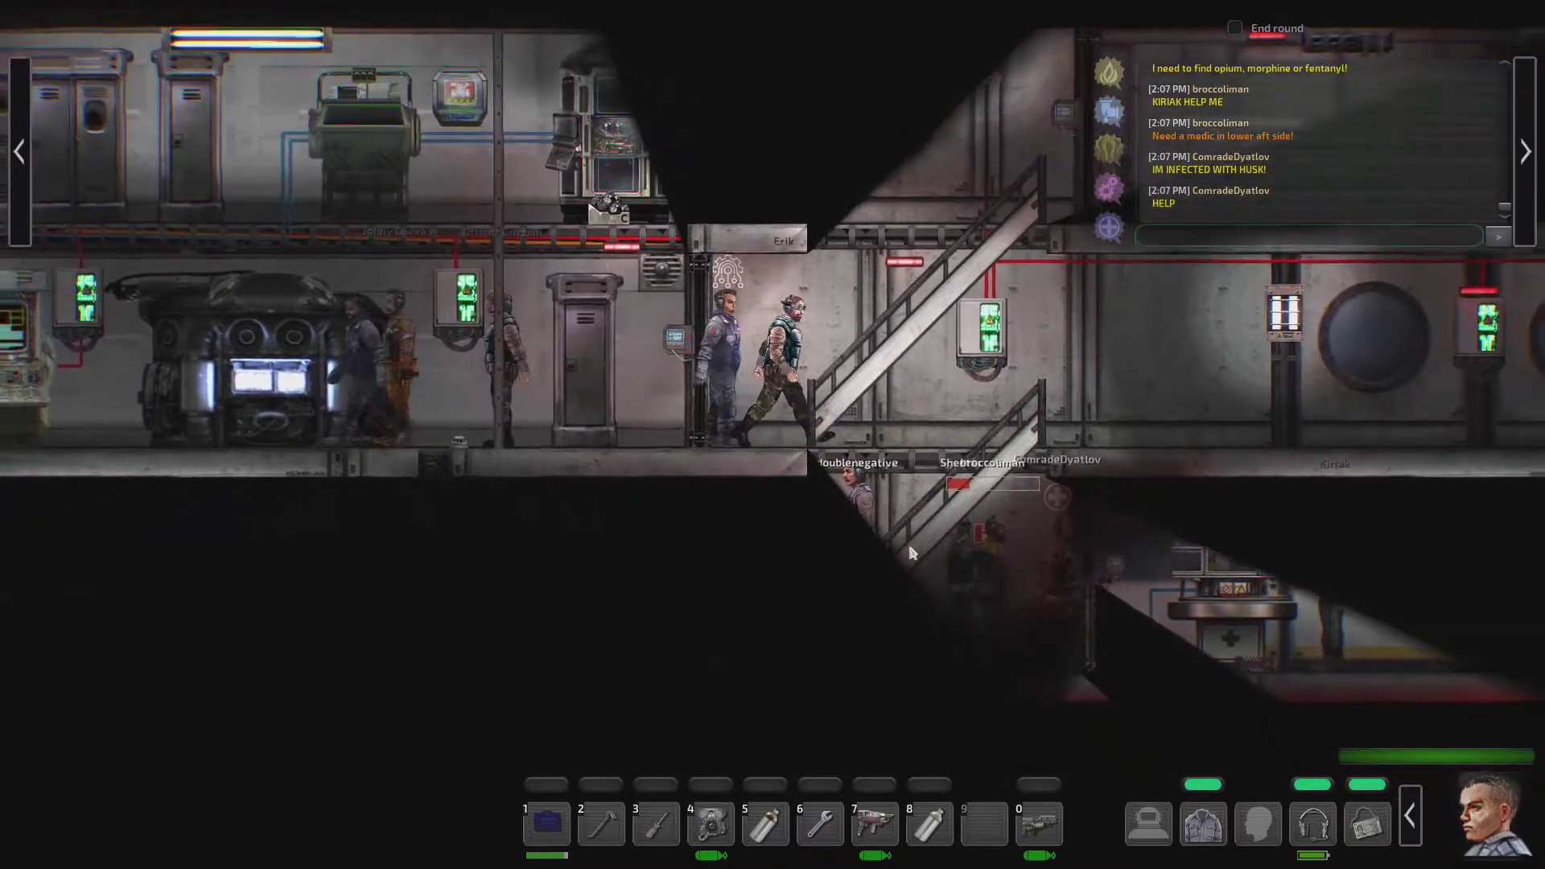
key("s")
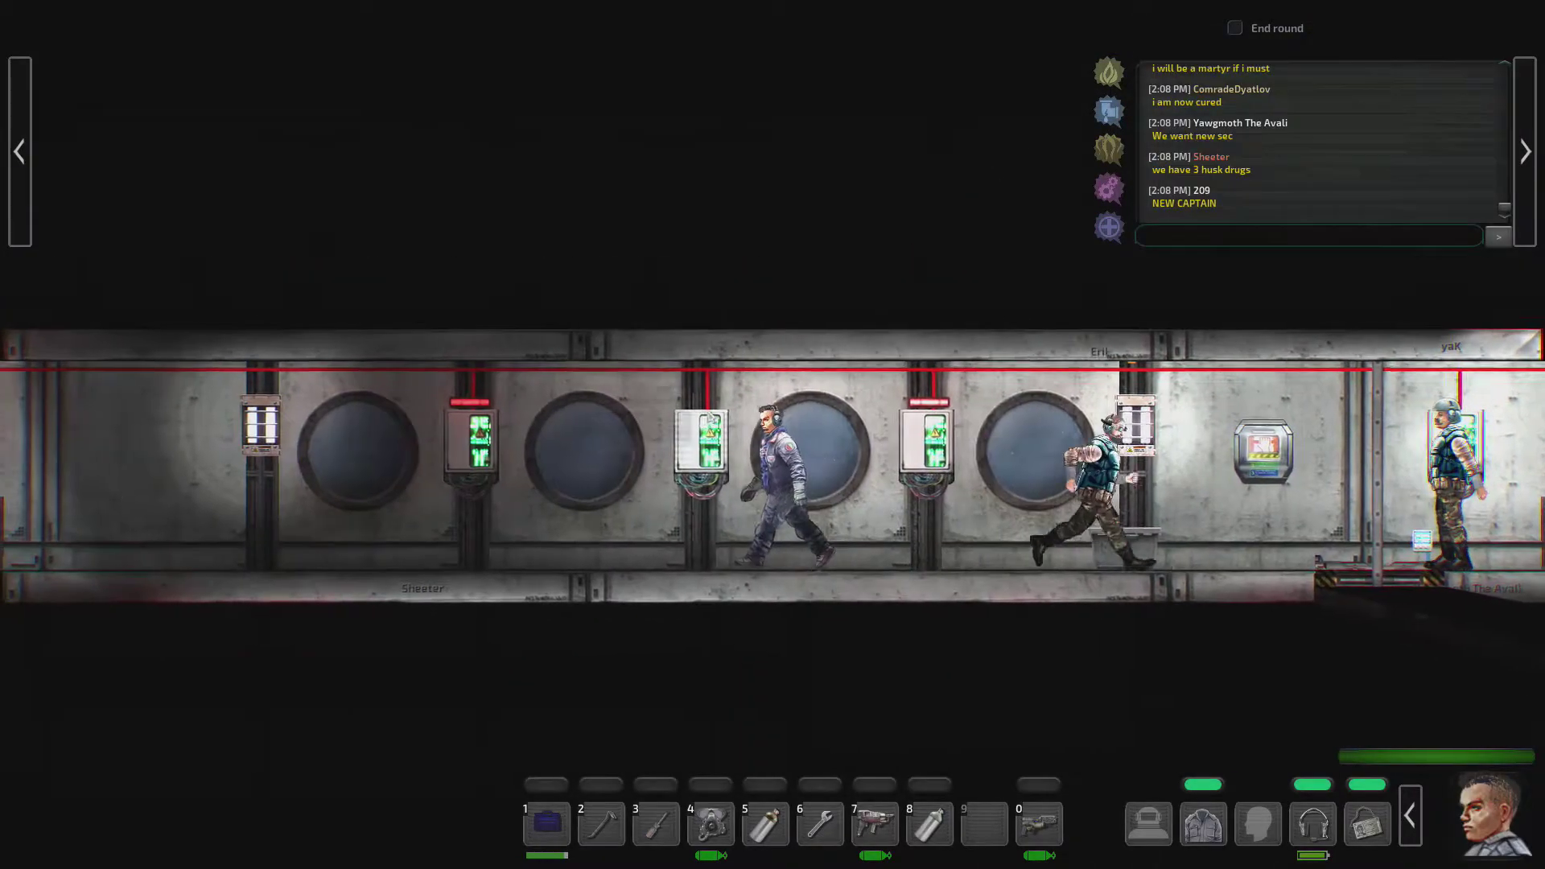
Step: Walk left along the lower corridor past the Supplies Cabinet, then back right toward the stairs
key("a")
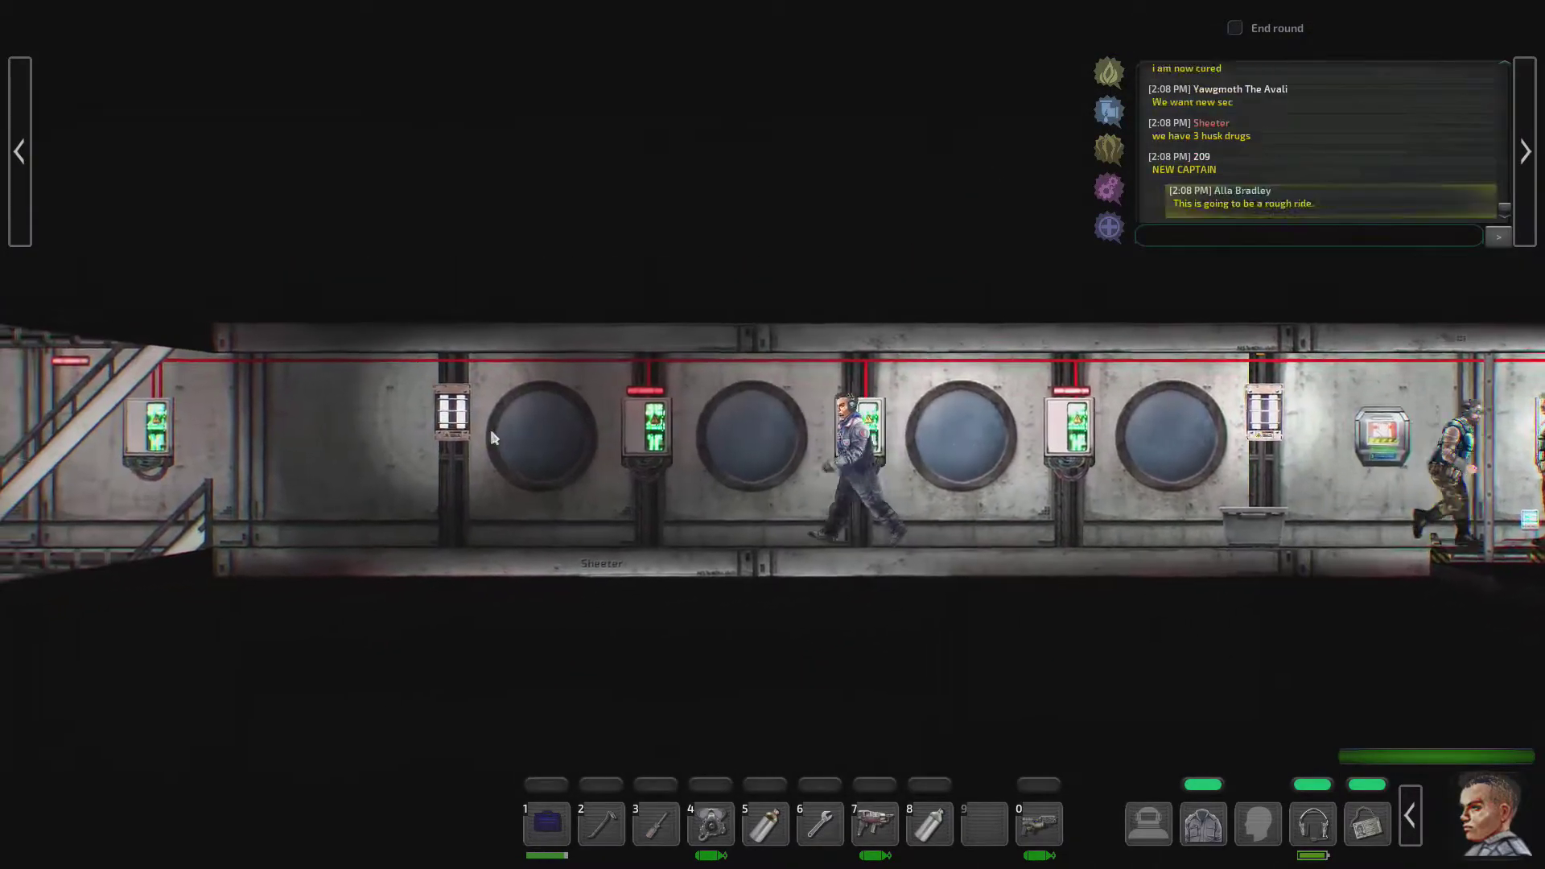
key("a")
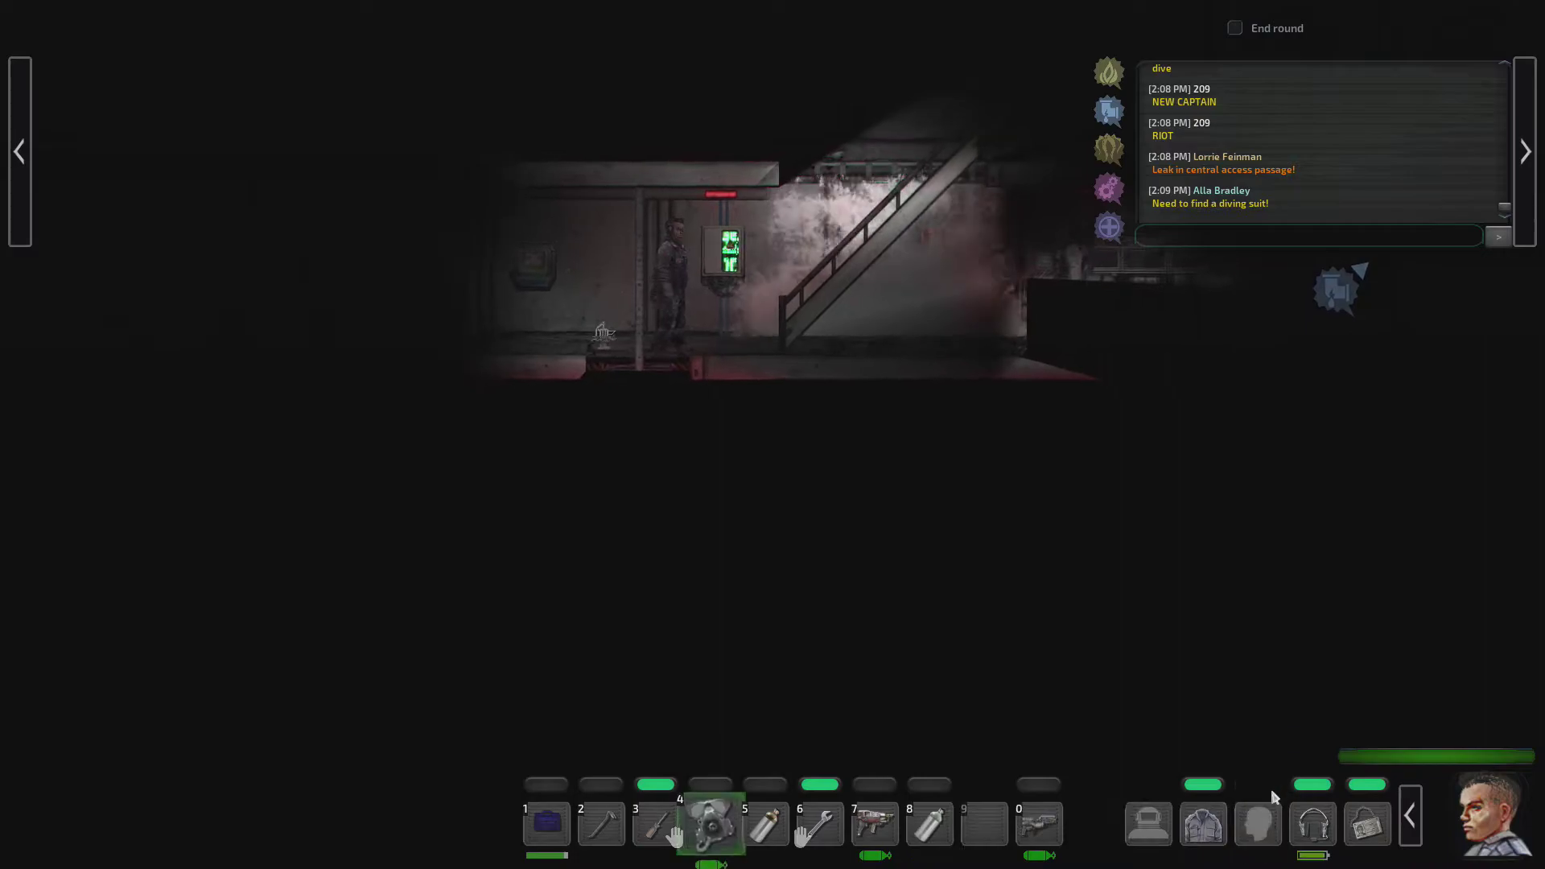
scroll(694, 501, "up", 3)
key("a")
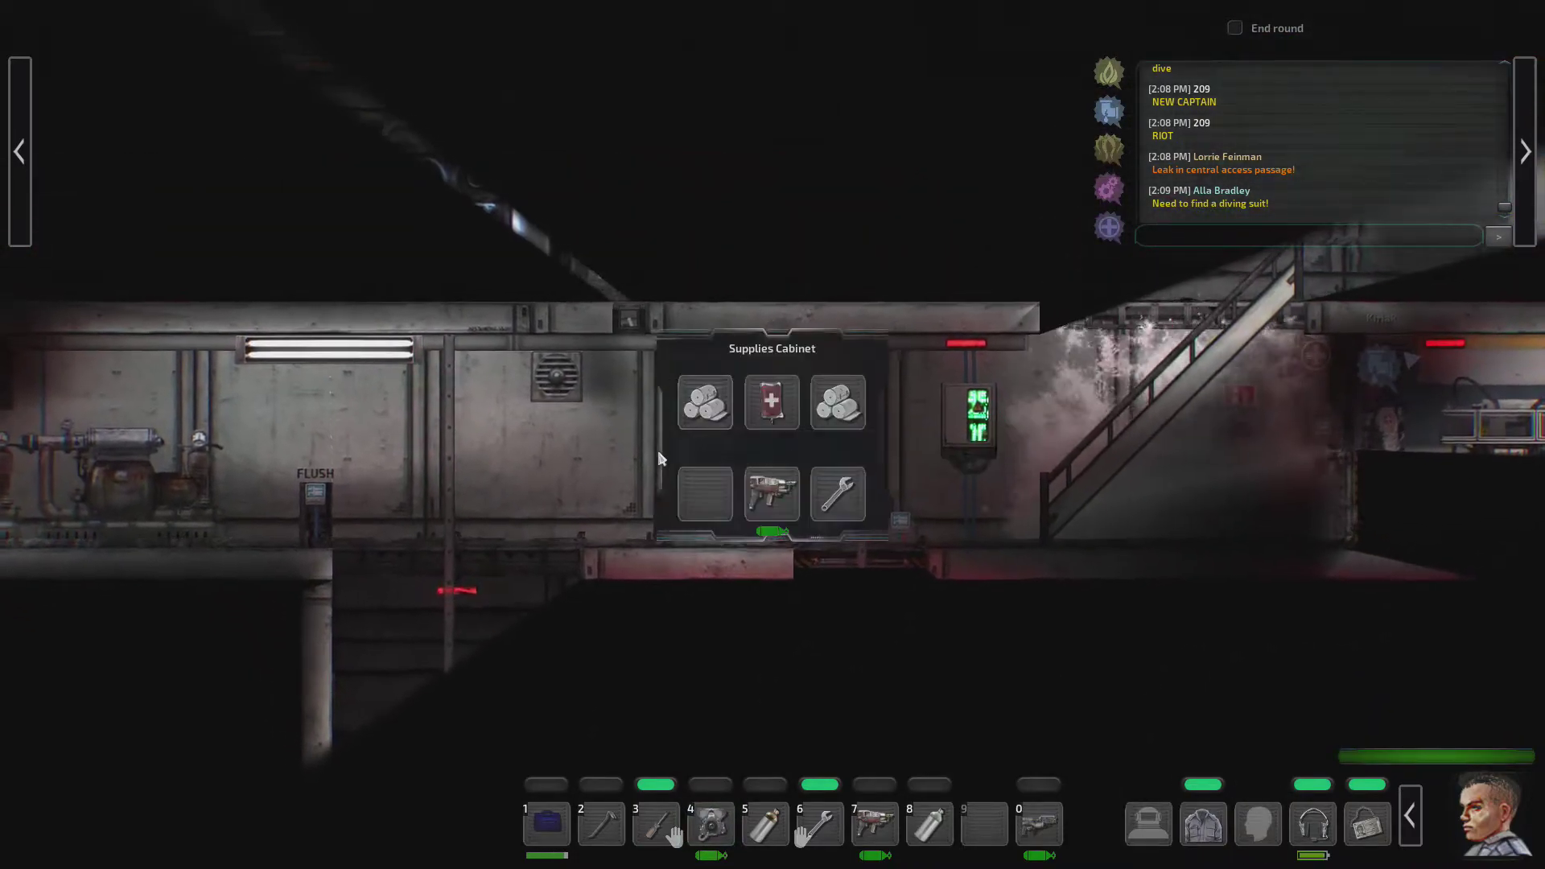
key("a")
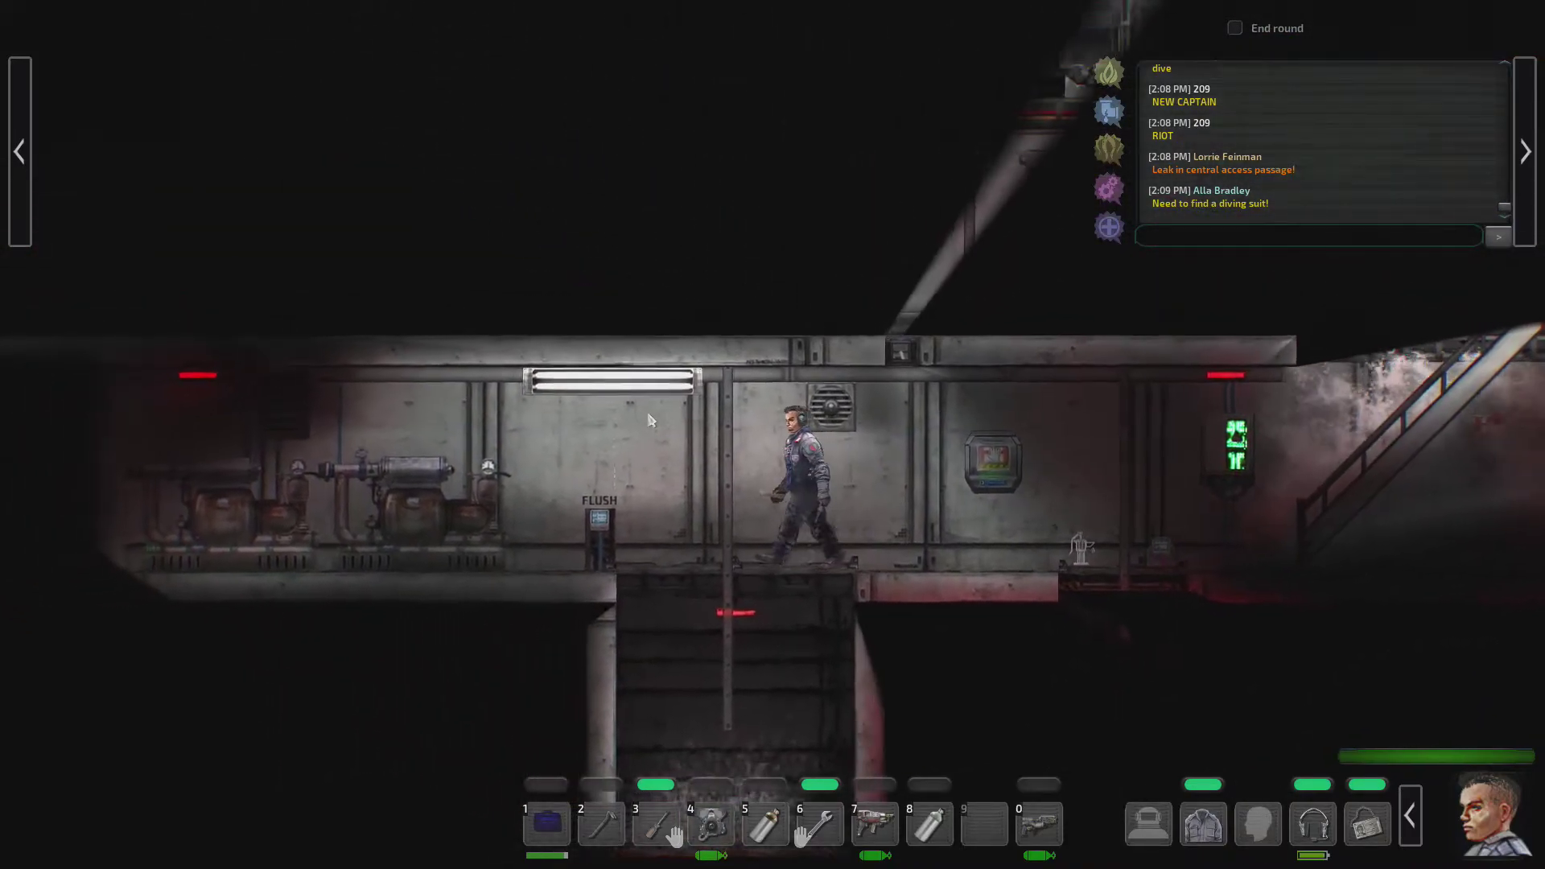
key("d")
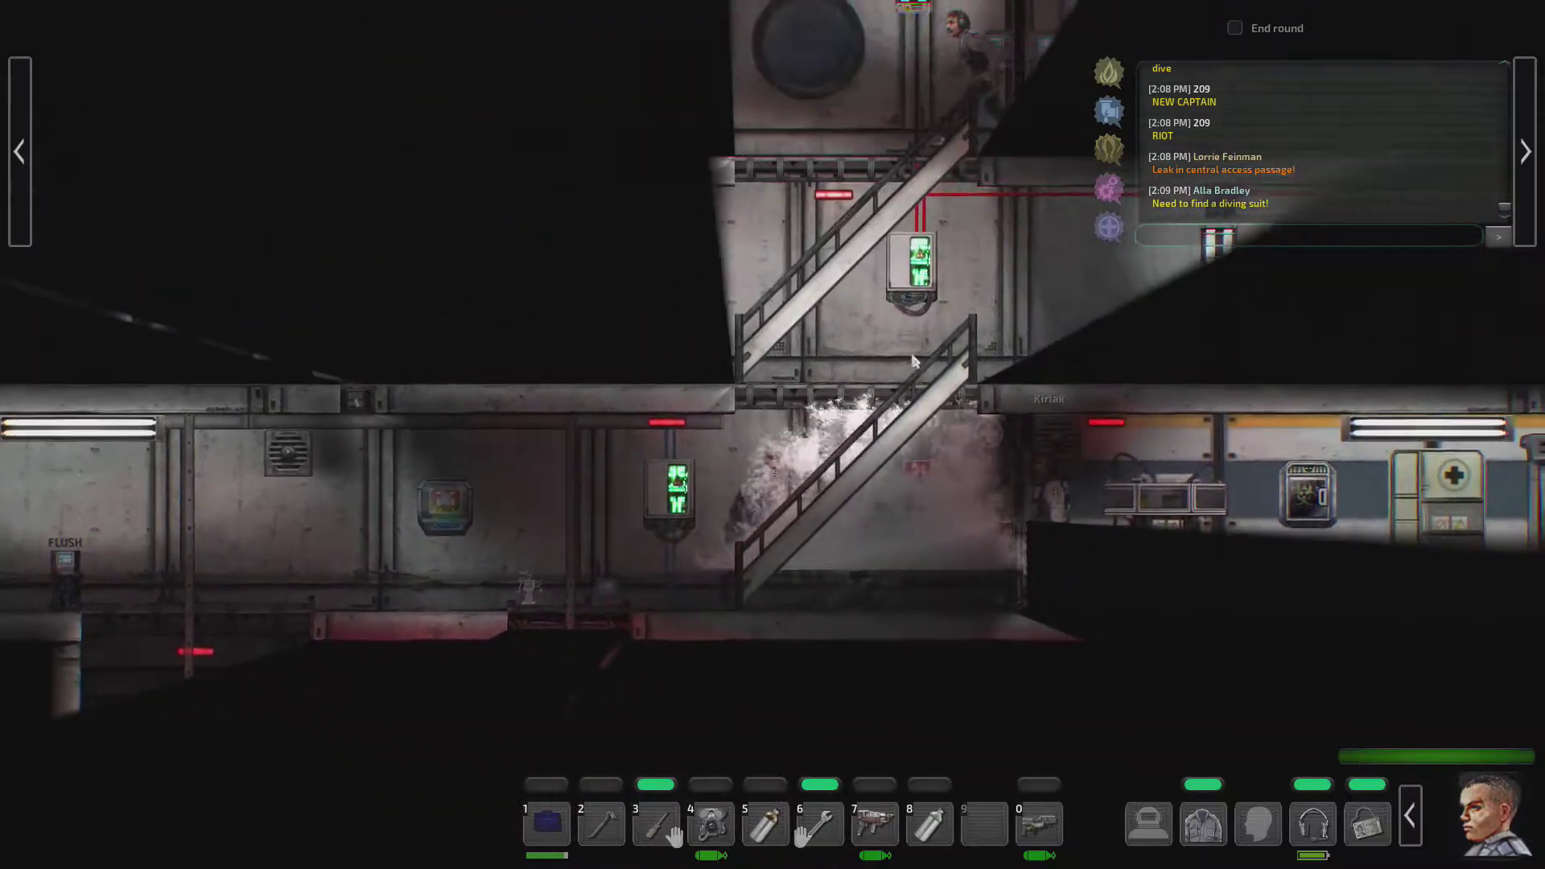
Step: Move up and down the stairs, ending with a climb toward the room beside the reactor
key("w")
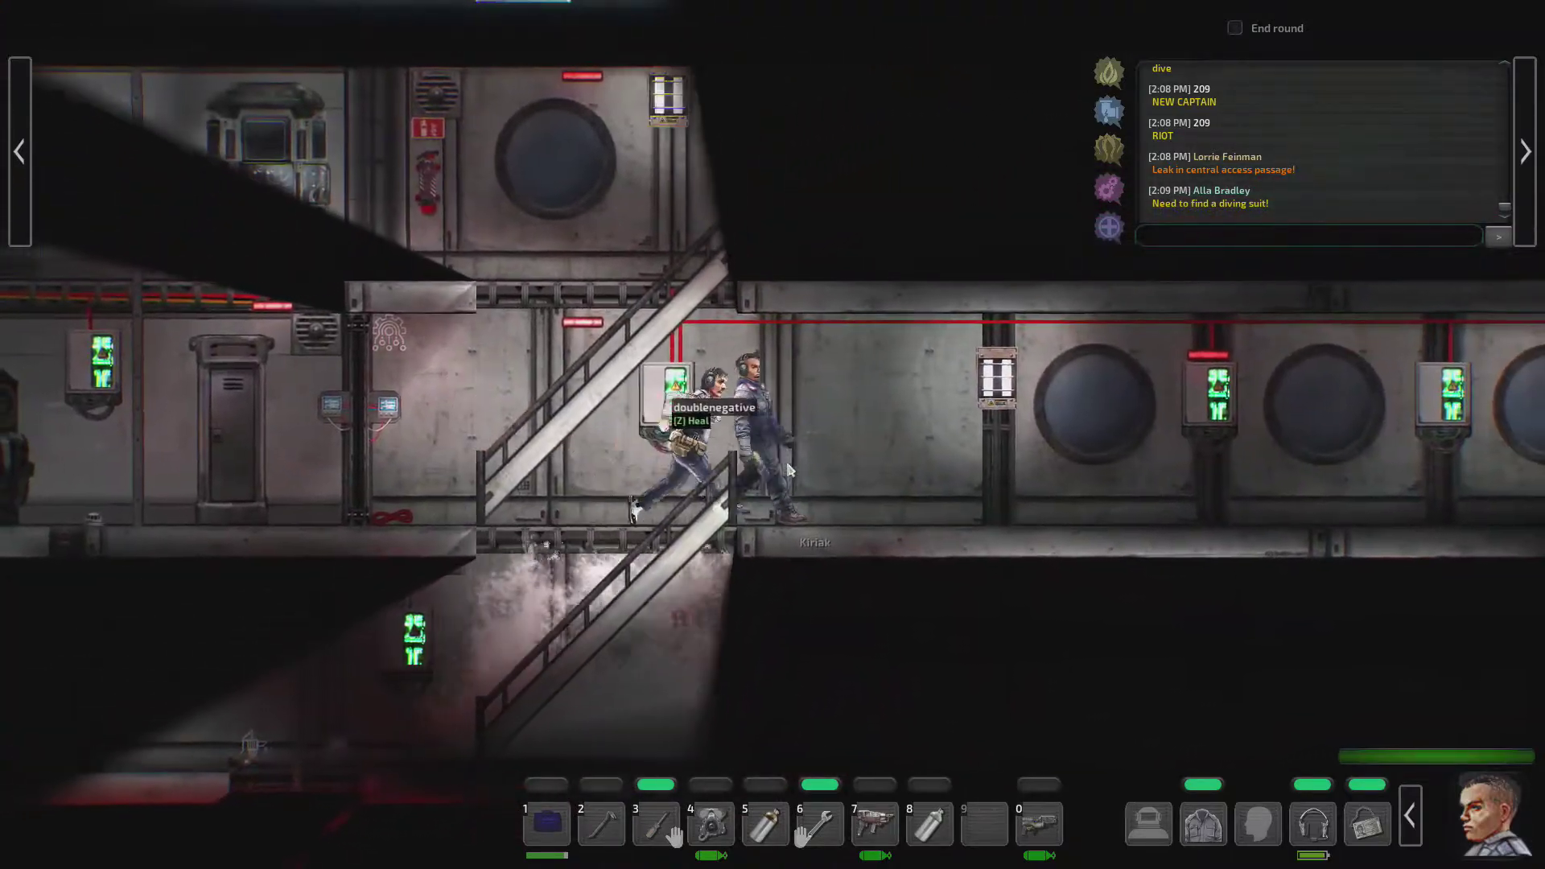
key("a")
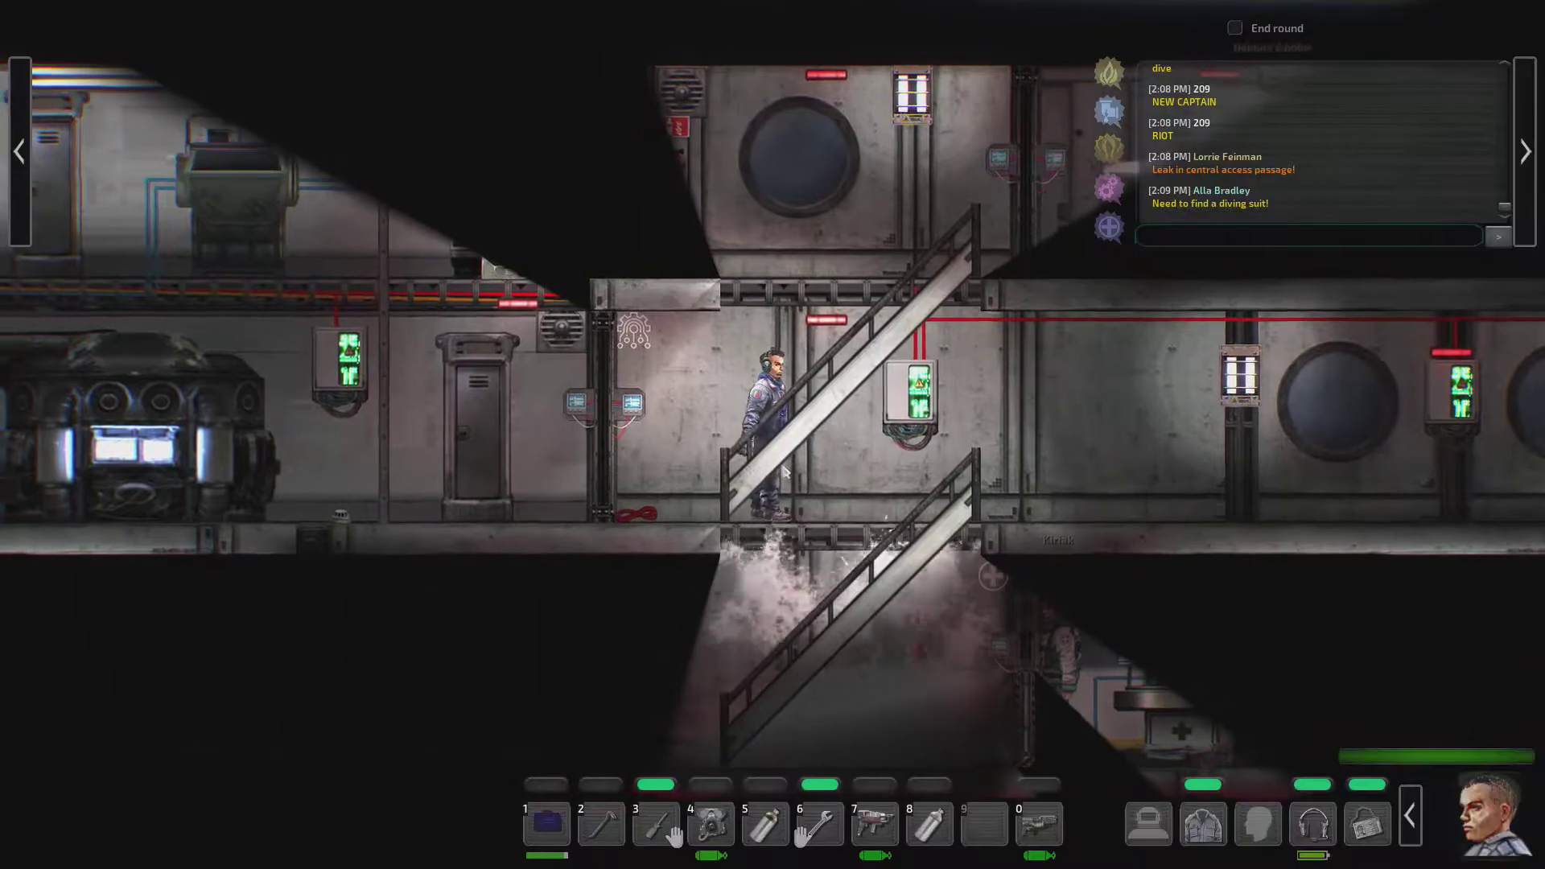
key("s")
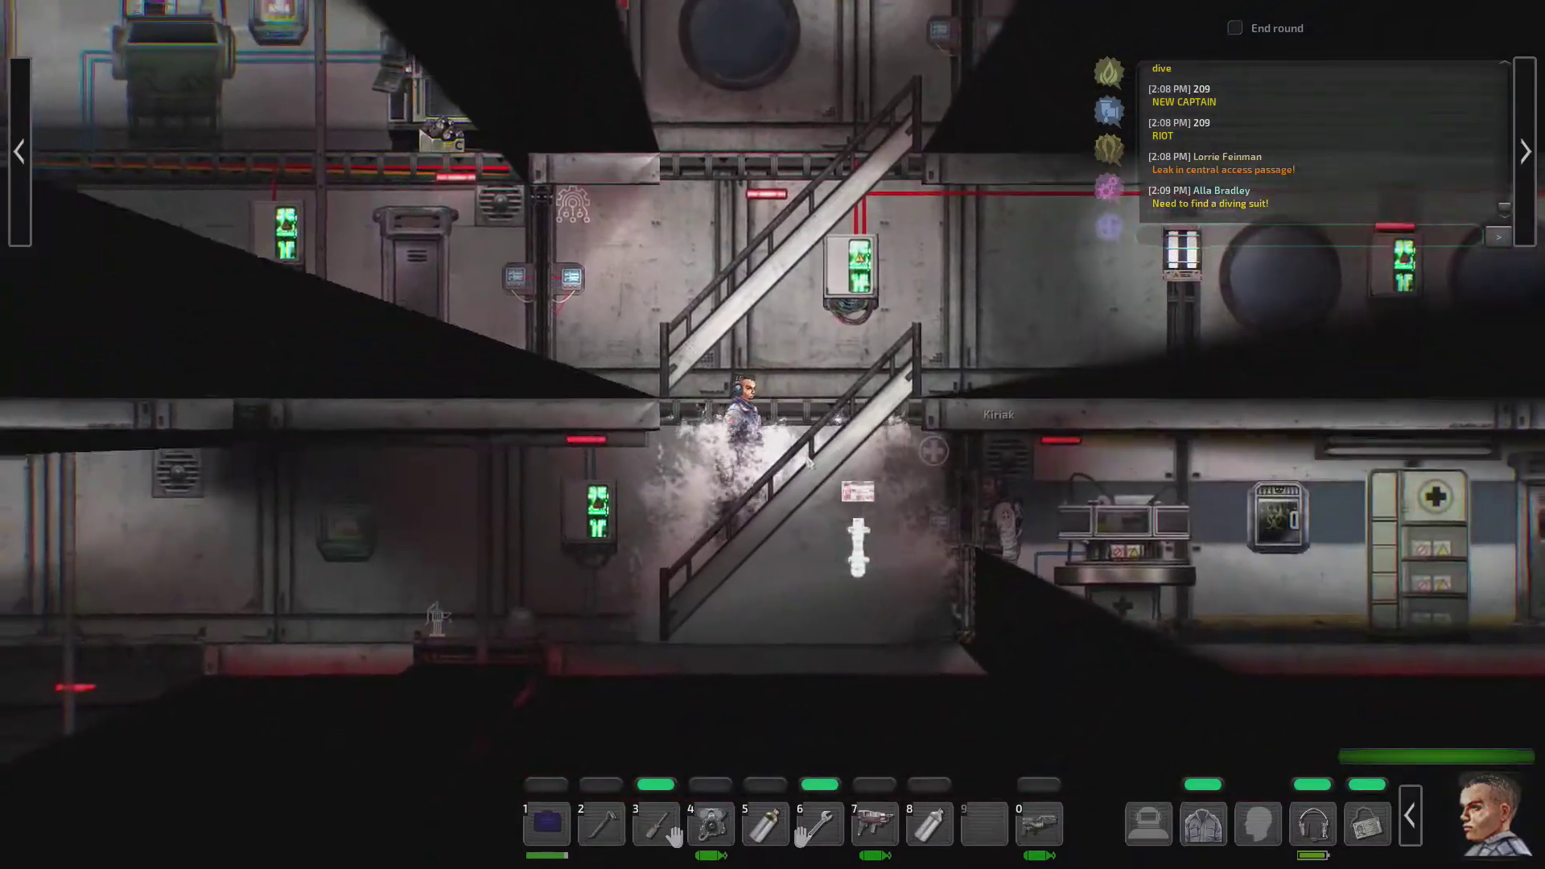
key("s")
key("a")
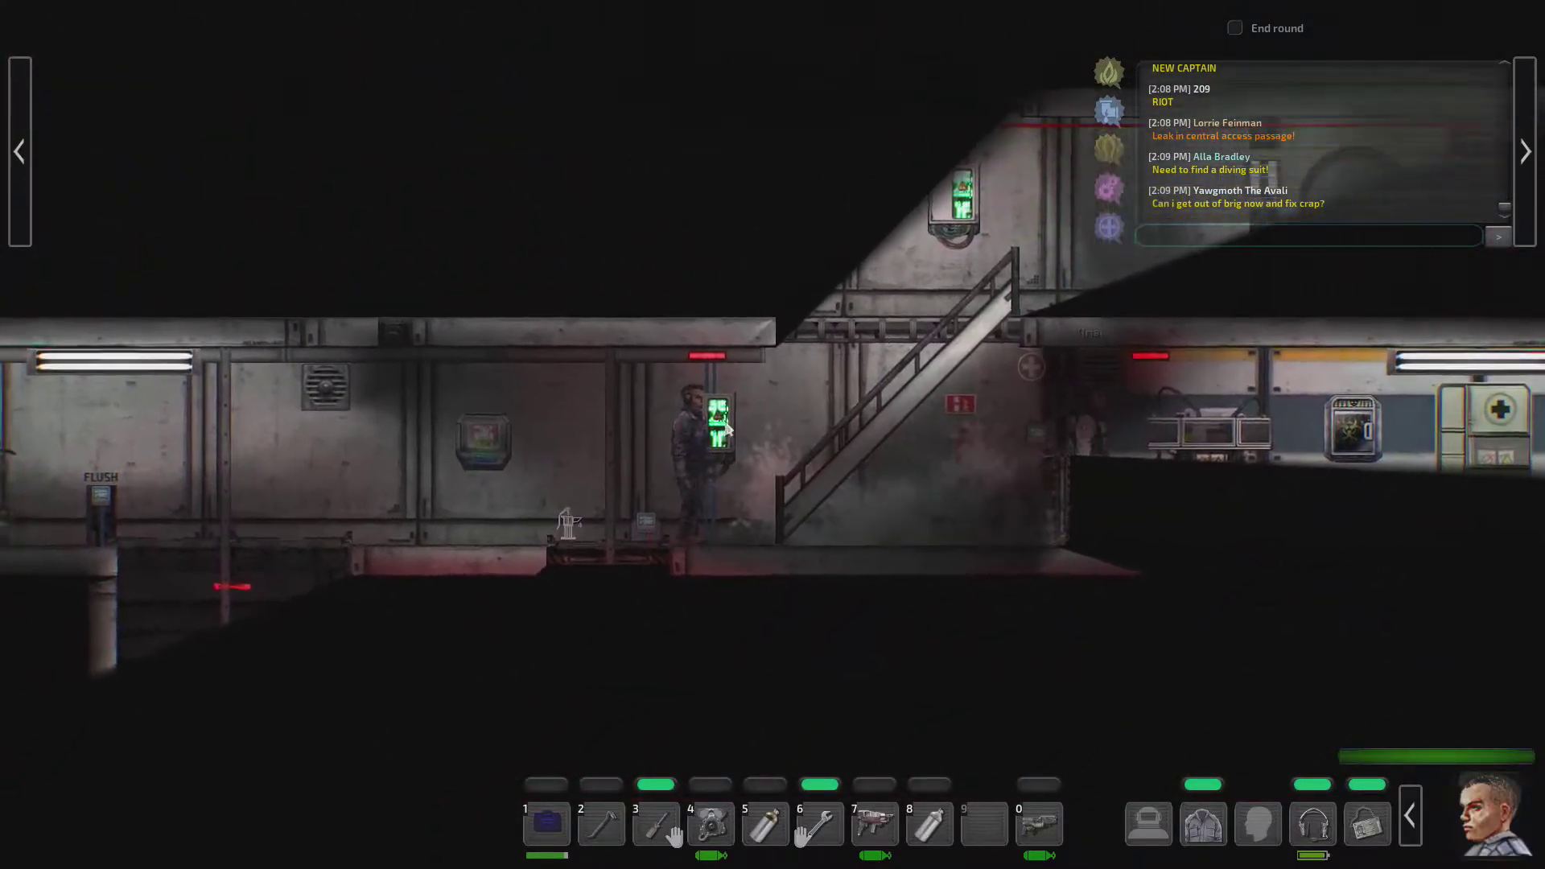
key("d")
key("w")
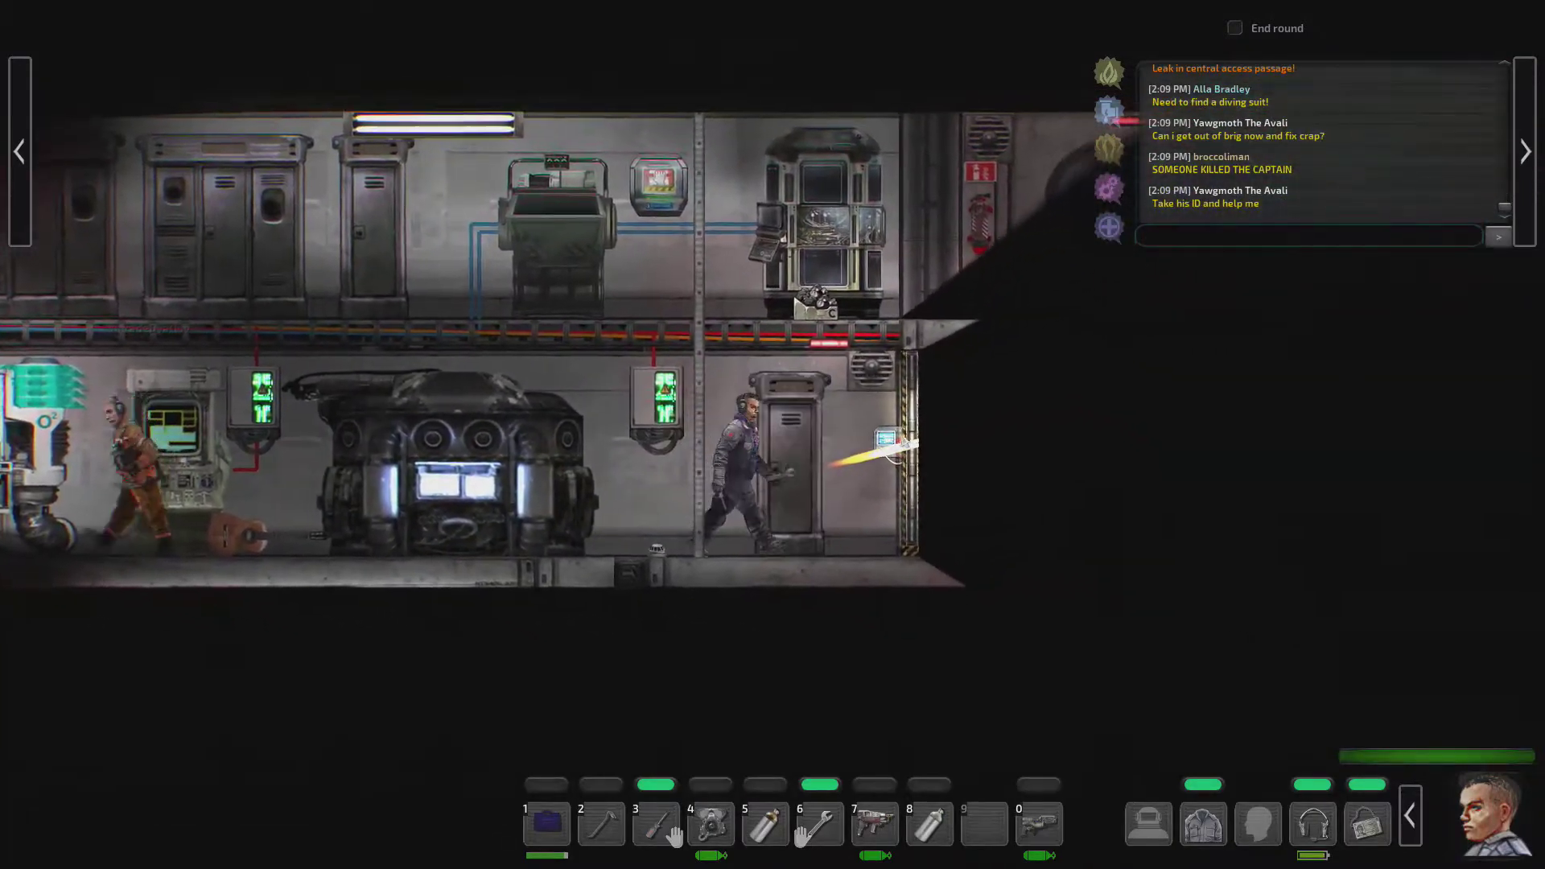
Step: Walk left toward the crew member and descend to the lower deck
key("d")
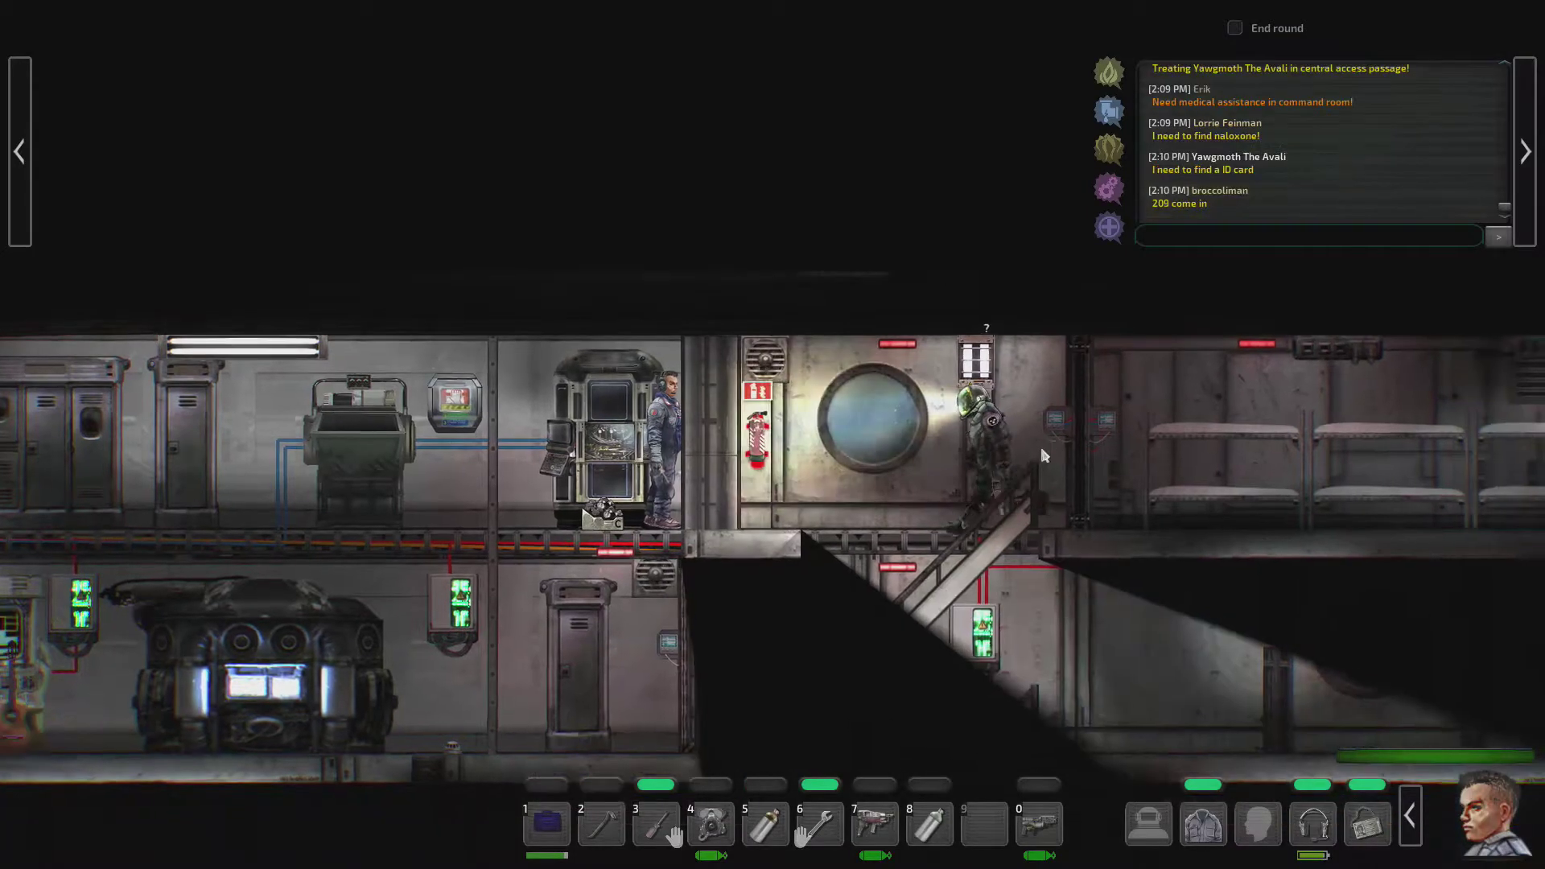
key("a")
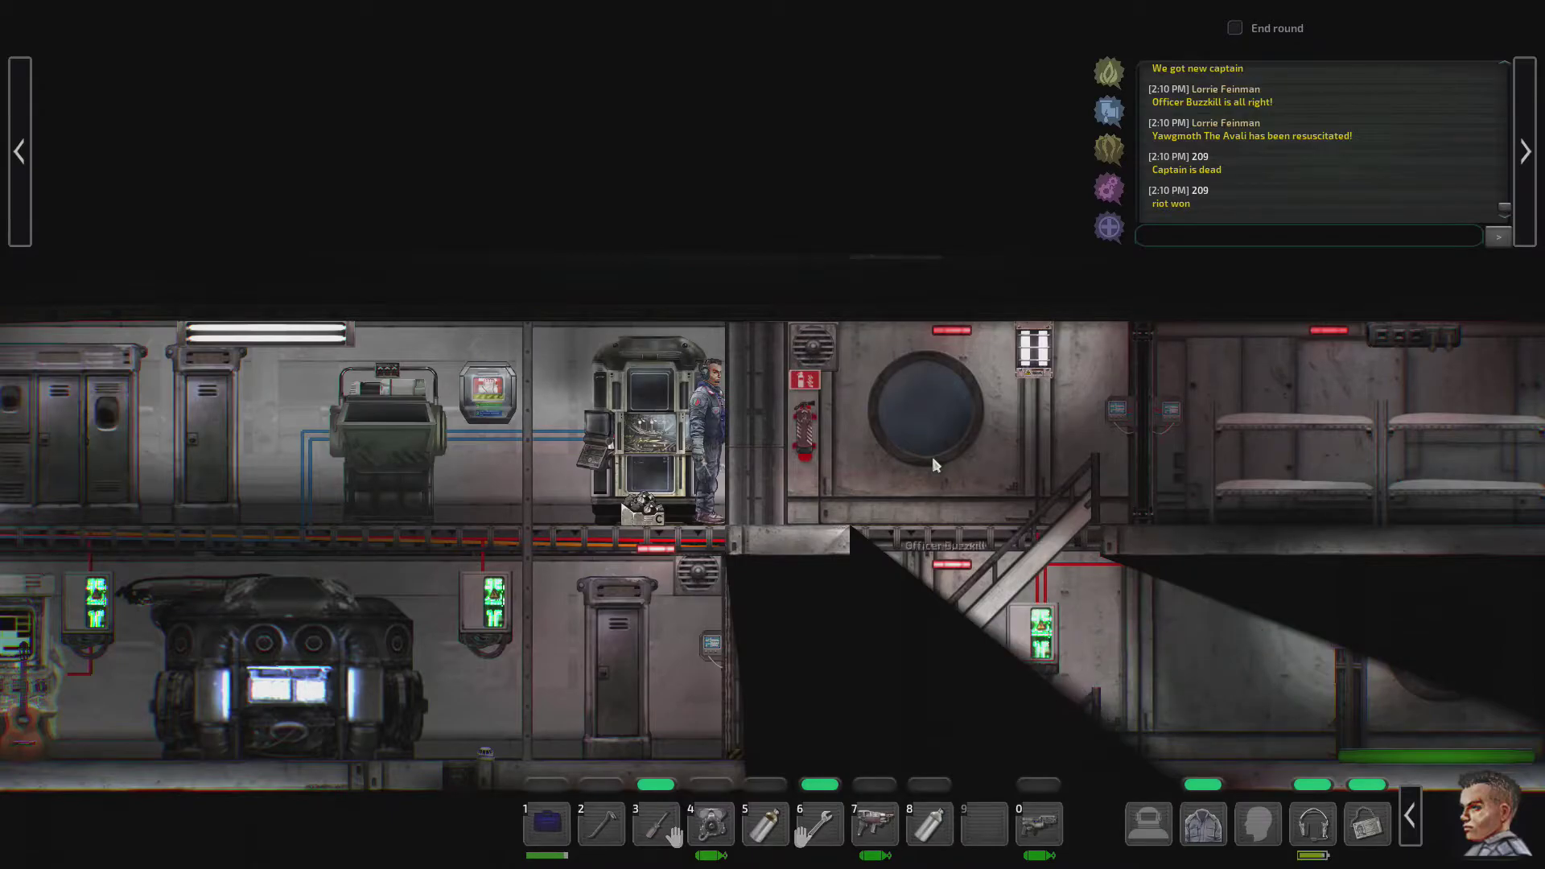
key("a")
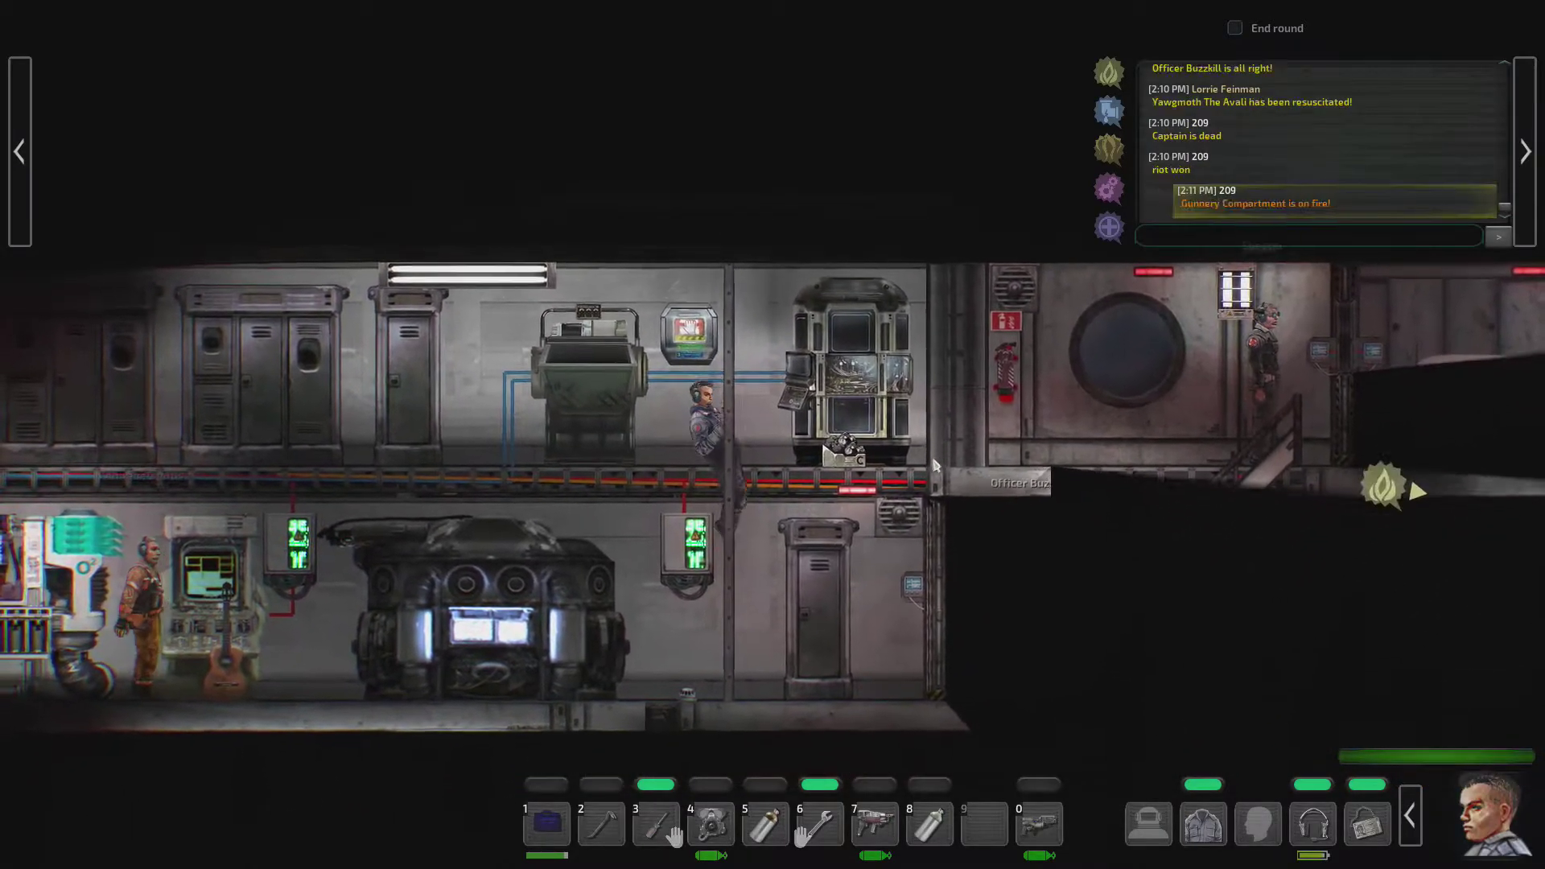
key("s")
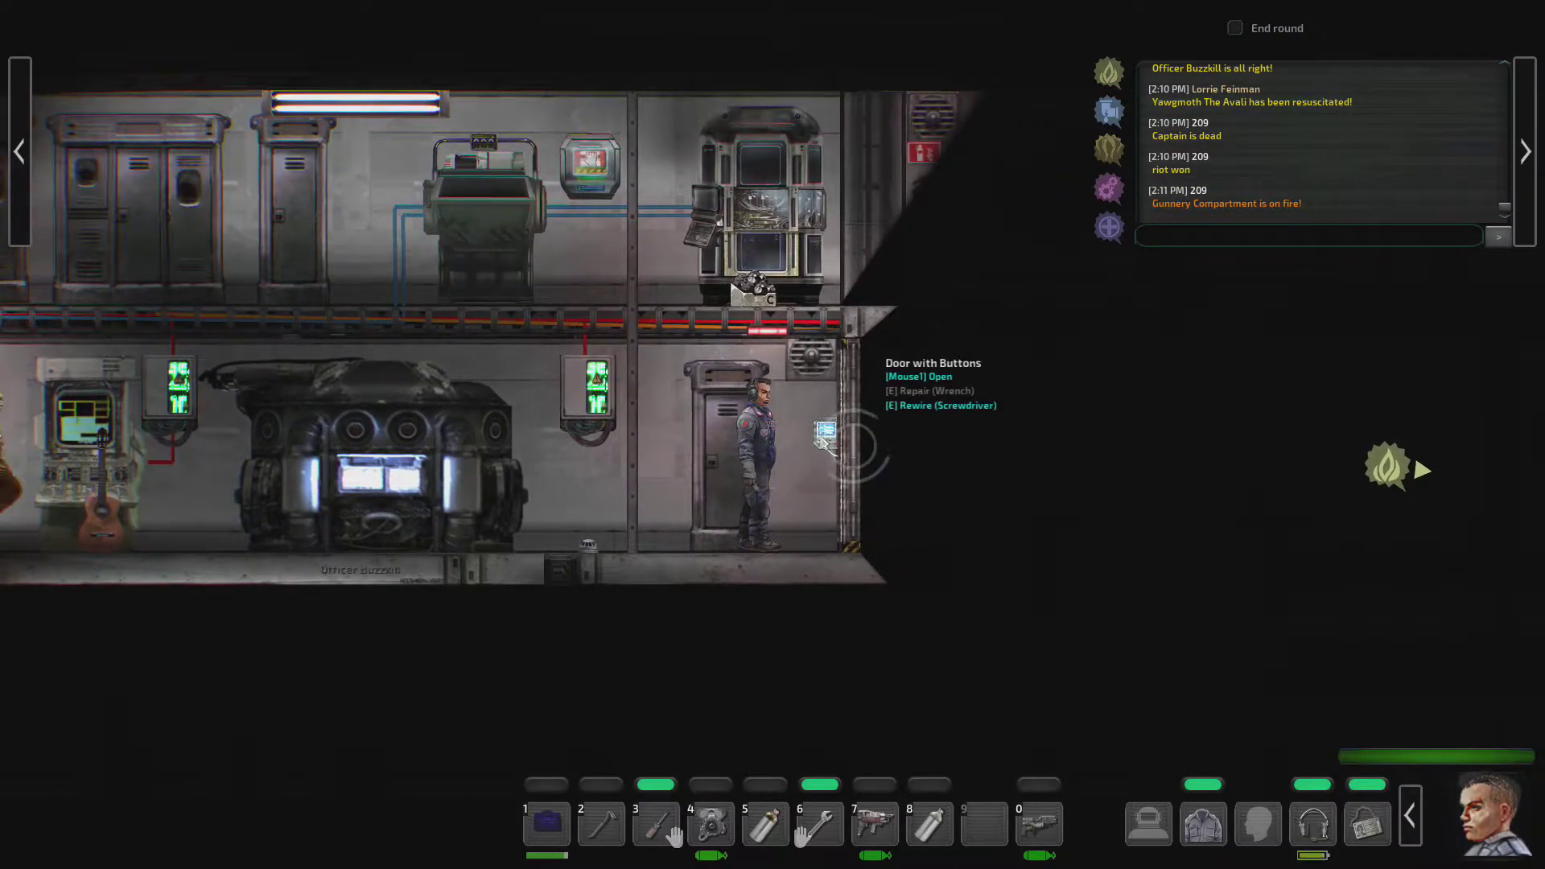
Step: Open the nearby door, equip the gun, and dismiss the round summary
left_click(823, 444)
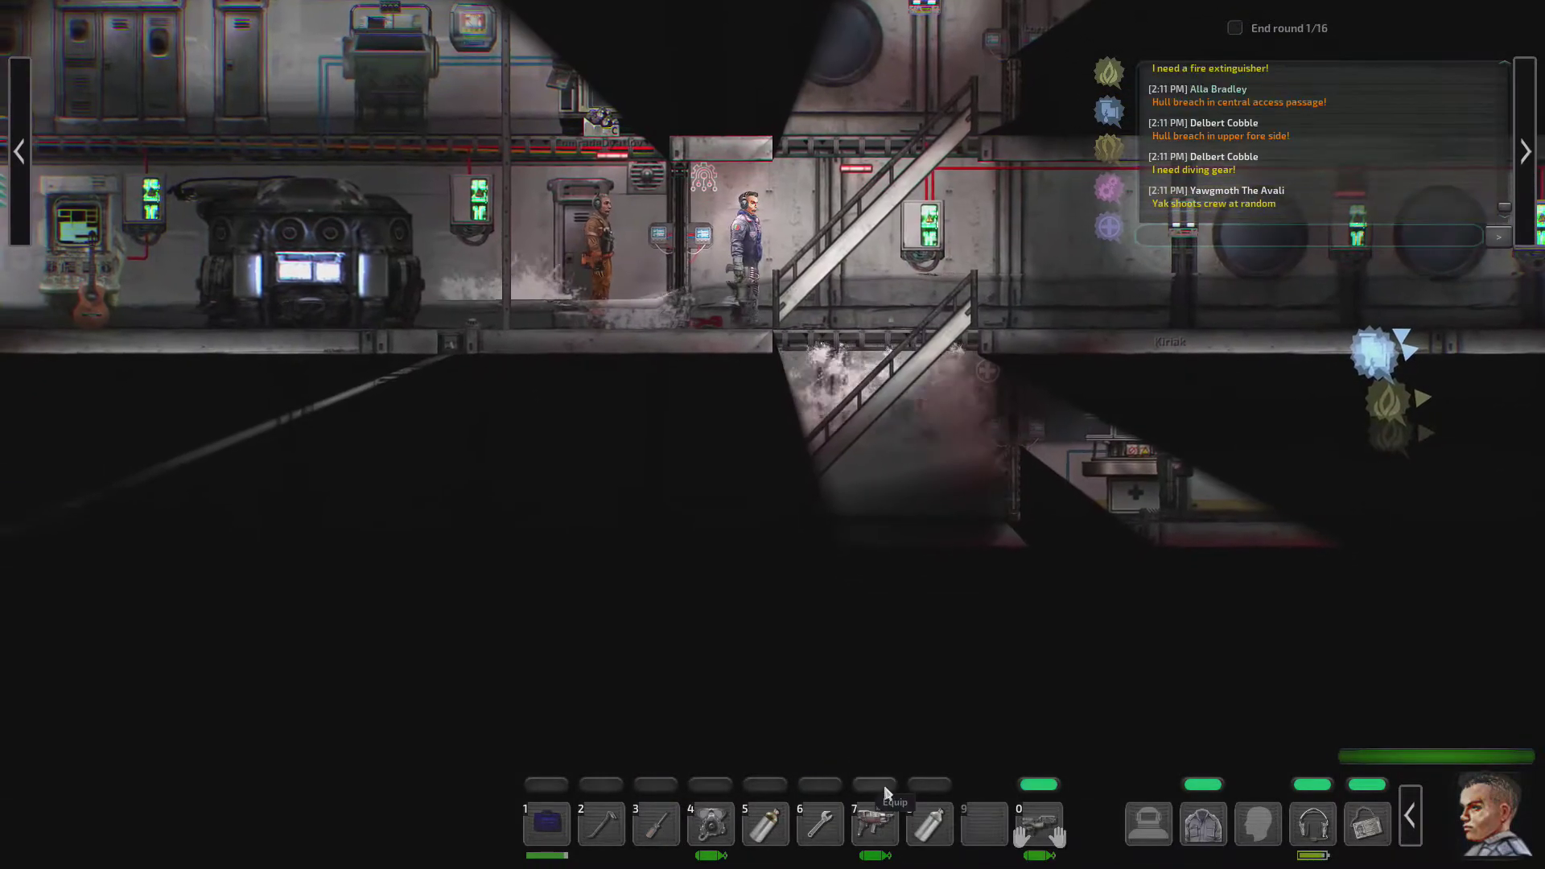
left_click(874, 823)
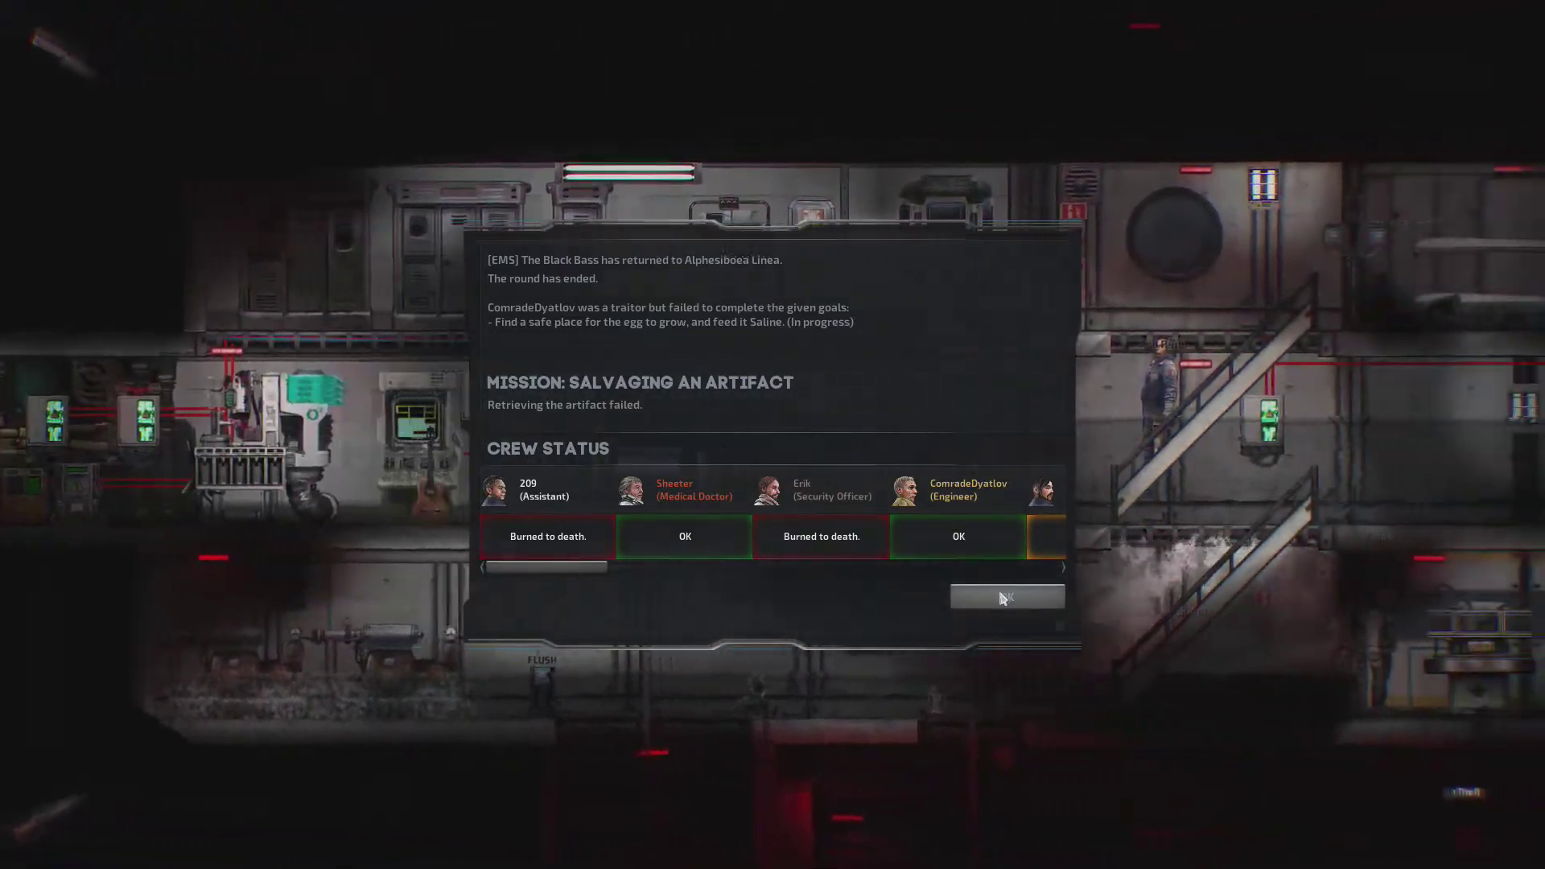
left_click(1003, 592)
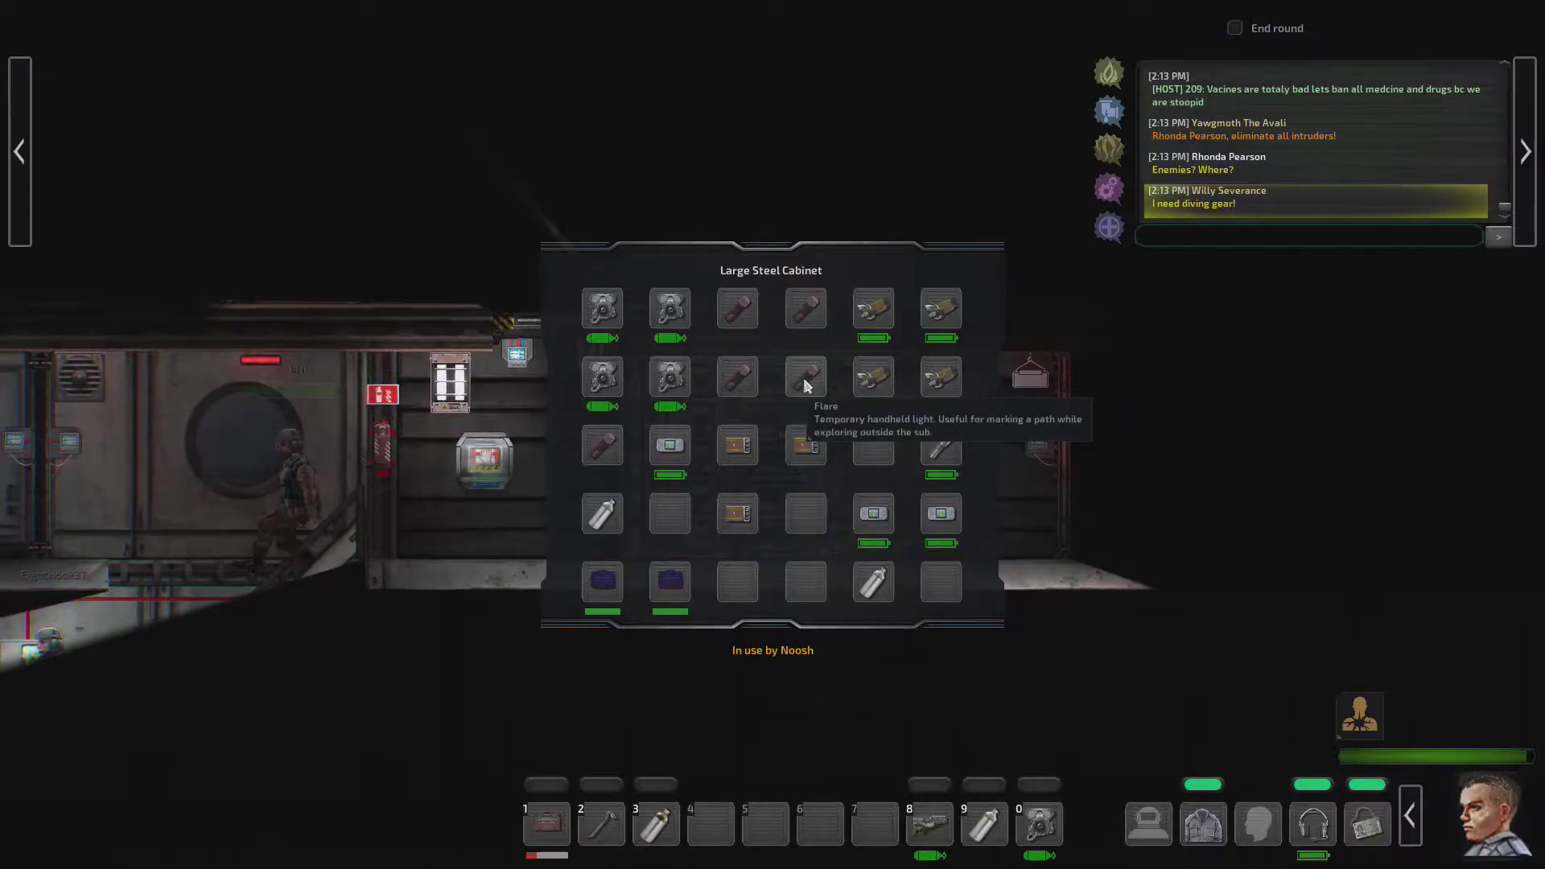
Step: Move the handheld sonar into the carried toolbox, recheck its contents, and reopen the large steel cabinet
left_click_drag(622, 678, 541, 825)
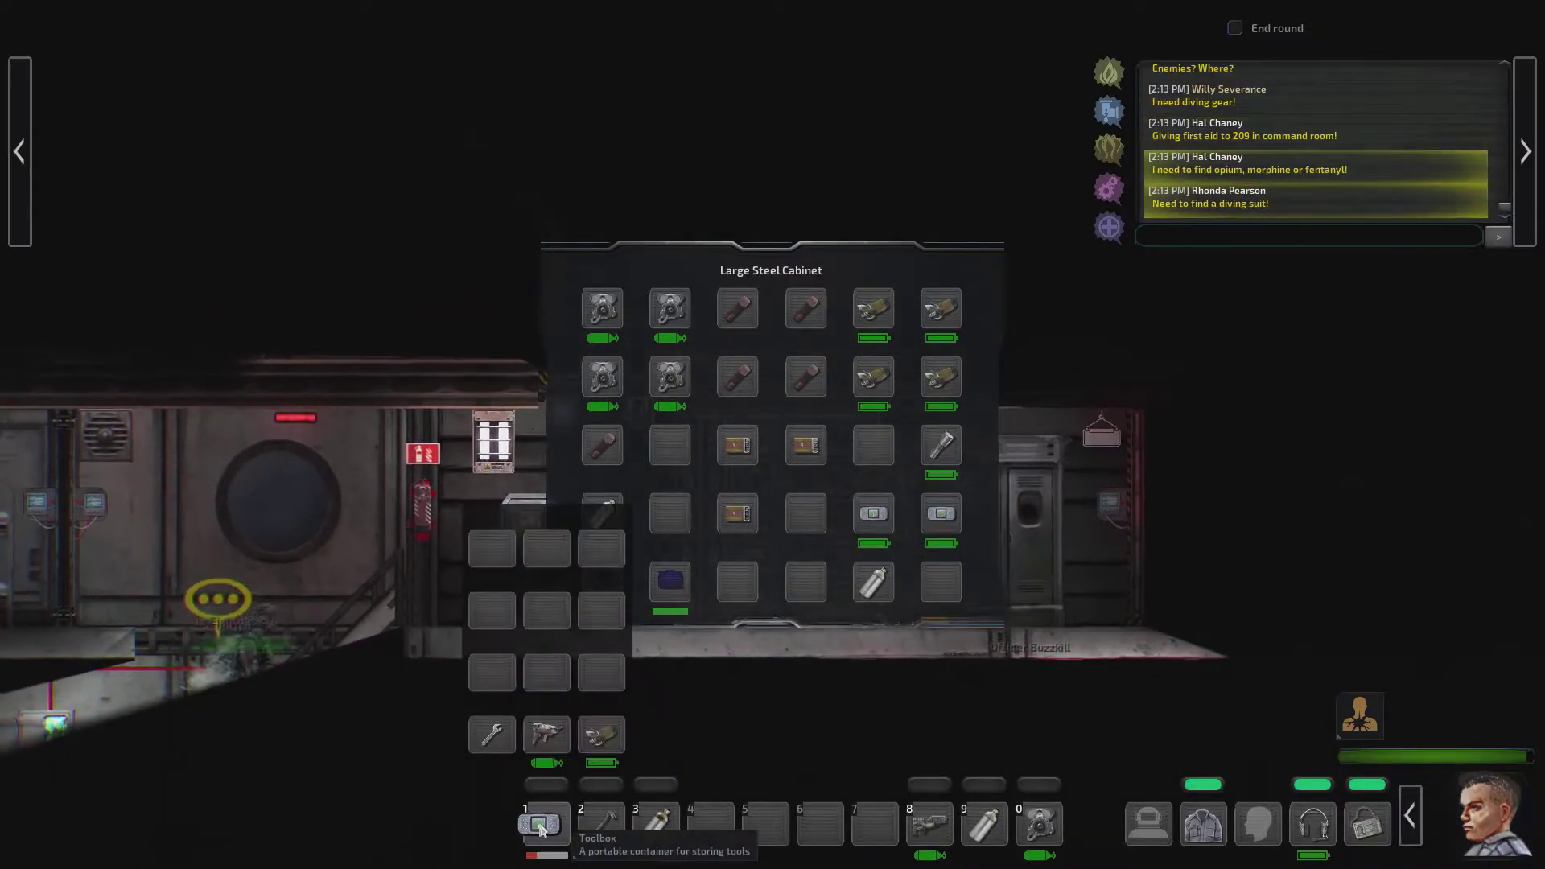
key("Escape")
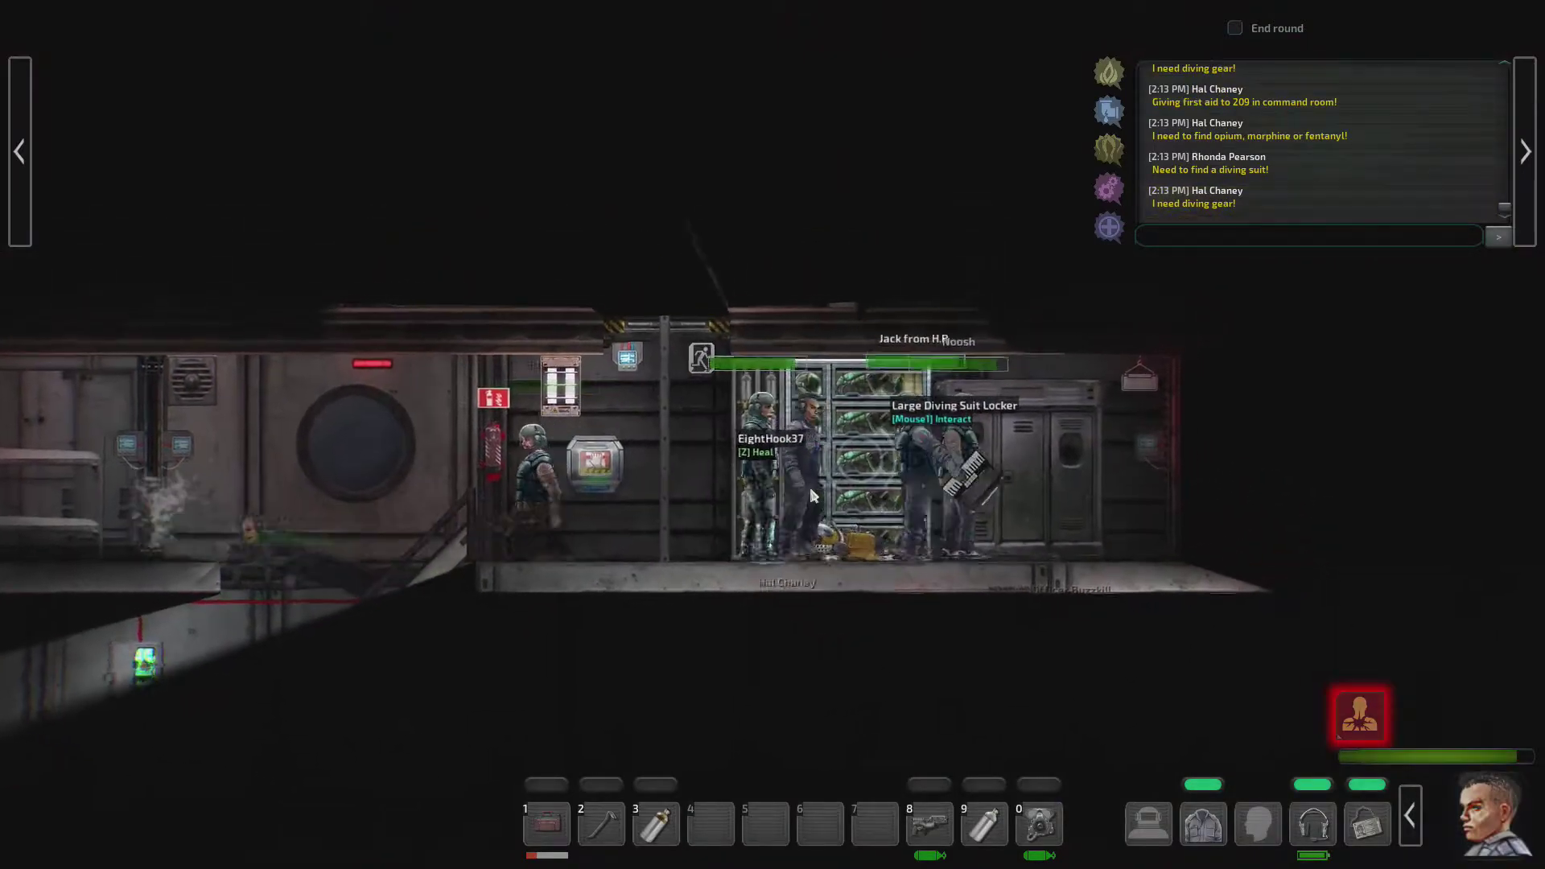
left_click(541, 825)
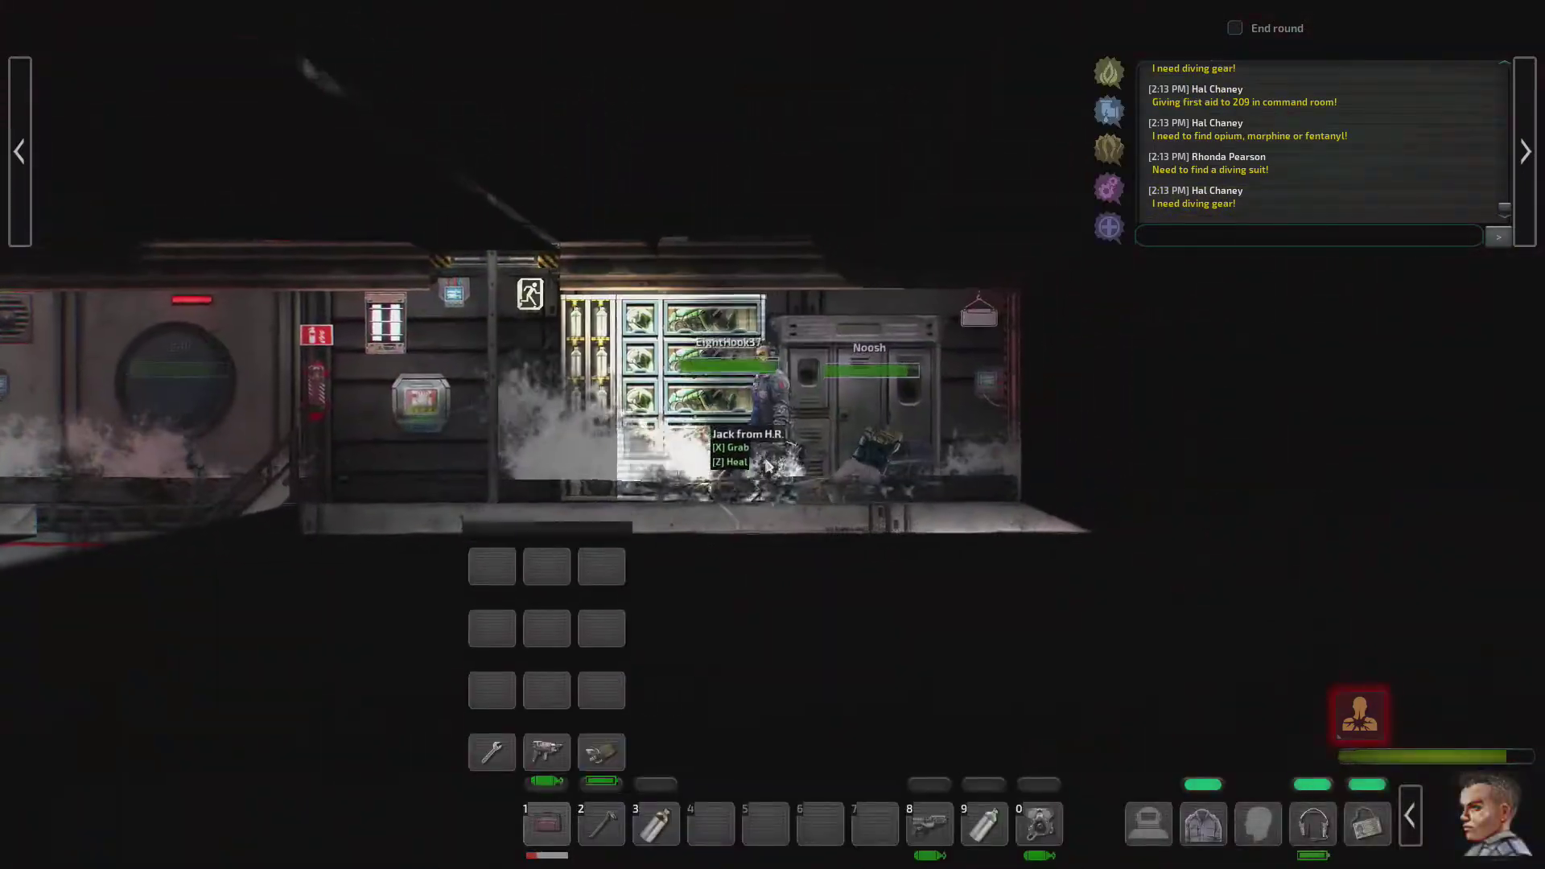
key("Escape")
left_click(836, 421)
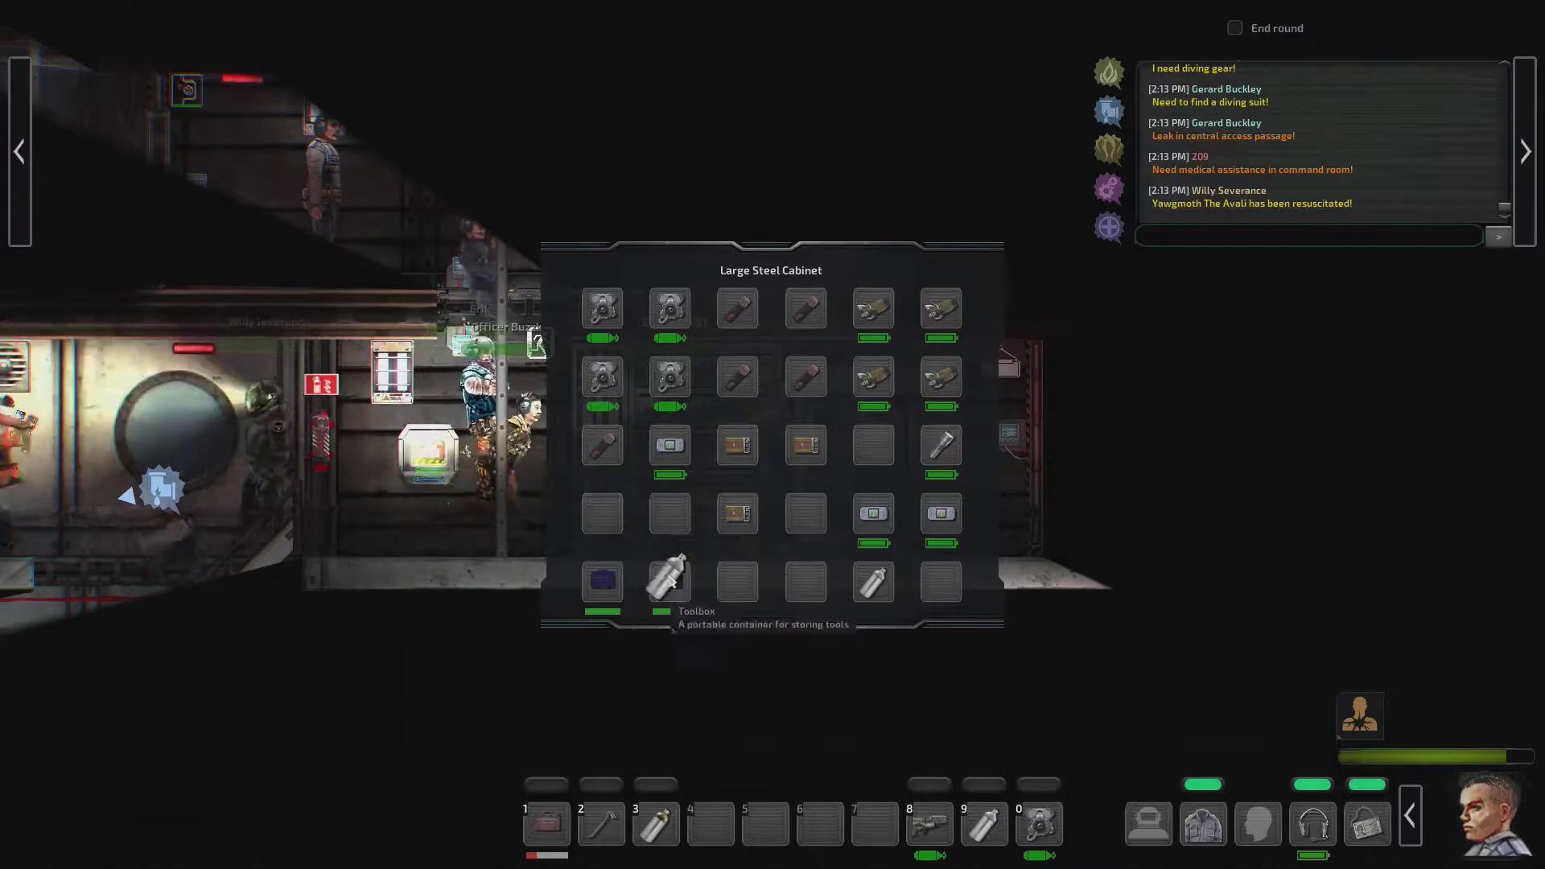
Step: Walk down the stairs, move tools from the toolbox to the hotbar, and put on the diving mask
key("a")
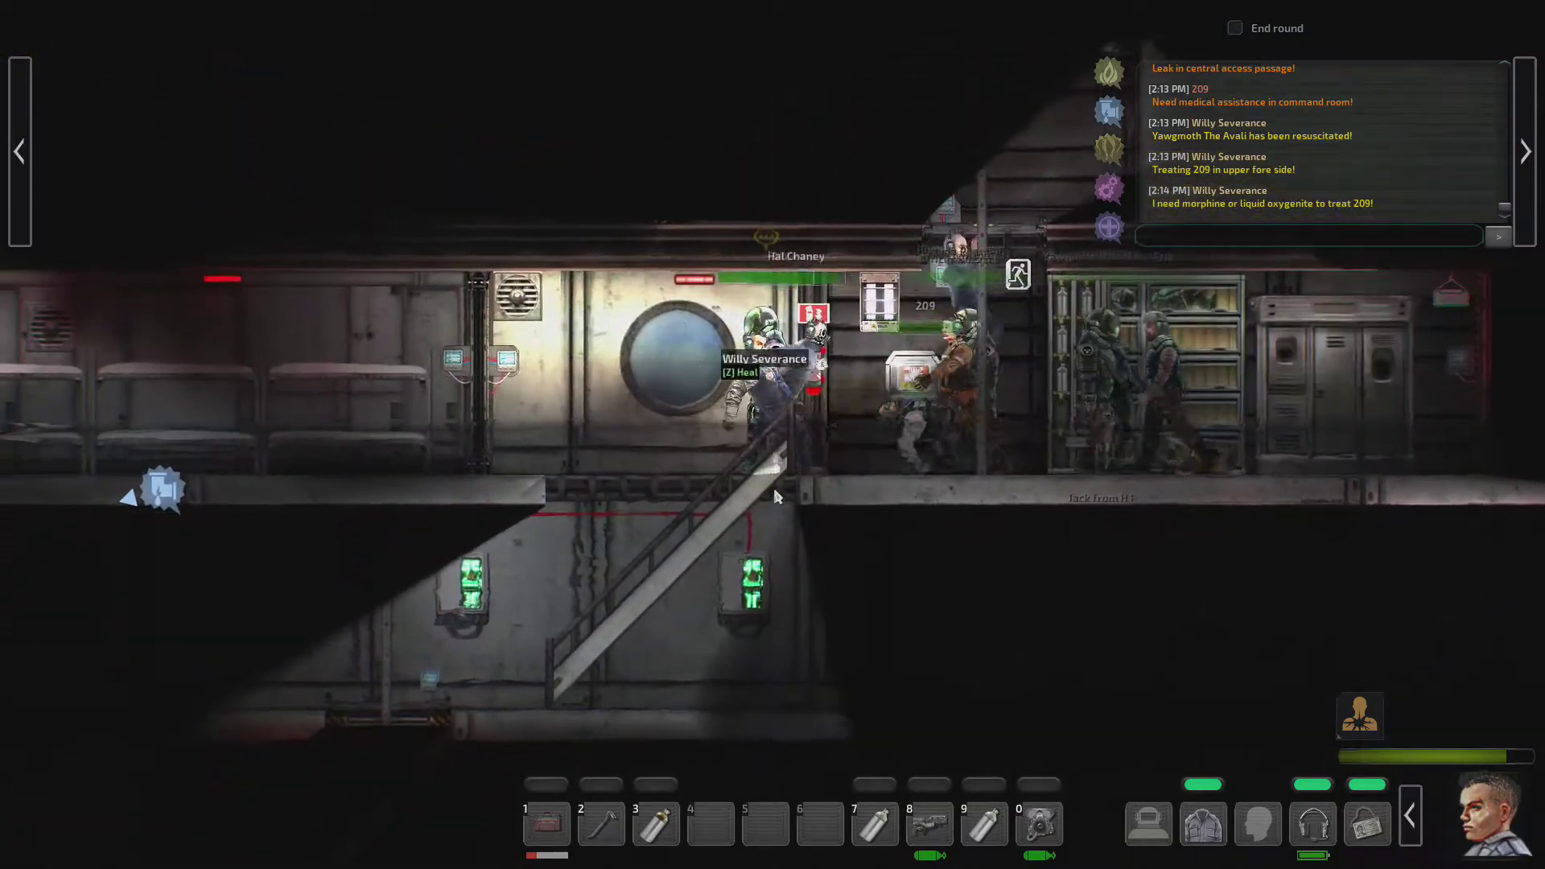
key("s")
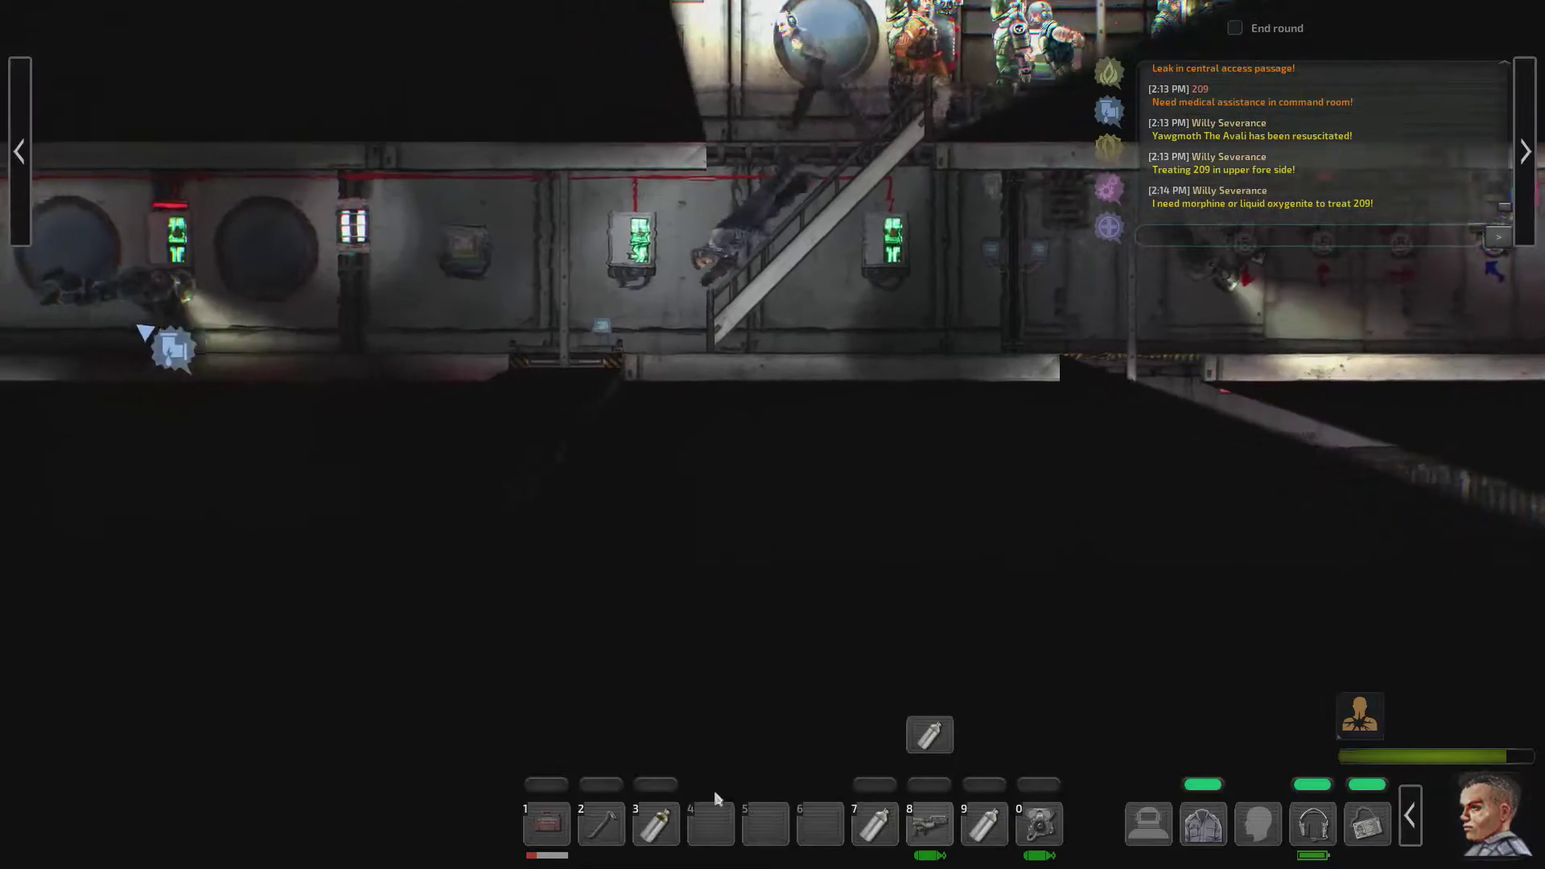
left_click(711, 826)
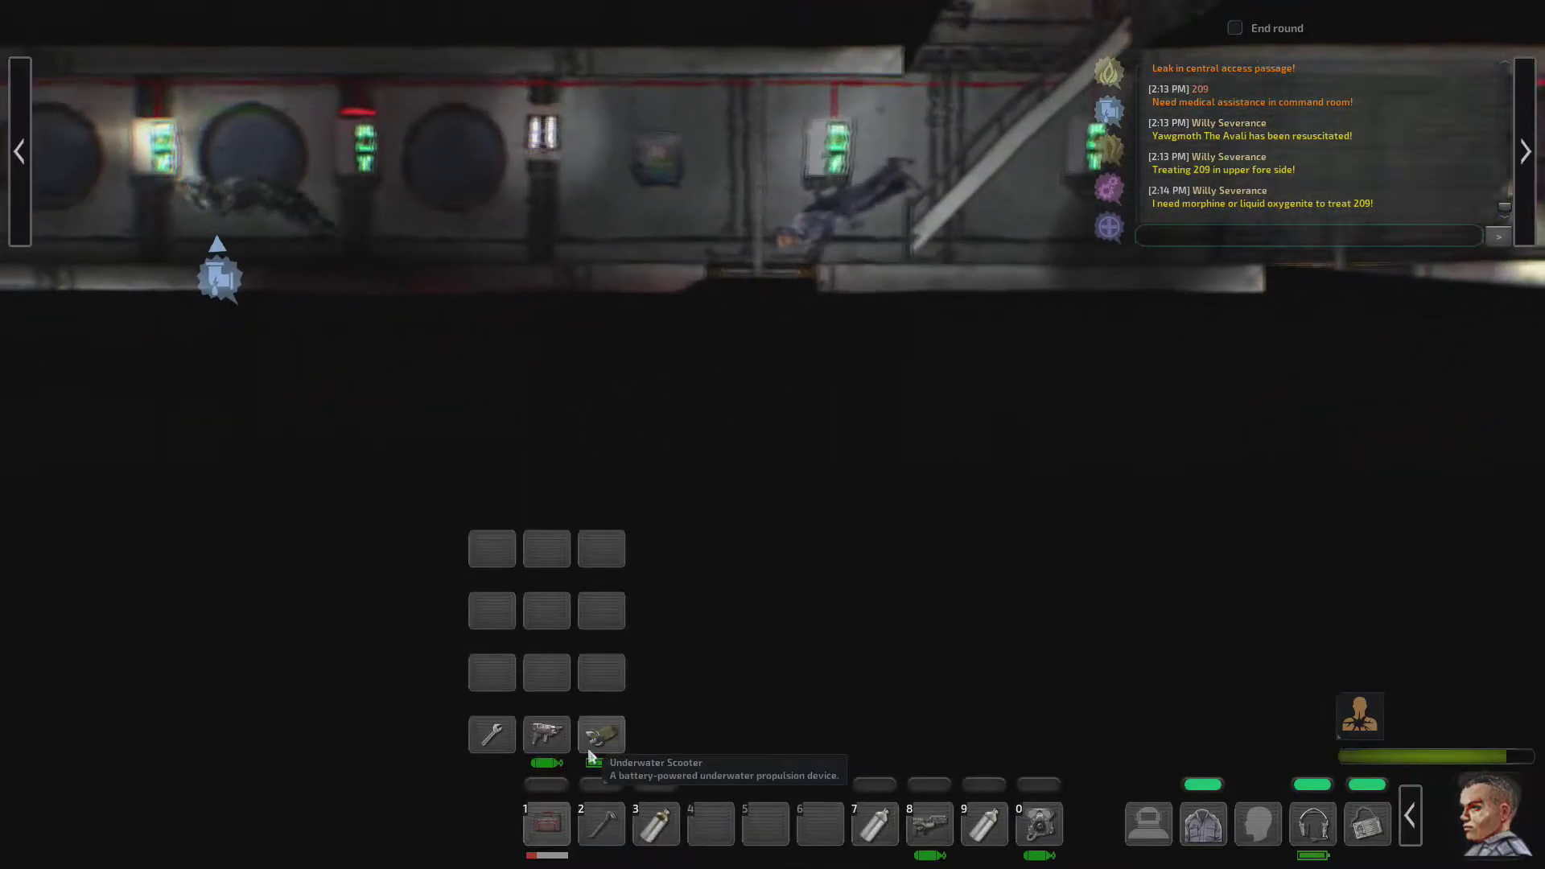
left_click(819, 824)
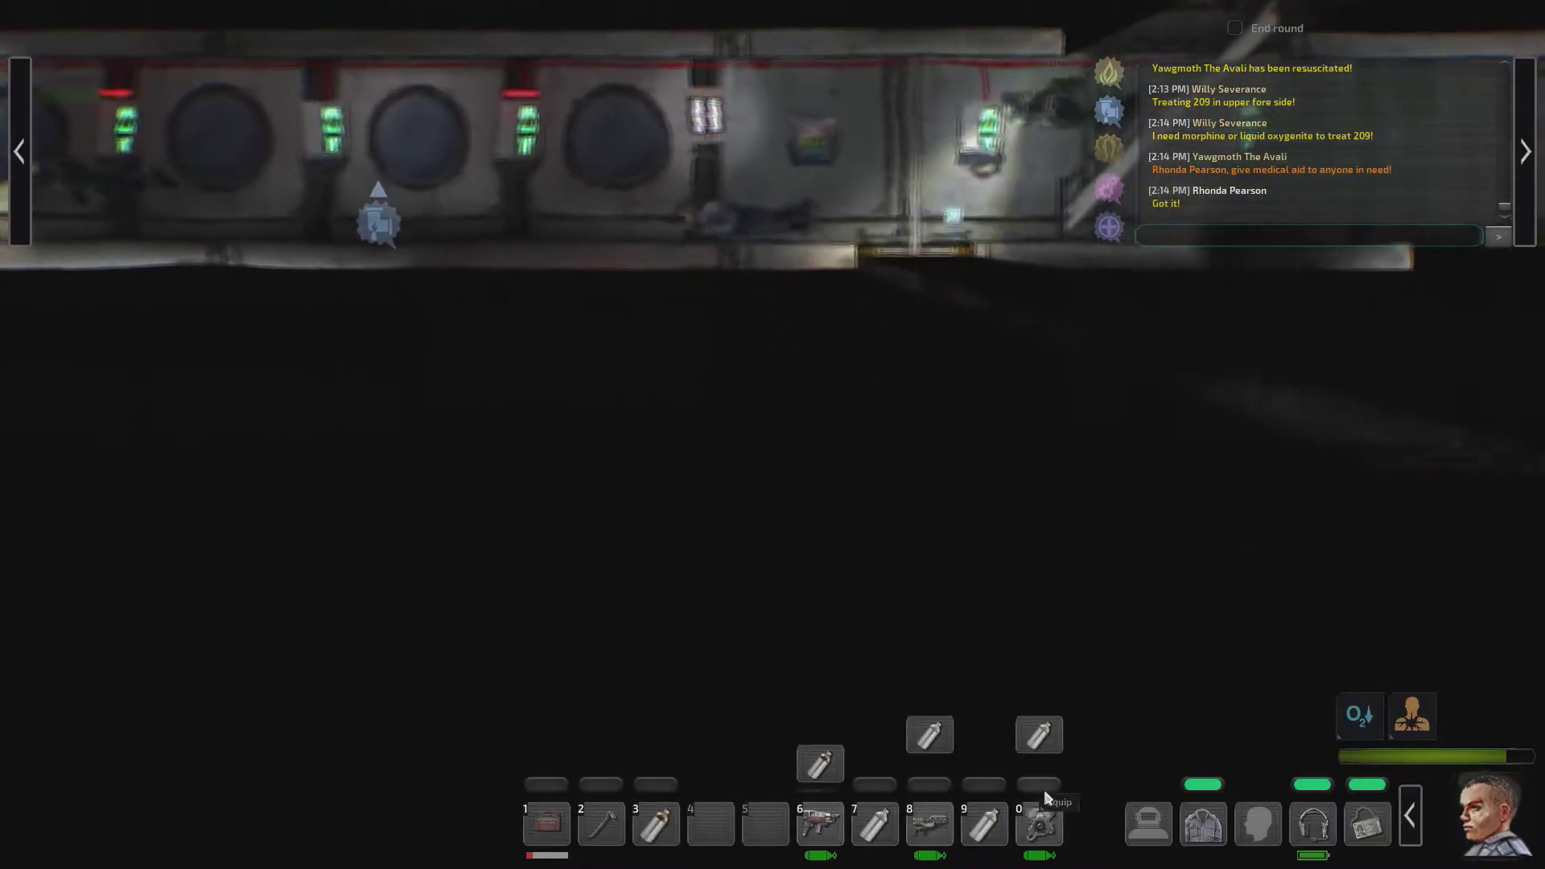
left_click(1043, 788)
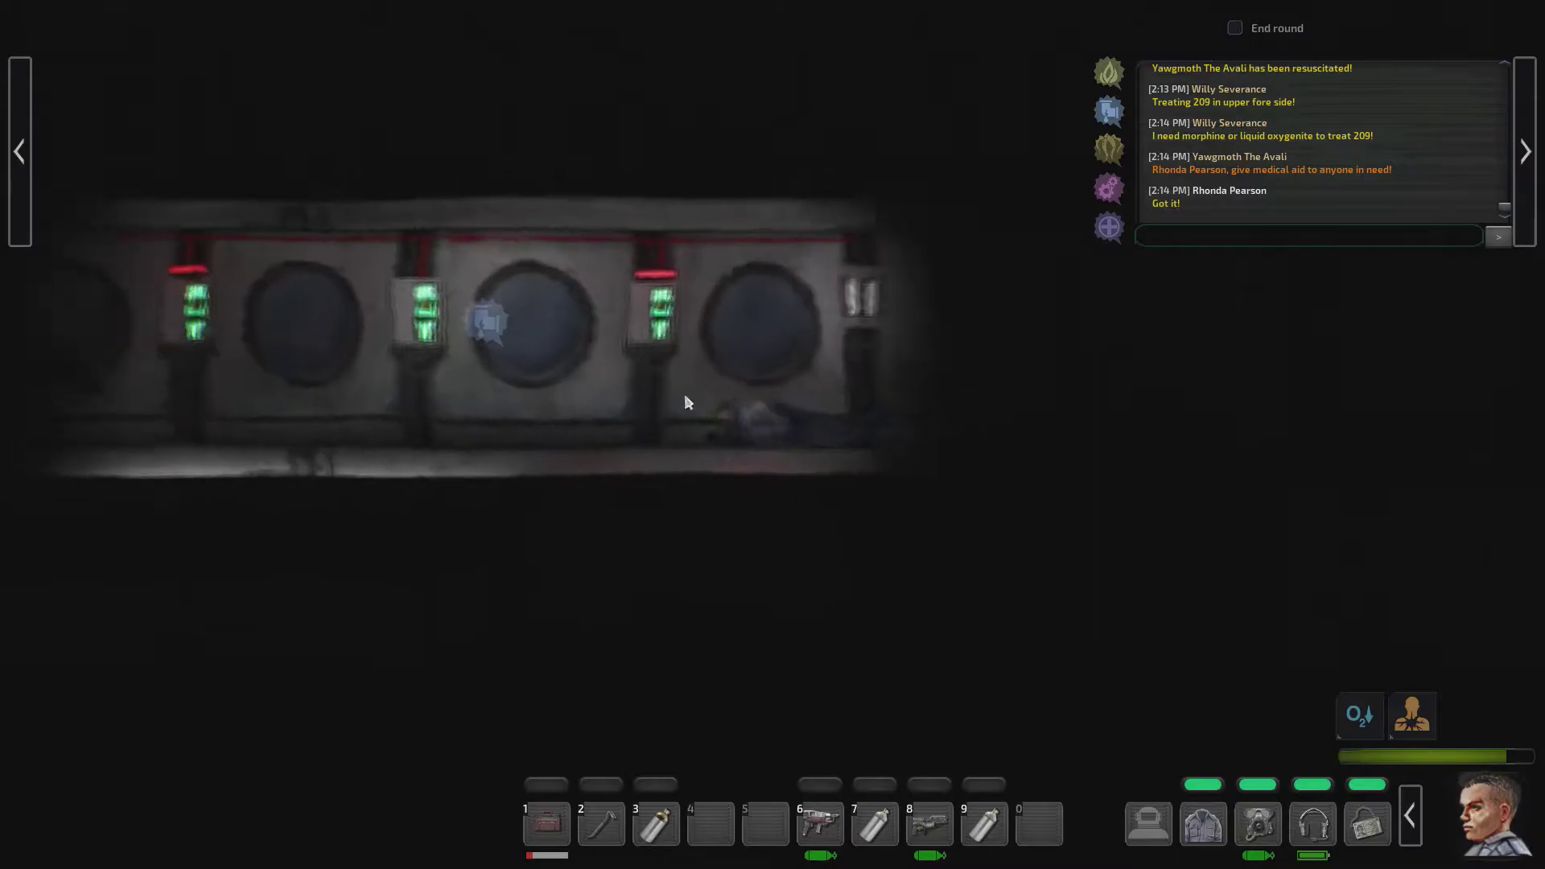
Step: Walk right and up the ladder, then left through the corridors toward the burning compartment
key("d")
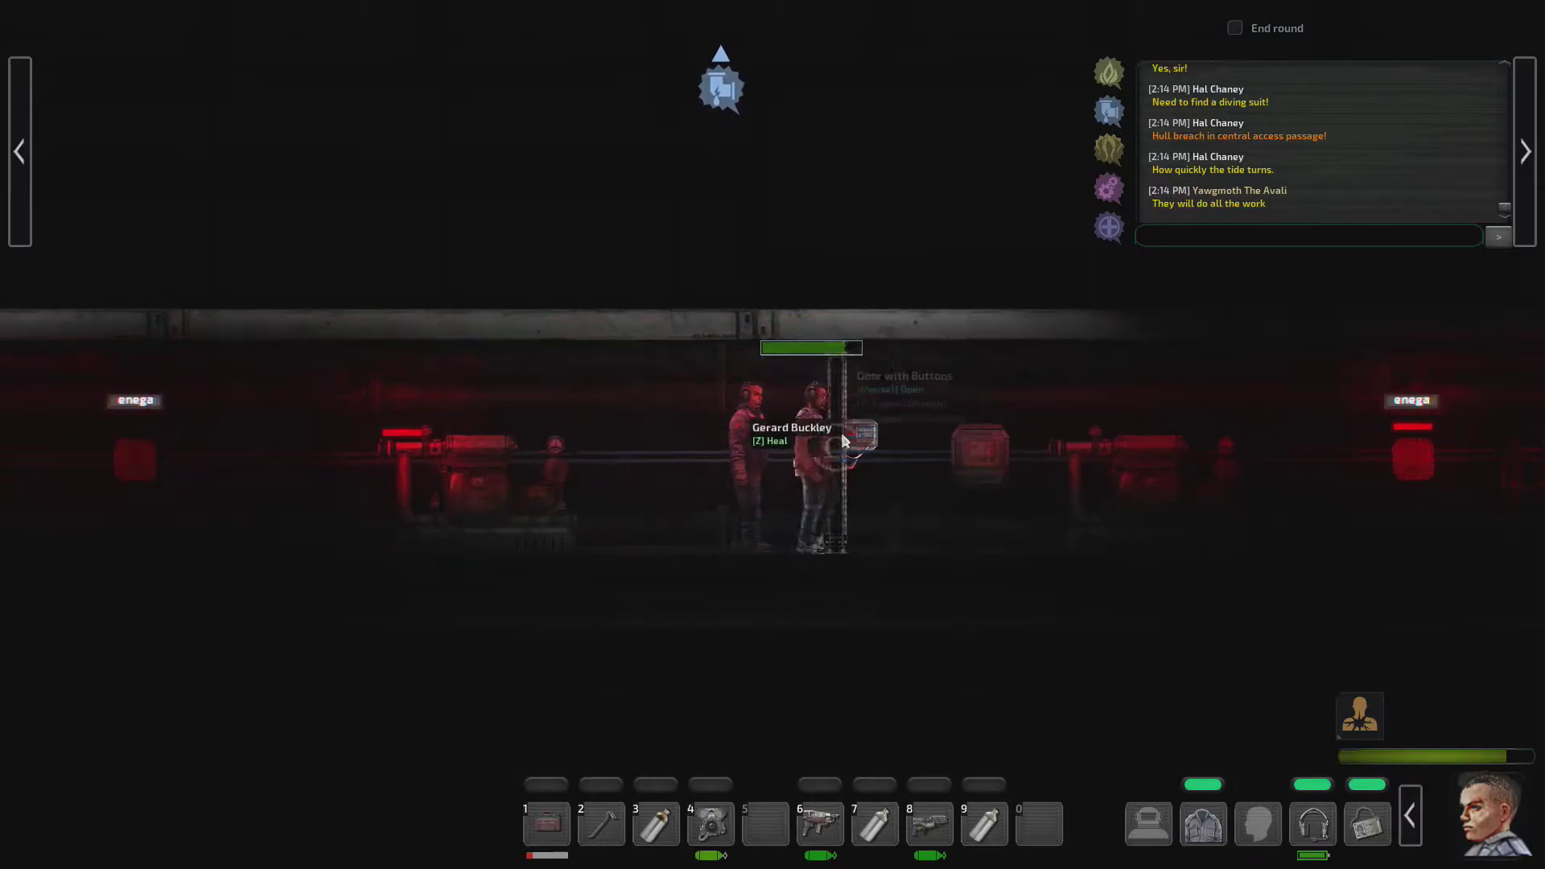
key("d")
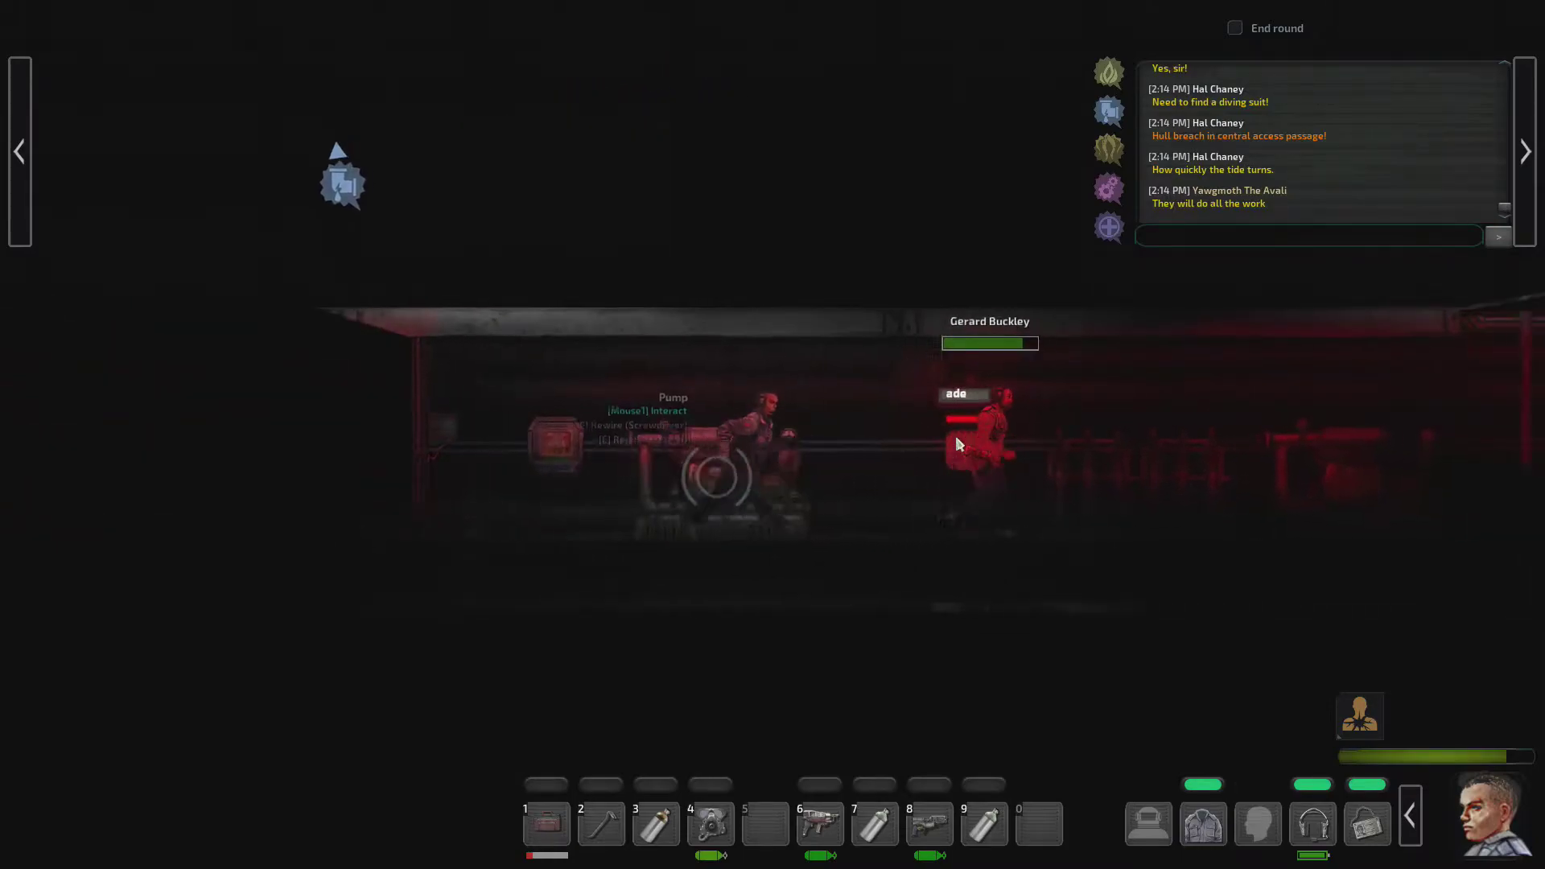
key("d")
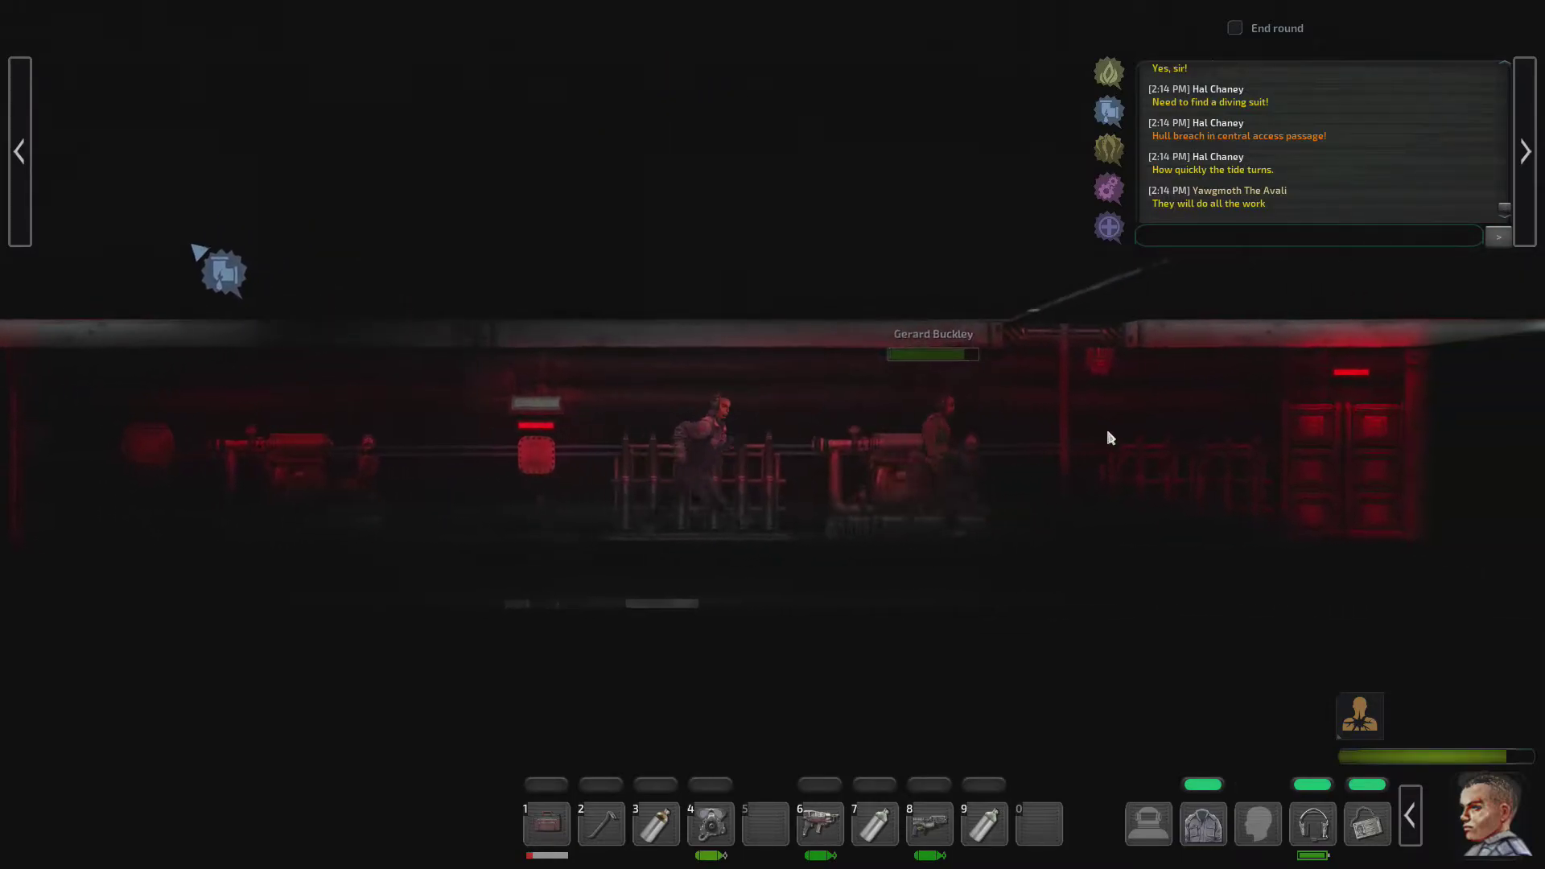
key("w")
key("a")
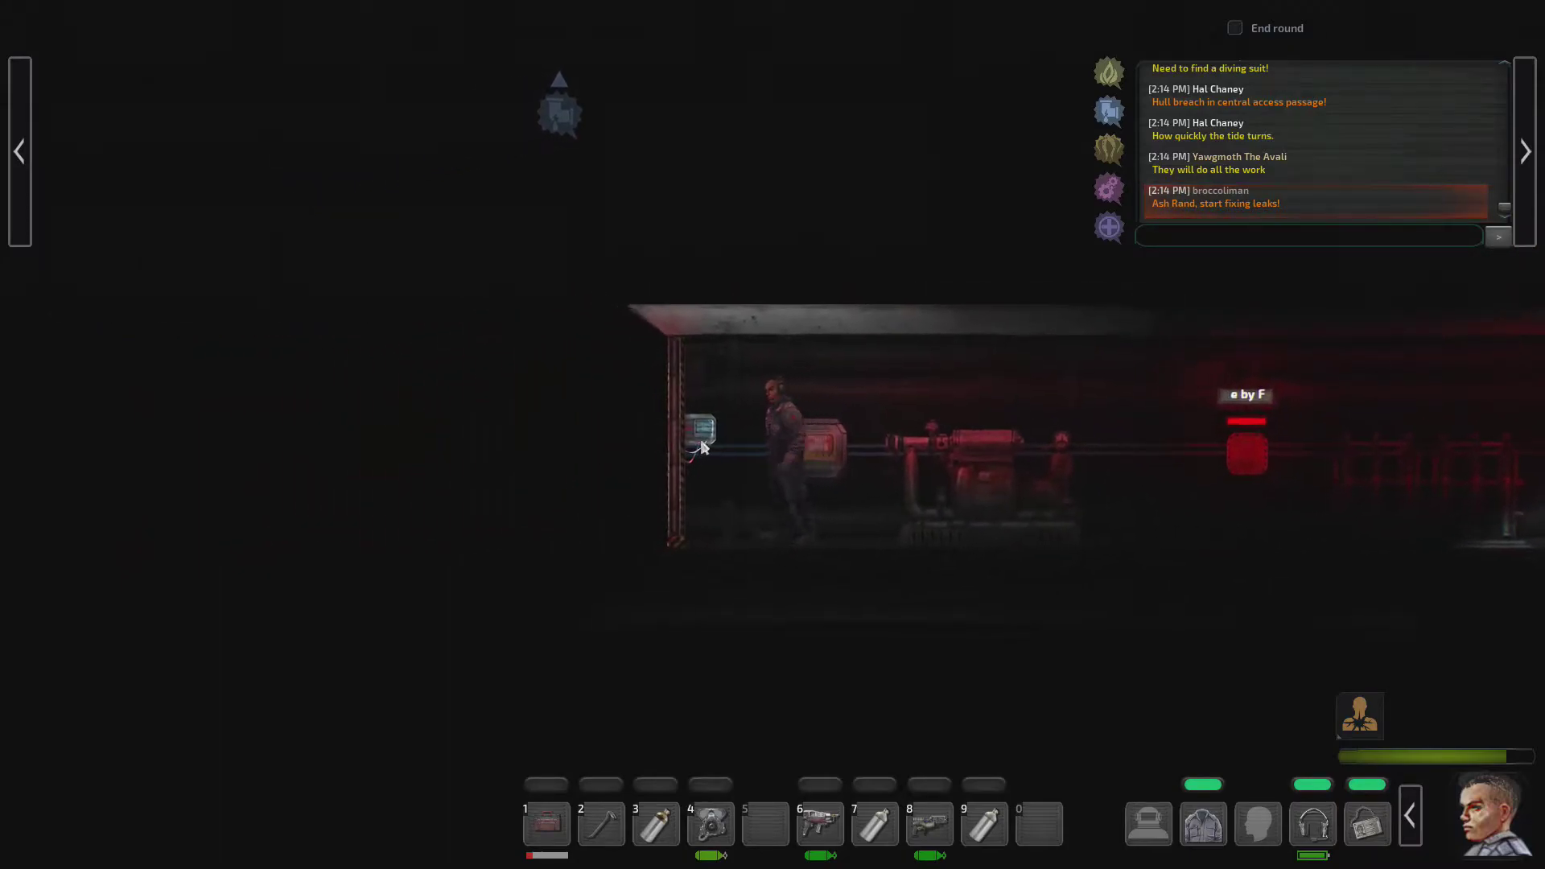
key("a")
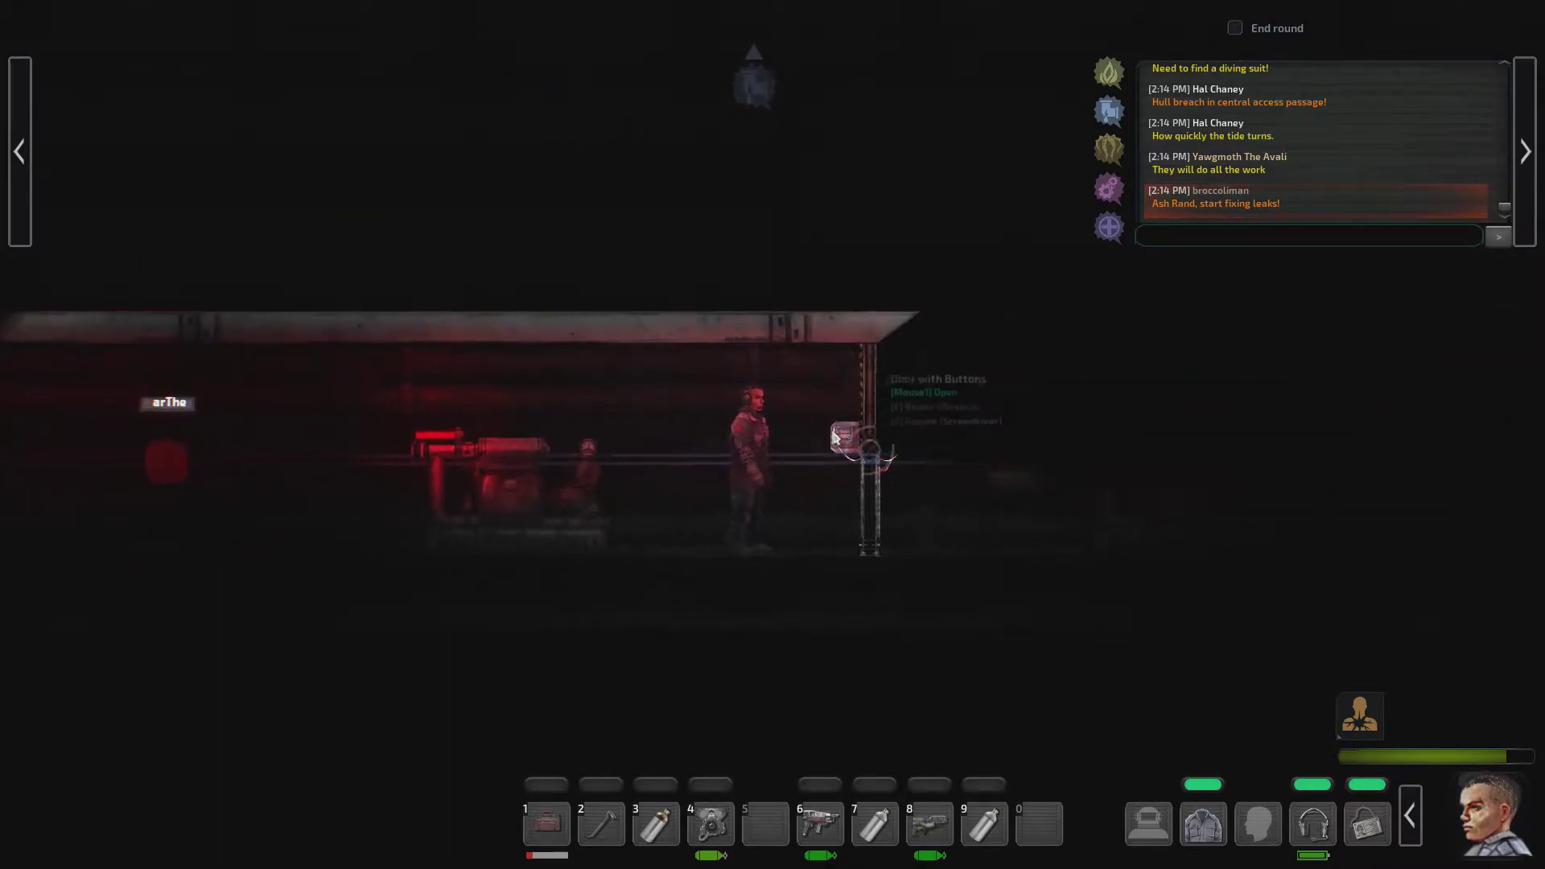
key("a")
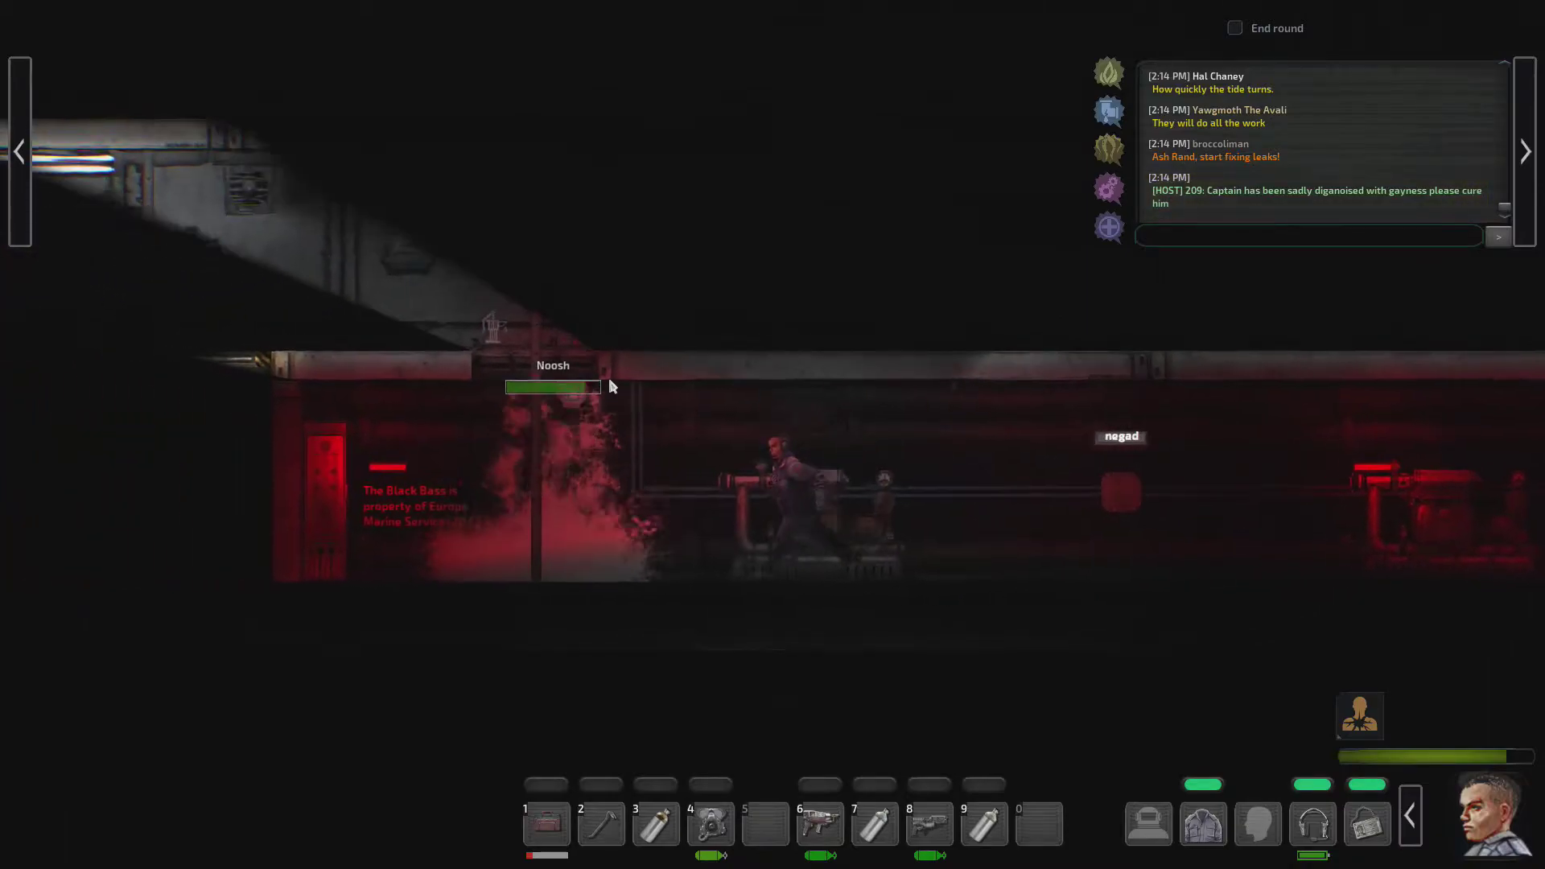
key("a")
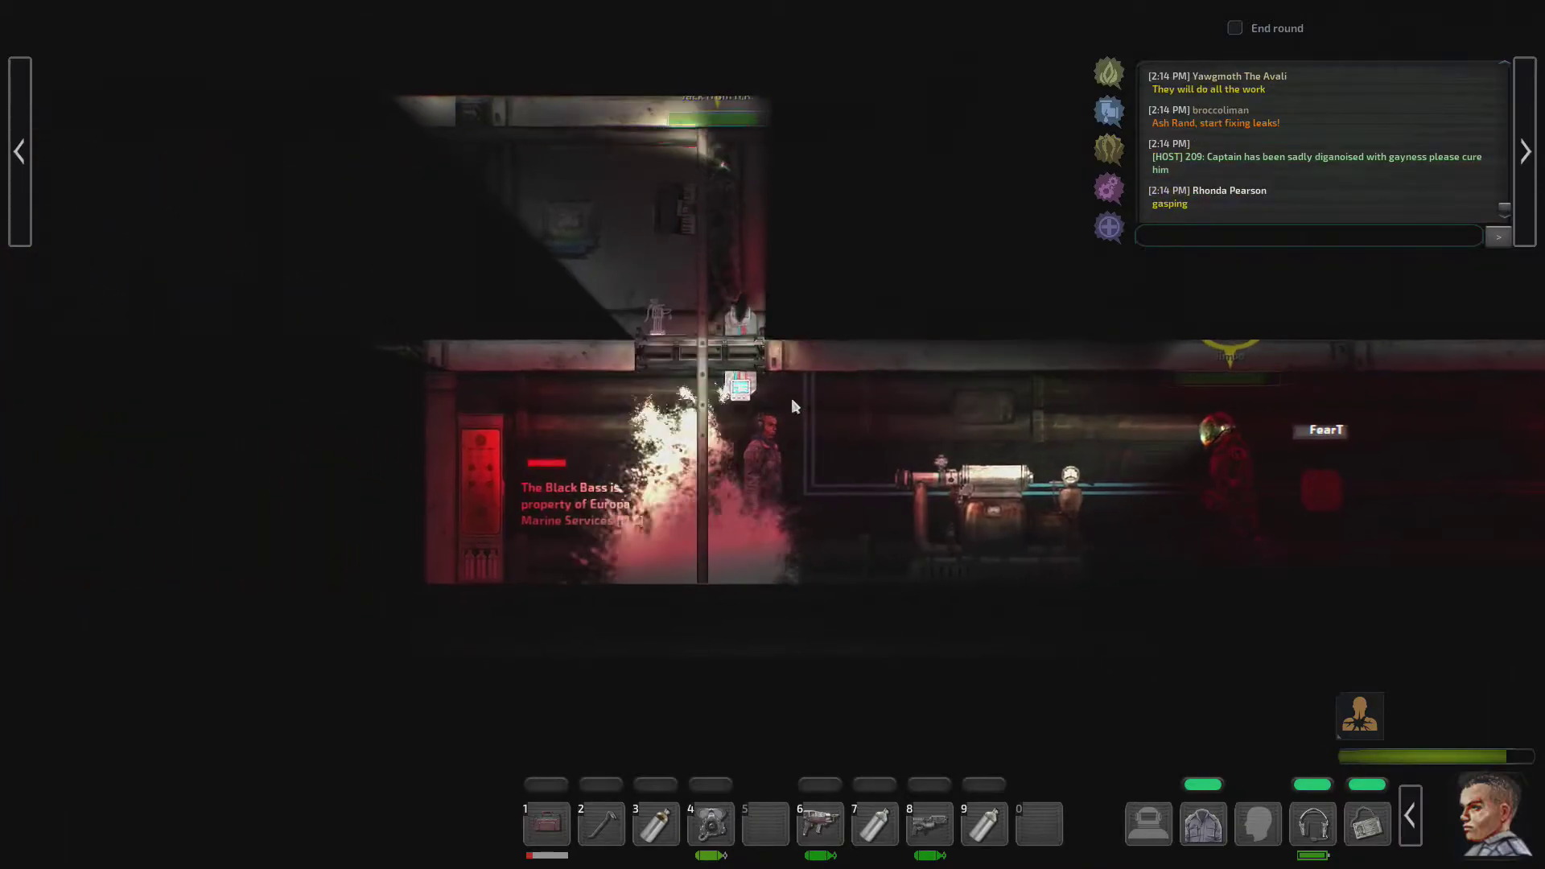
key("w")
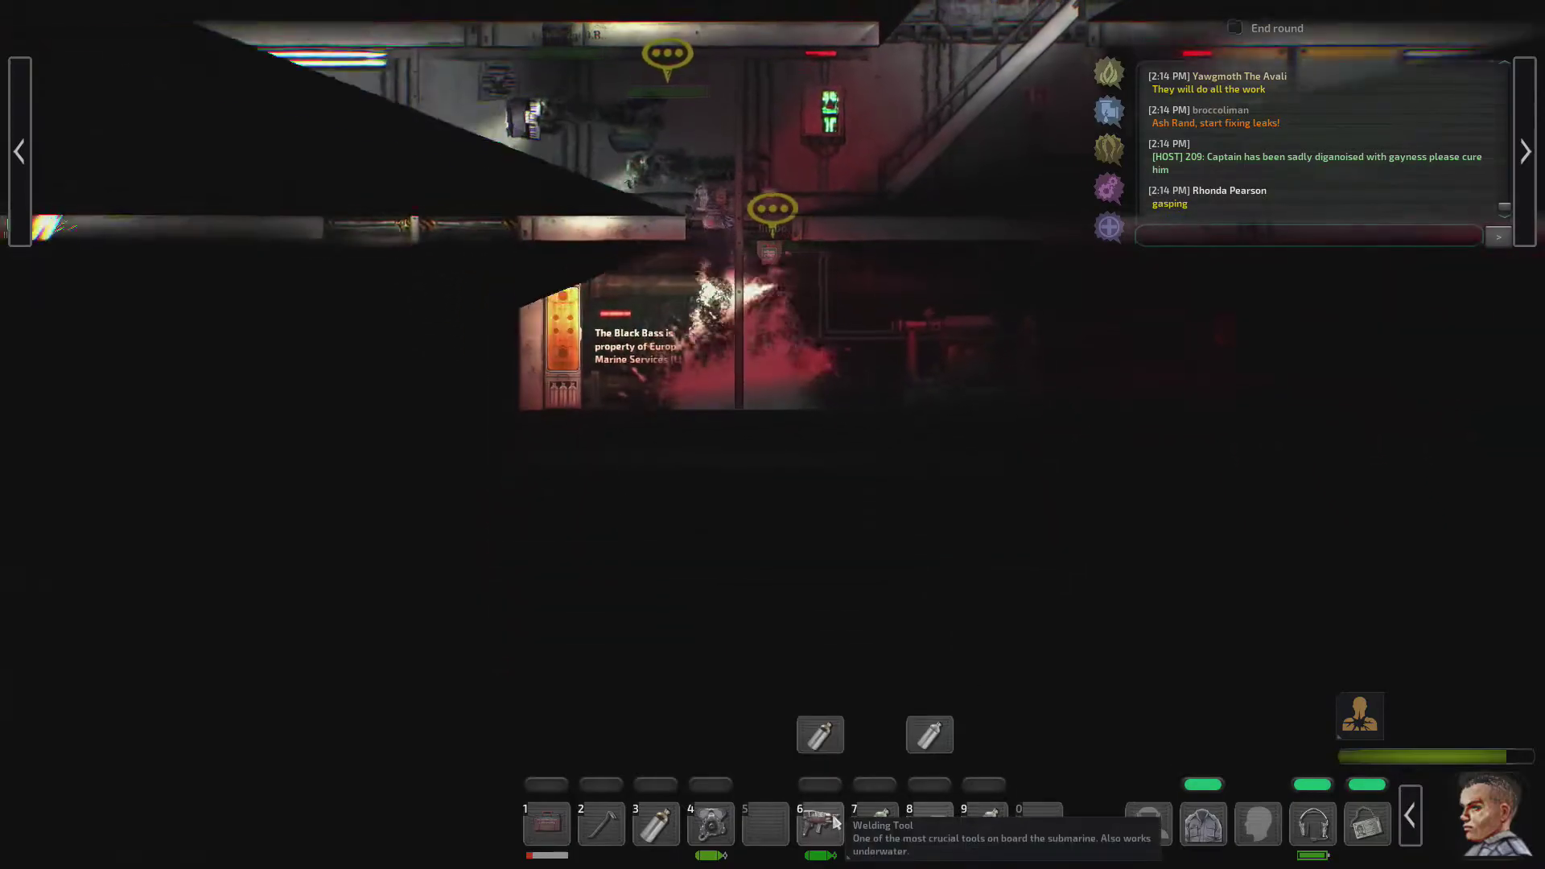
Step: Shift the oxygen tank, climb upstairs, remove the headgear, and check ComradeDyatlov's health status
left_click_drag(1014, 821, 713, 821)
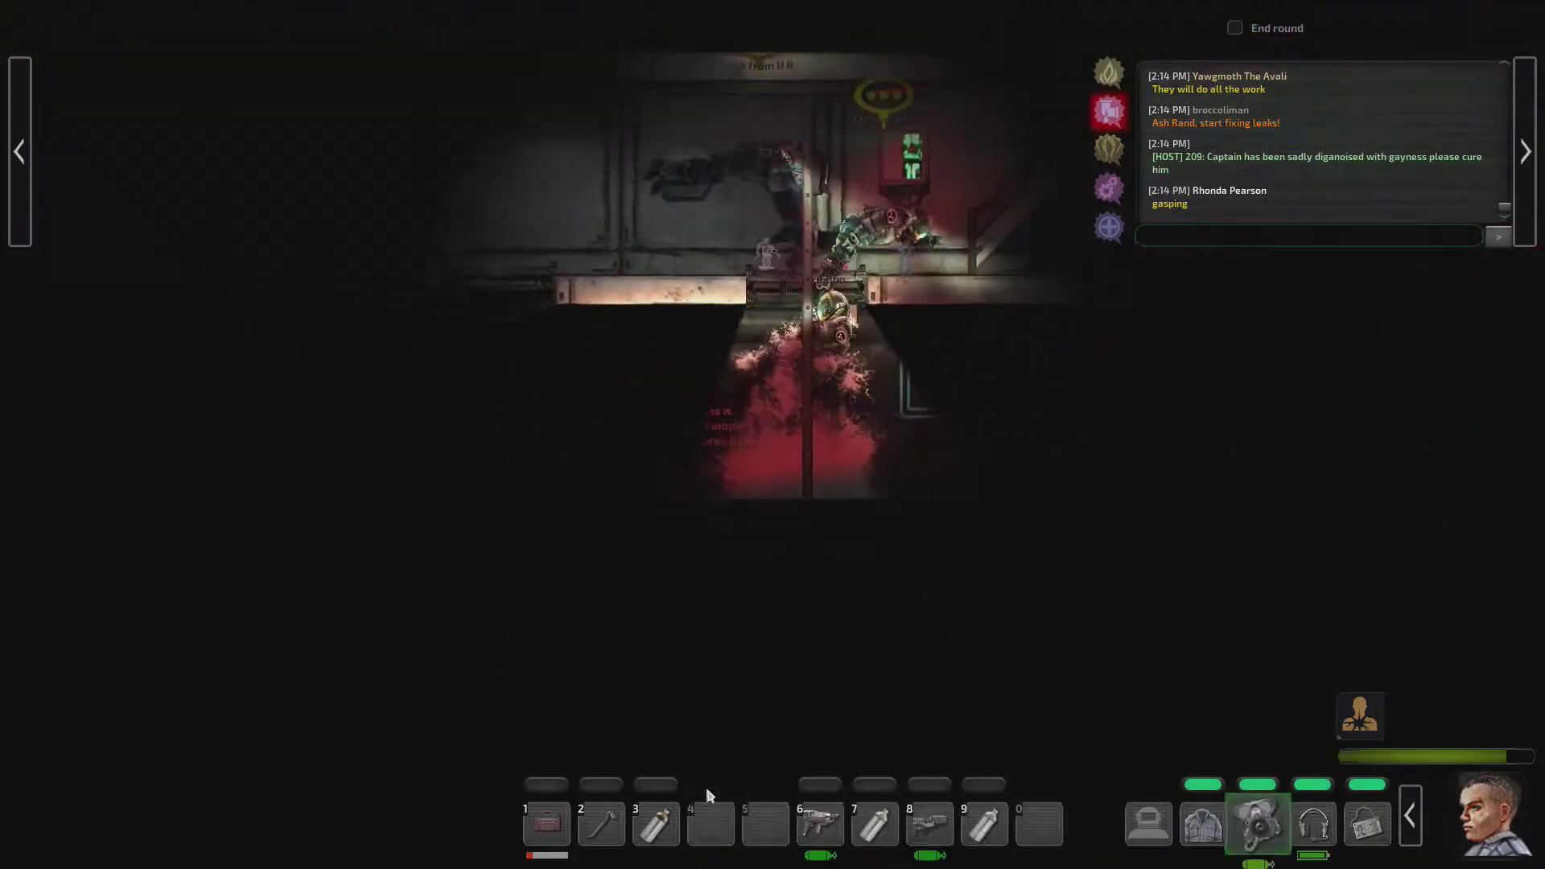
key("w")
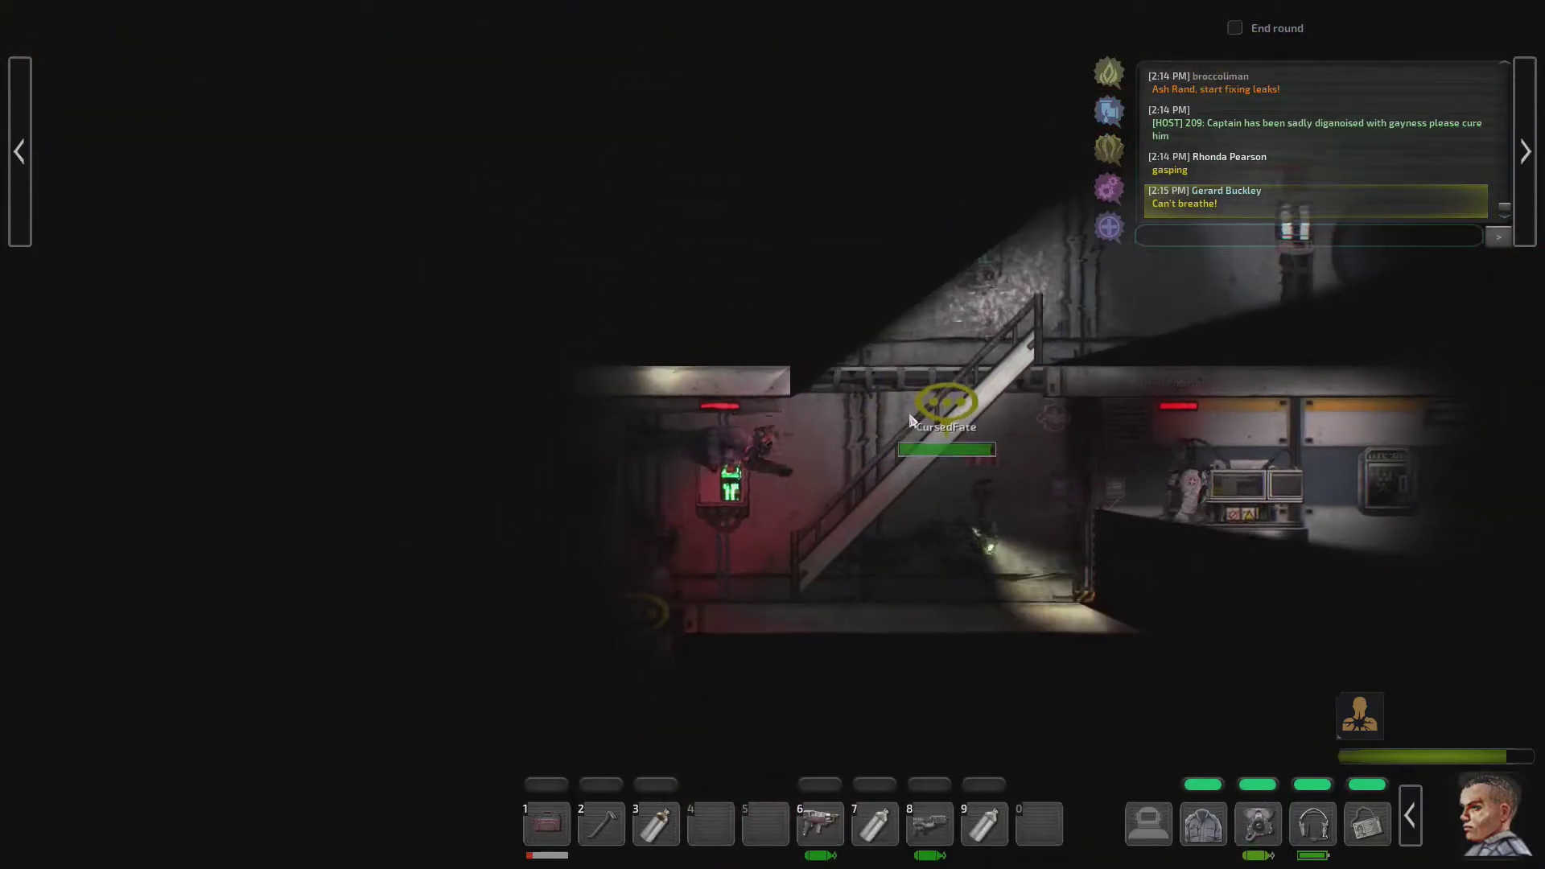
key("w")
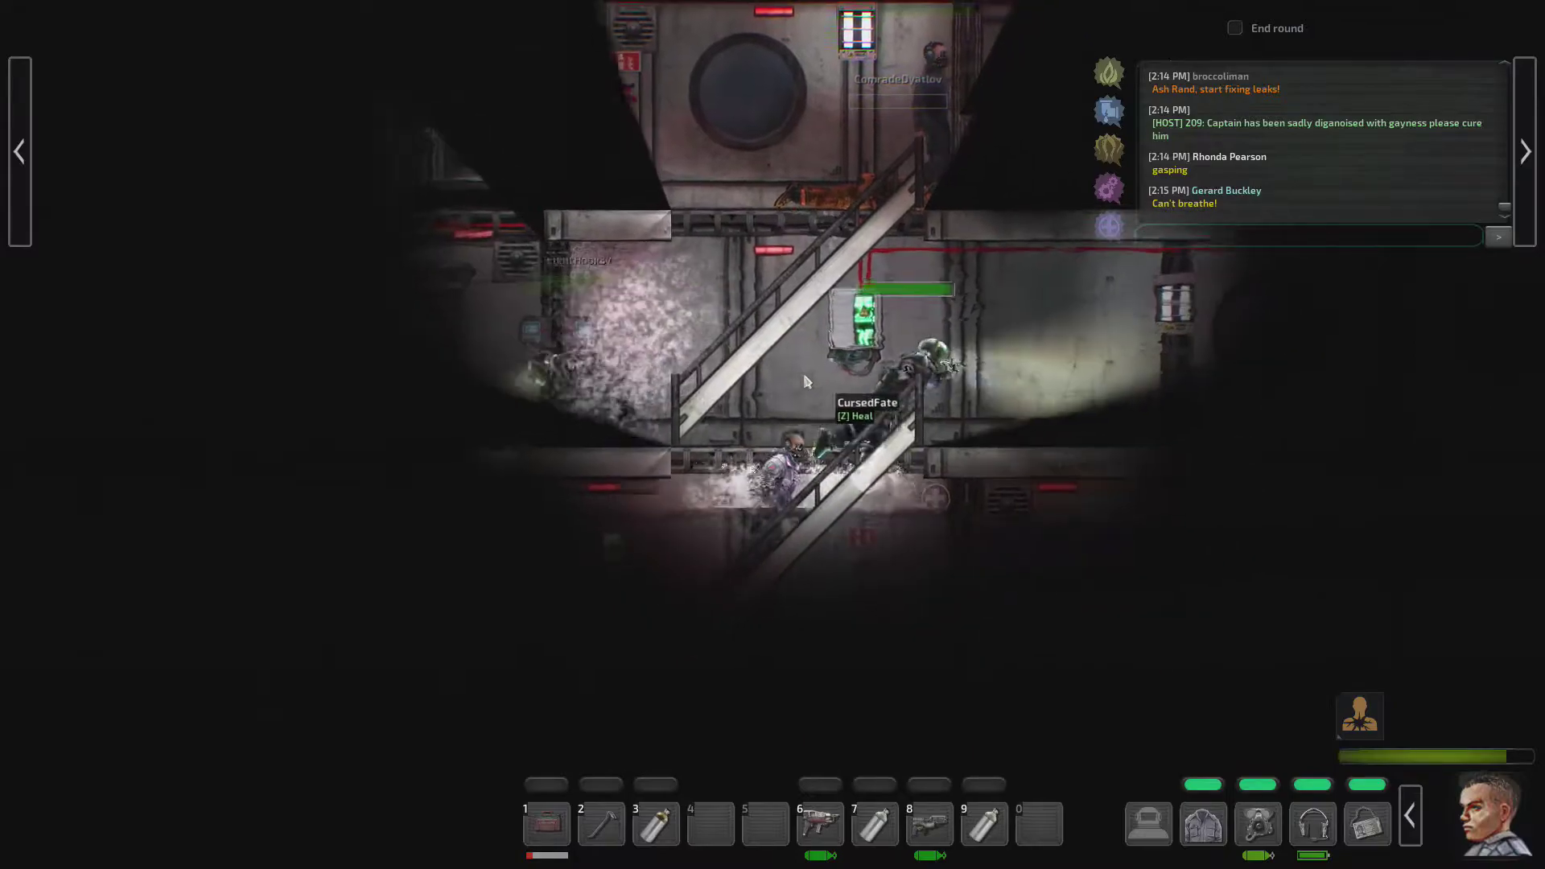
key("w")
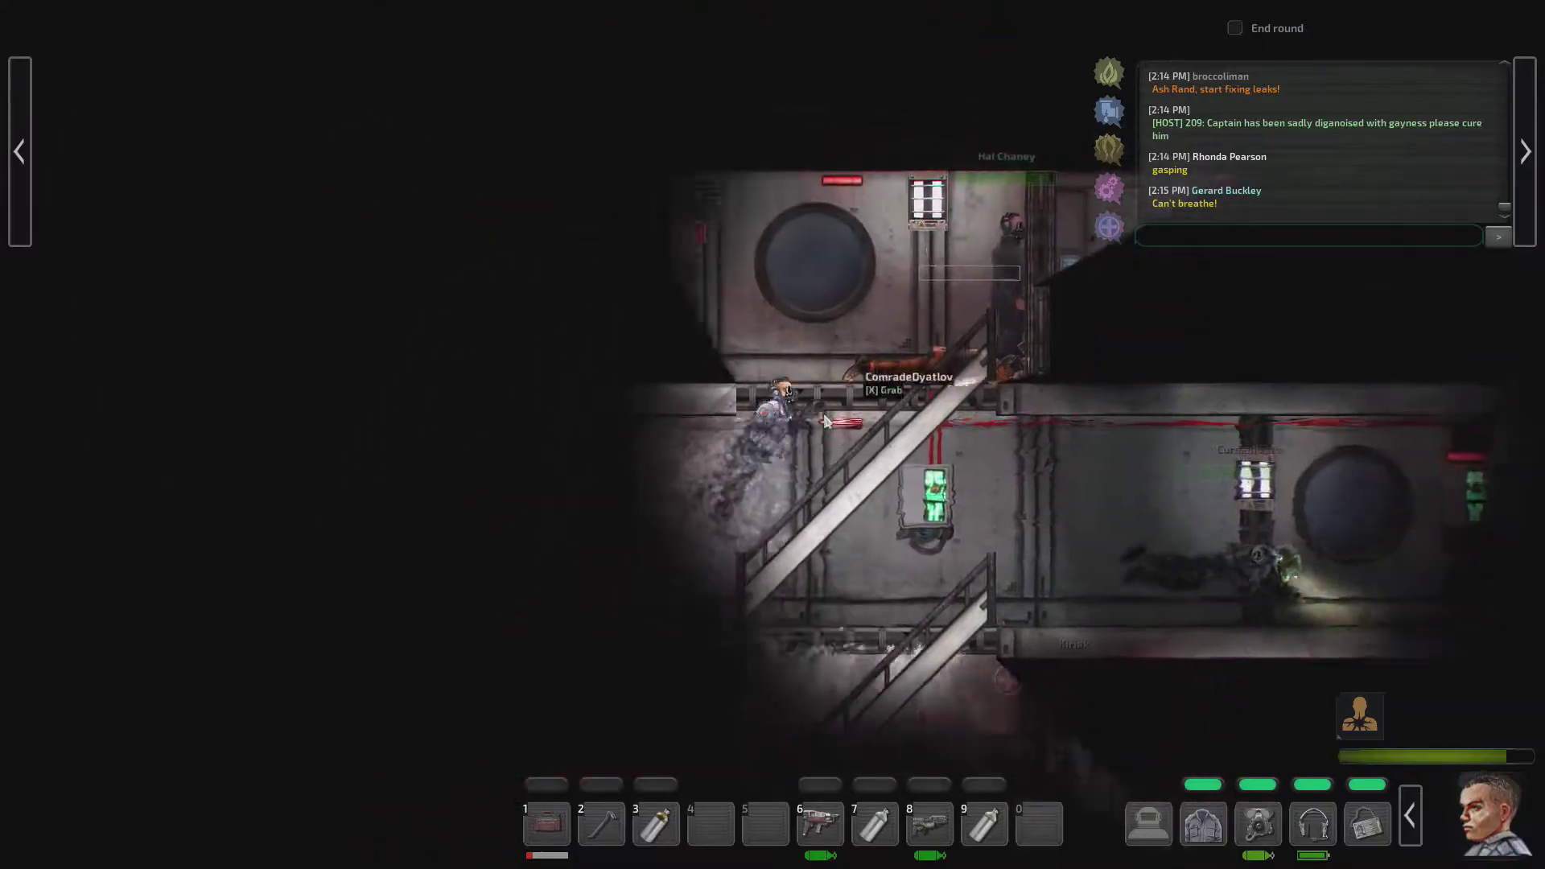
key("w")
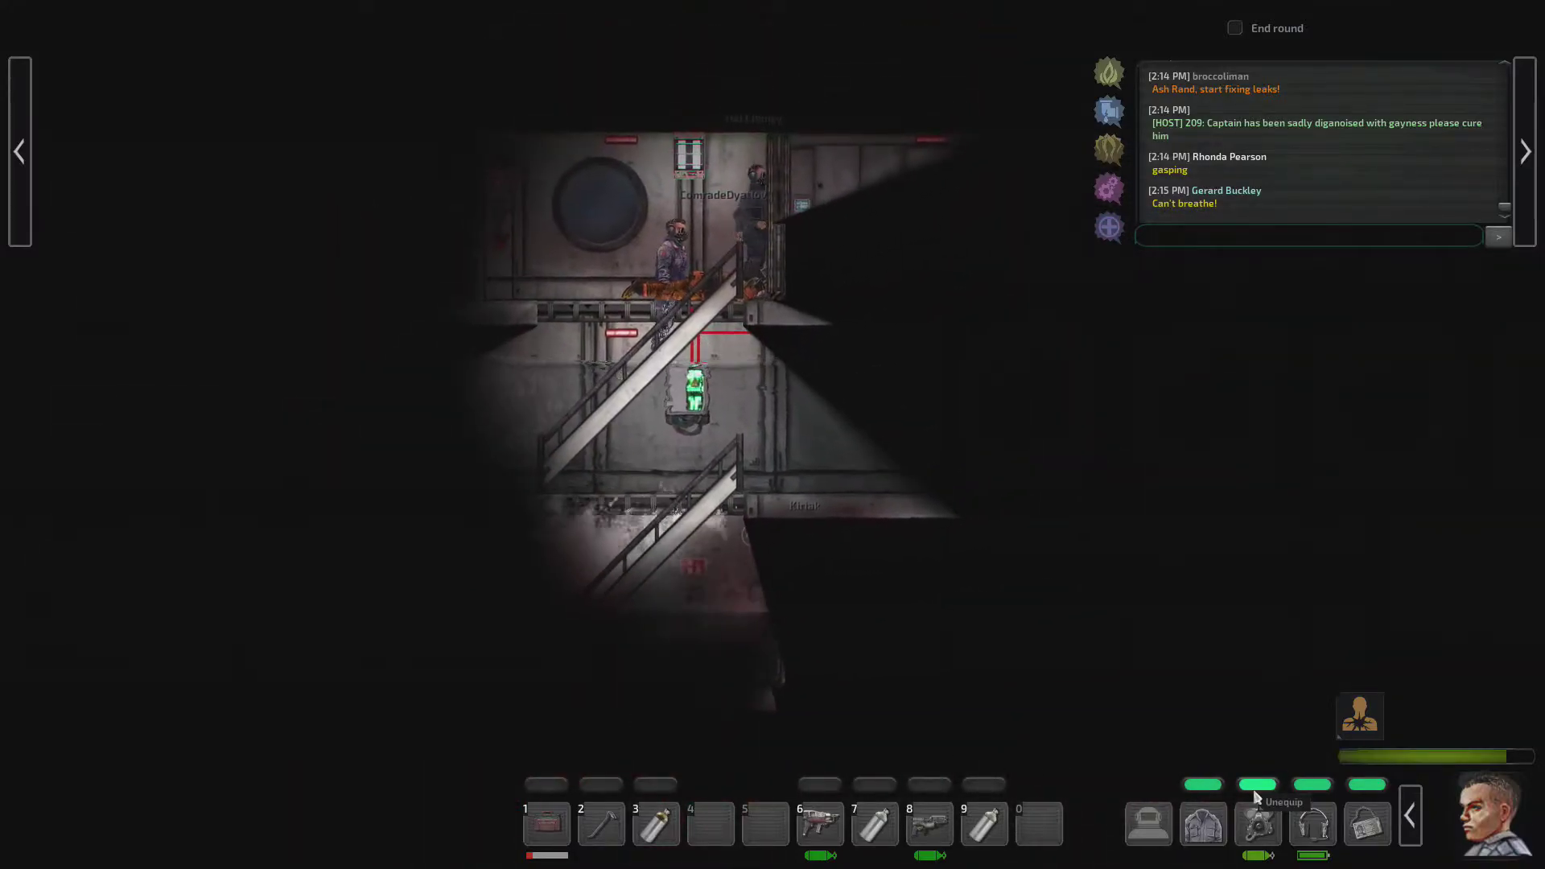
left_click(1253, 793)
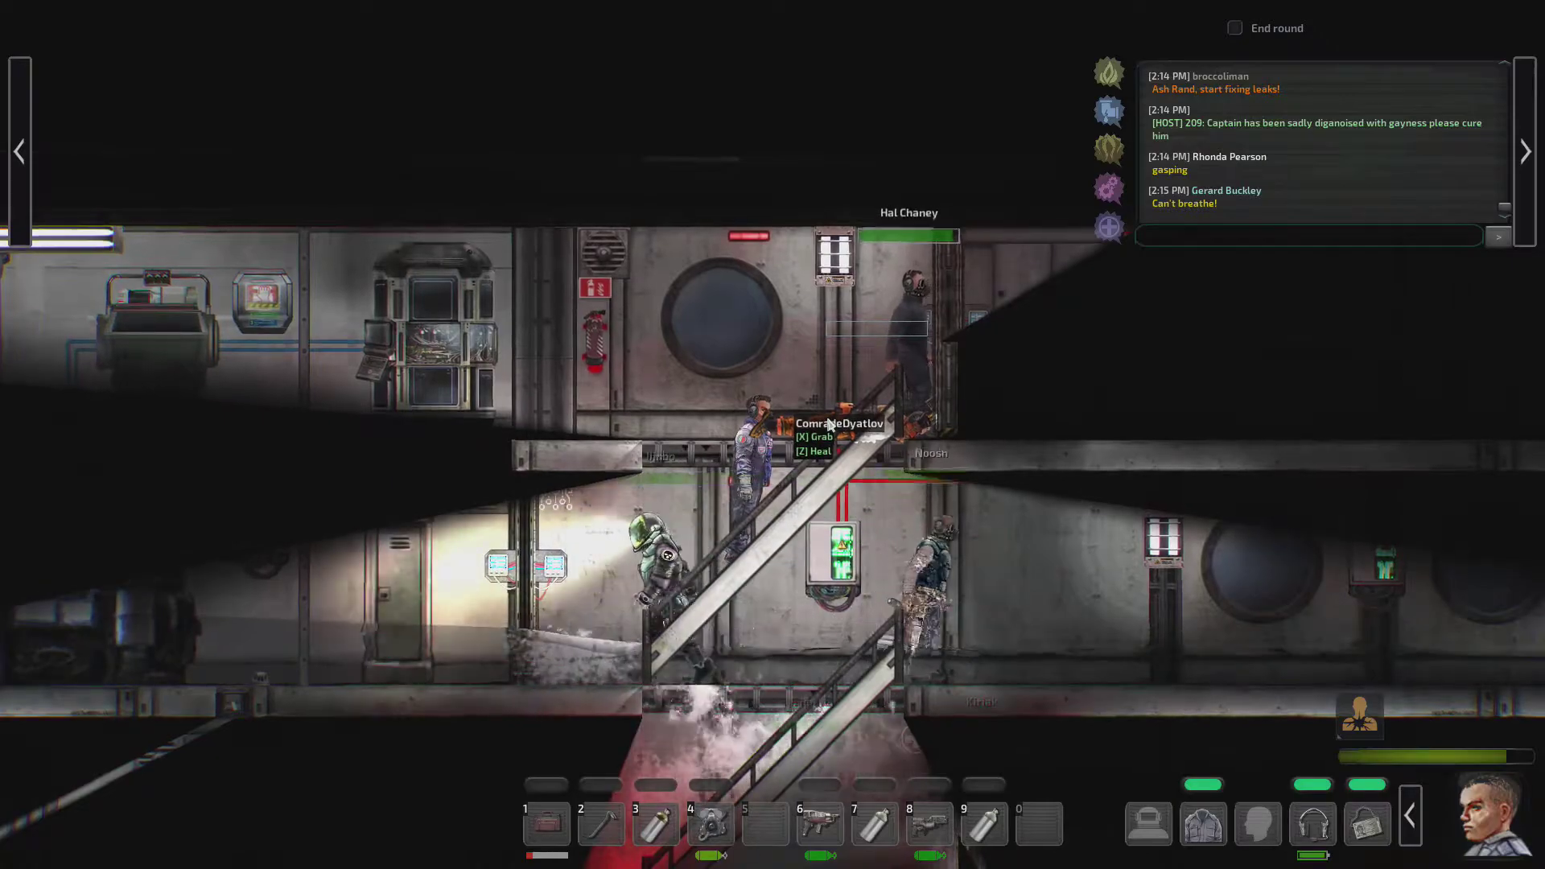
key("z")
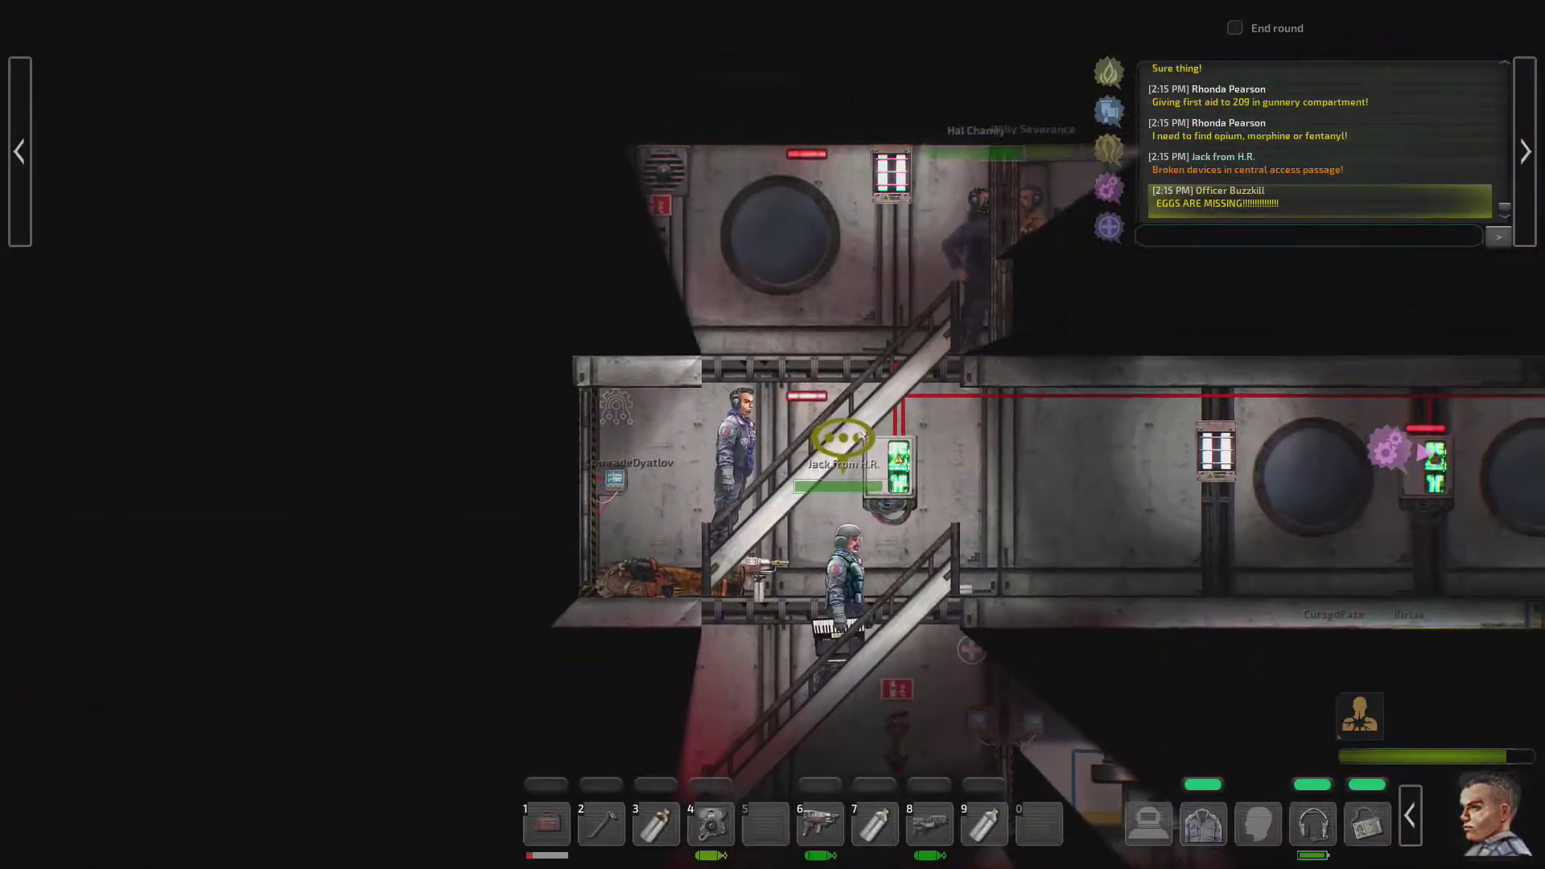
Step: Walk over the stairs and open, then close, the supplies cabinet
key("a")
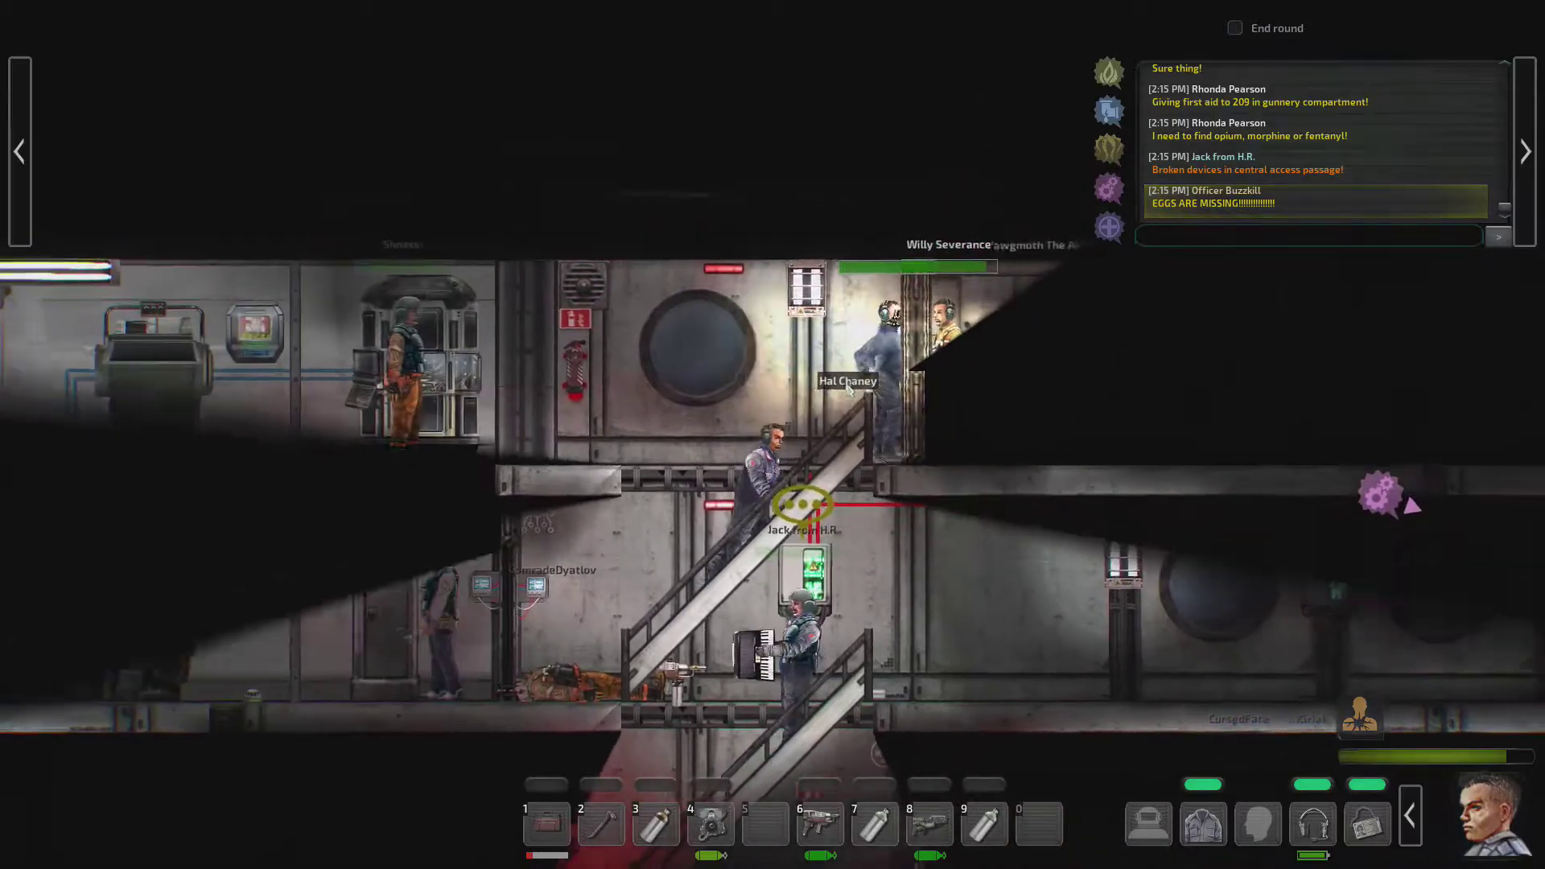
key("a")
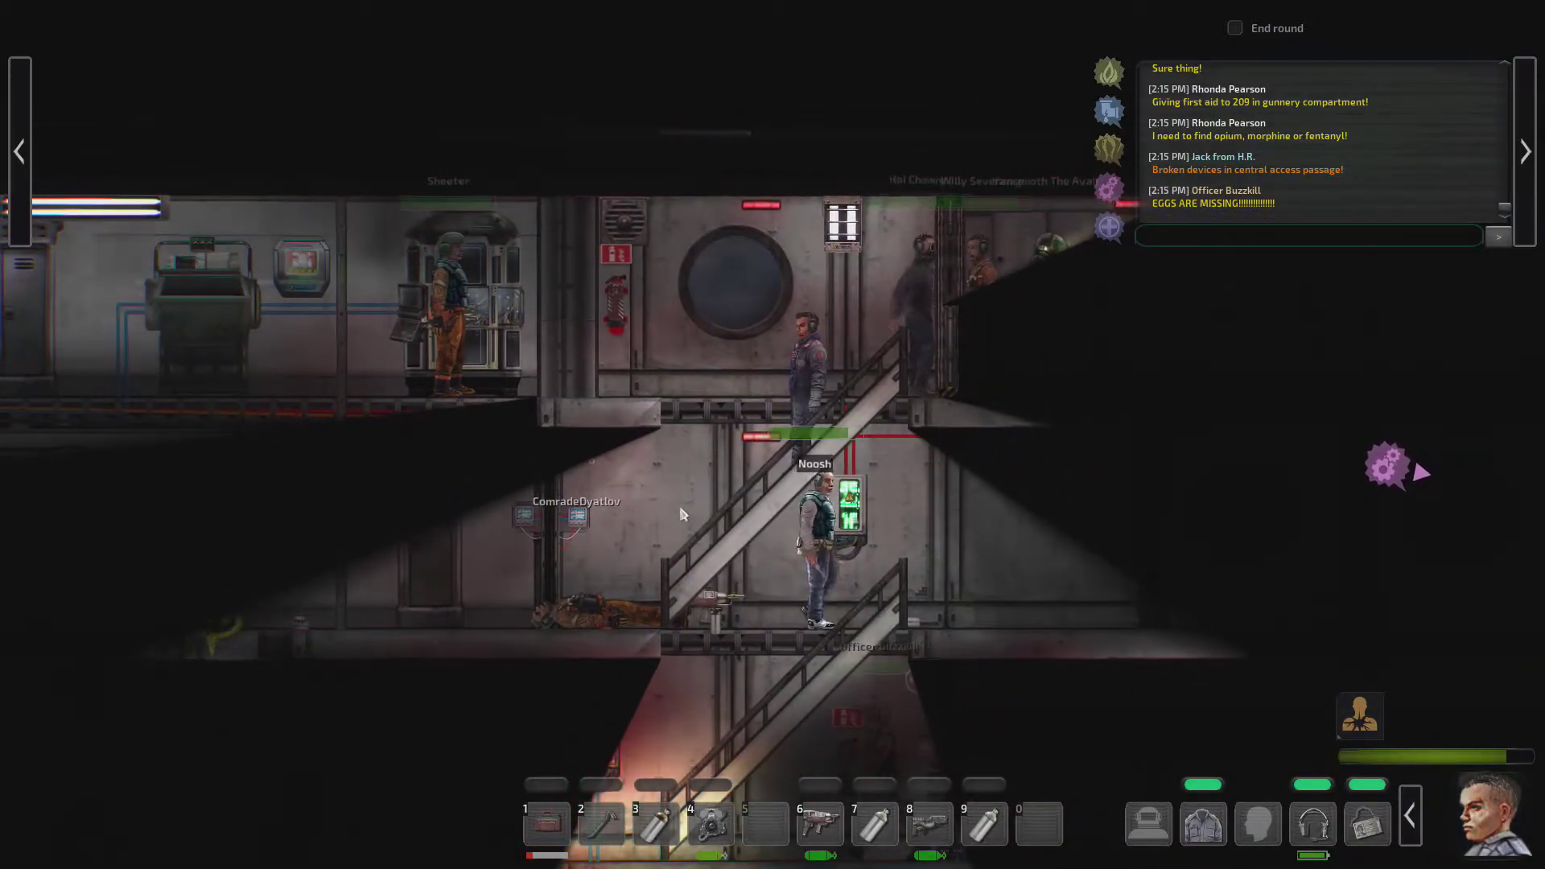
key("d")
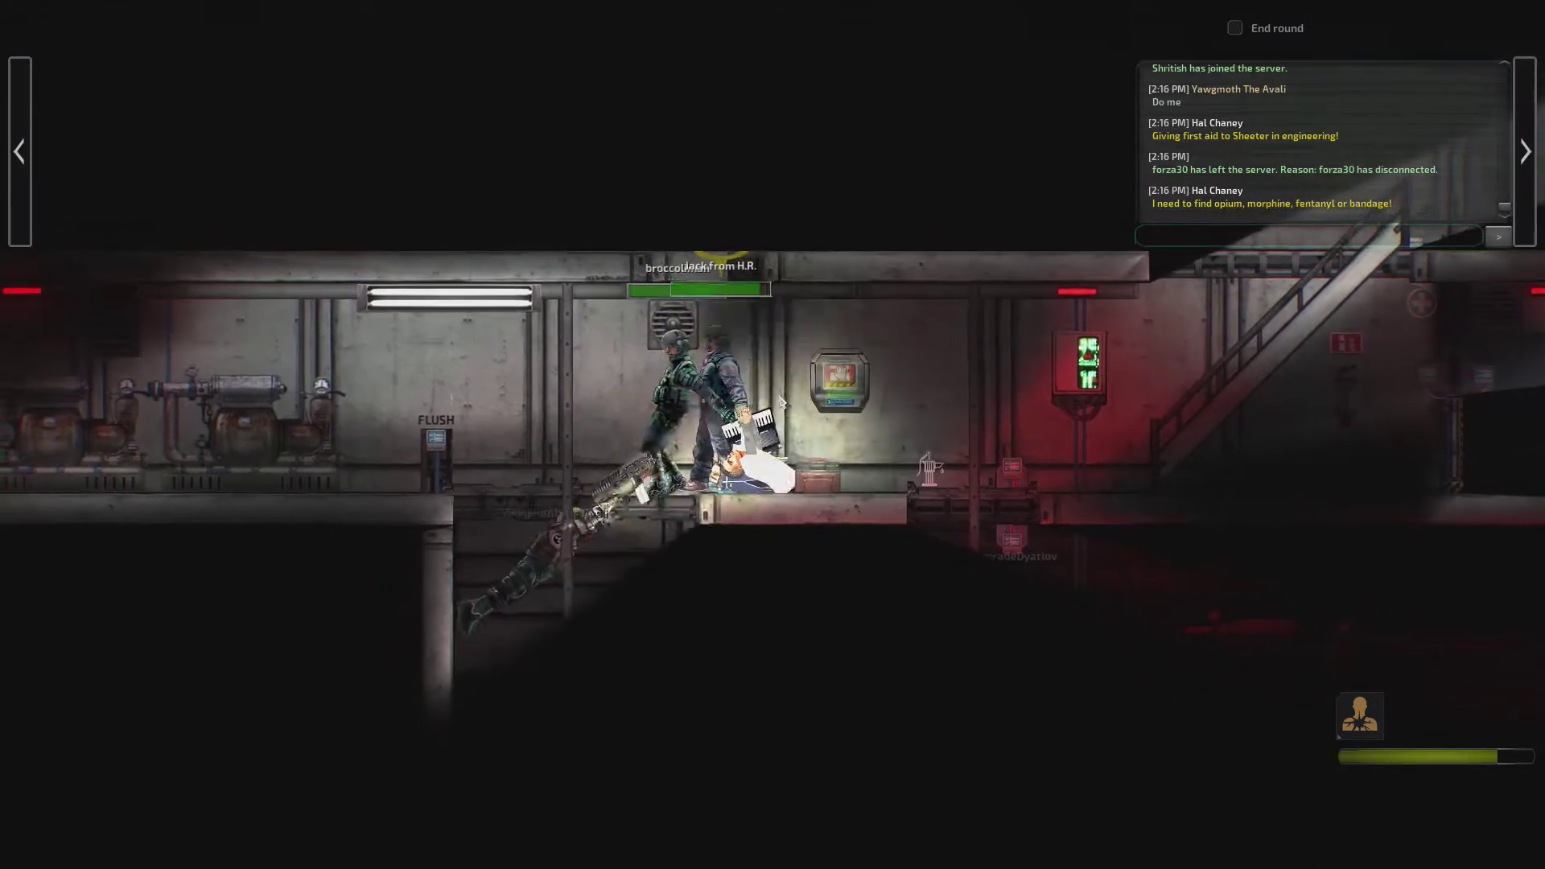
left_click(810, 381)
key("d")
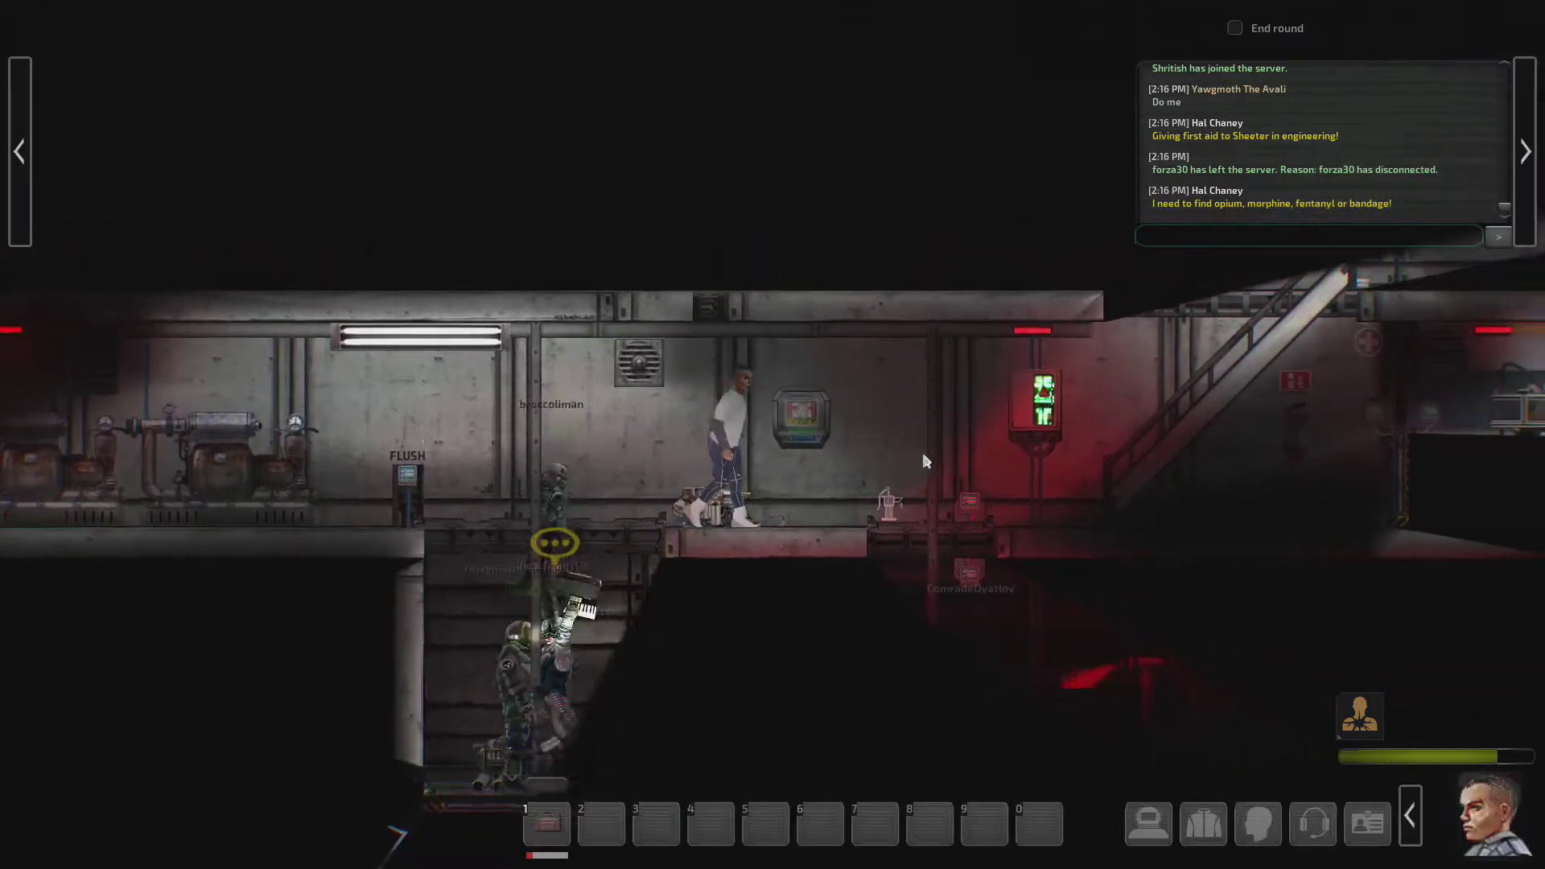
Step: Run right along the corridor past the stairs into the red-lit engineering corridor
key("d")
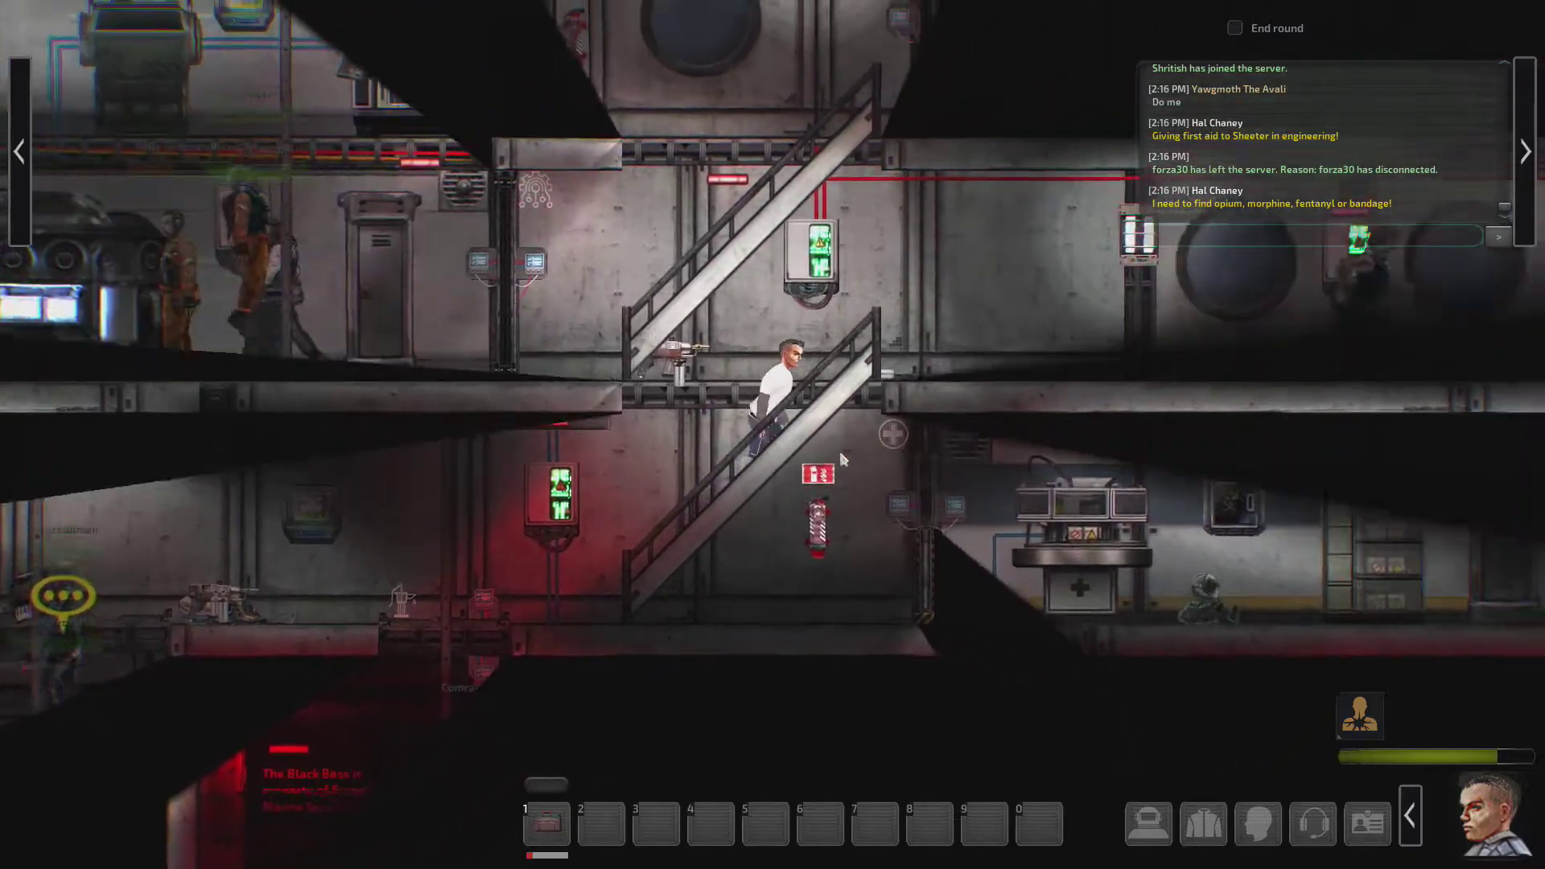
key("d")
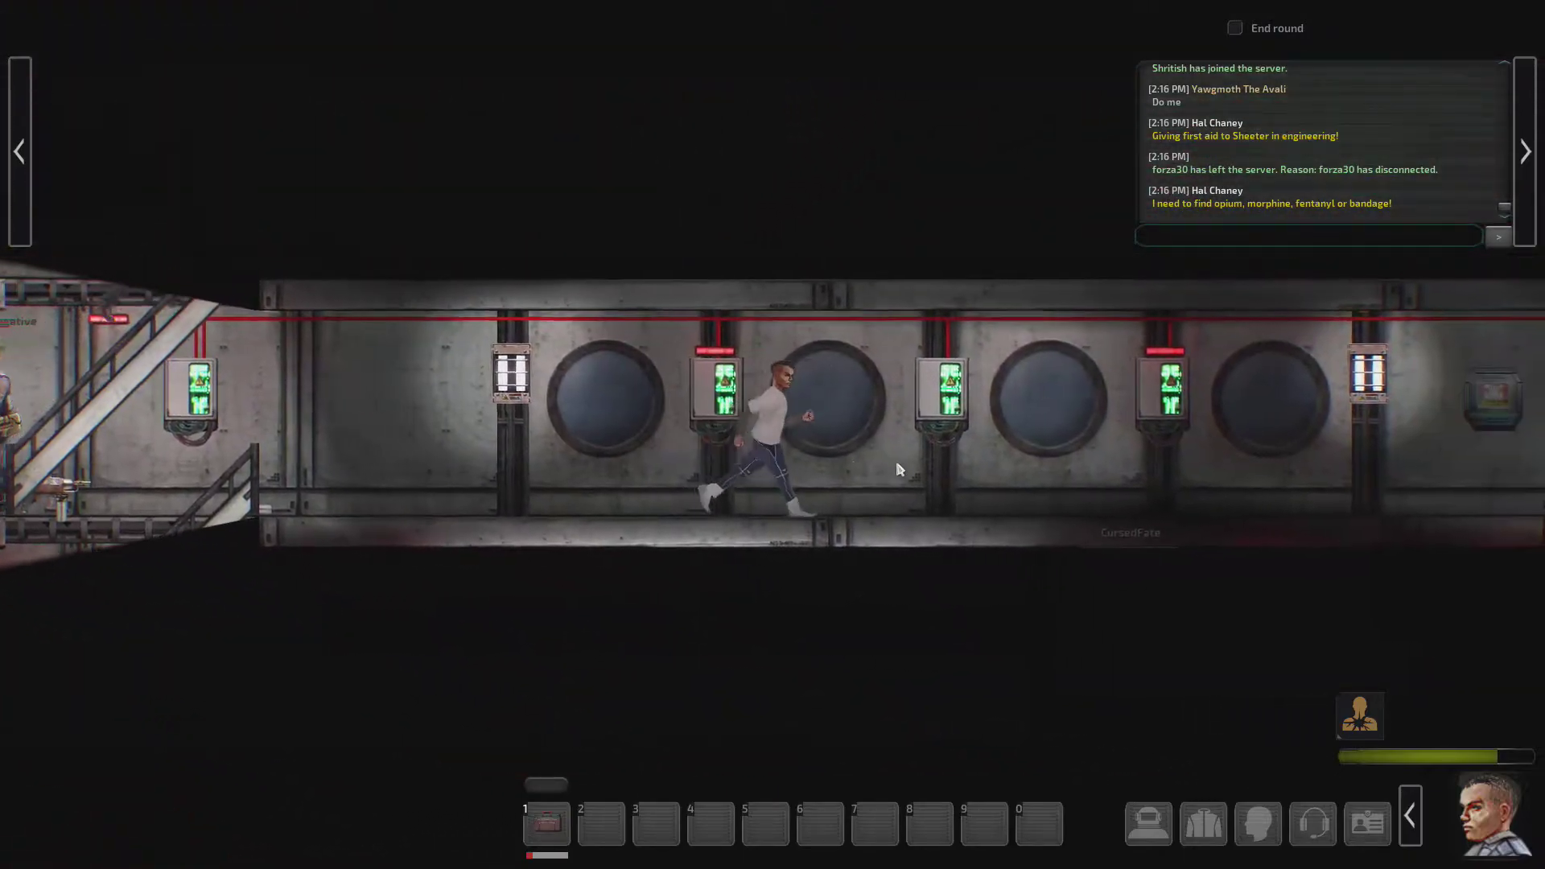
key("d")
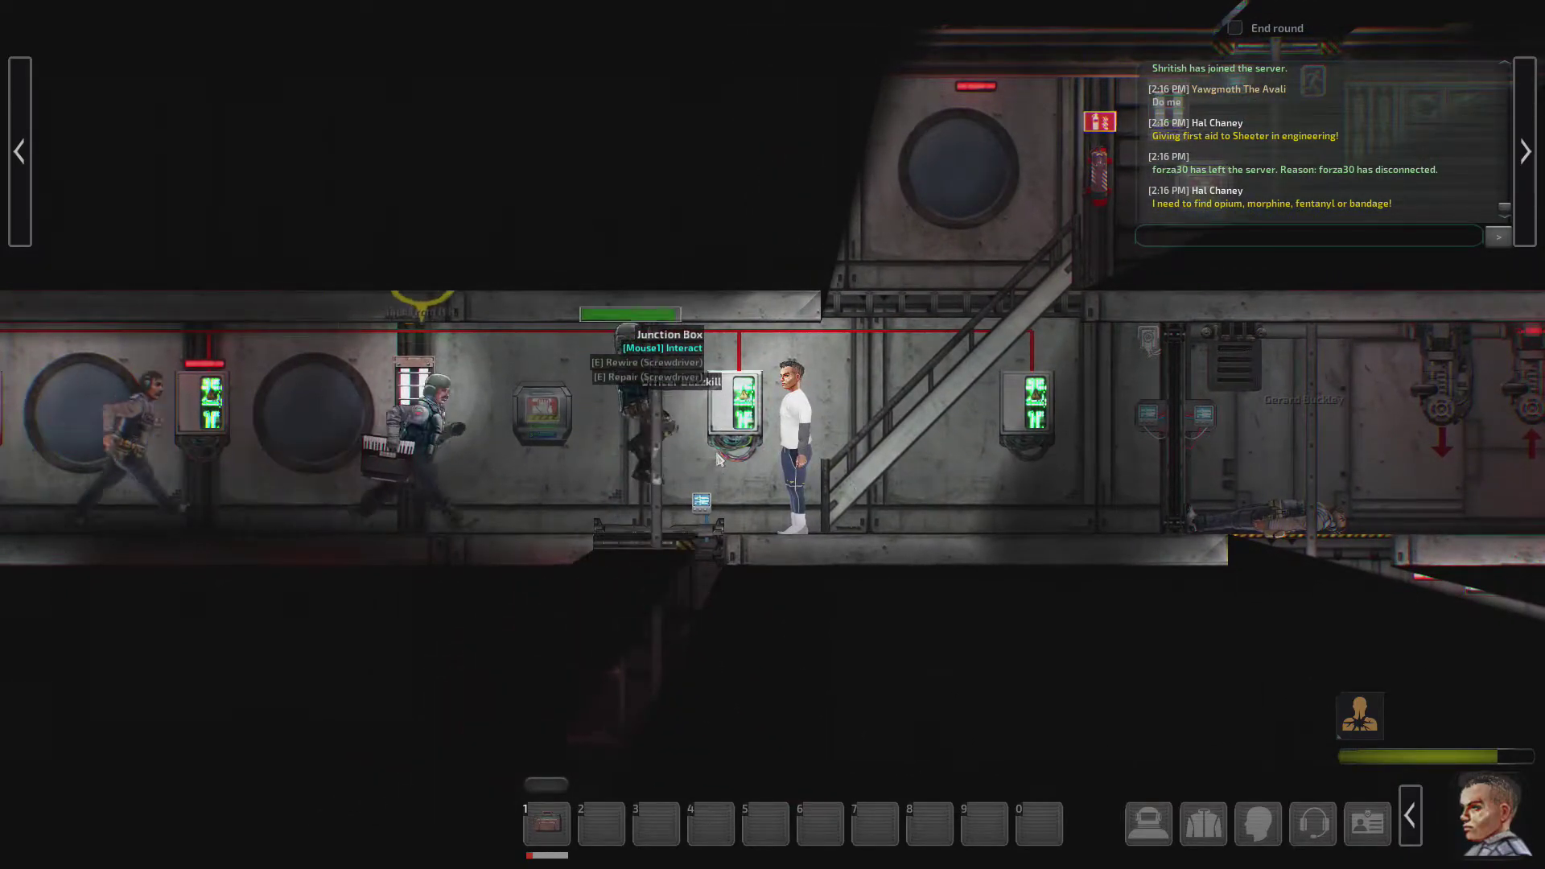
key("d")
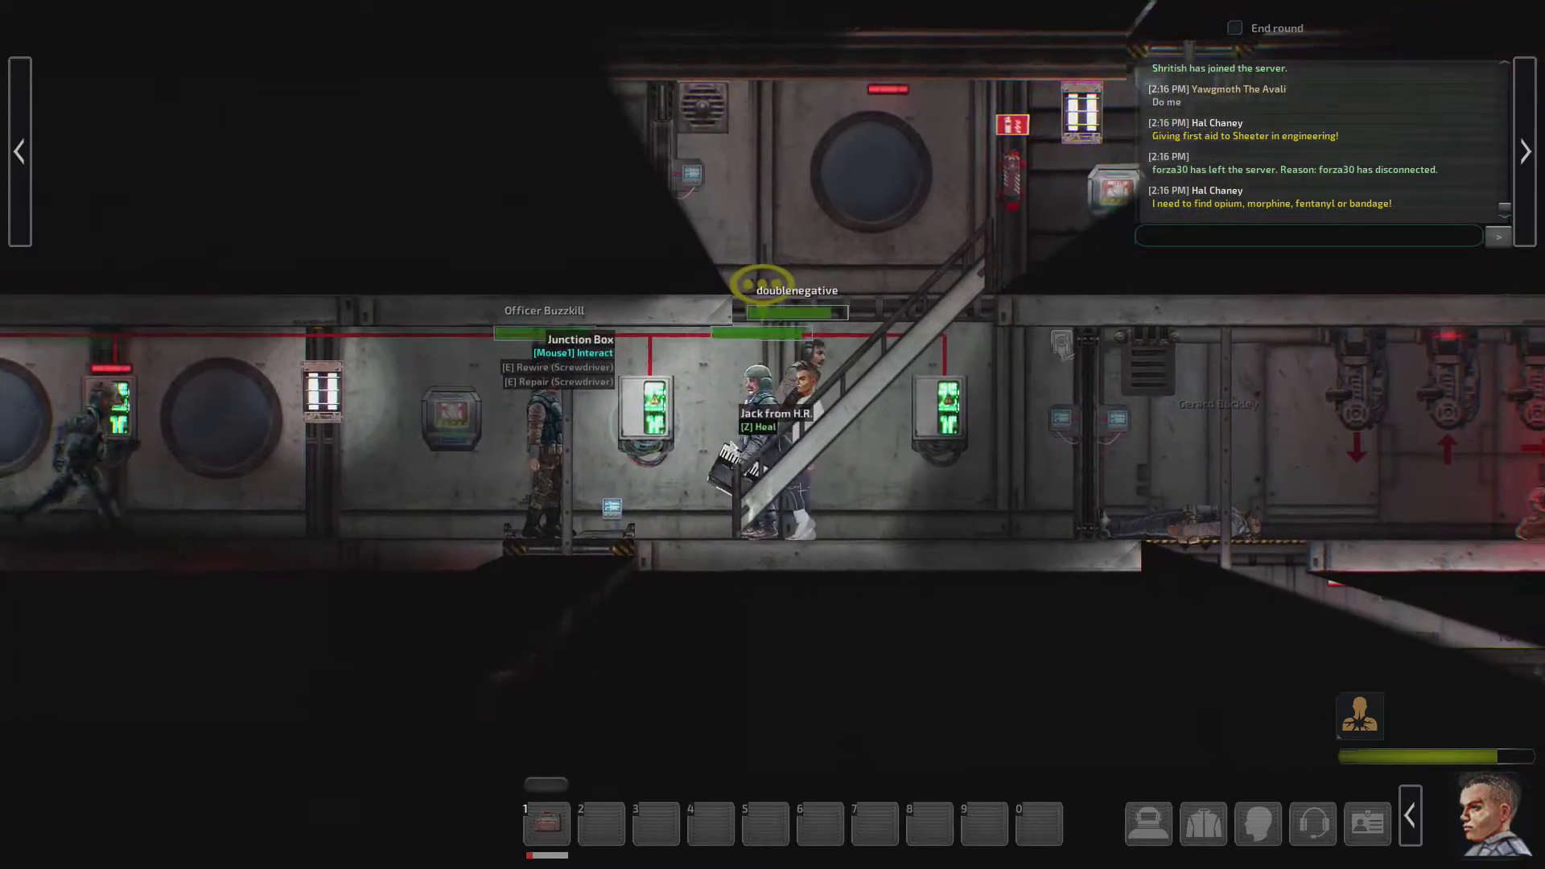
key("d")
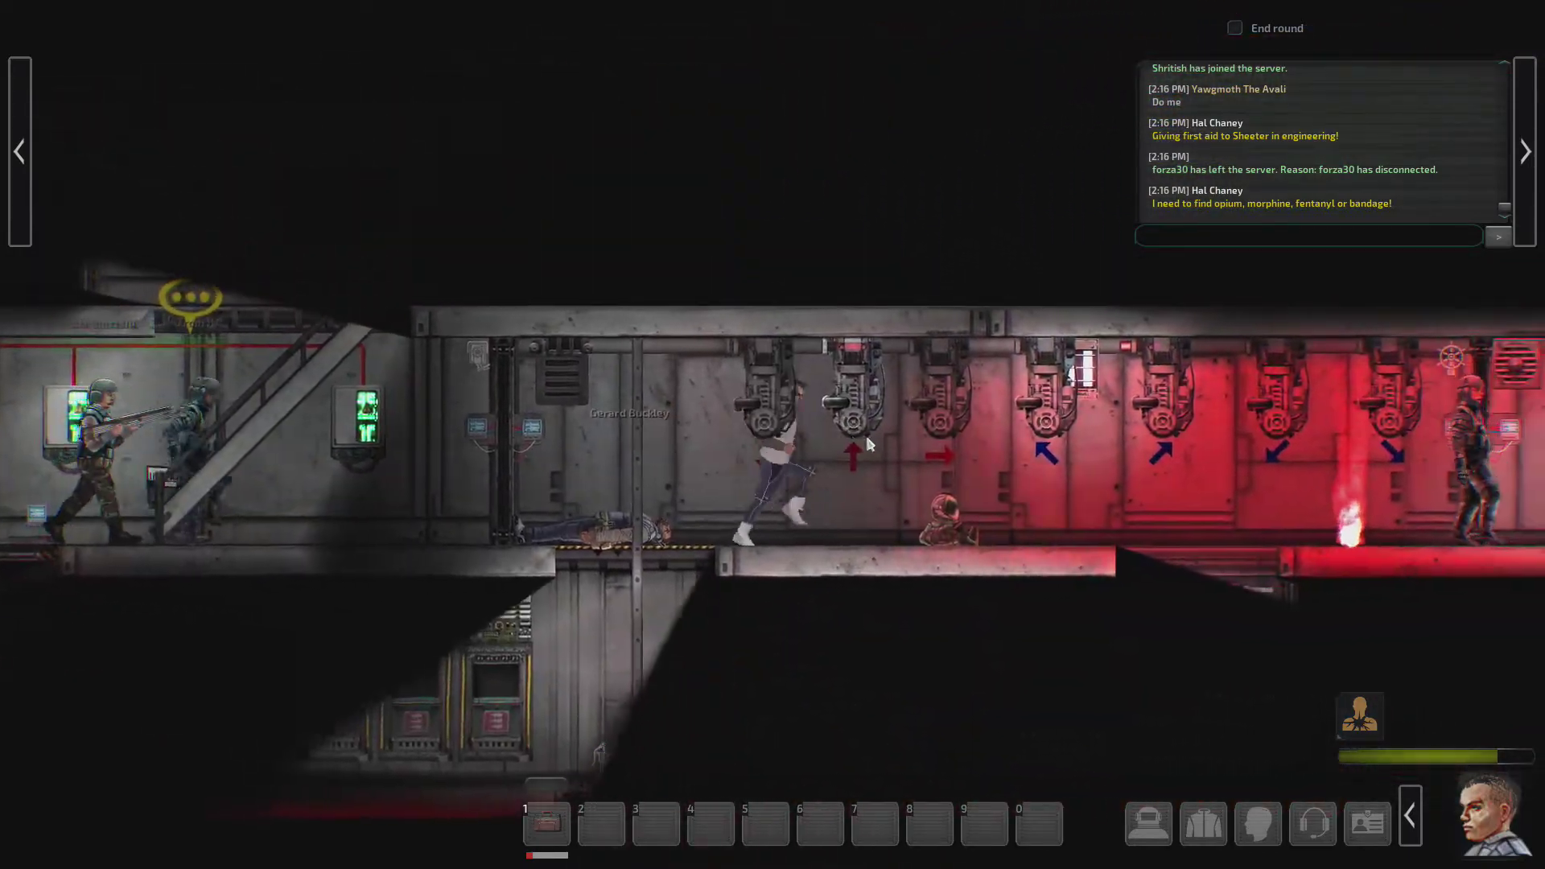
Step: Walk back left through the hatch corridor to the flush pump room
key("a")
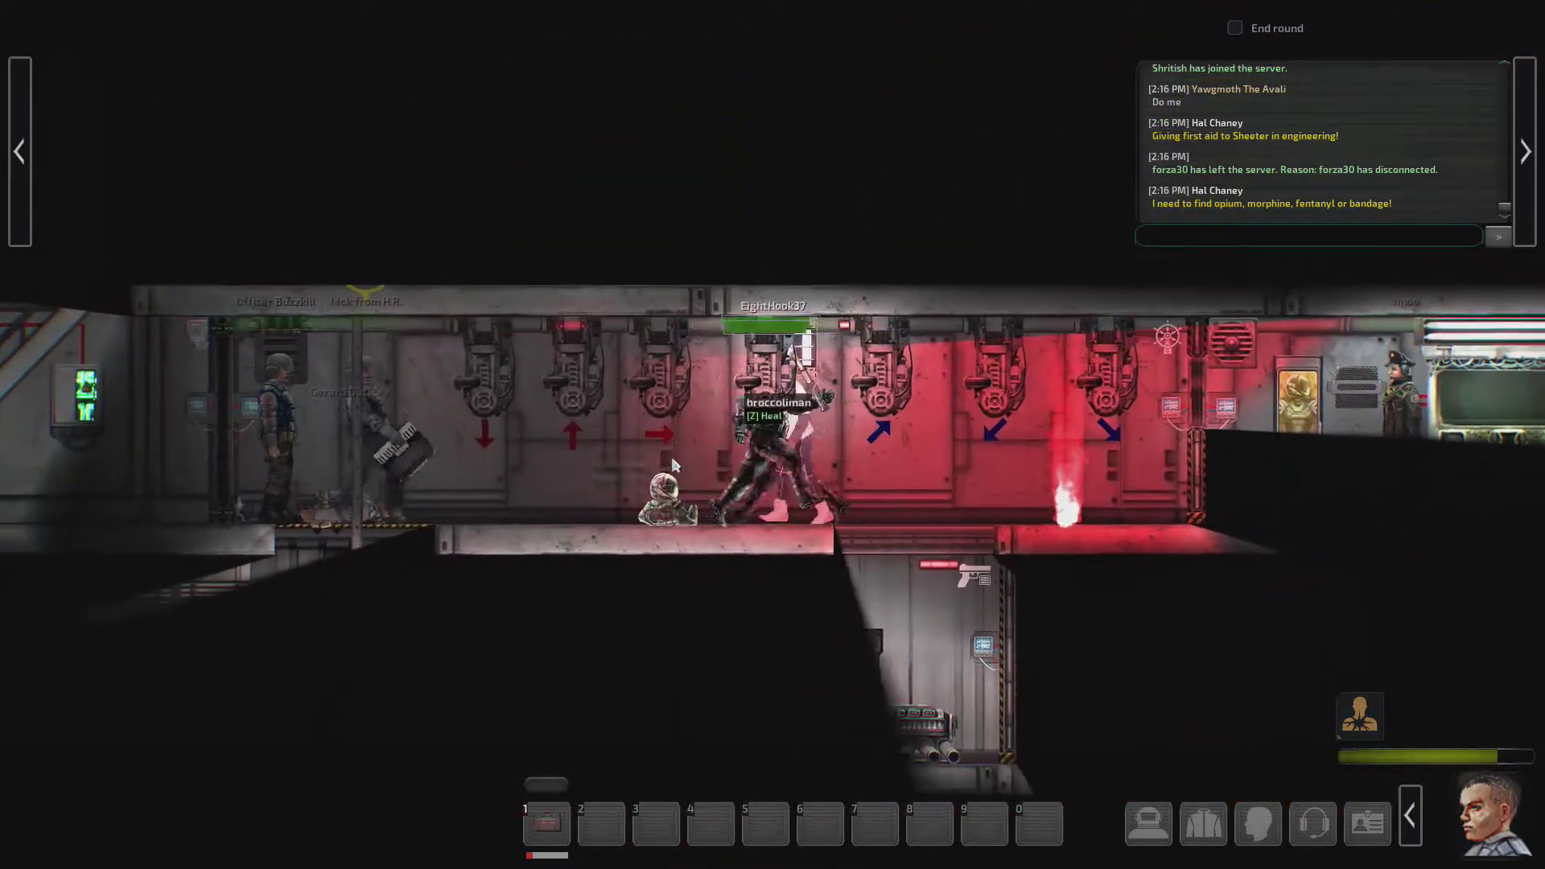
key("a")
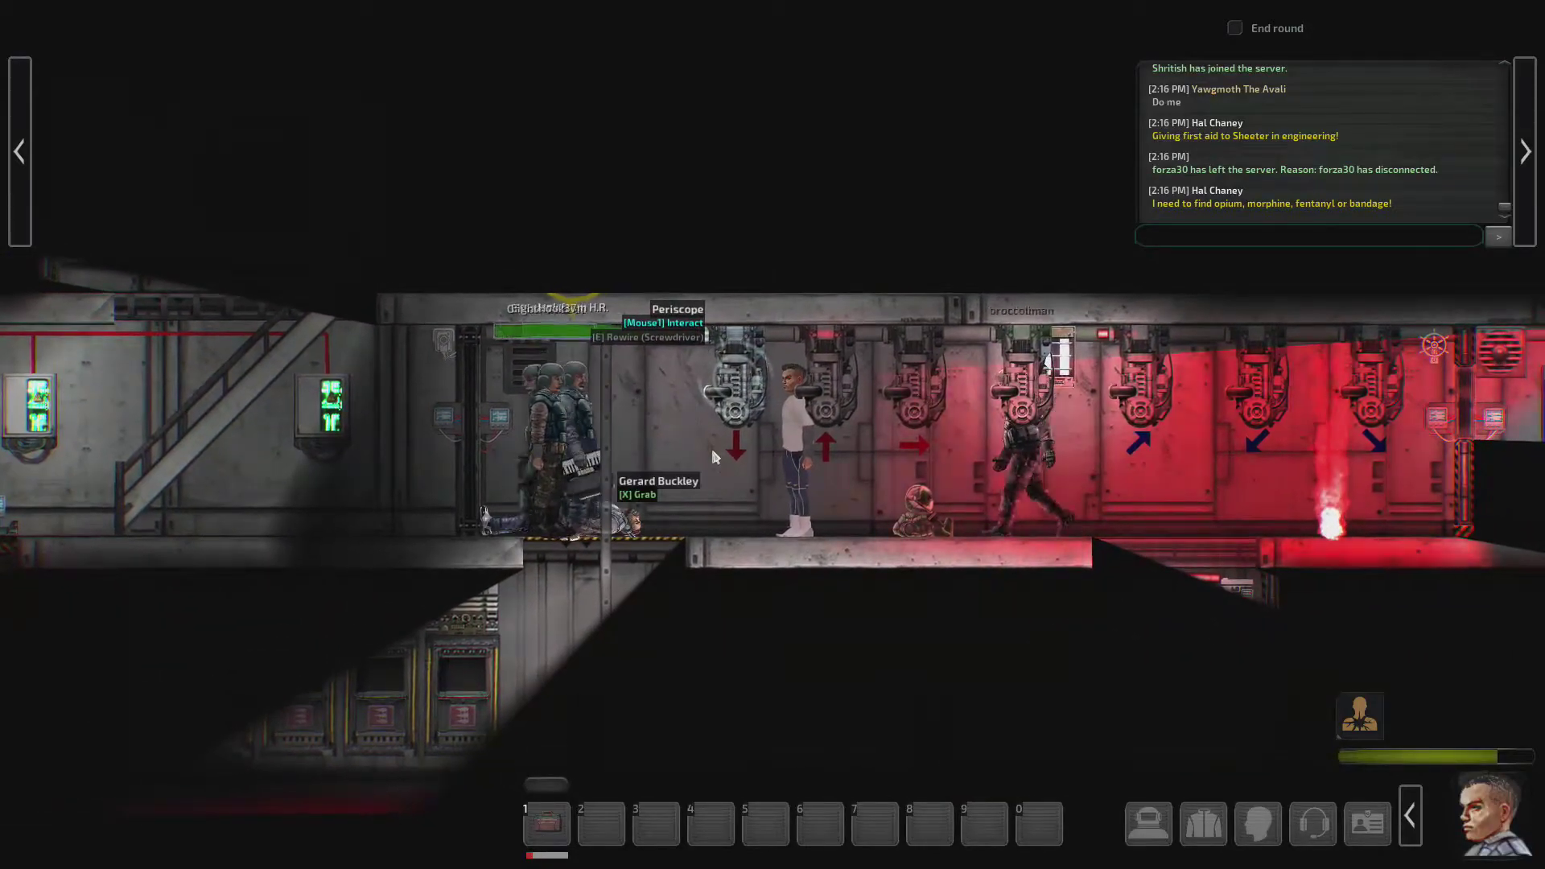
key("a")
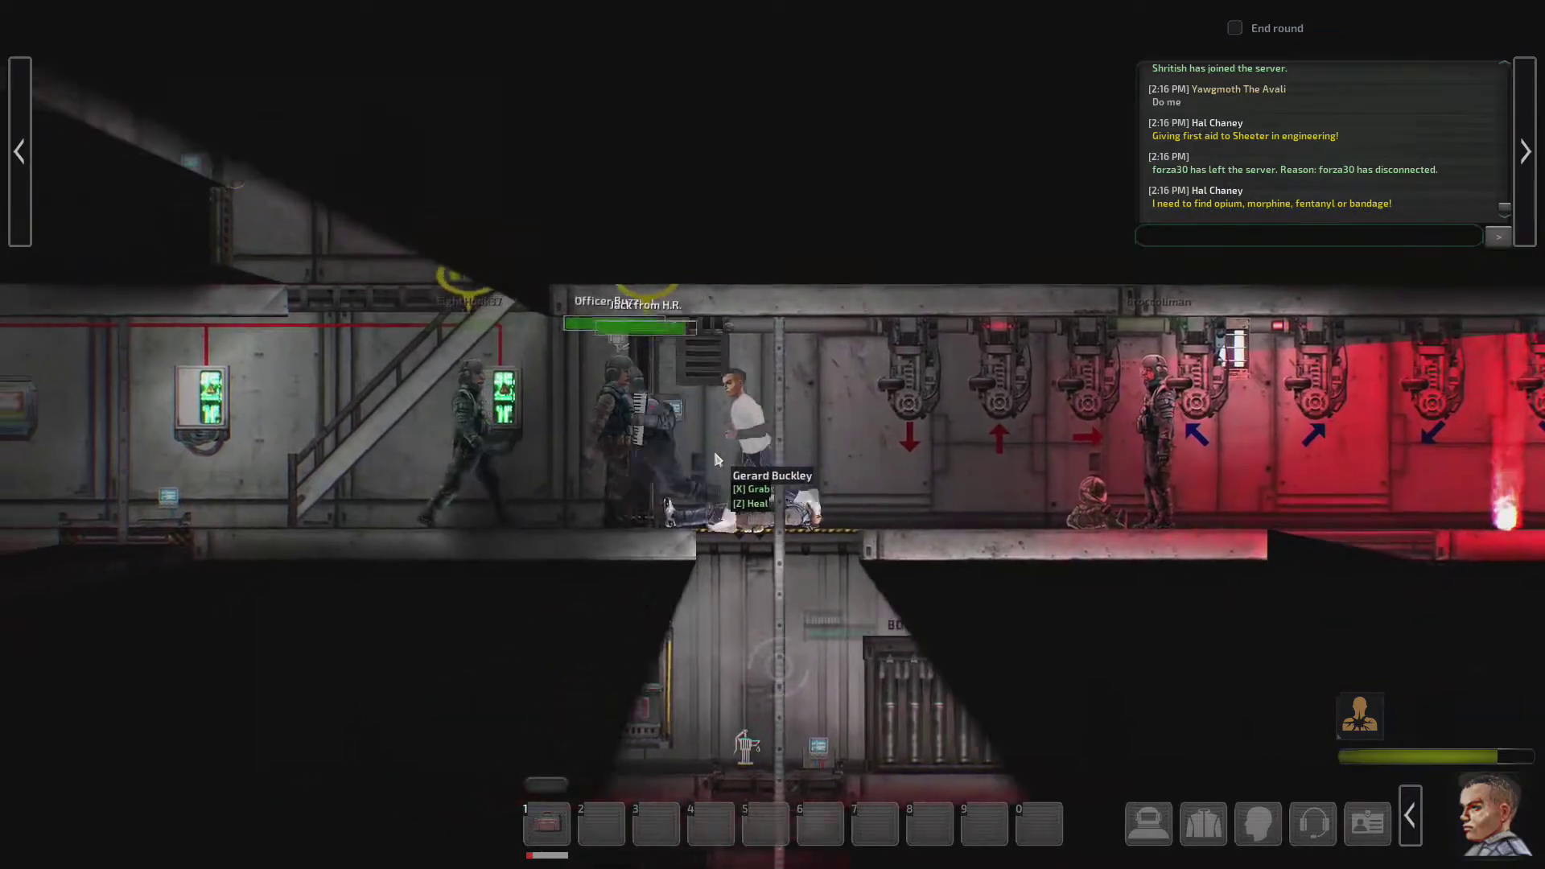
key("a")
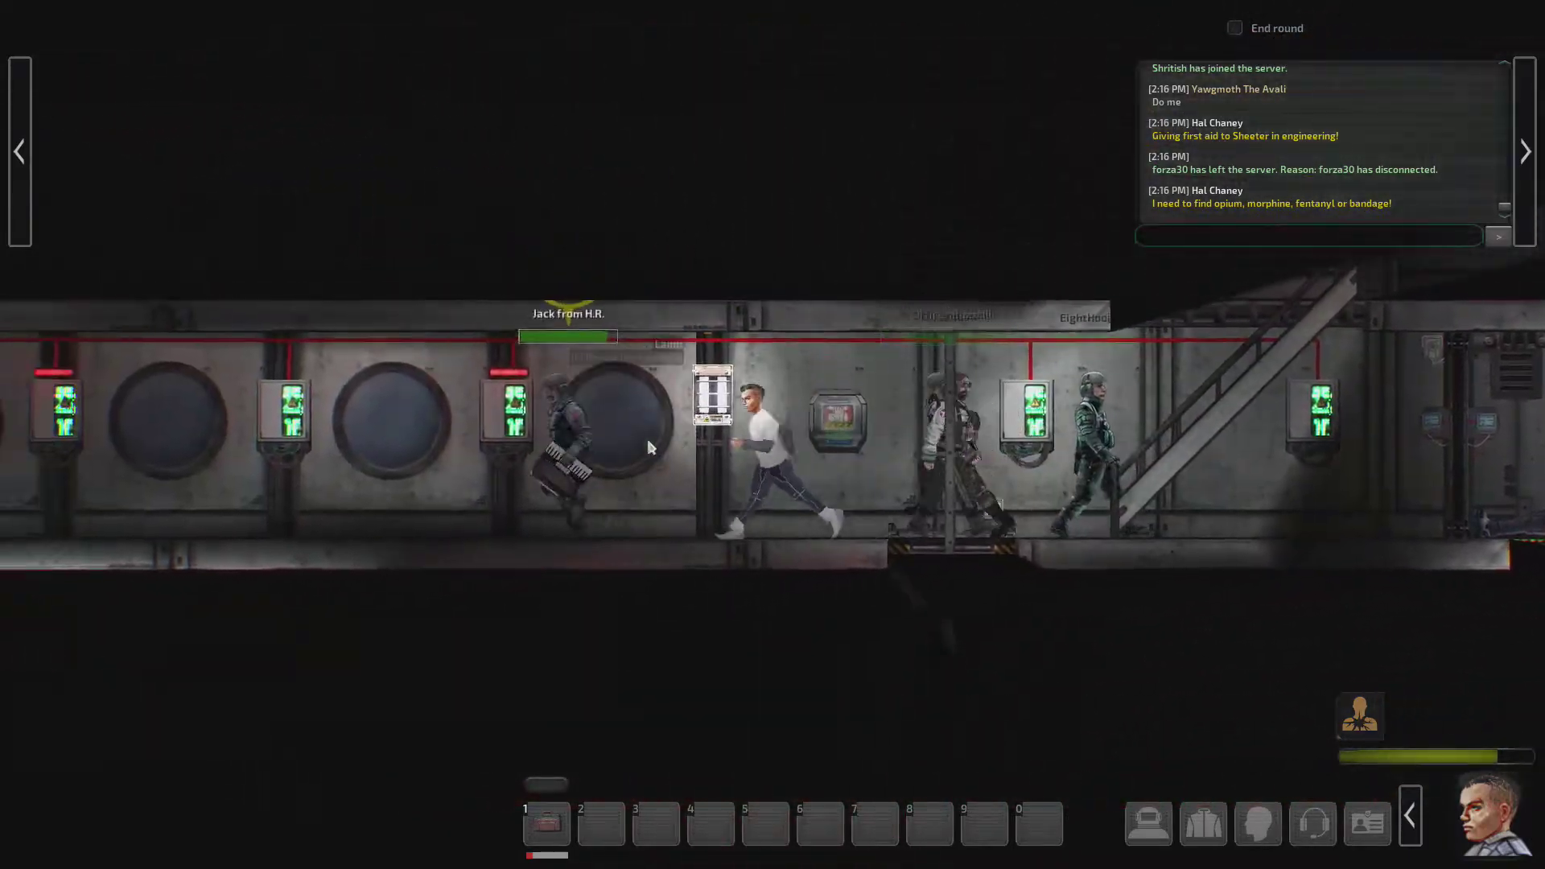
key("a")
key("a")
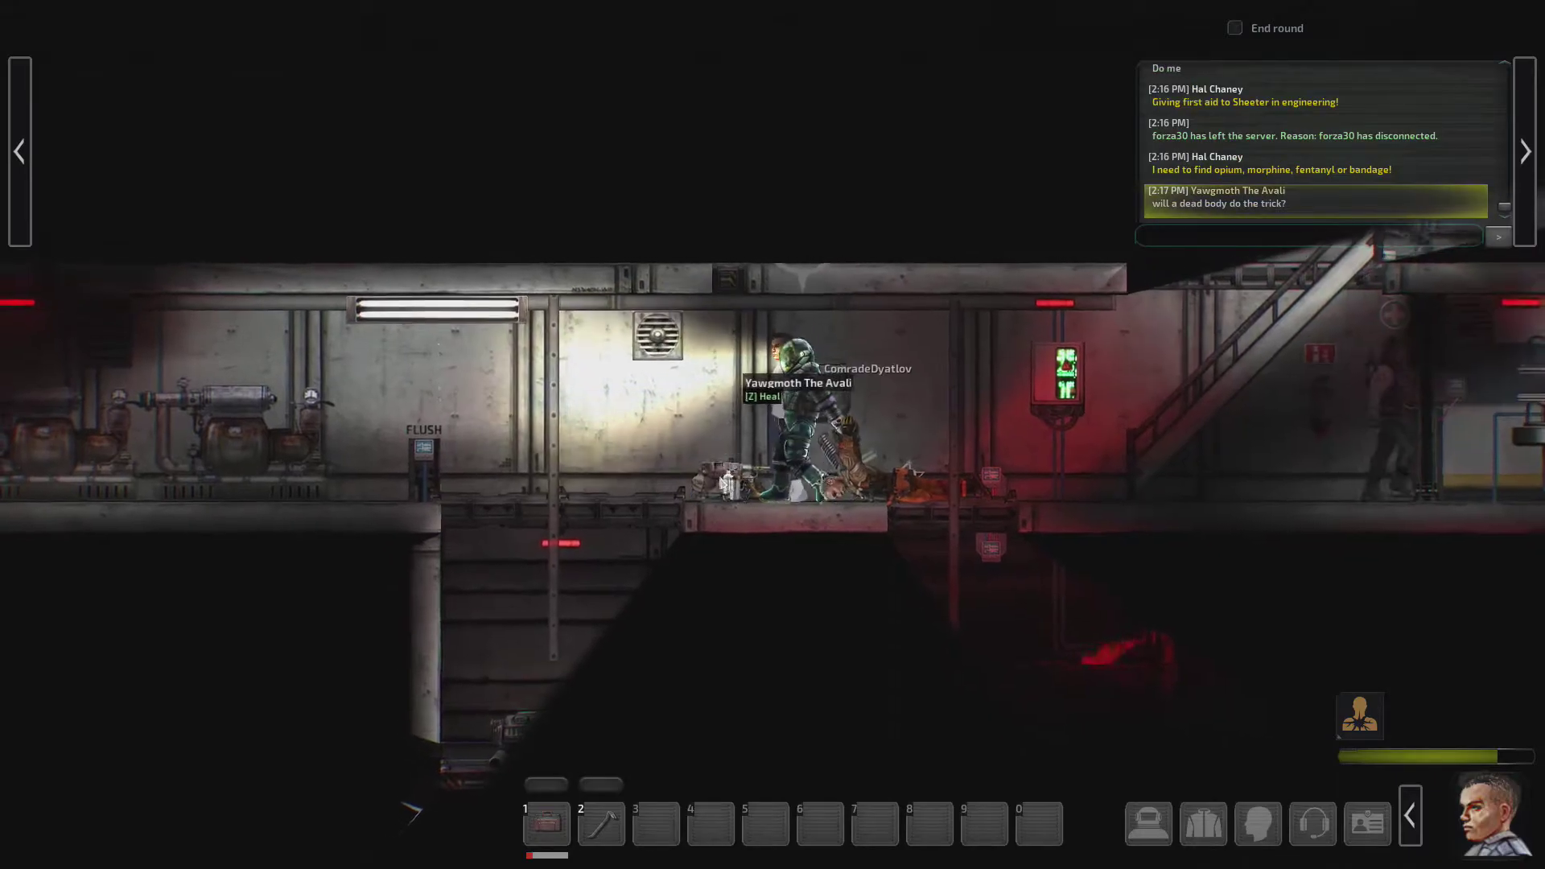
Step: Pick up the welding tool from the floor, then the oxygen tanks and other gear
left_click(724, 480)
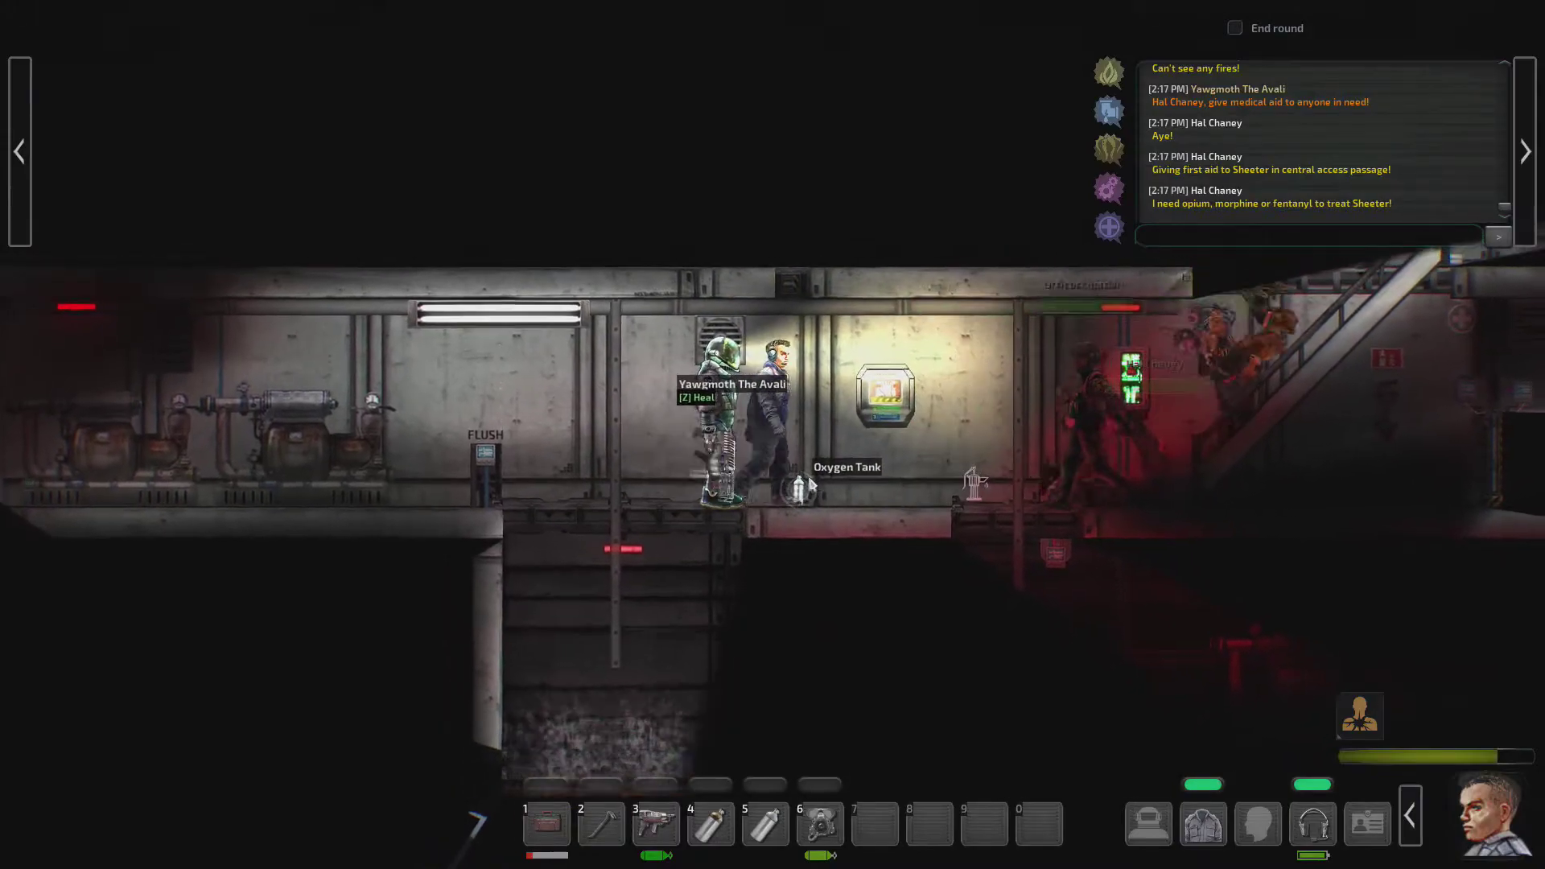
key("d")
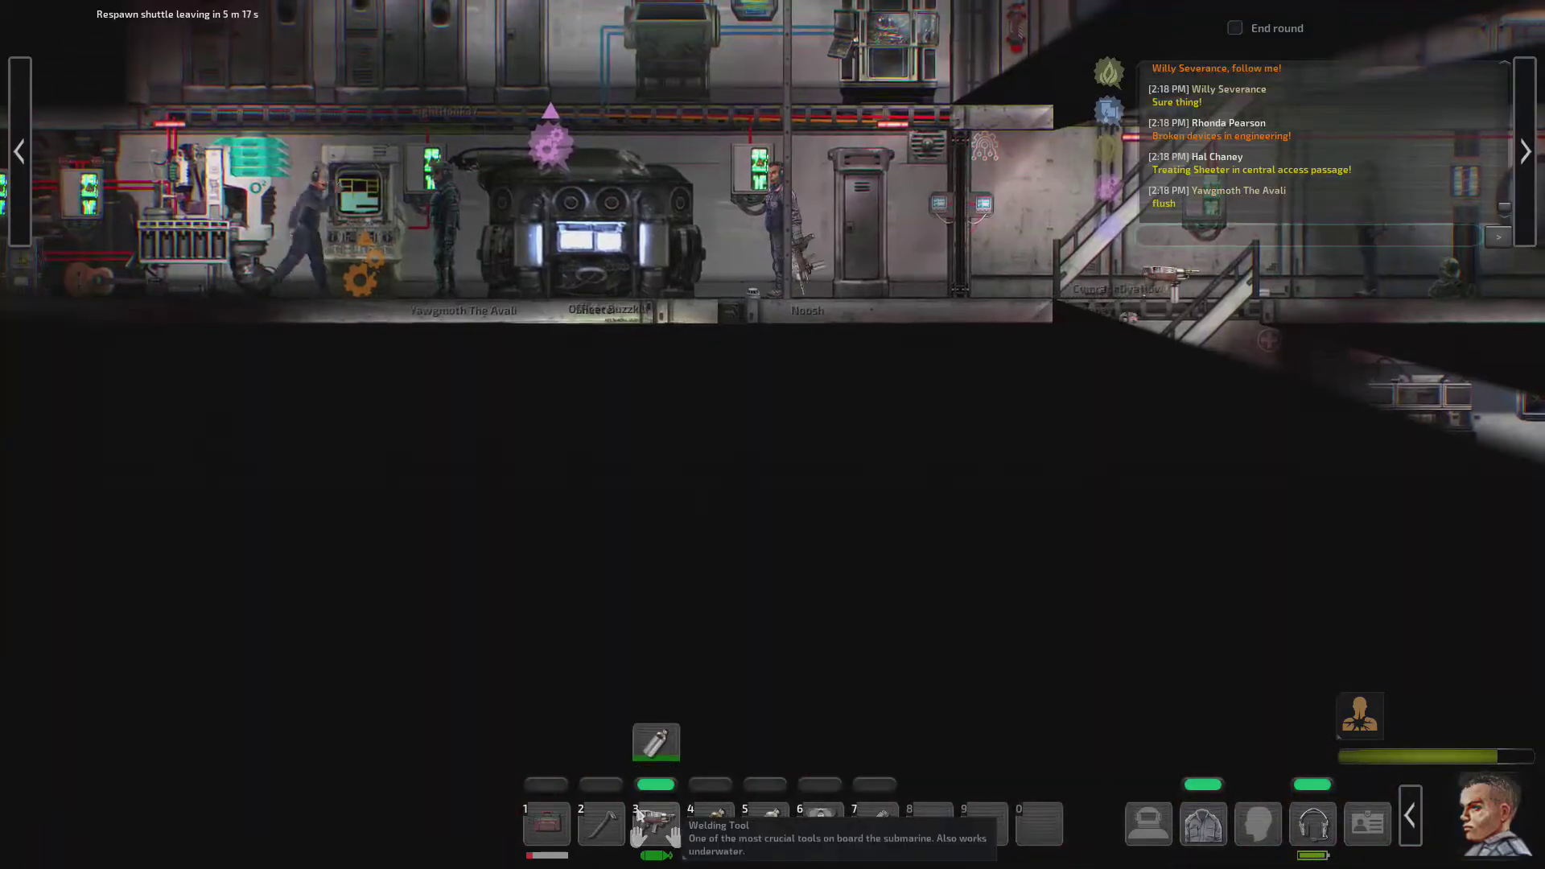
left_click(821, 824)
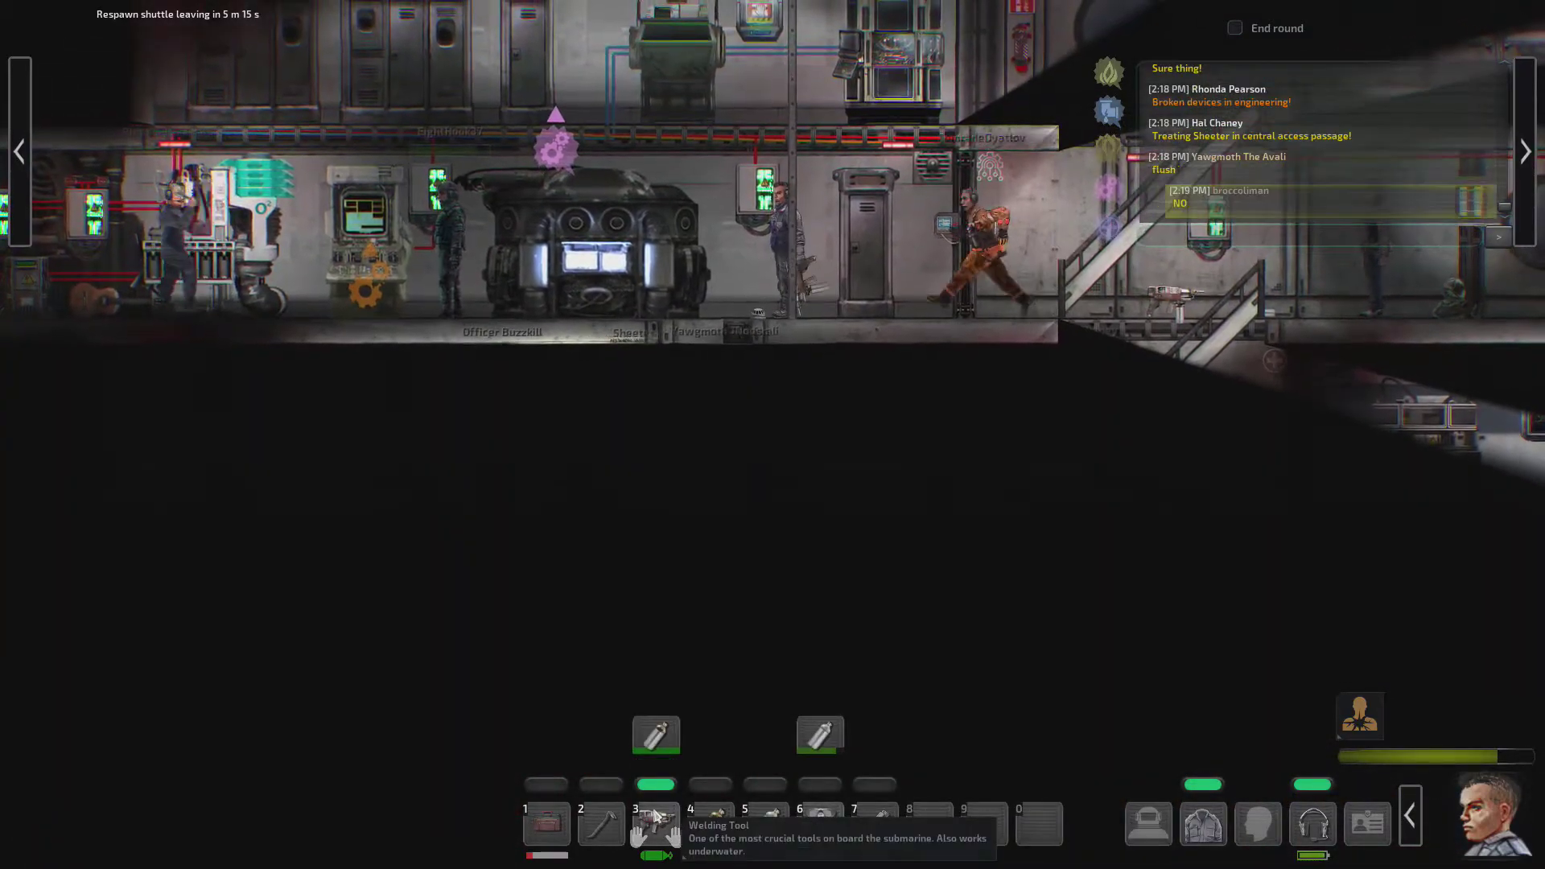
scroll(745, 423, "up", 4)
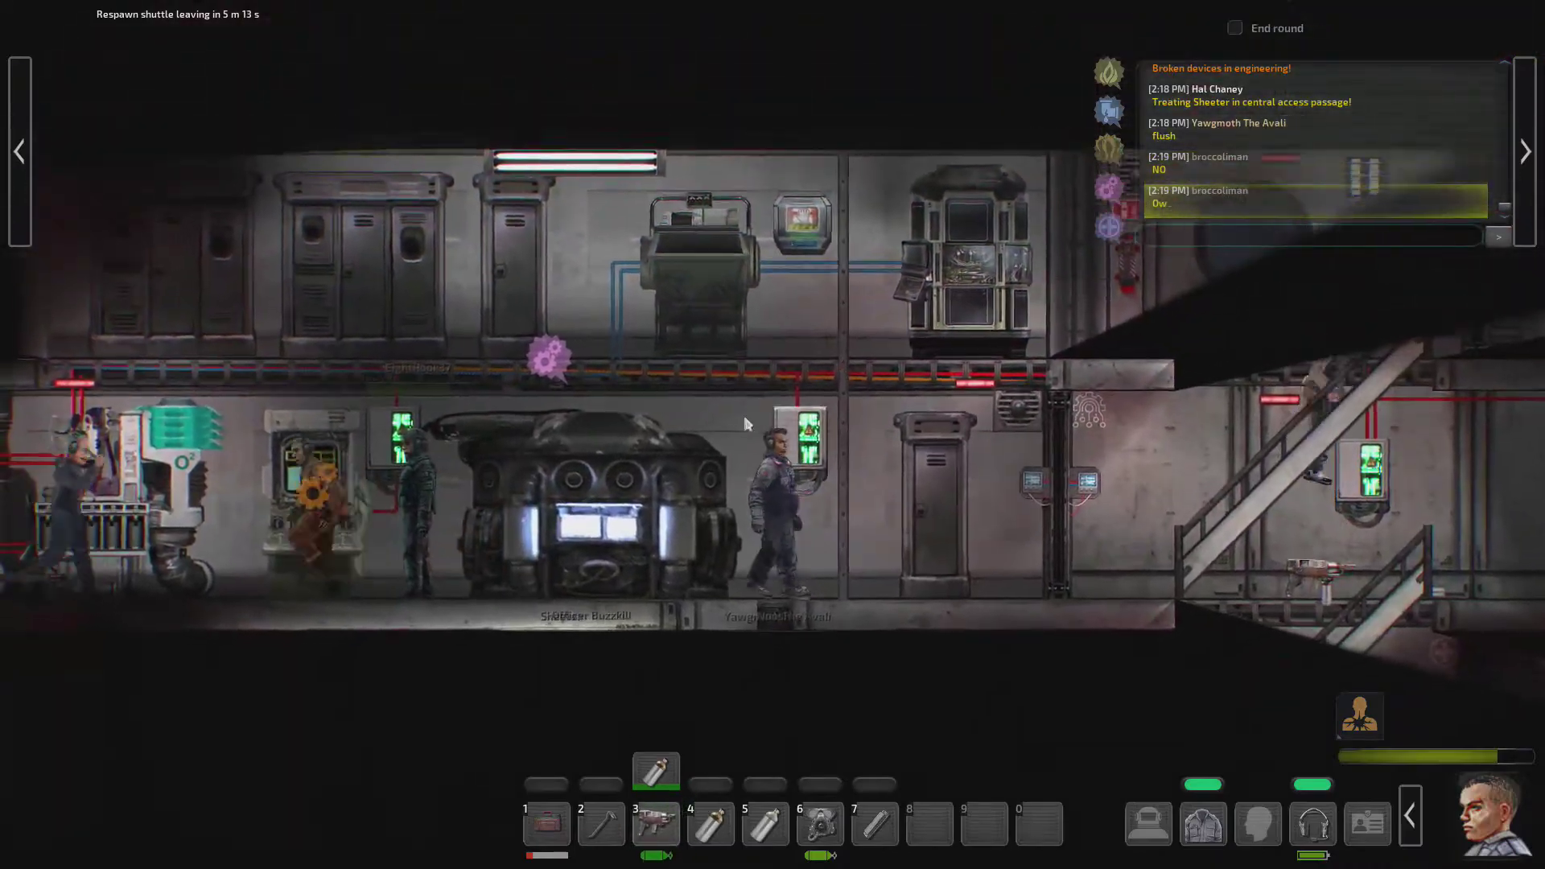
Step: Go down the stairwell, head left past the crew, and drop through the hatch
key("d")
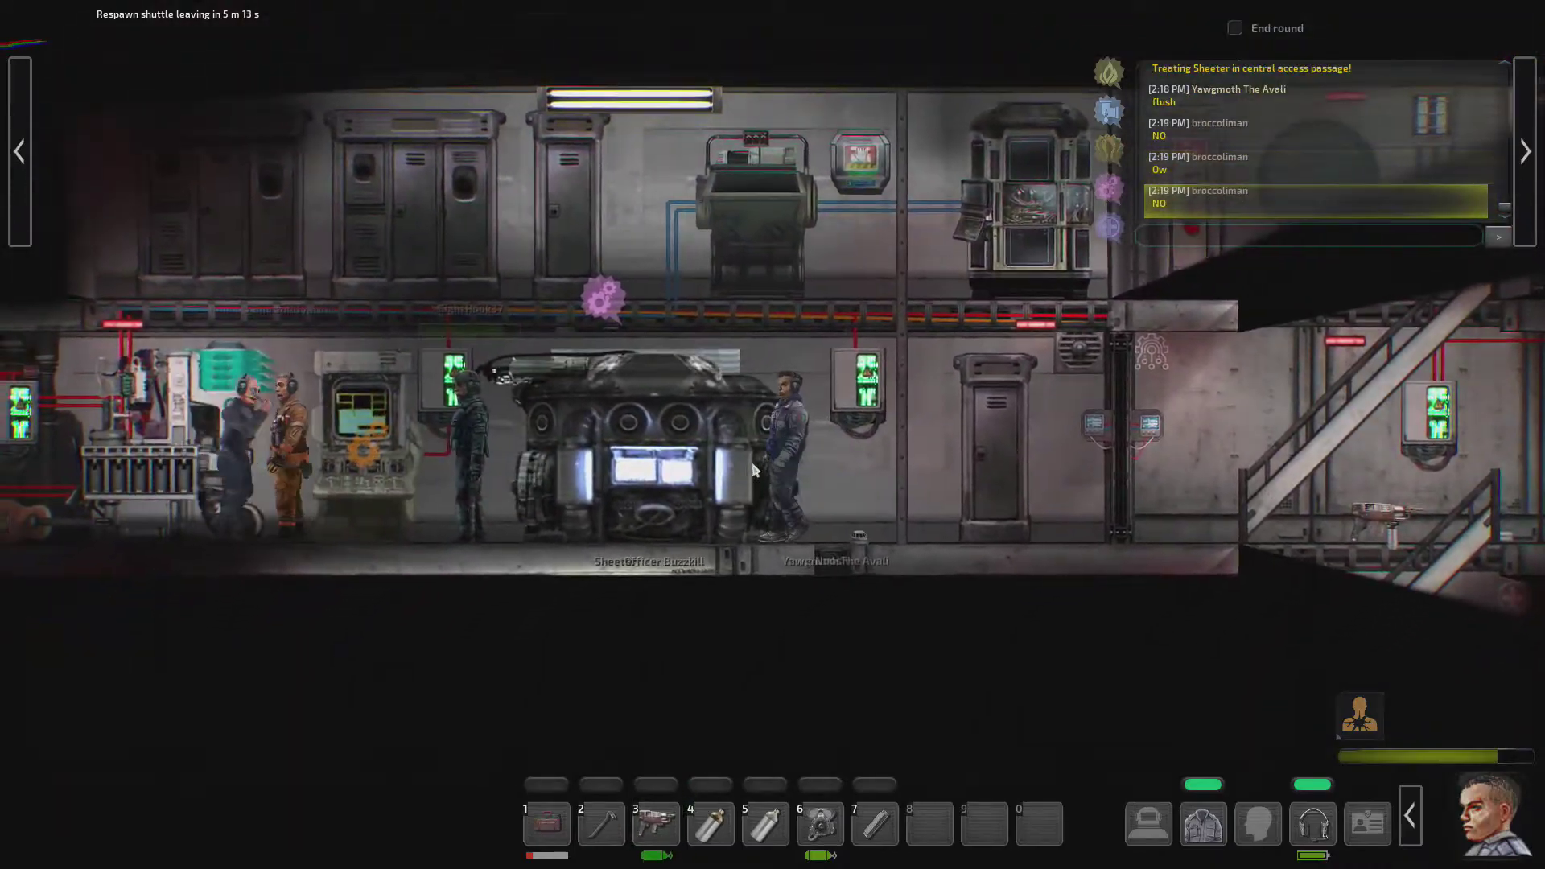
key("d")
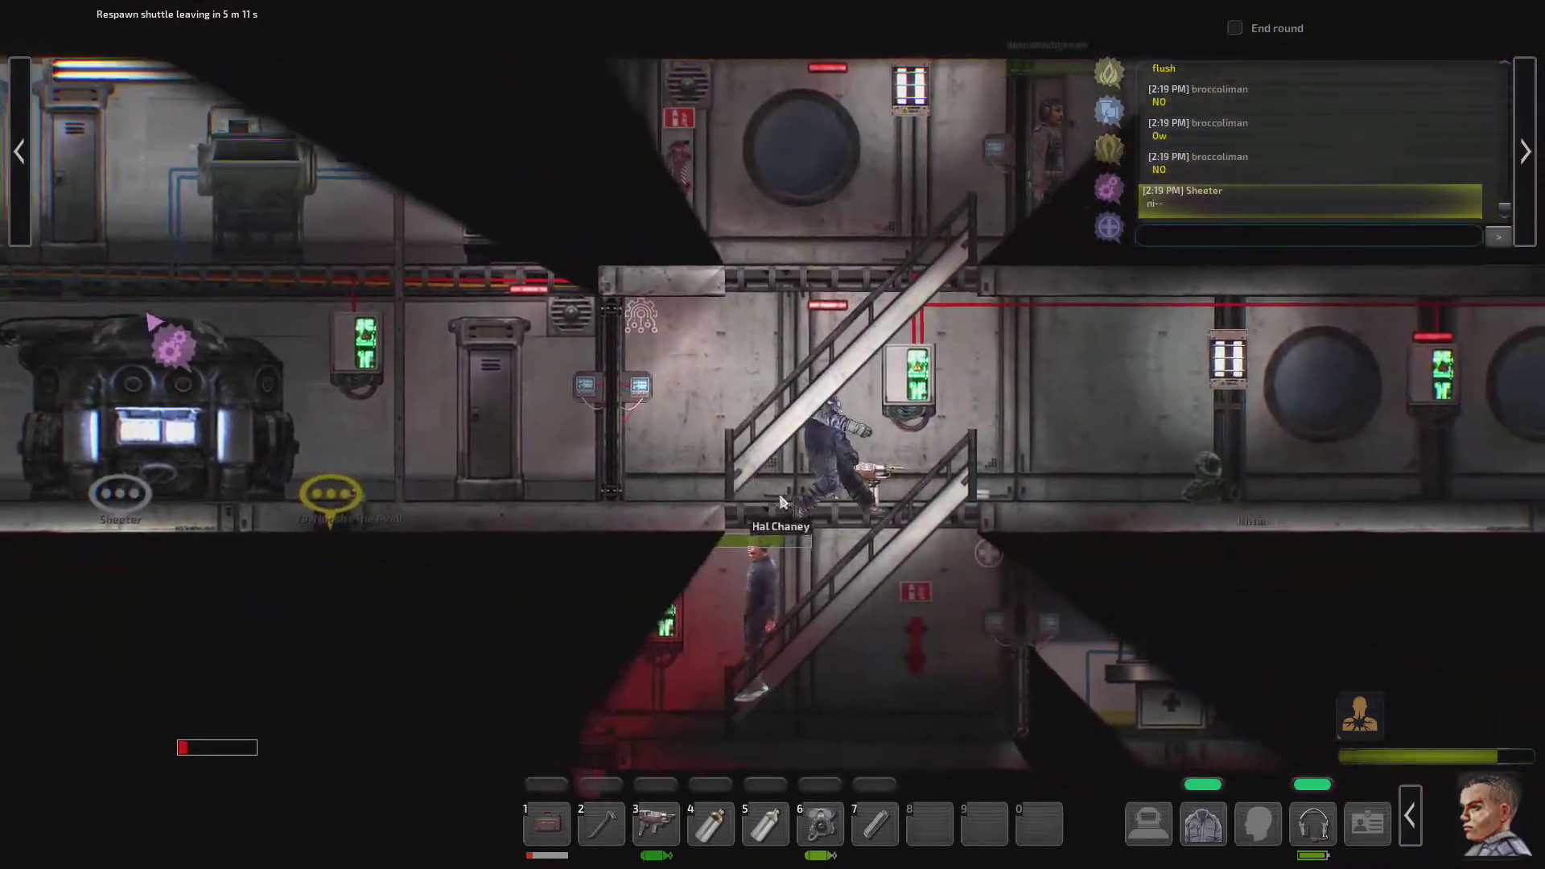
key("a")
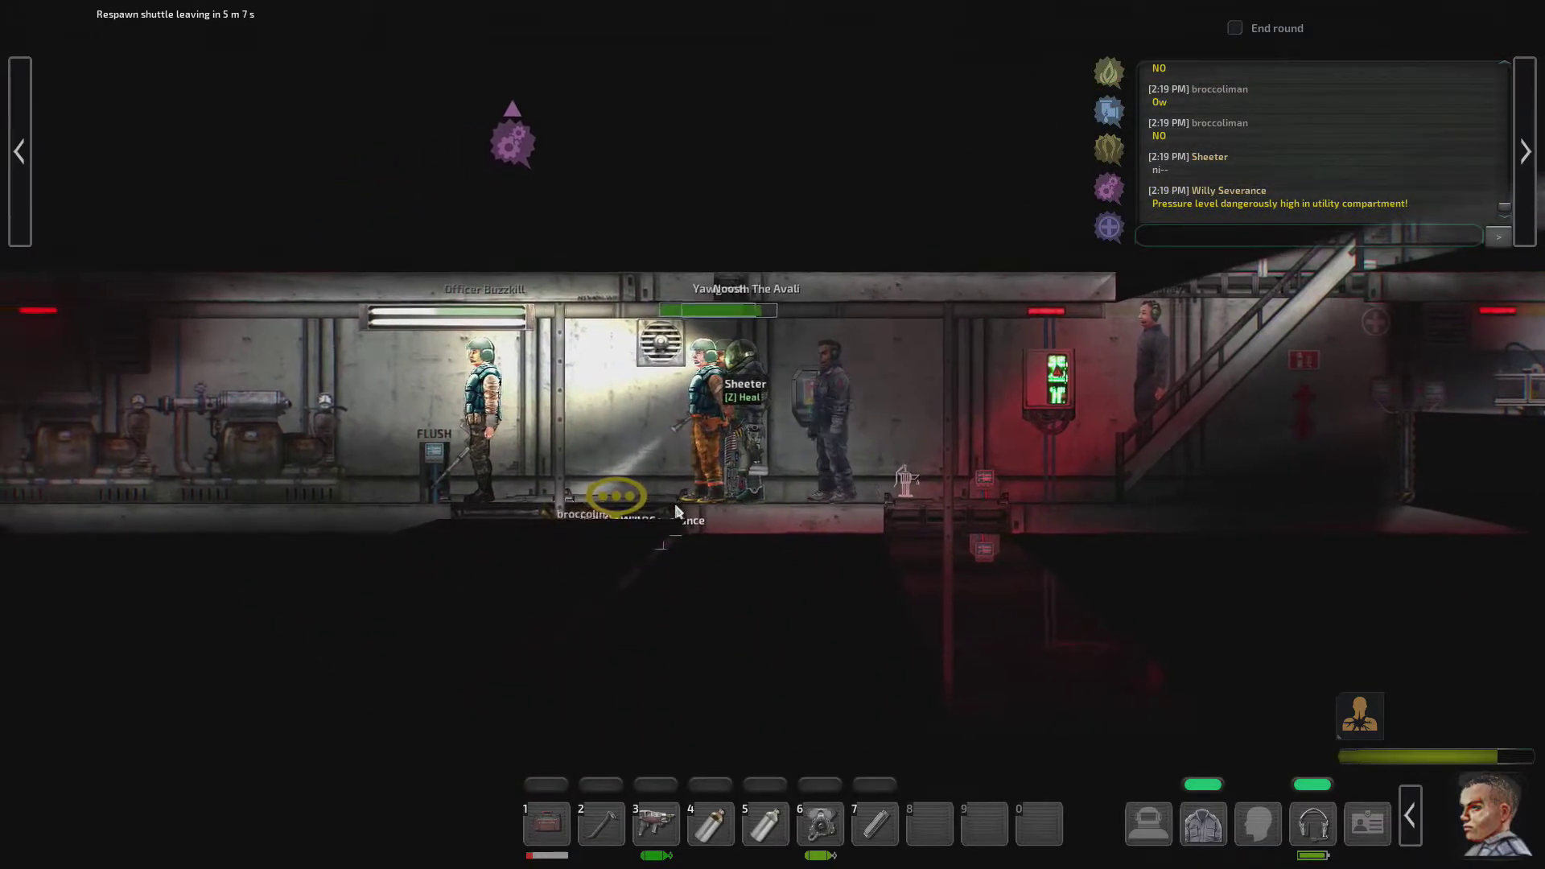
key("a")
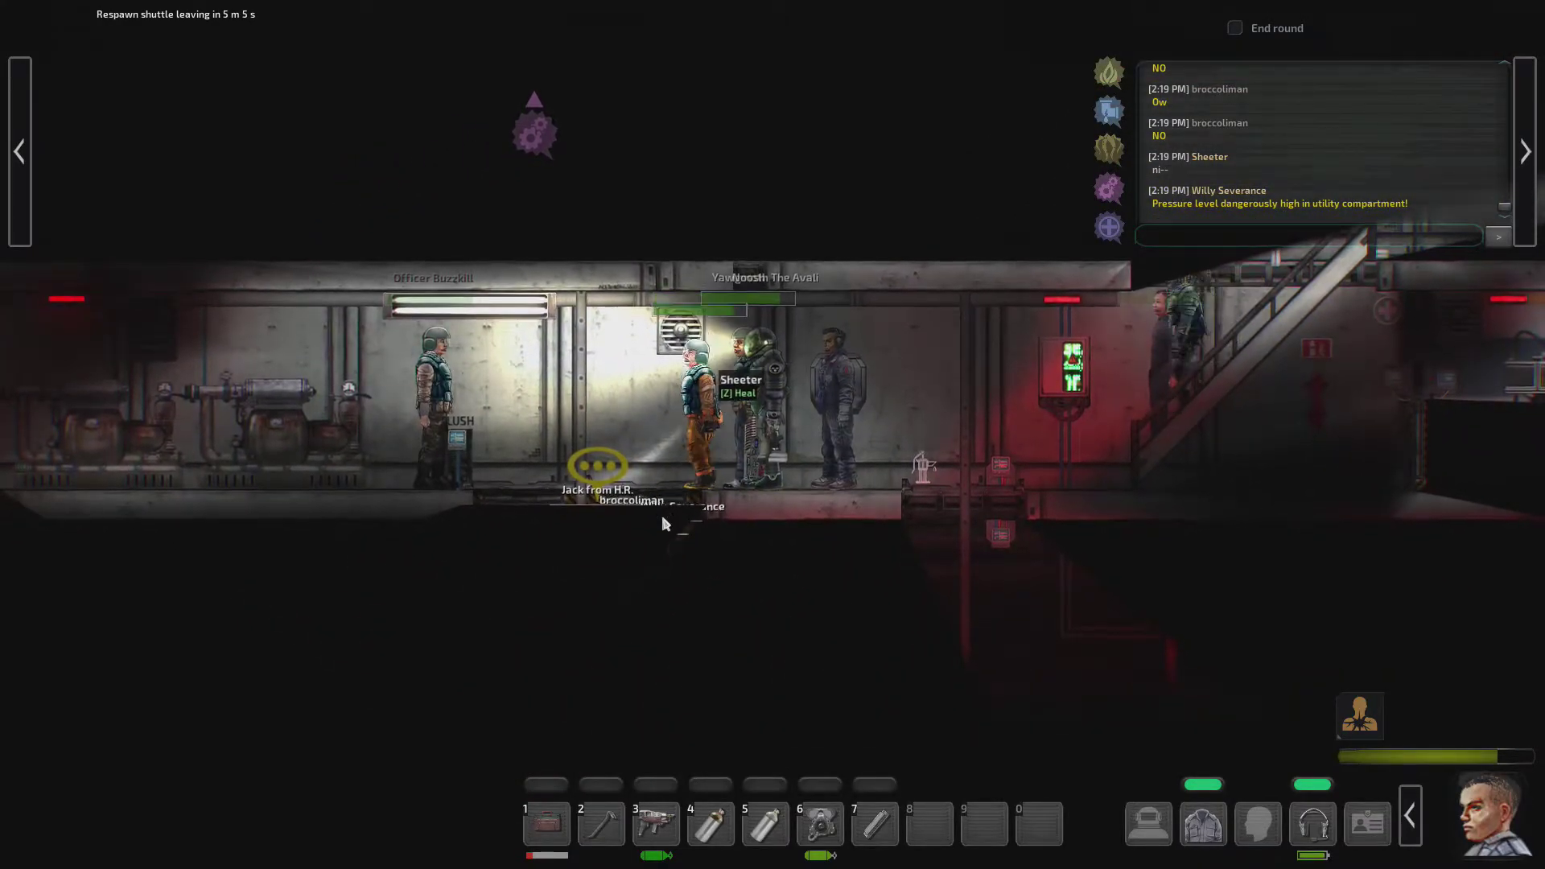
key("a")
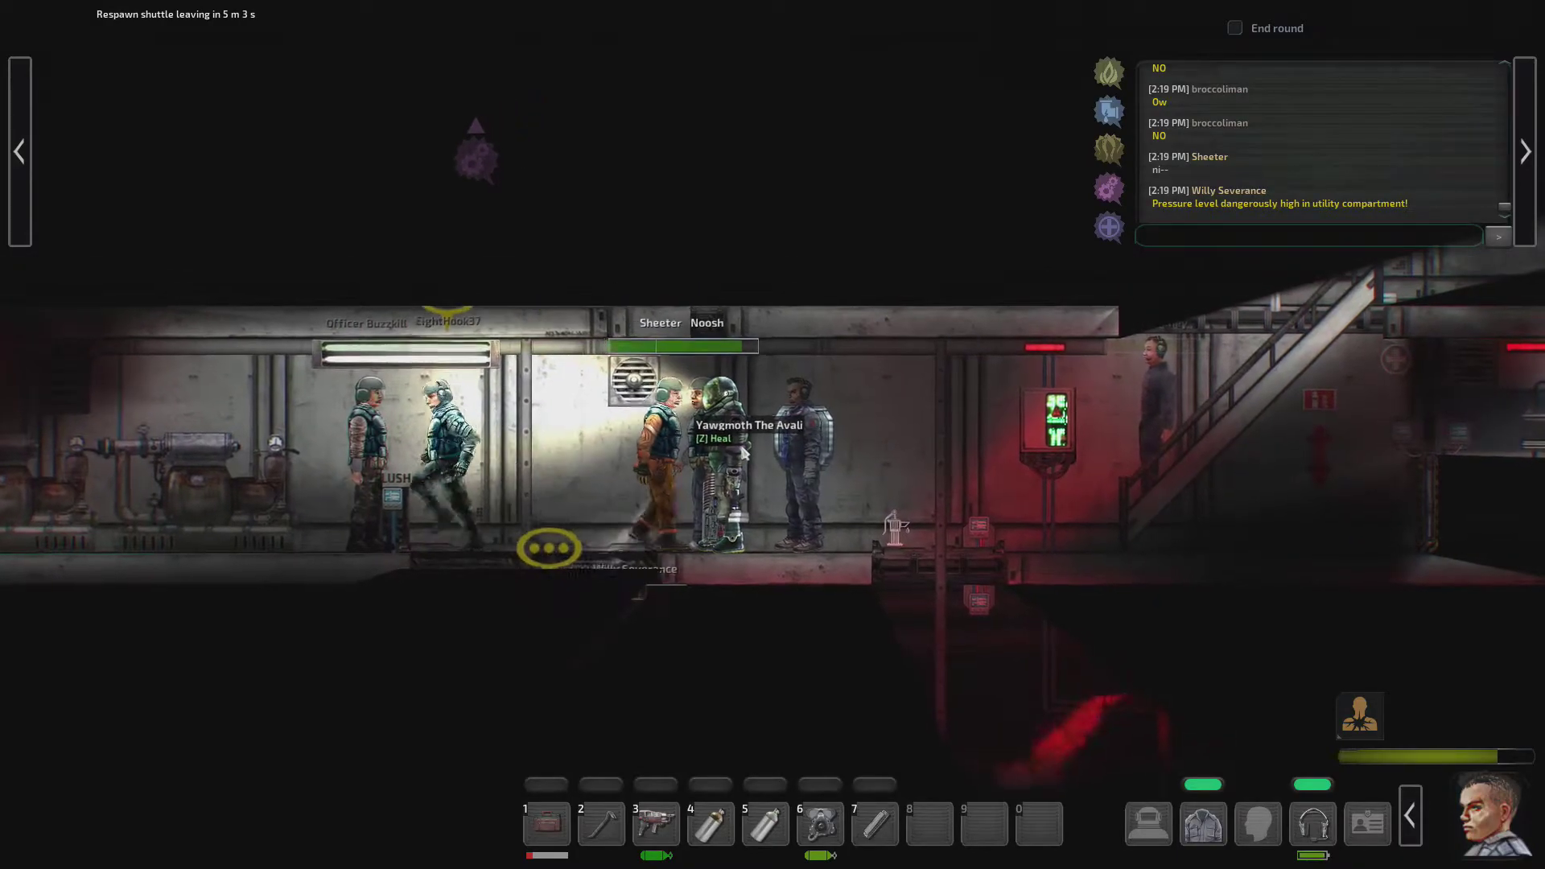
key("s")
key("s")
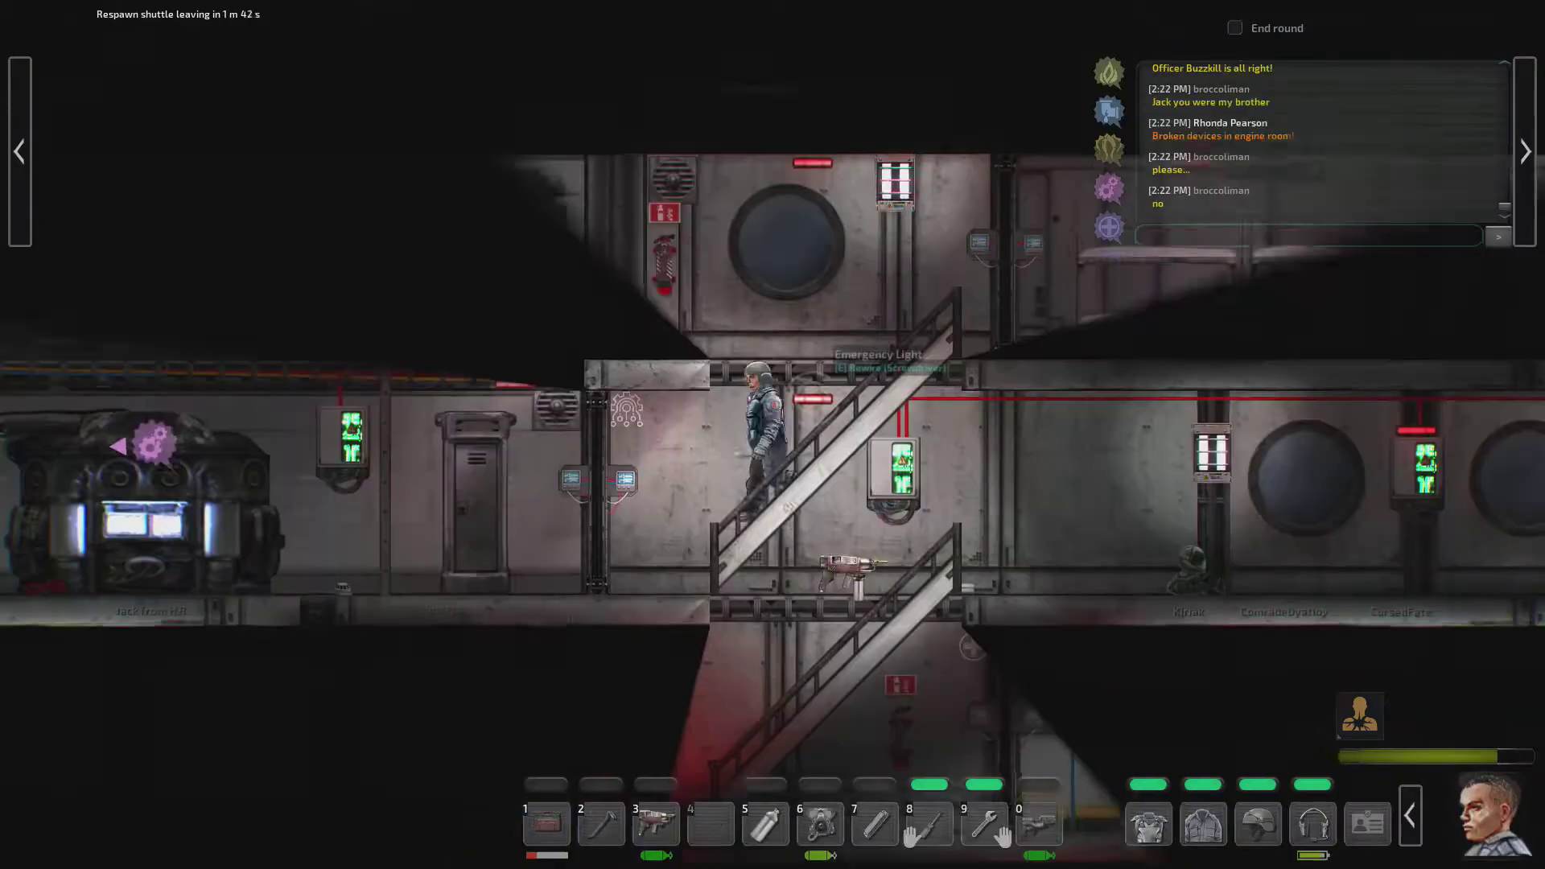
Step: Walk left to the engine-room battery bank and start an electrical repair on it
key("a")
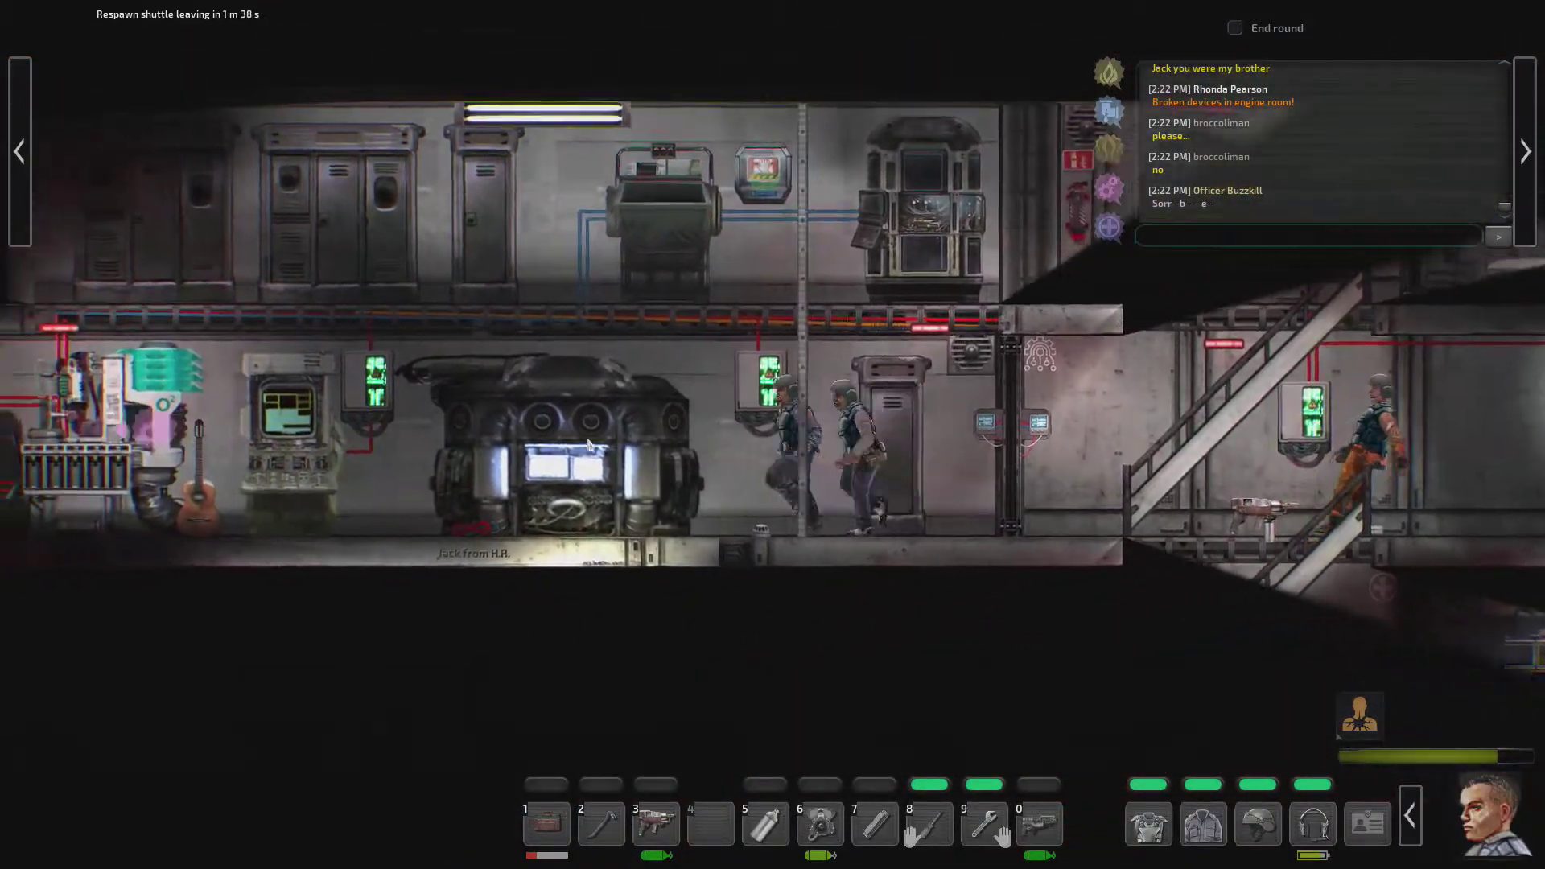
key("a")
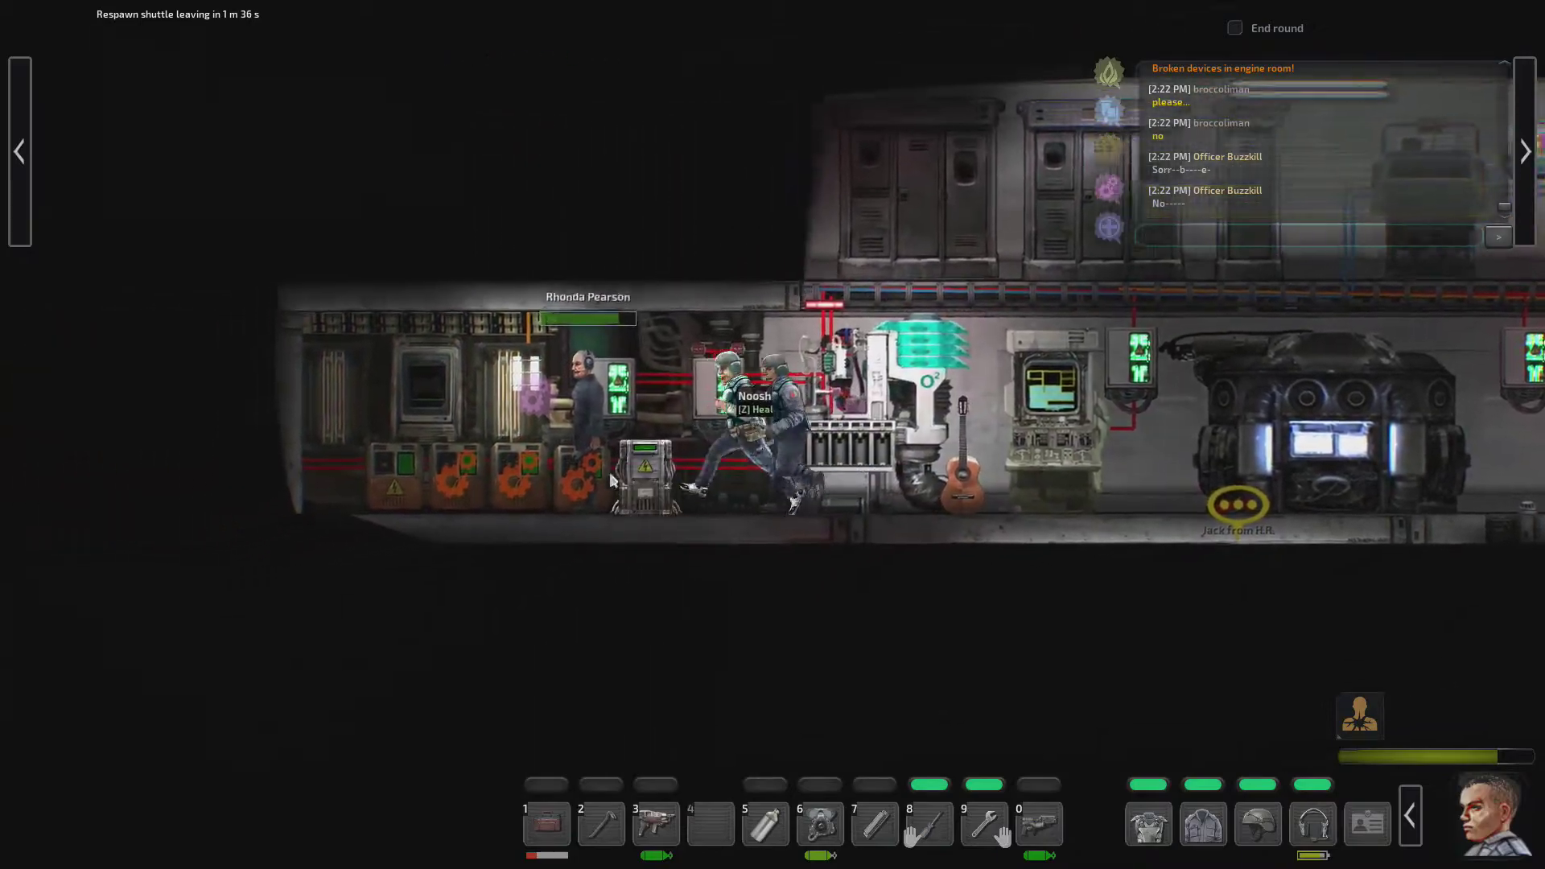
key("a")
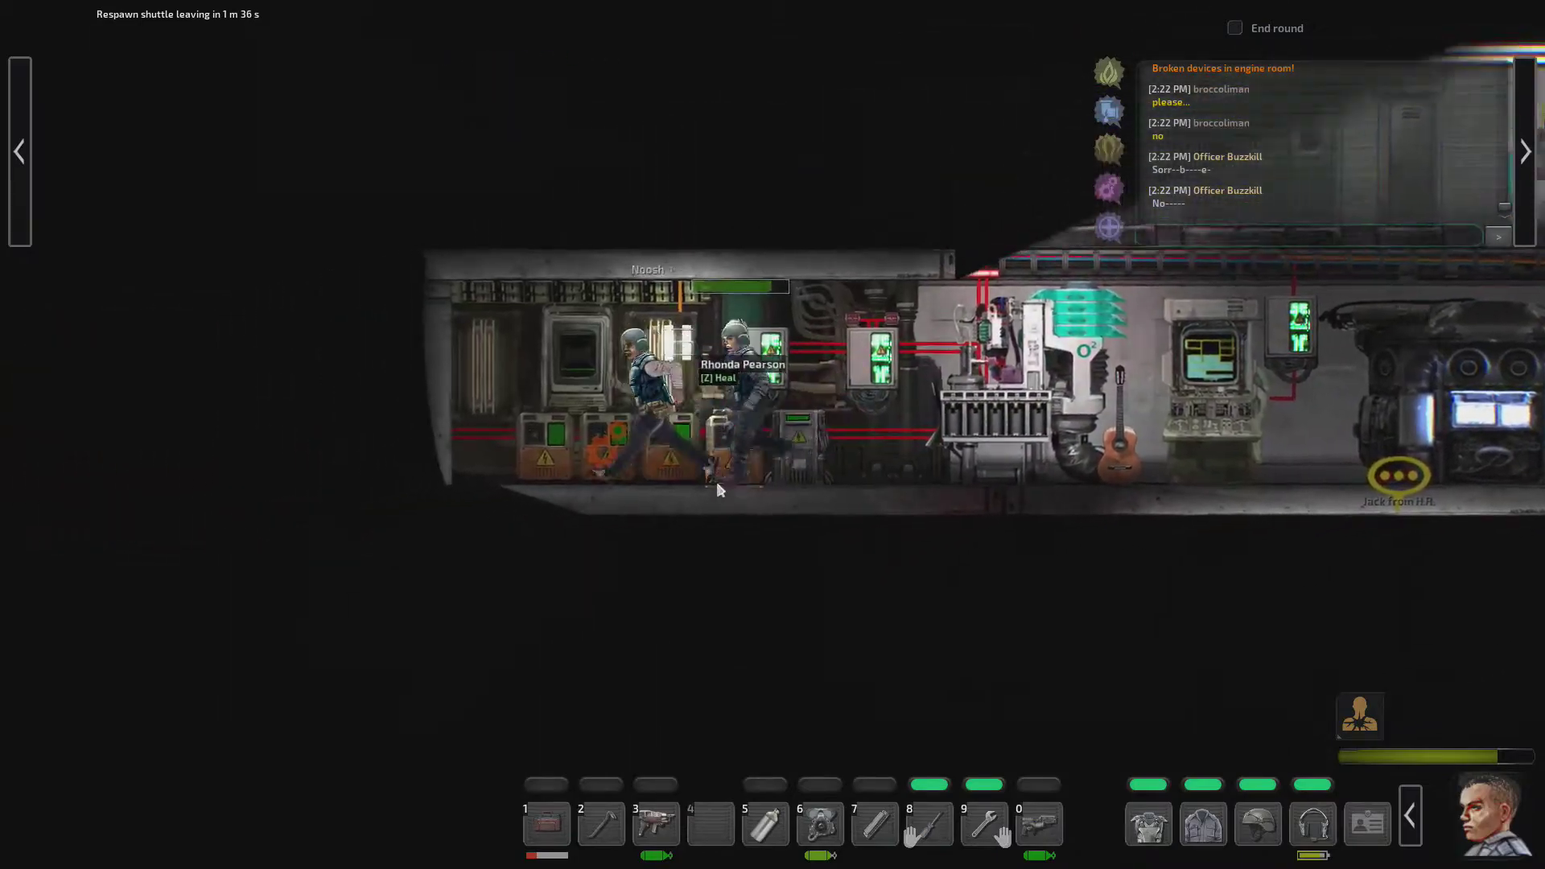
left_click(817, 489)
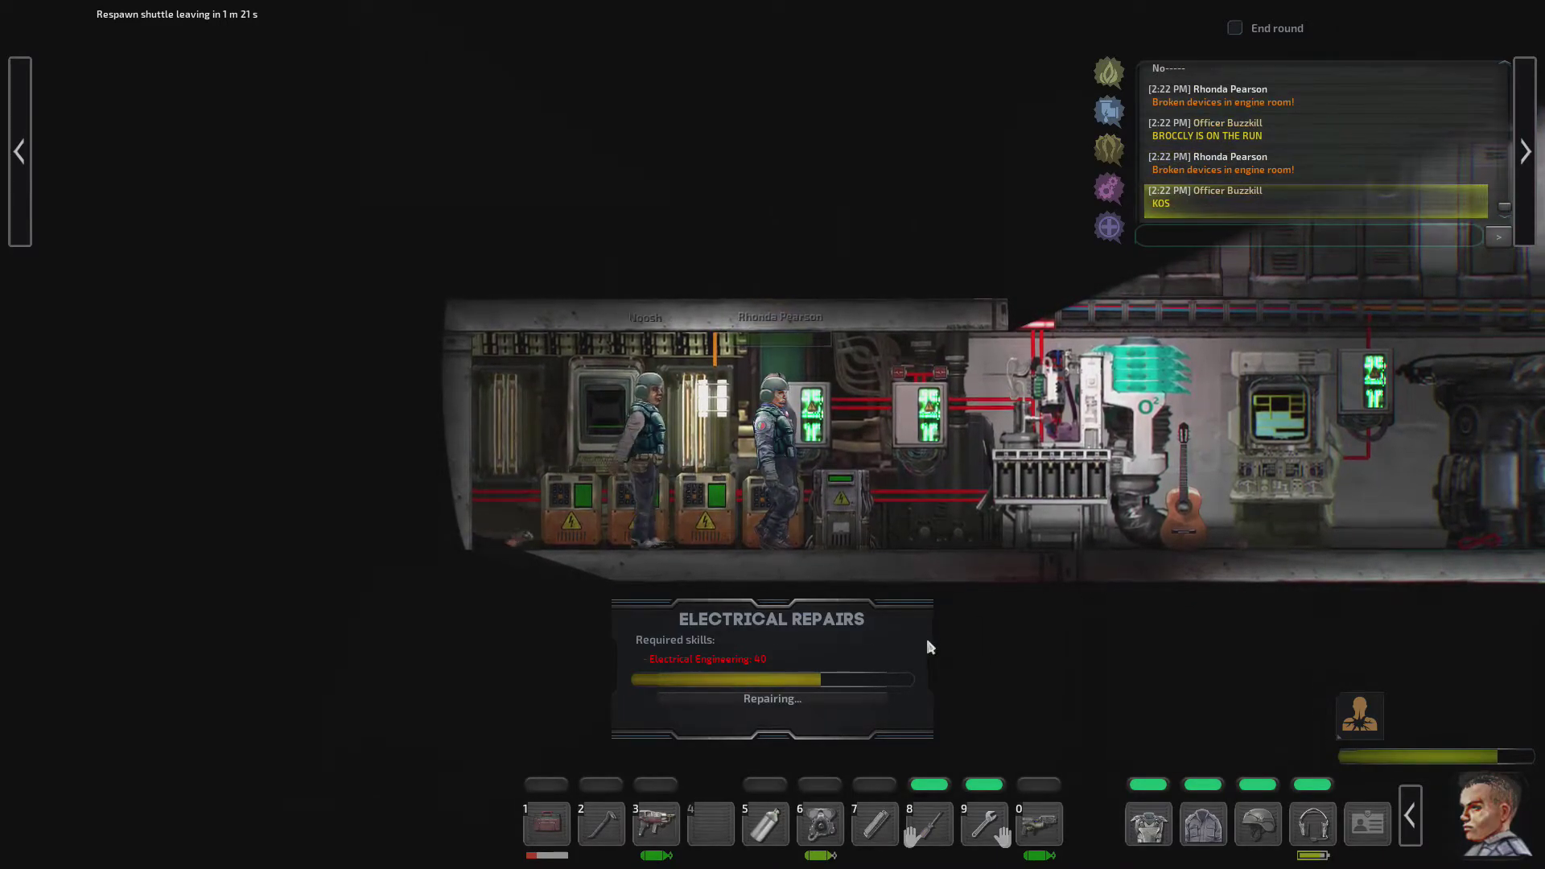
Step: Check the junction box power and load, then climb to the upper deck toward the deconstructor
key("d")
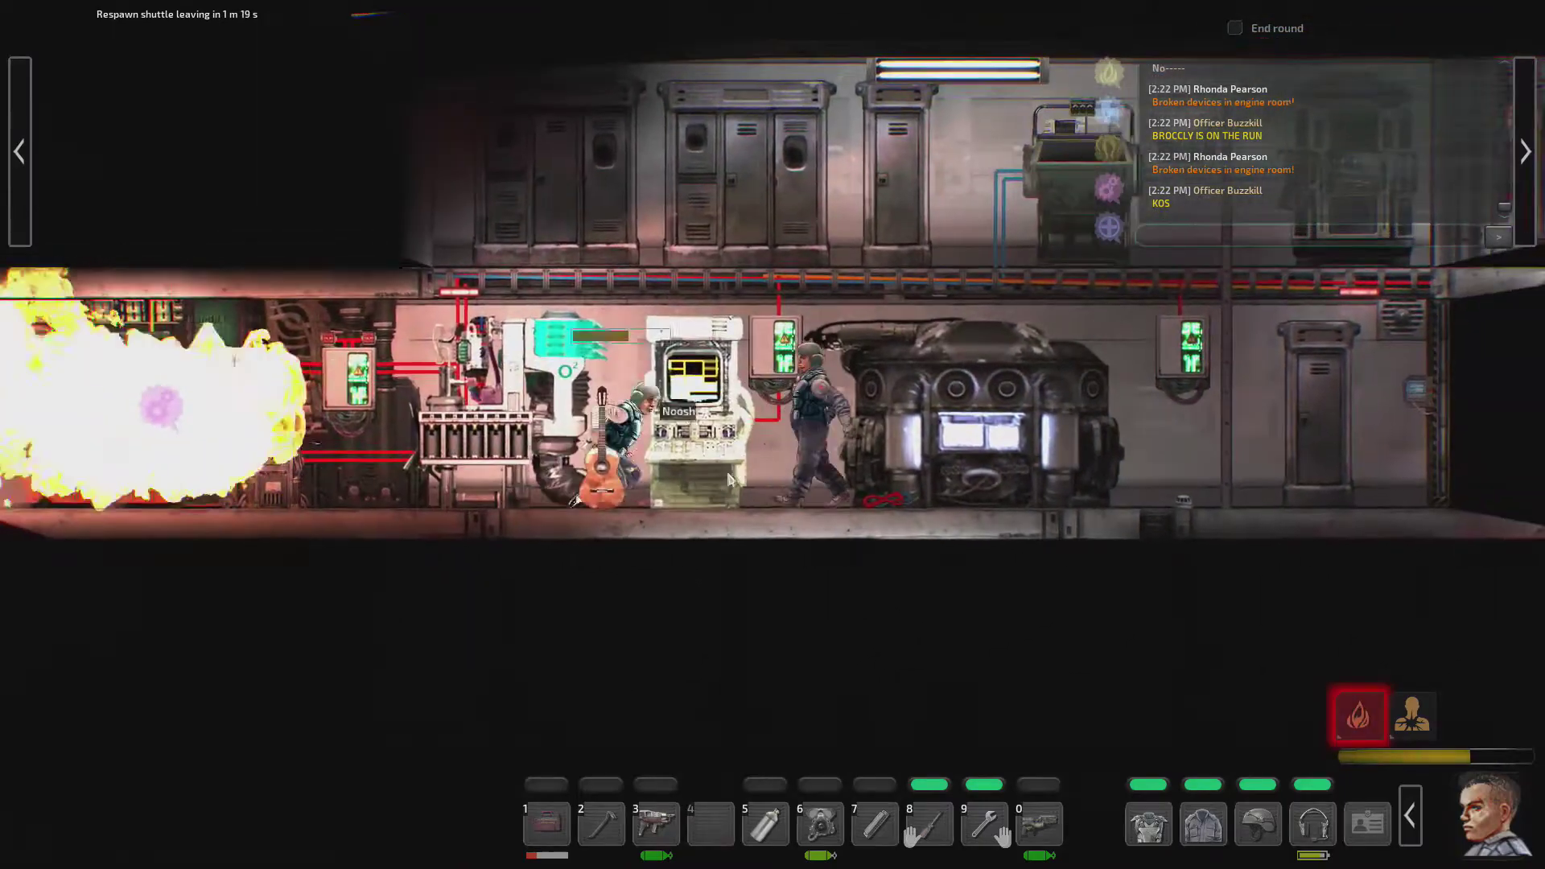
key("d")
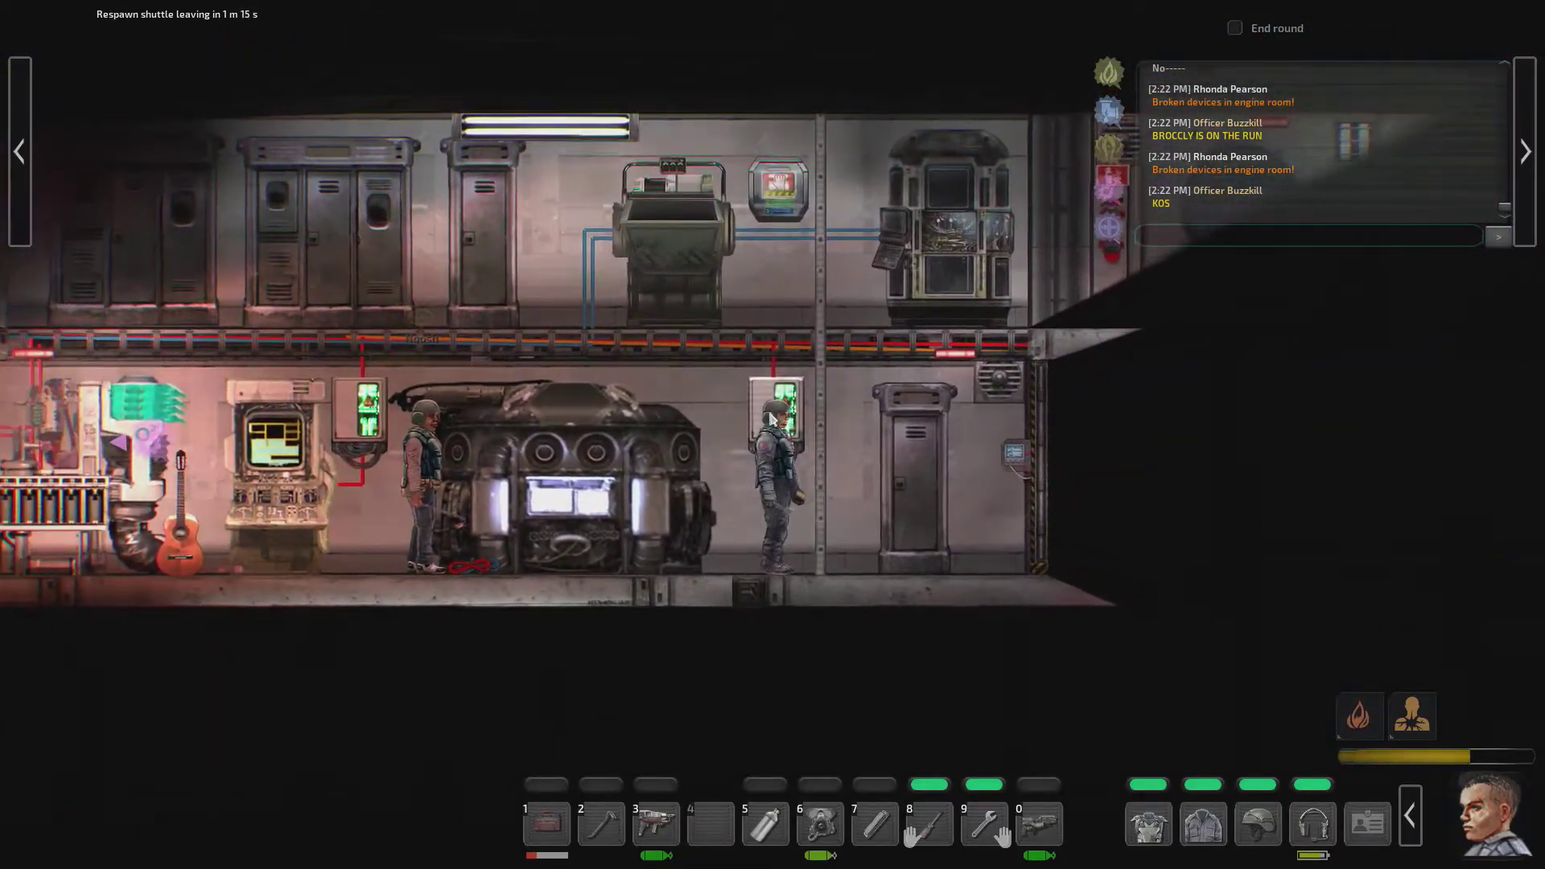
key("e")
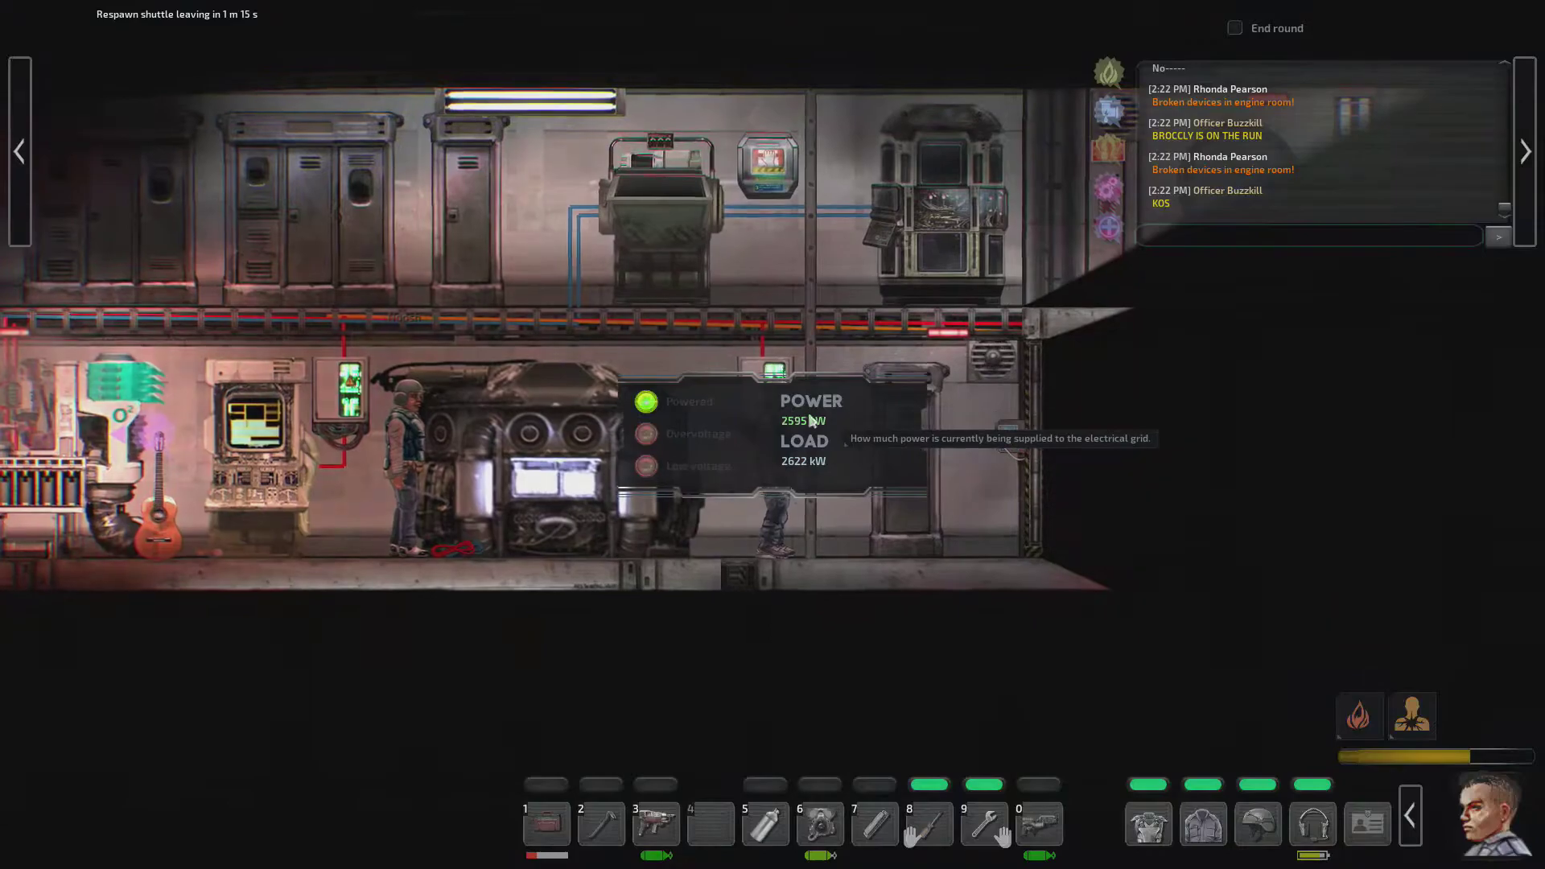
key("w")
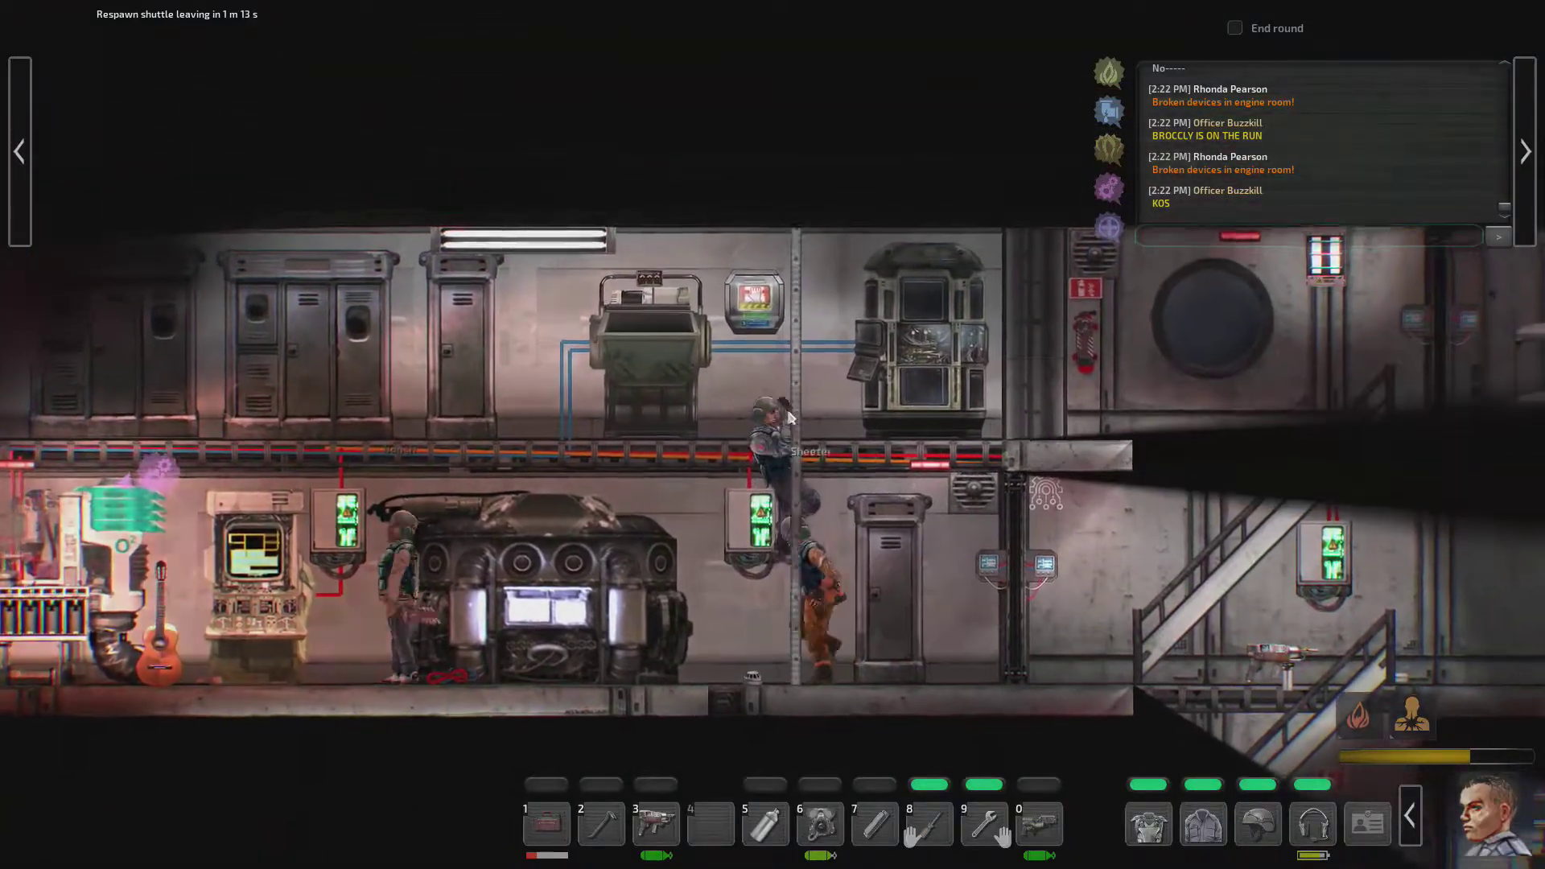
key("w")
key("a")
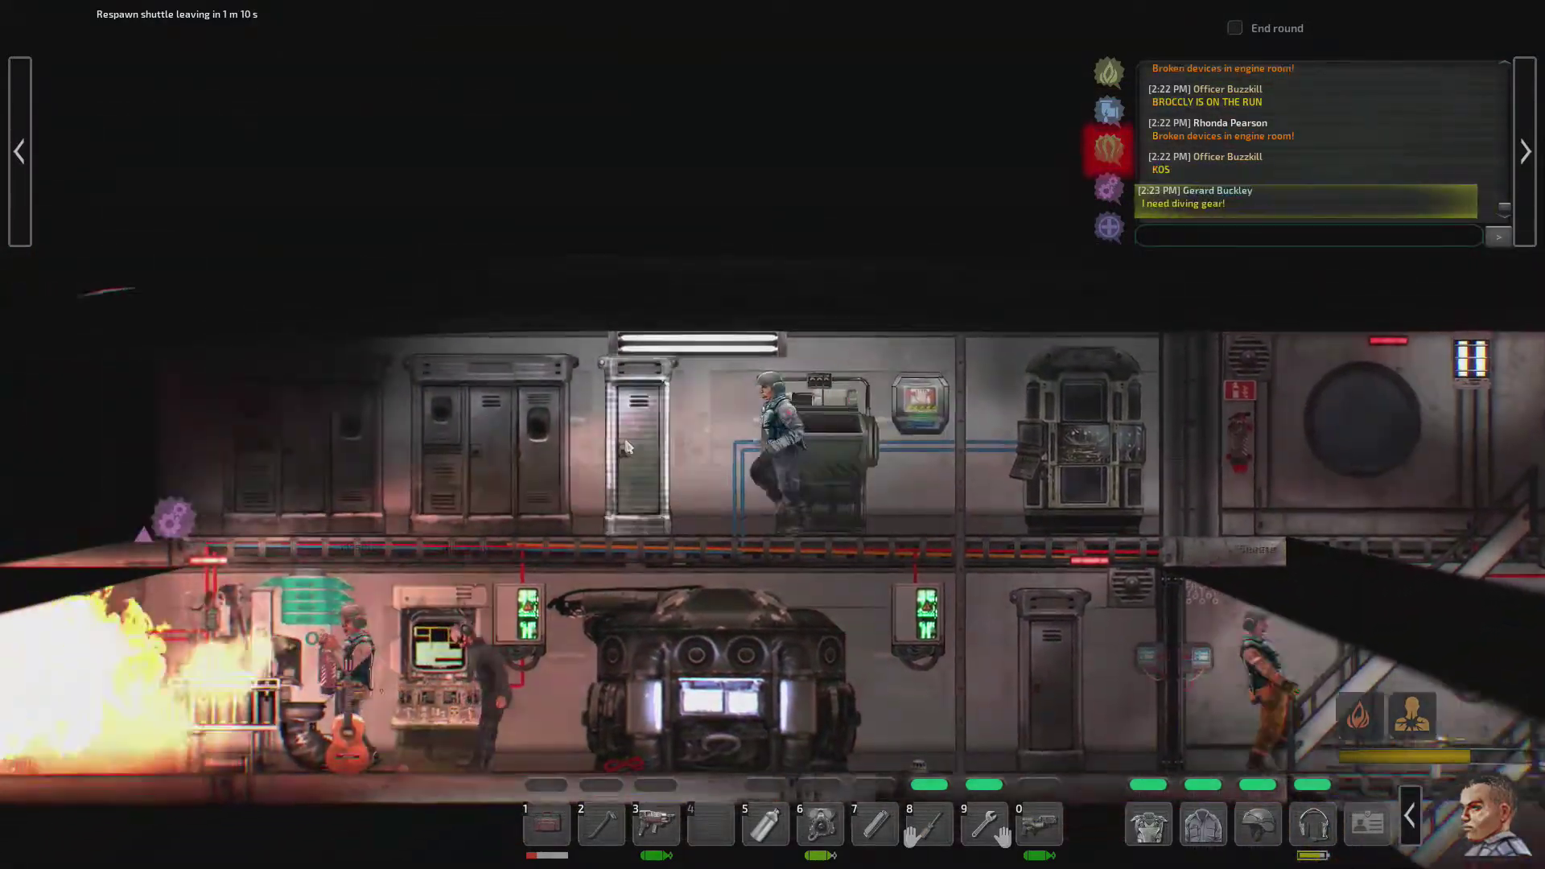
Step: Look inside the Medium Steel Cabinet, then close it and dismiss the pause menu
key("e")
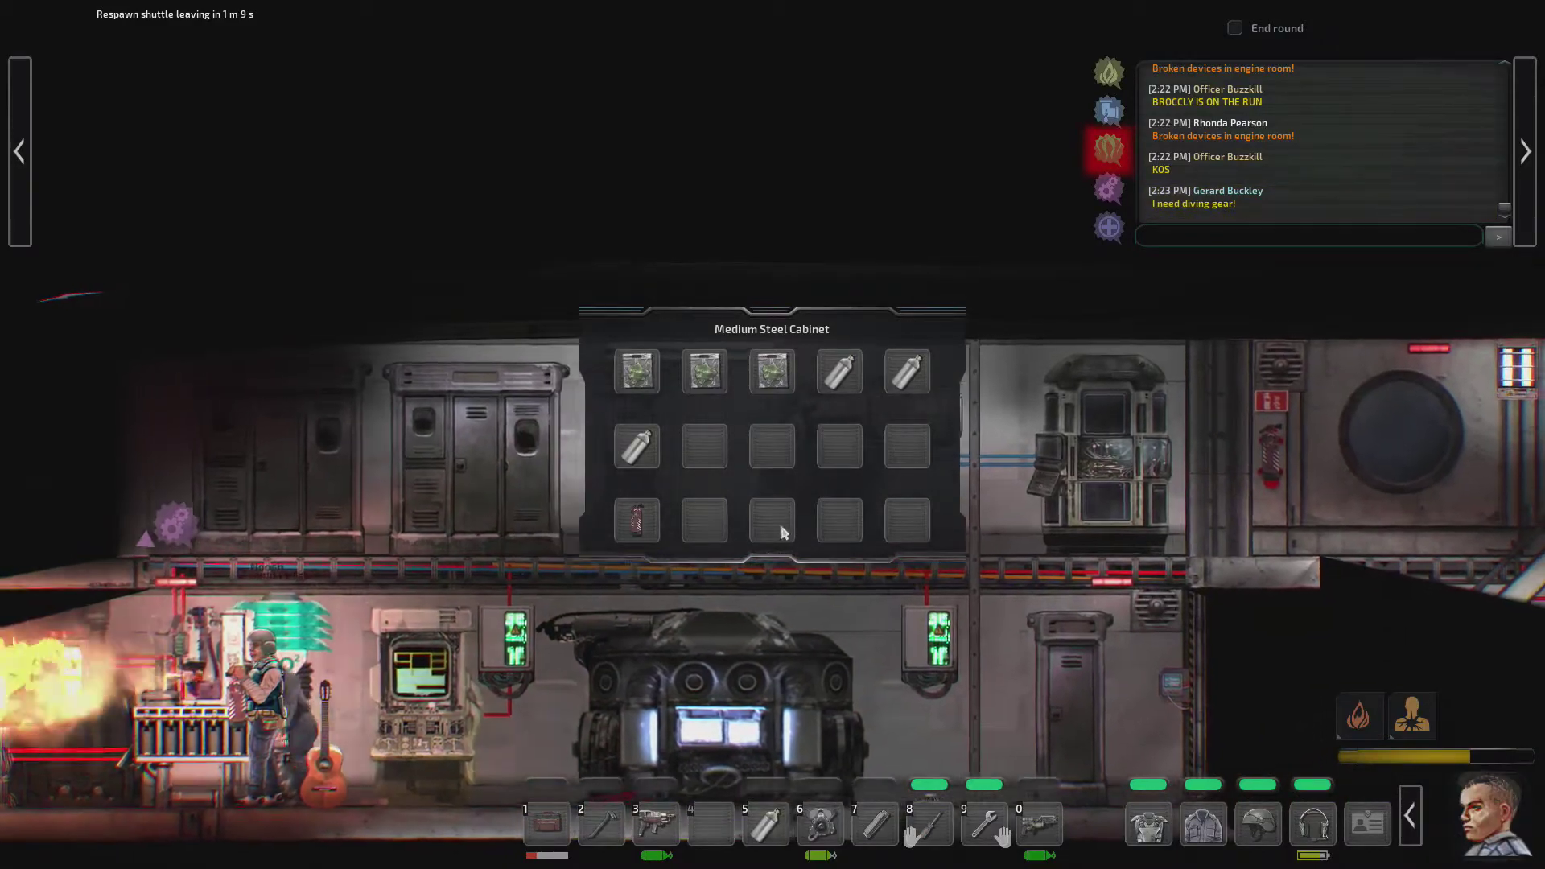
key("d")
key("Escape")
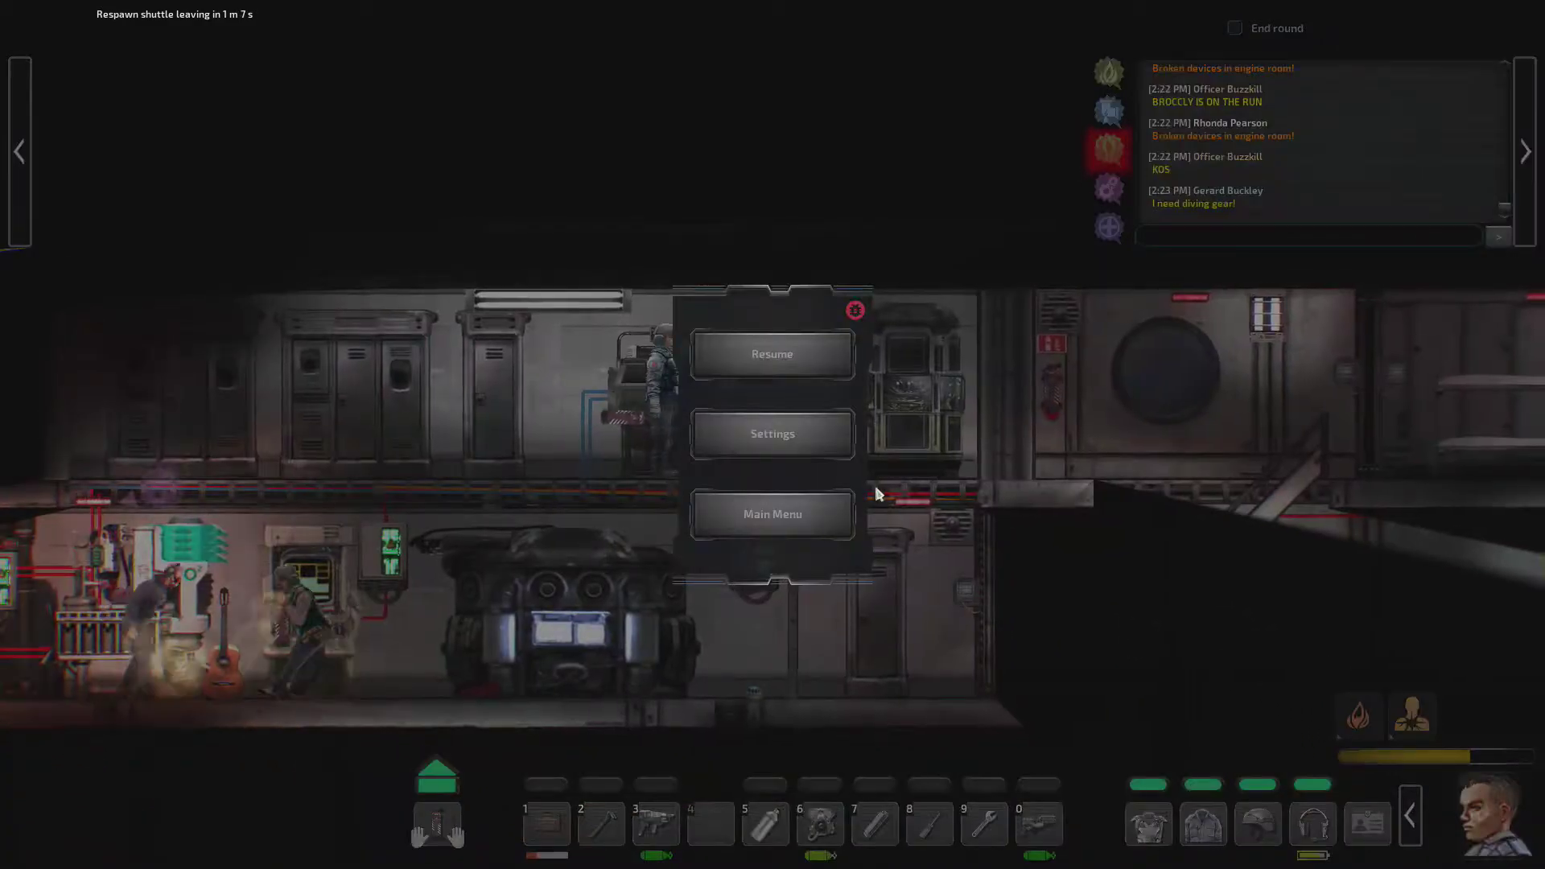
key("Escape")
Step: Go down to the lower deck toward the fire and crew, then walk back right
key("d")
key("s")
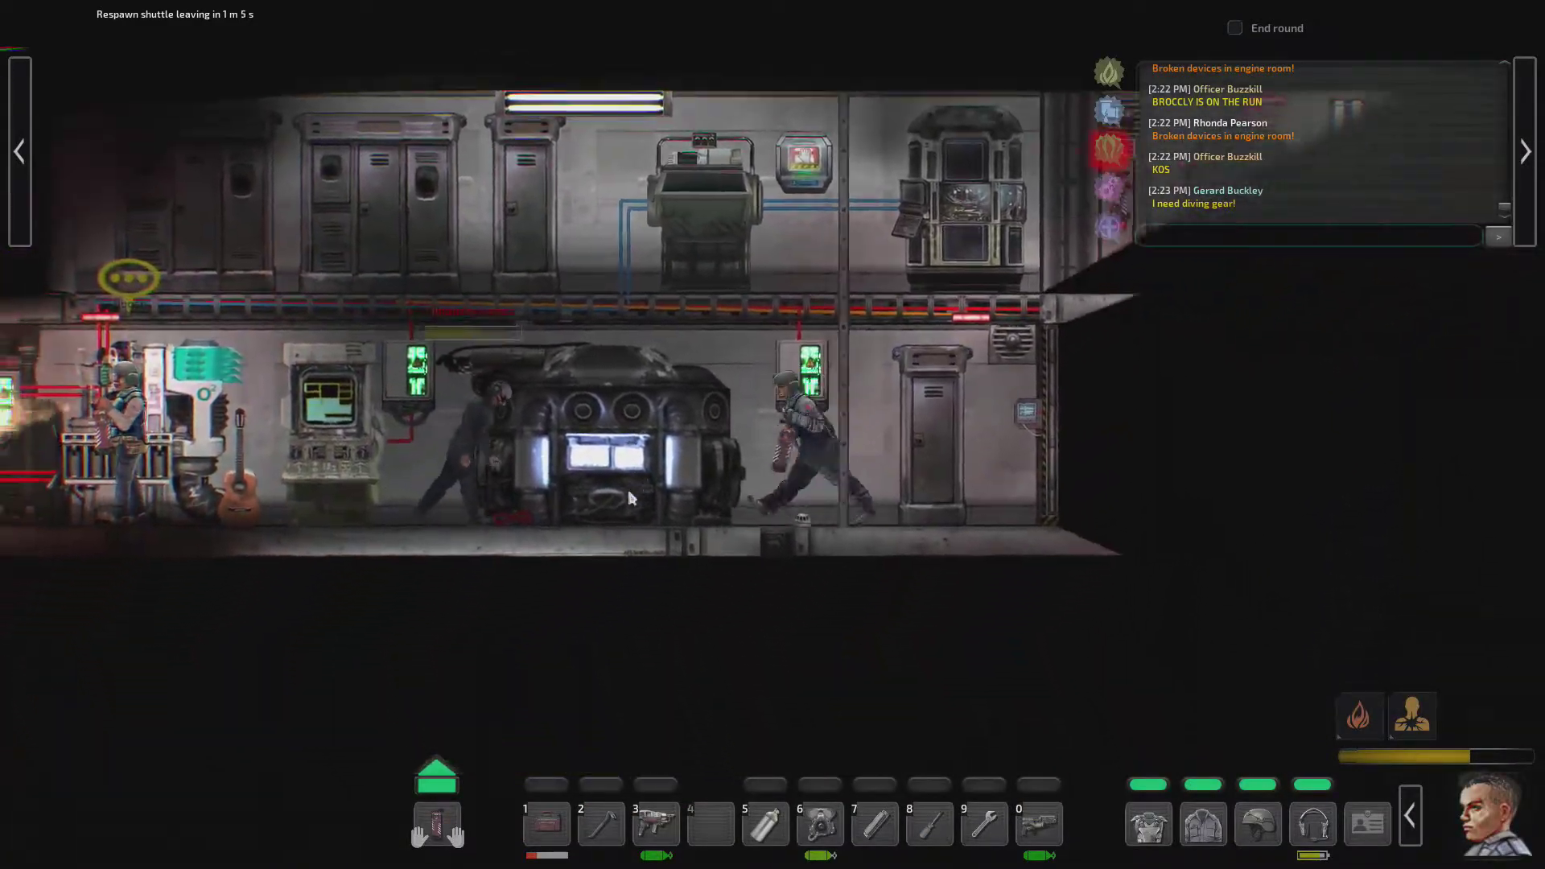
key("a")
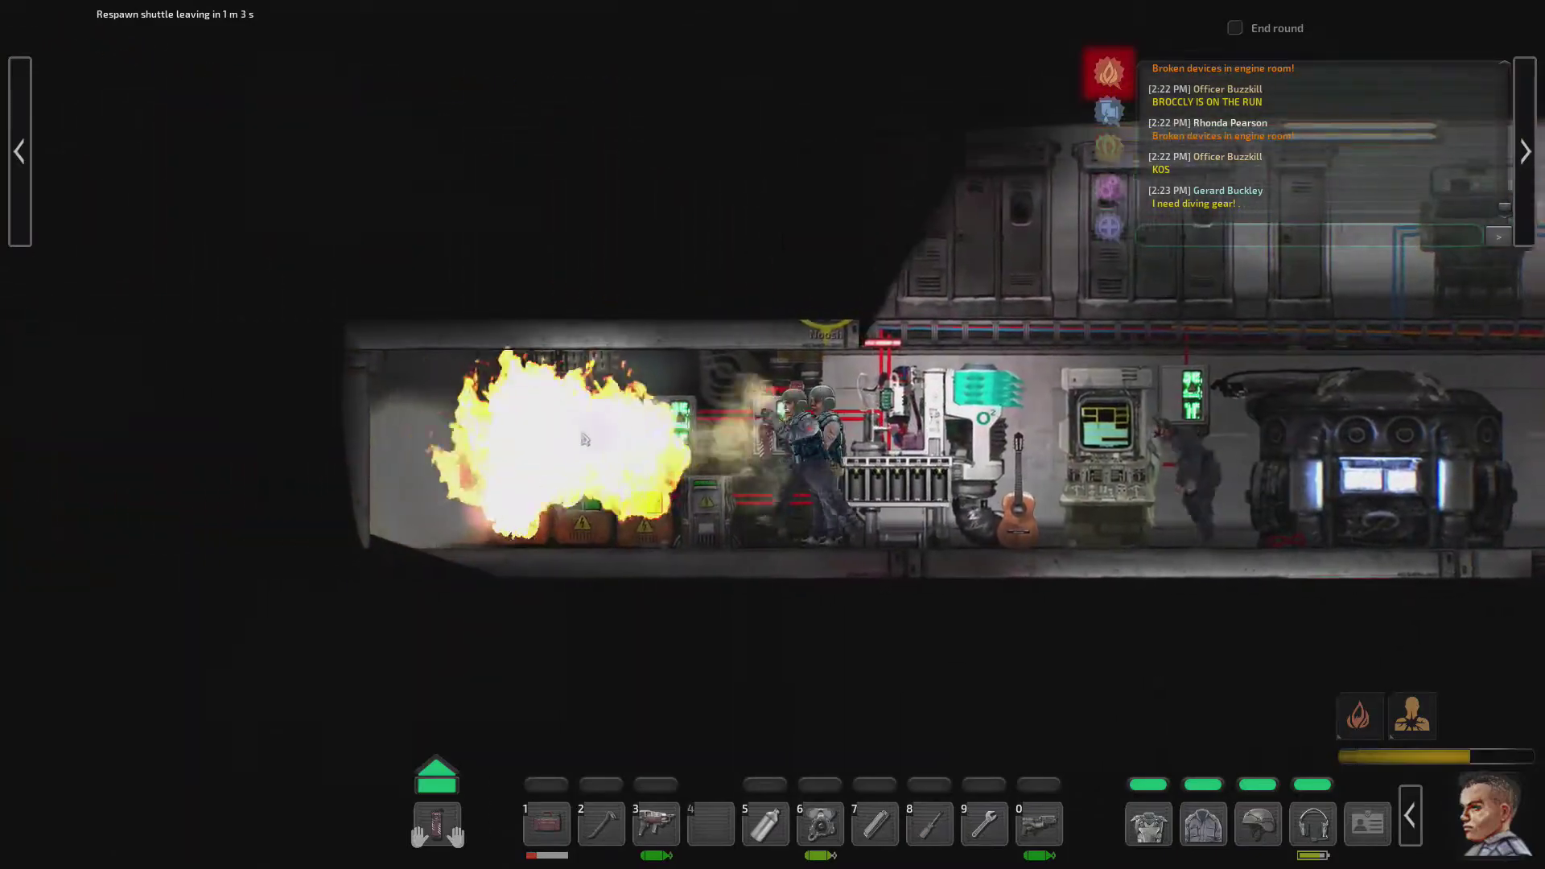
key("a")
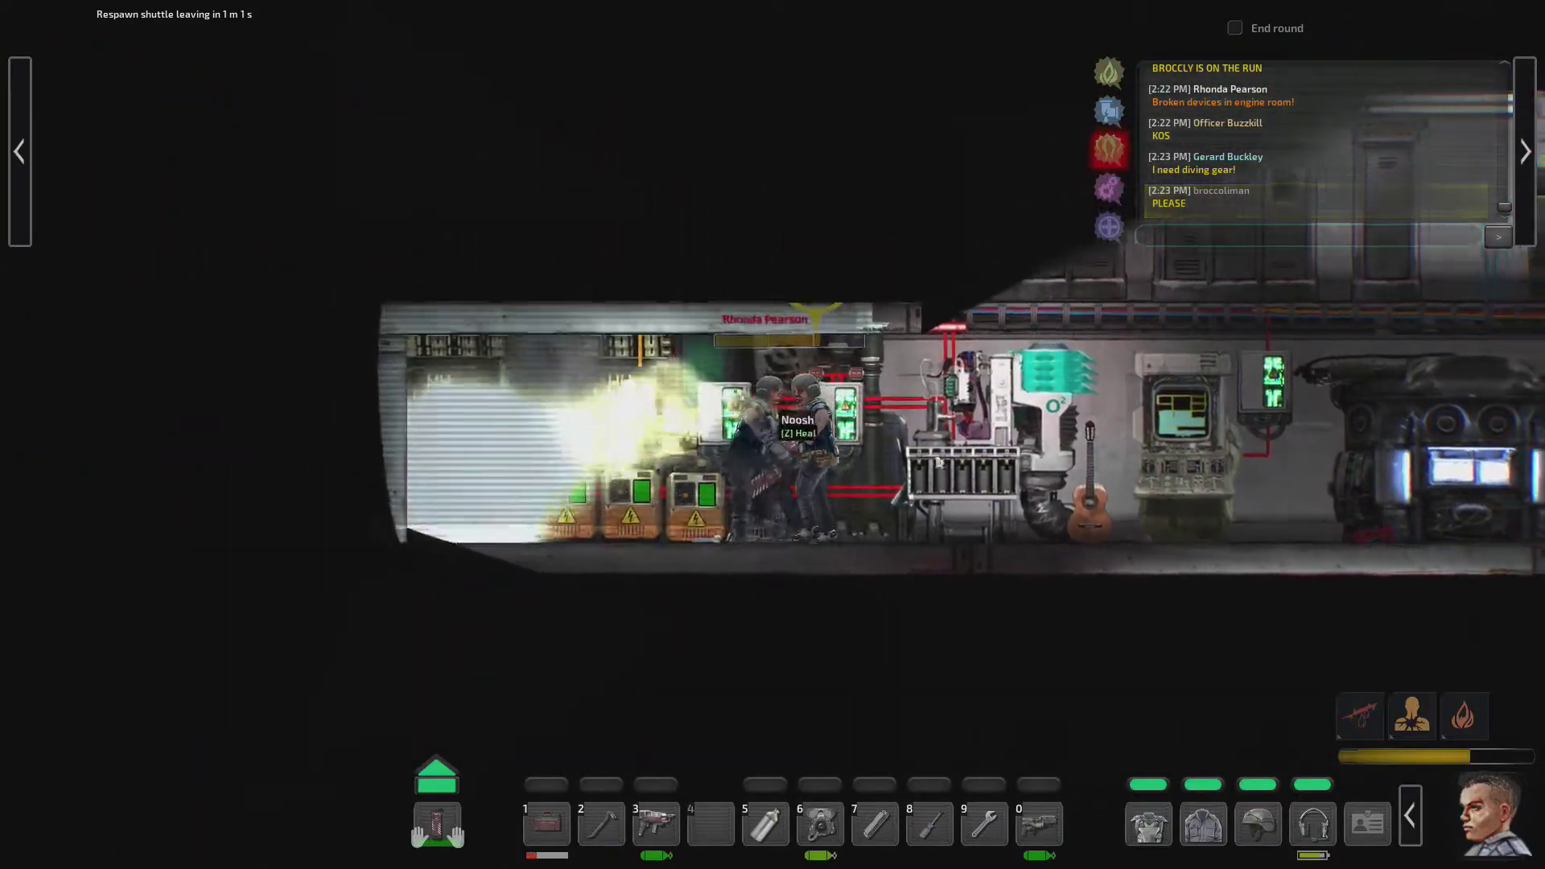
key("d")
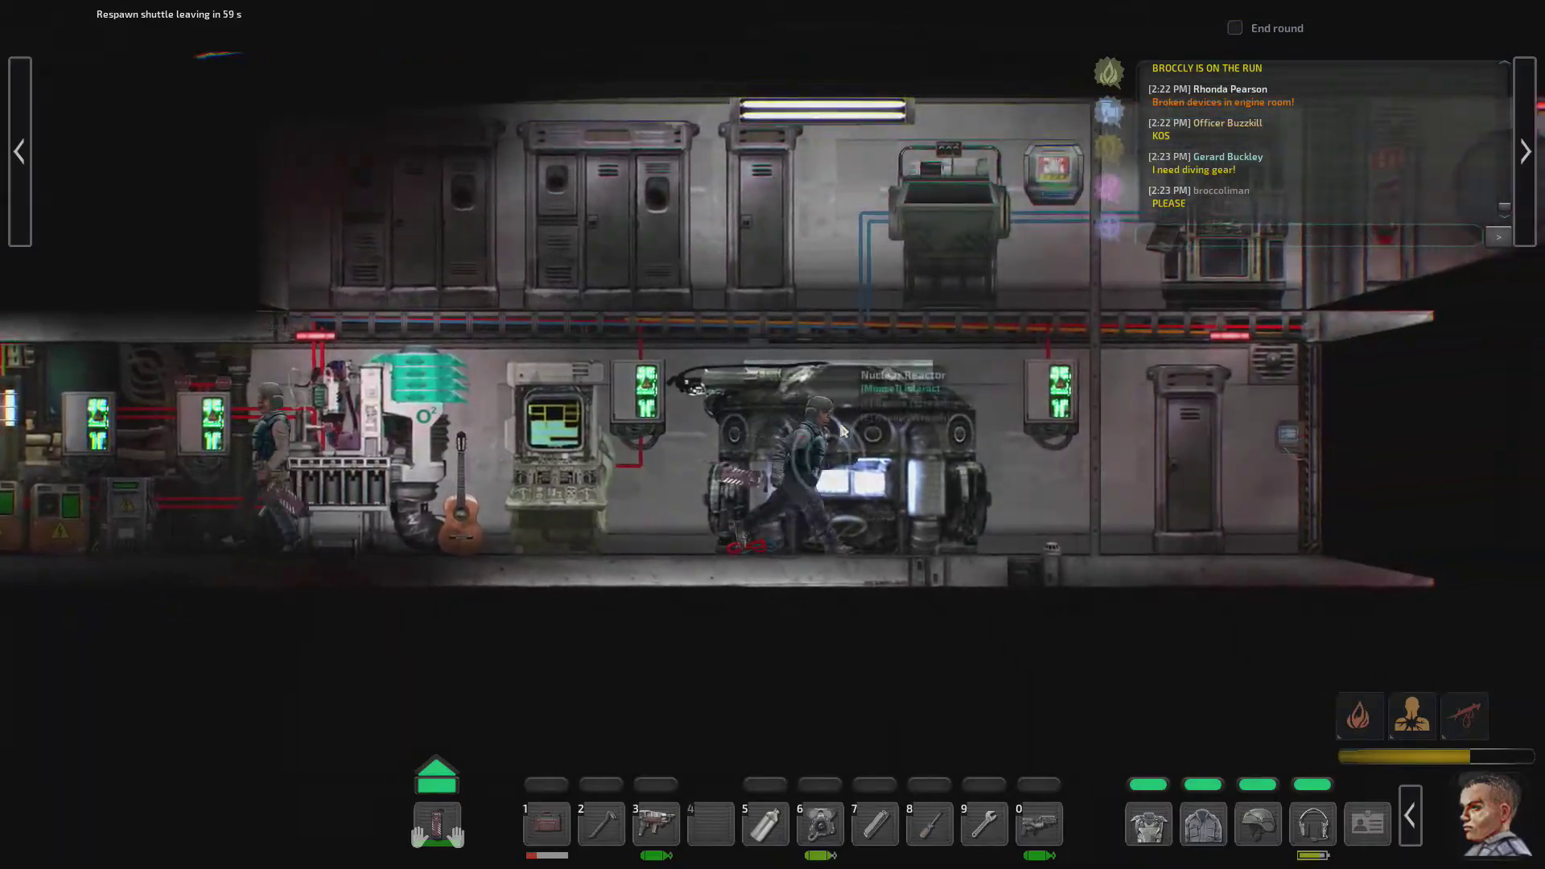
key("d")
Step: Climb back to the upper deck and view the steel cabinet's extinguishers, then close it
key("w")
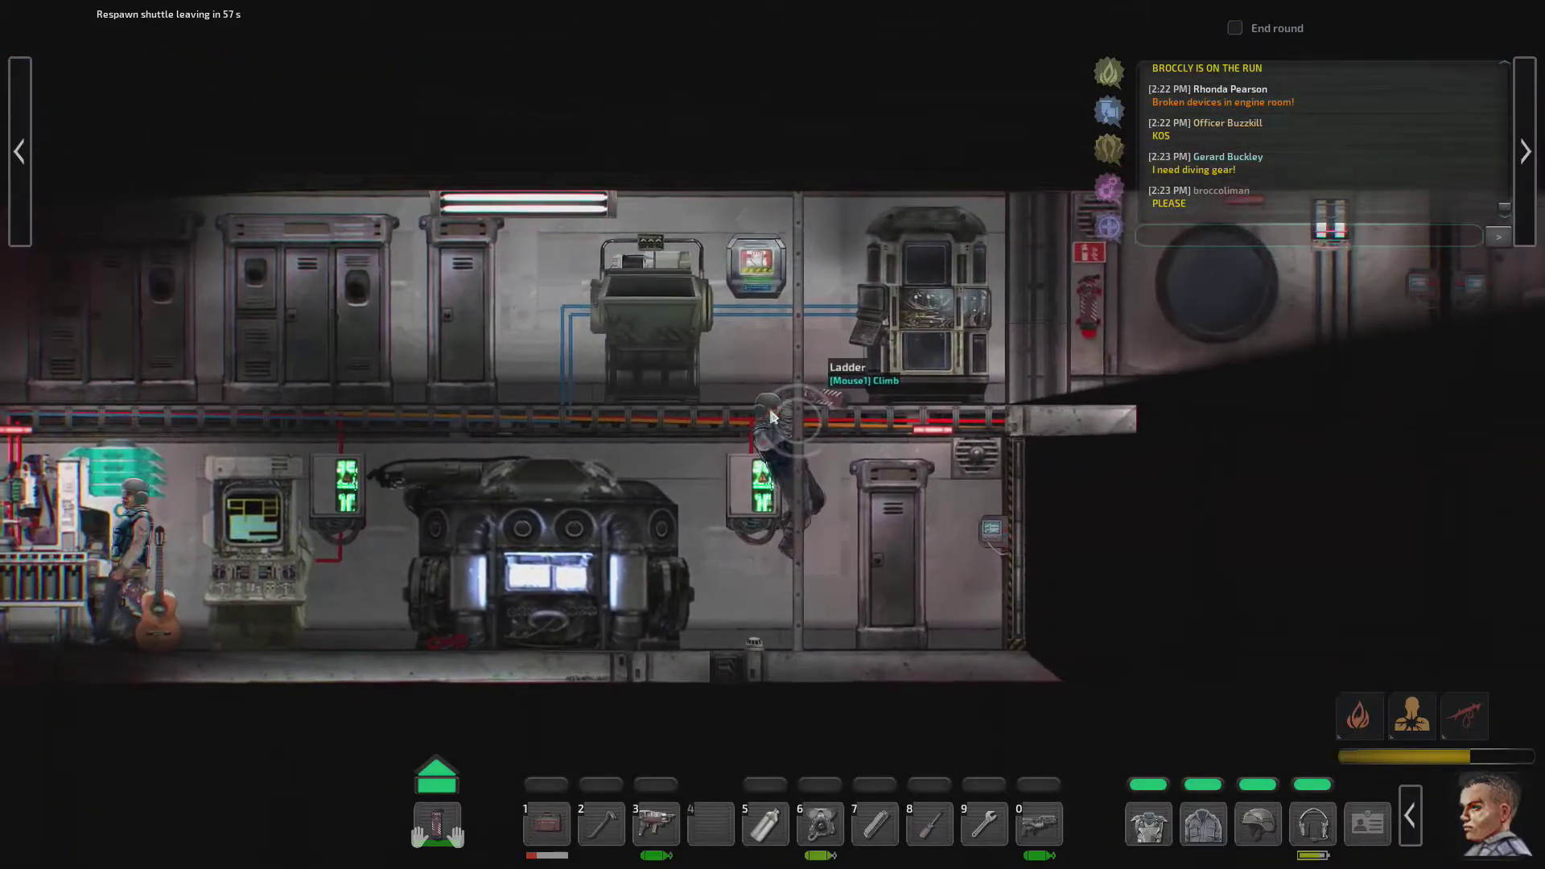
key("w")
key("a")
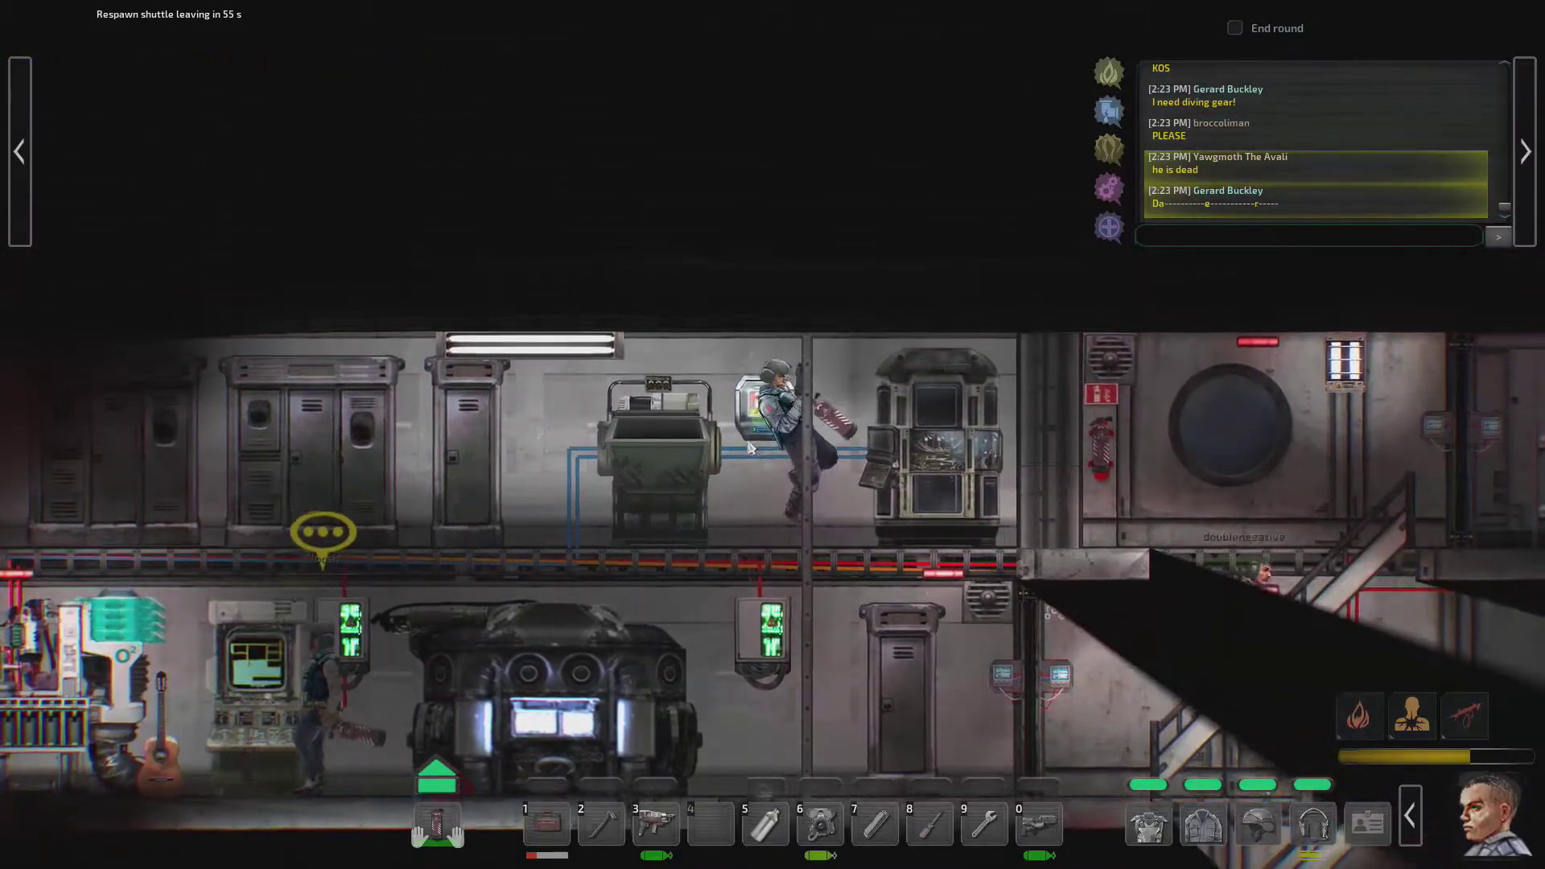
key("a")
left_click(748, 432)
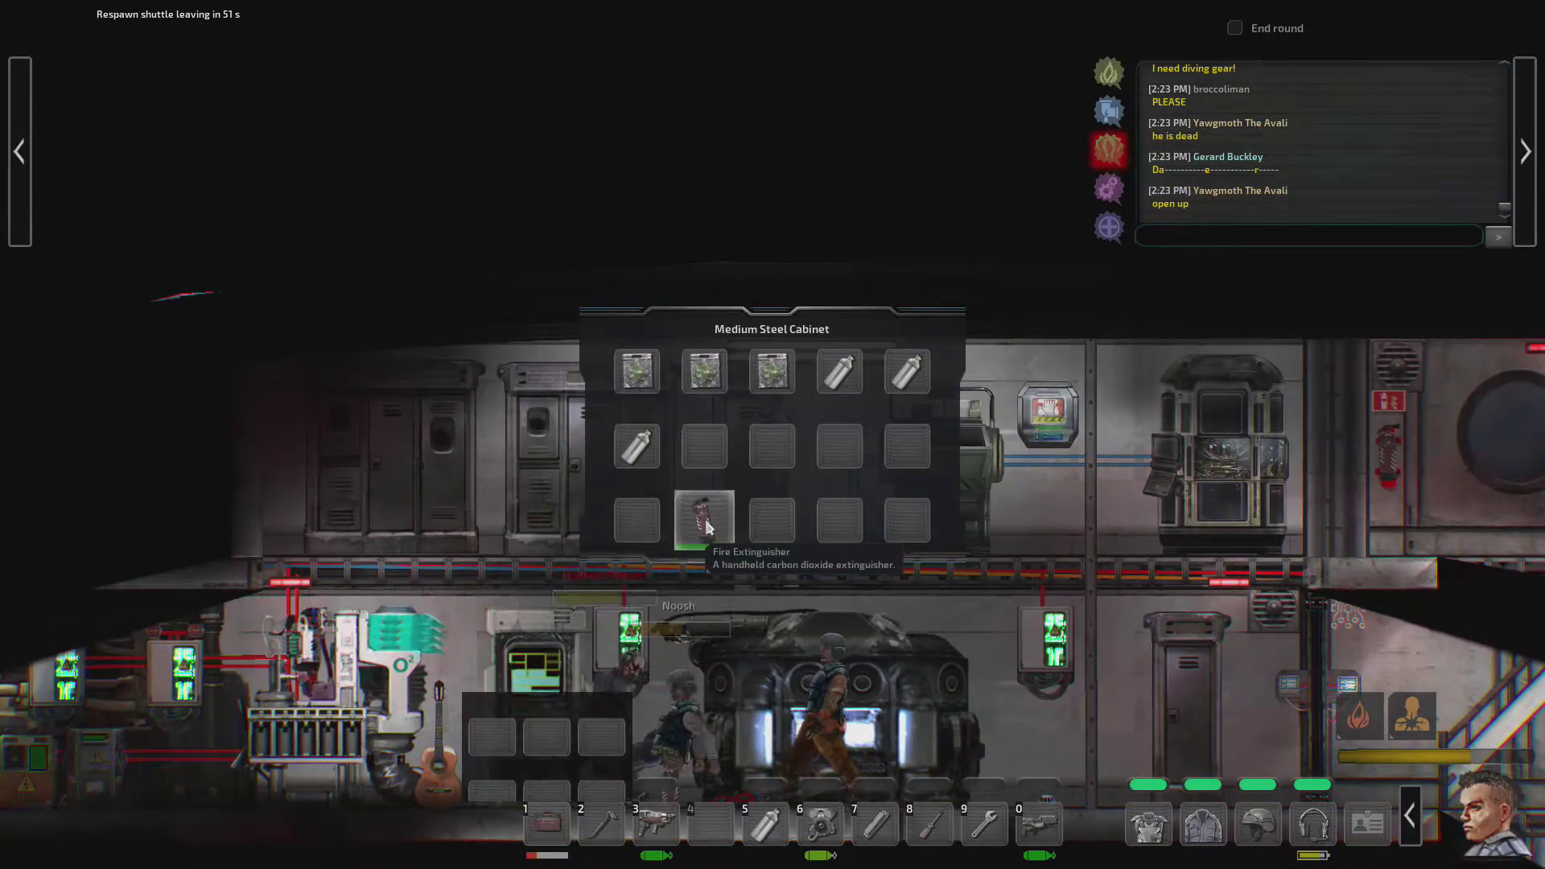
key("Escape")
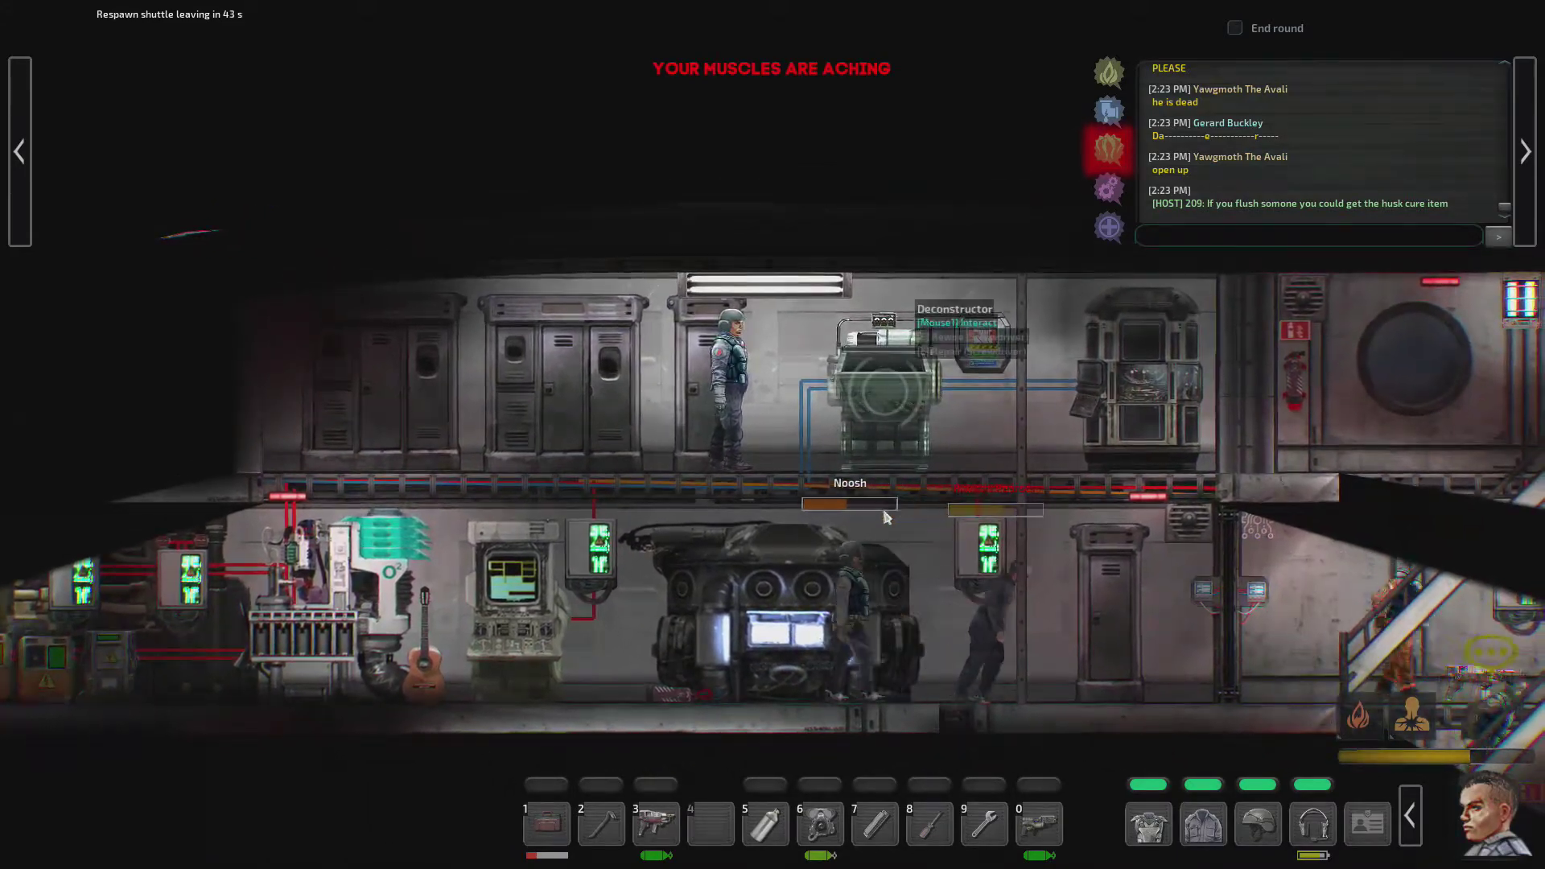
Step: Walk back and forth through engineering and climb the ladder toward the upper deck
key("d")
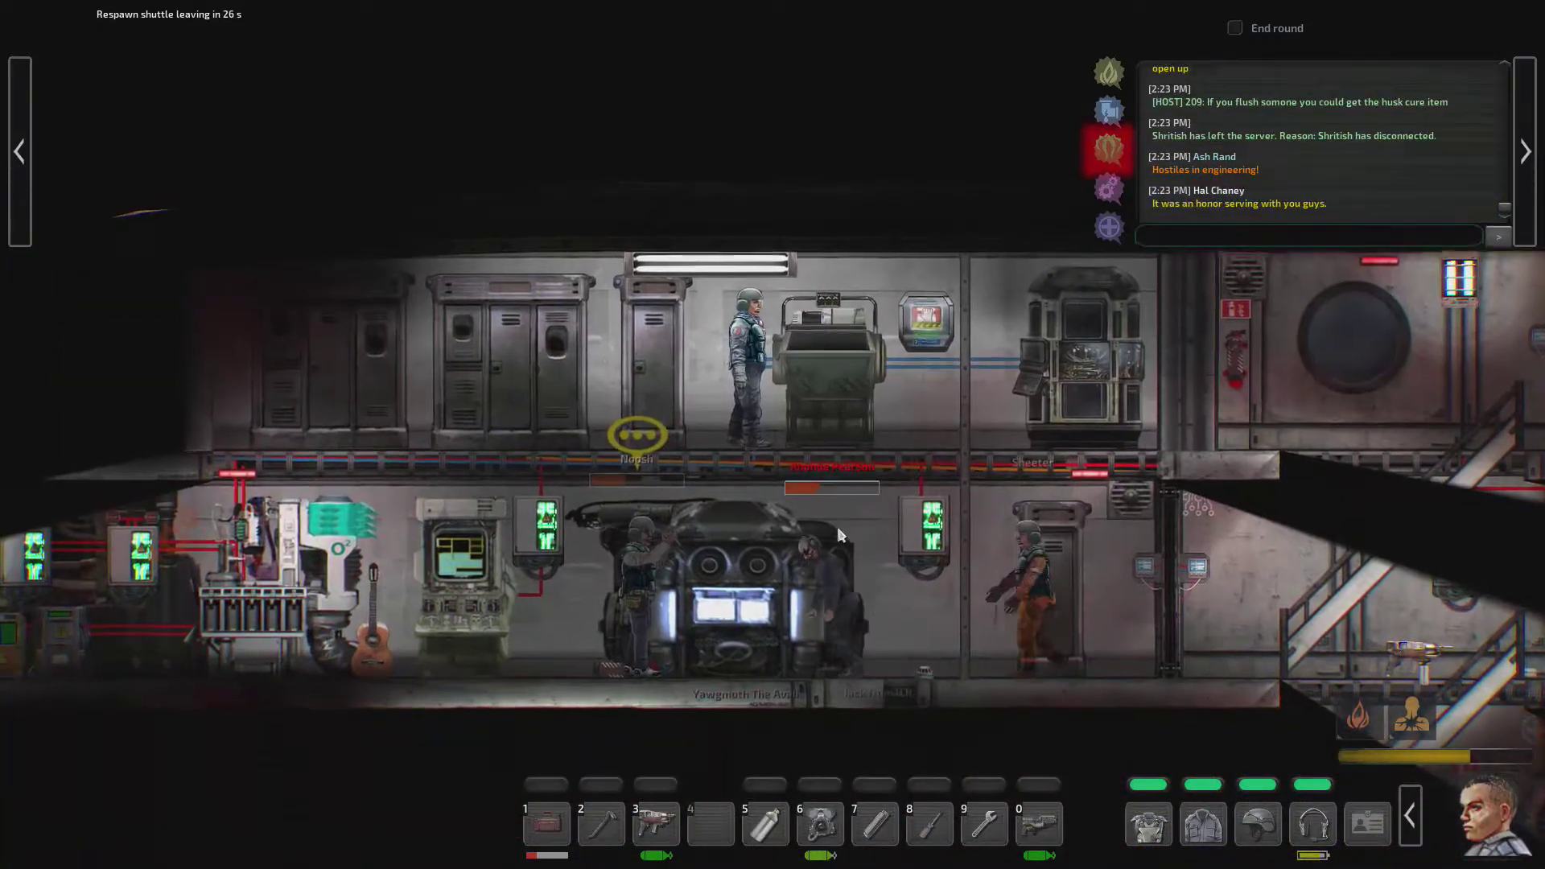
key("d")
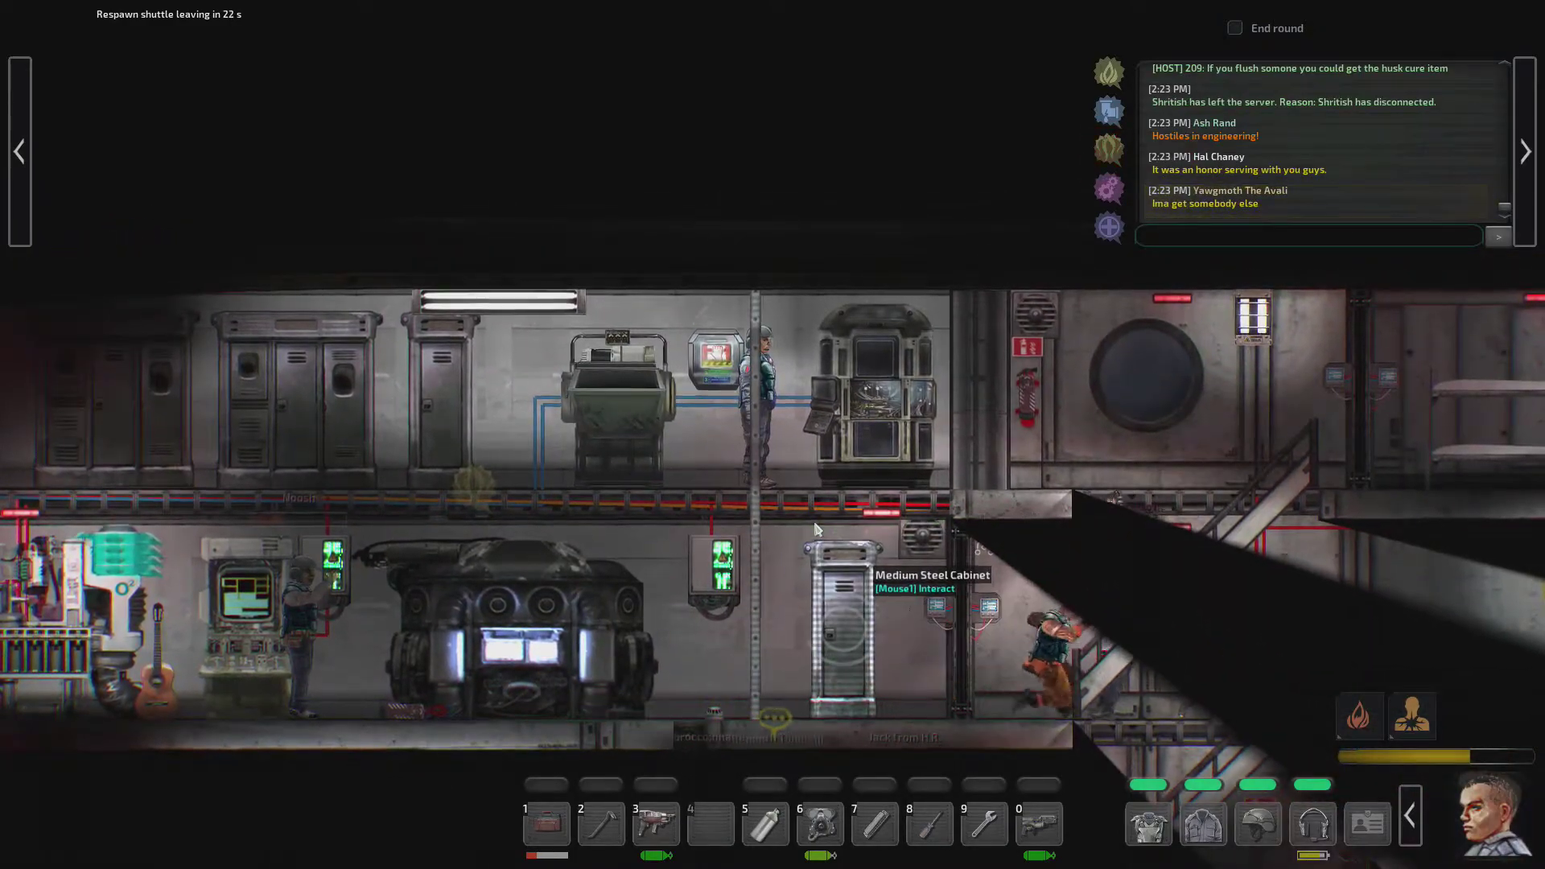
key("a")
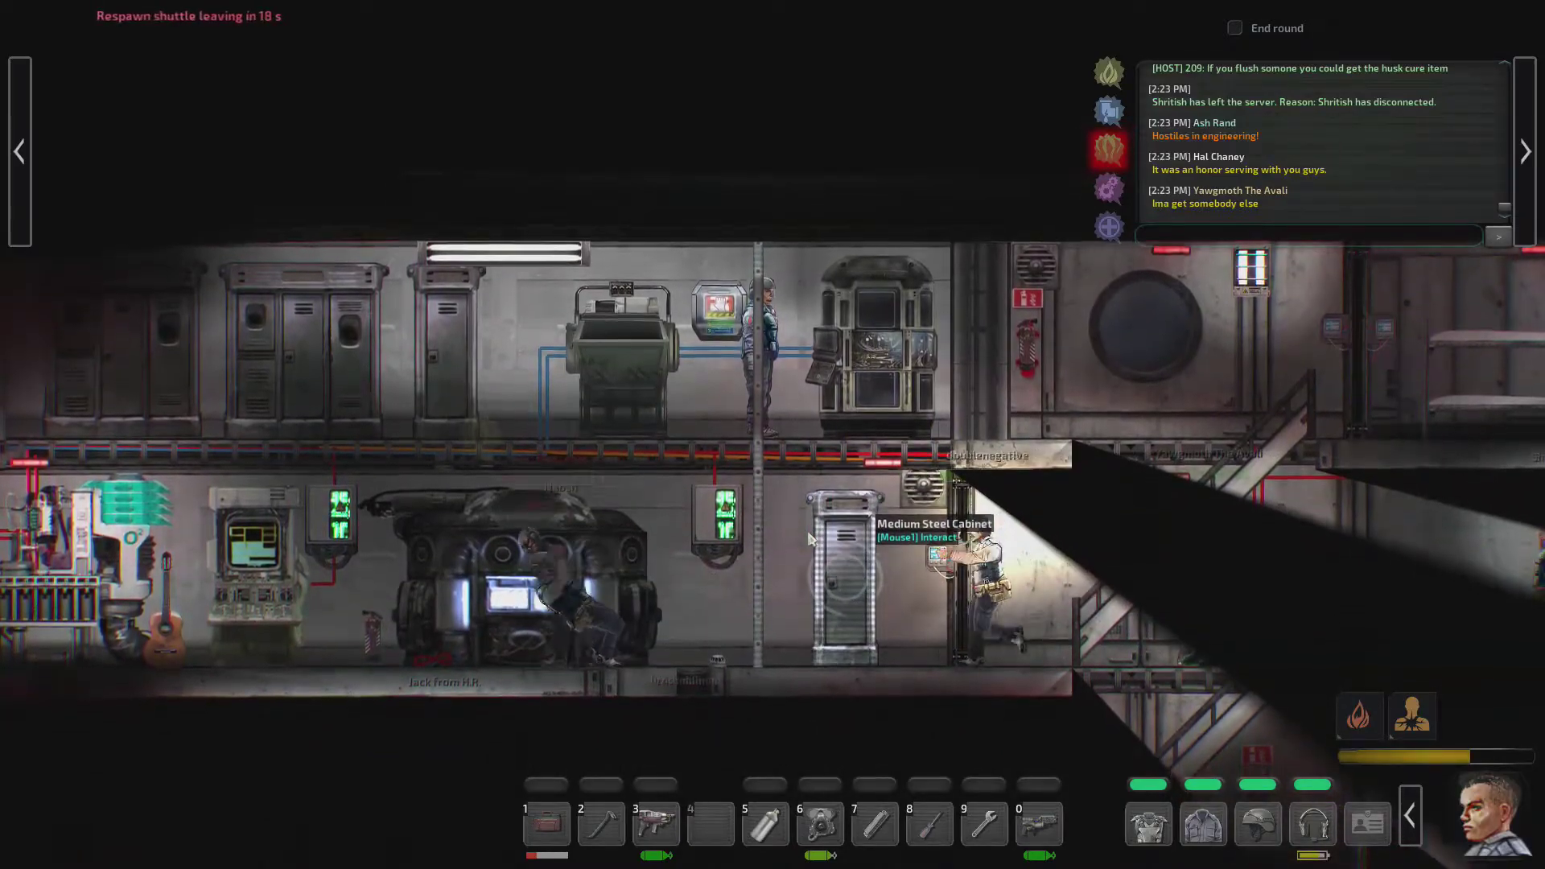
key("a")
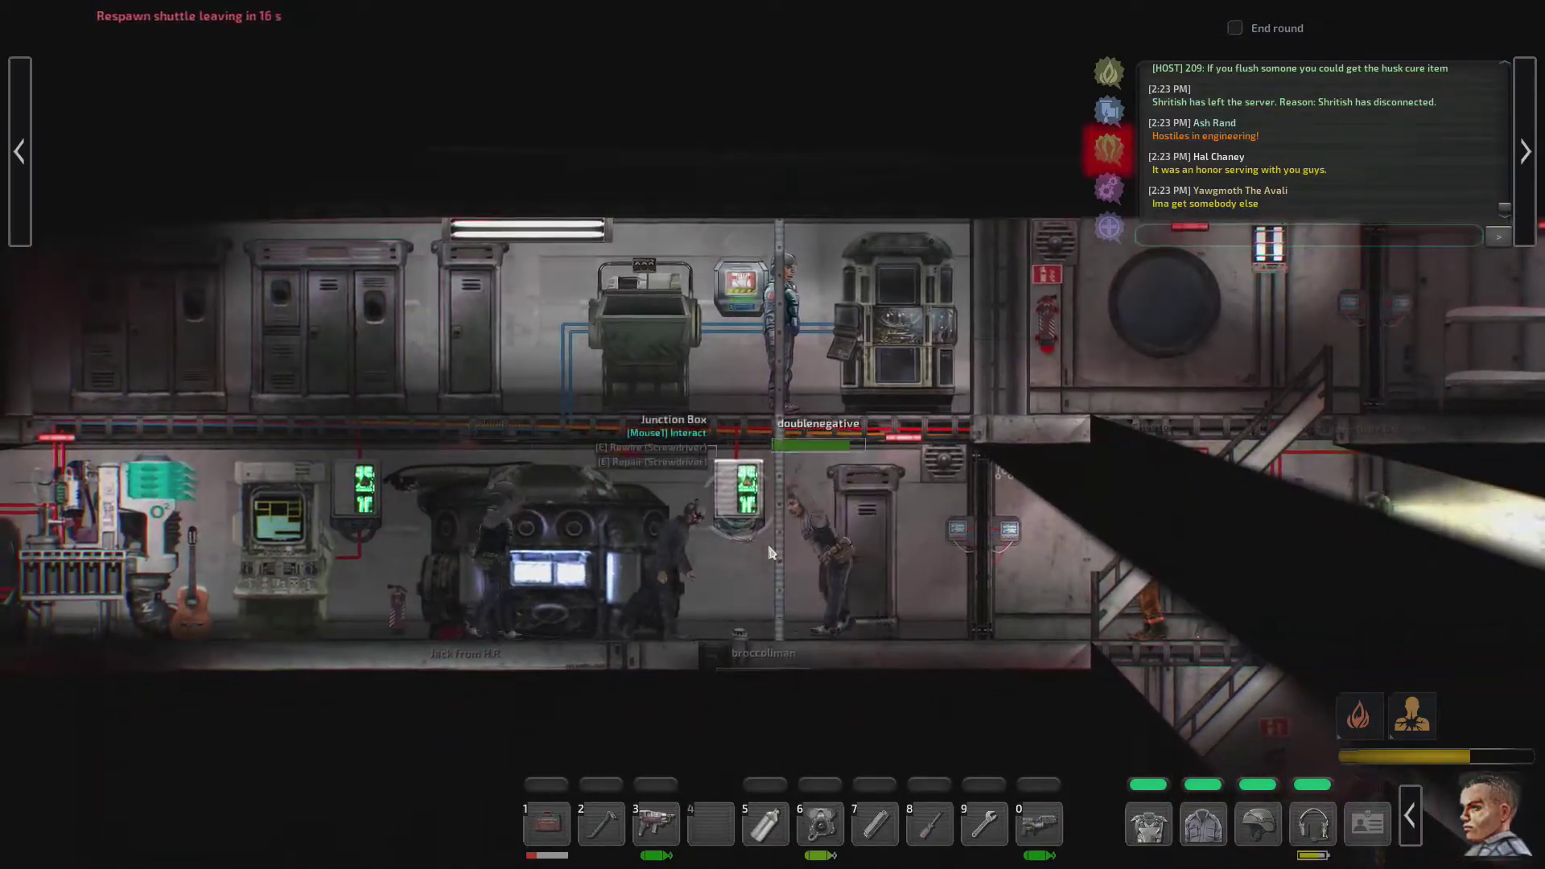
key("a")
key("a")
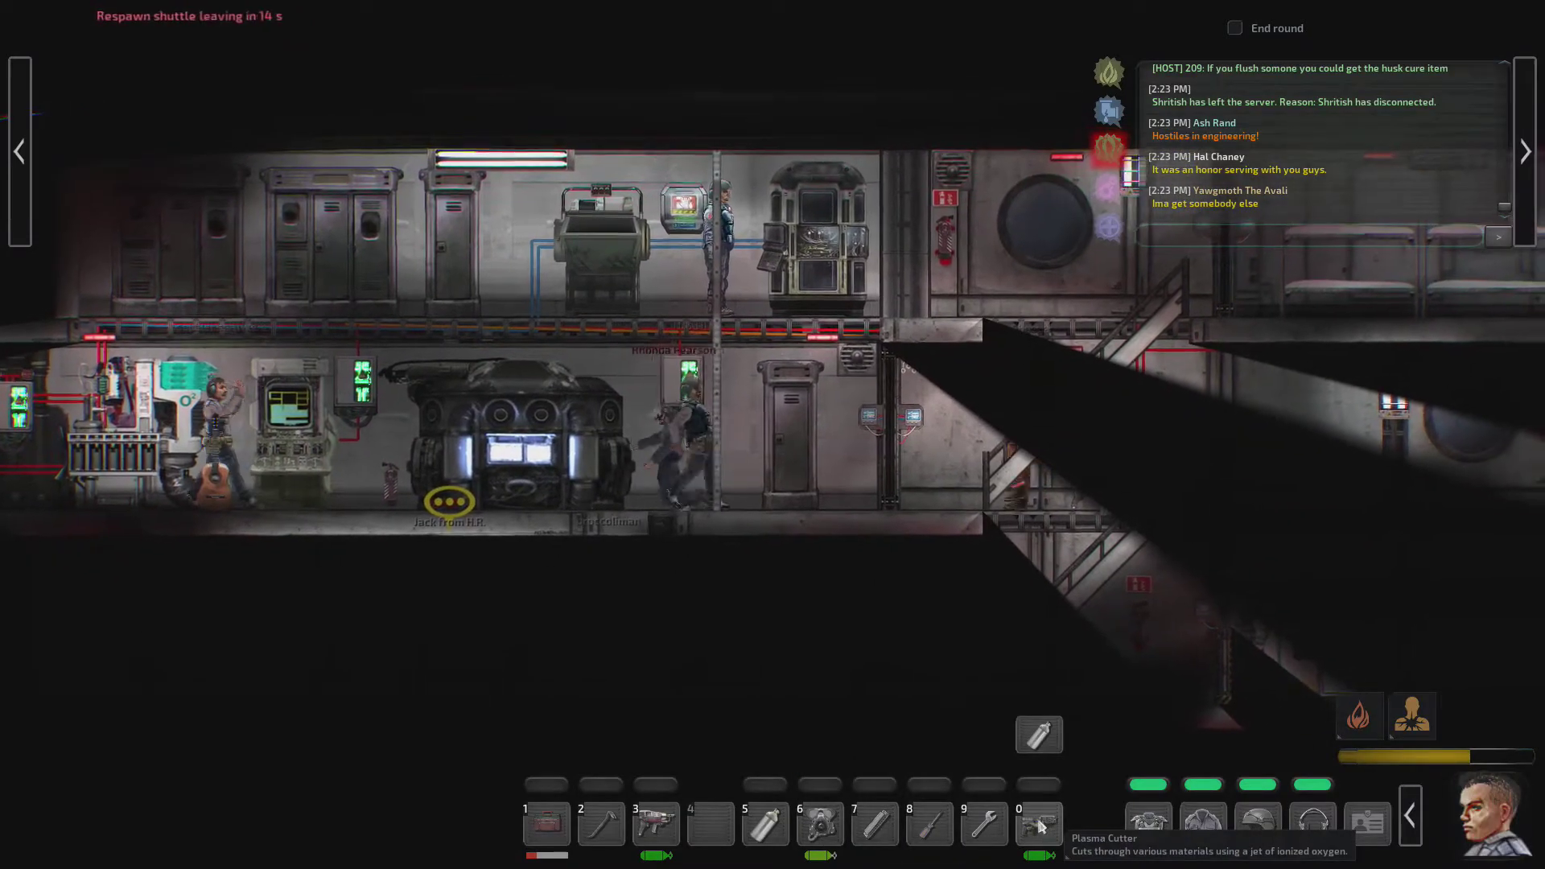
key("w")
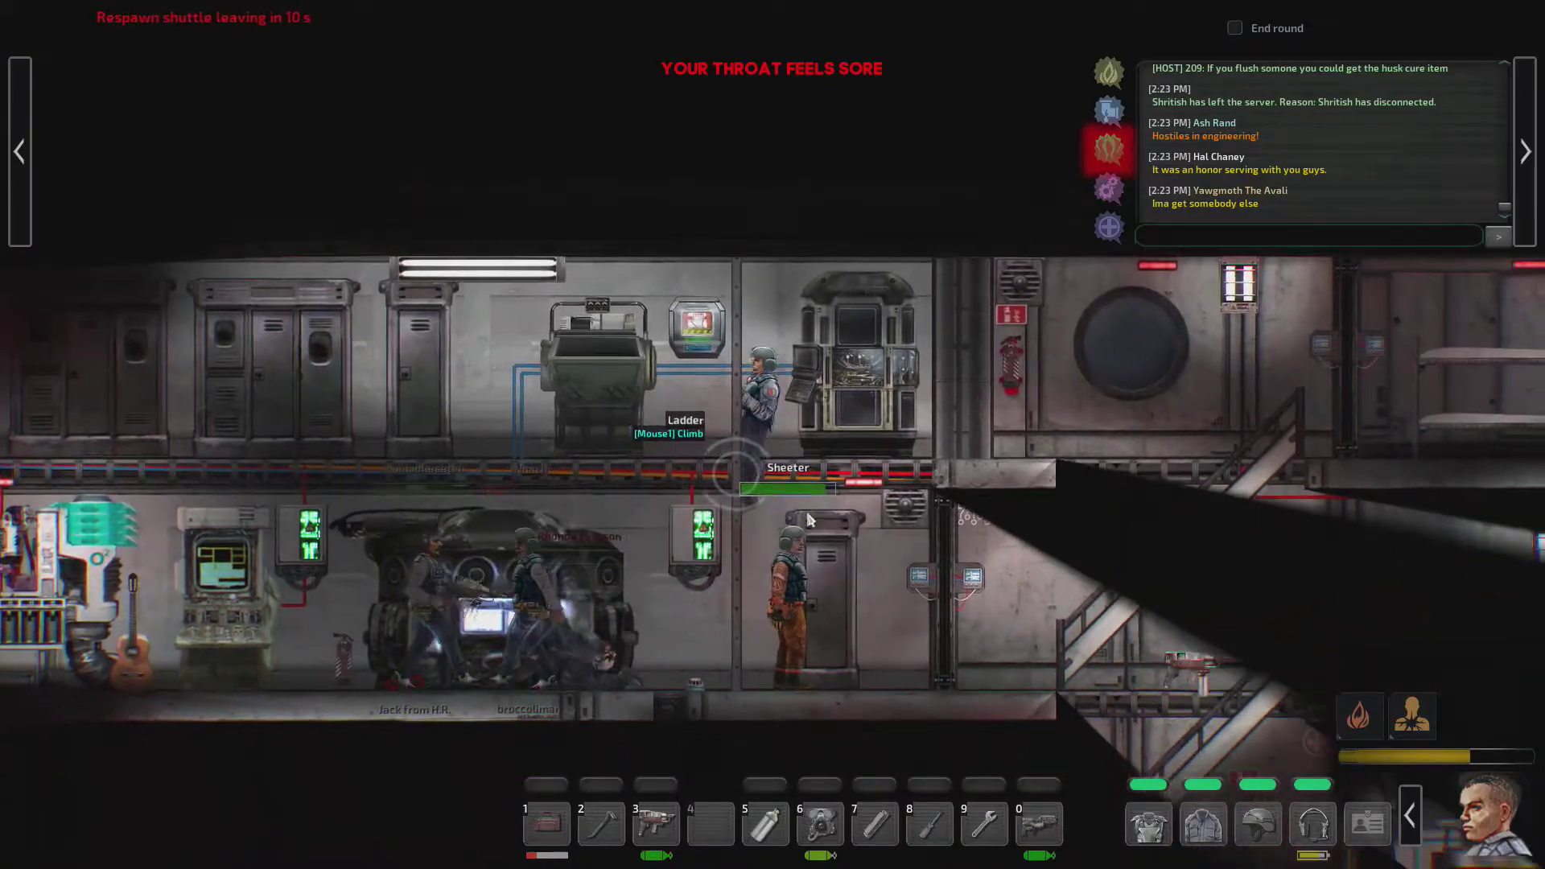
Step: Descend the stairs to the lower deck and open the door to the medical room
key("s")
key("d")
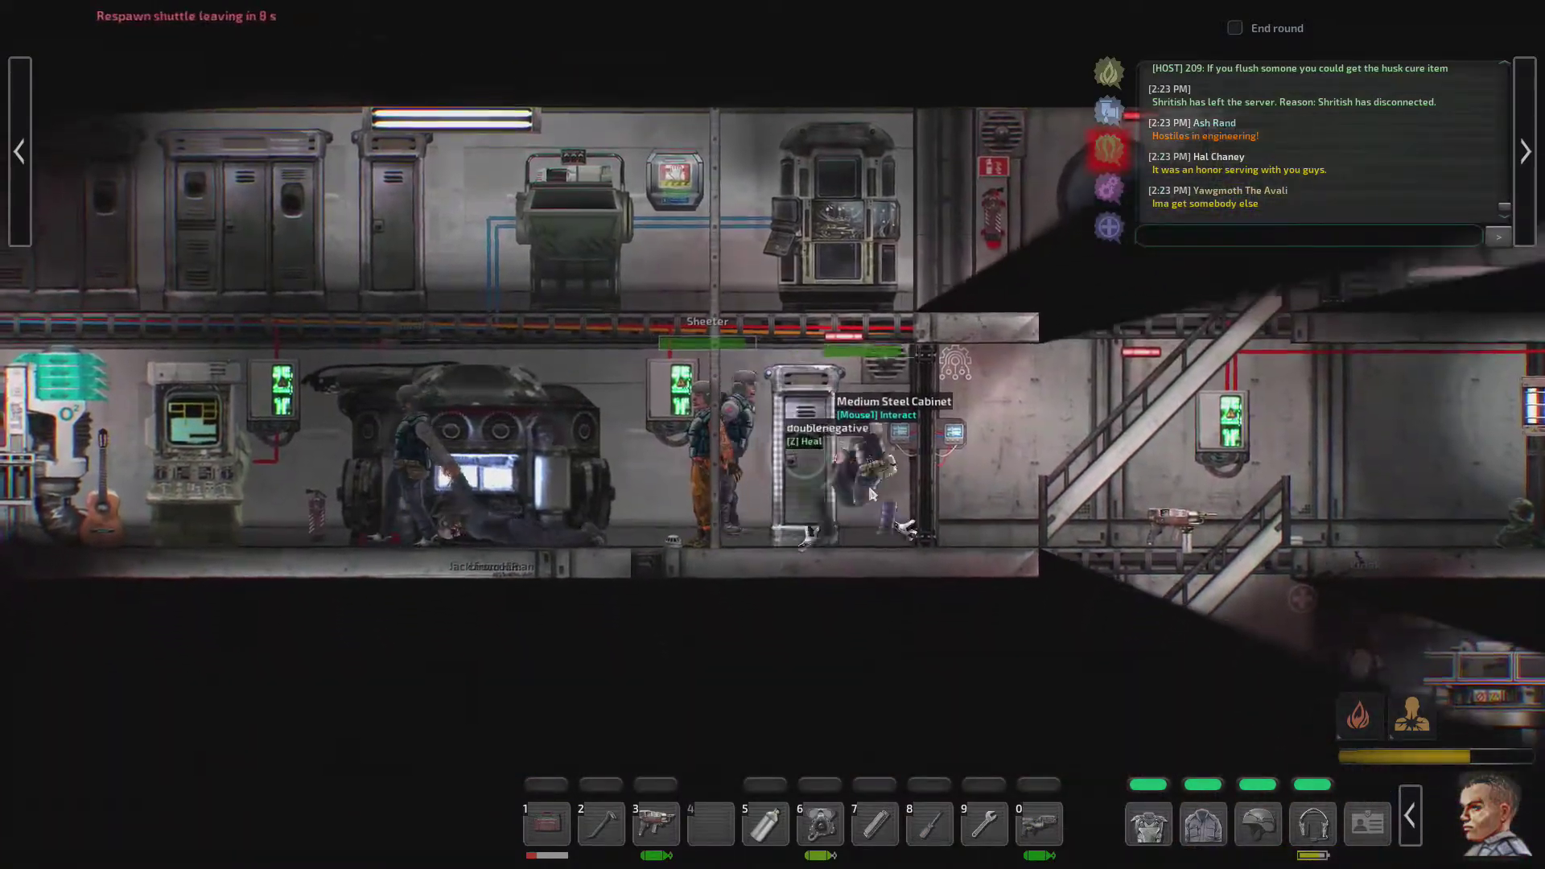
key("d")
key("s")
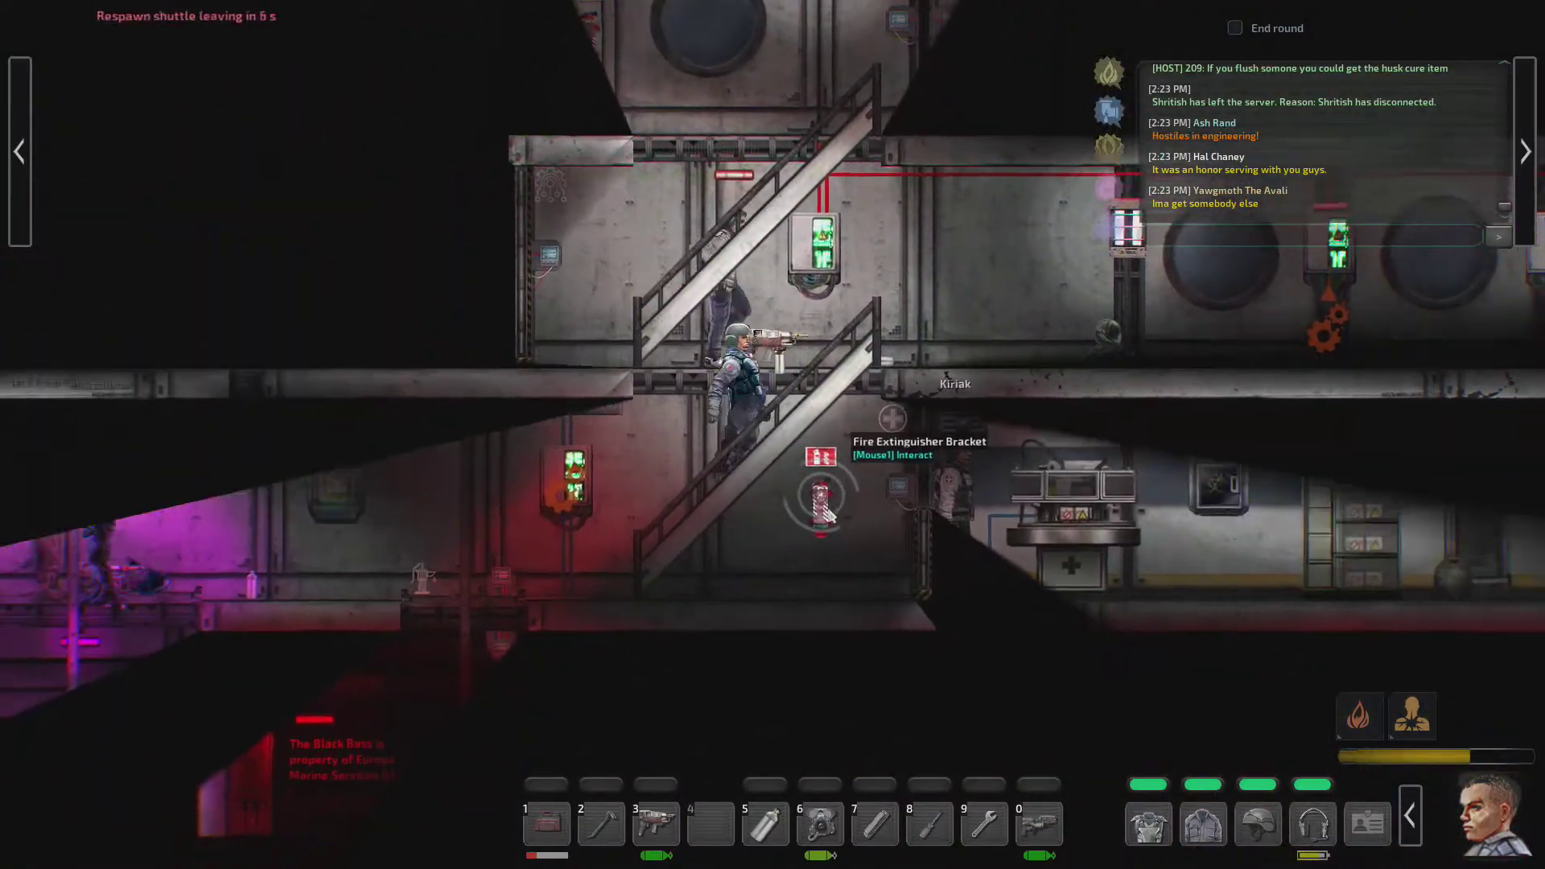
key("s")
key("d")
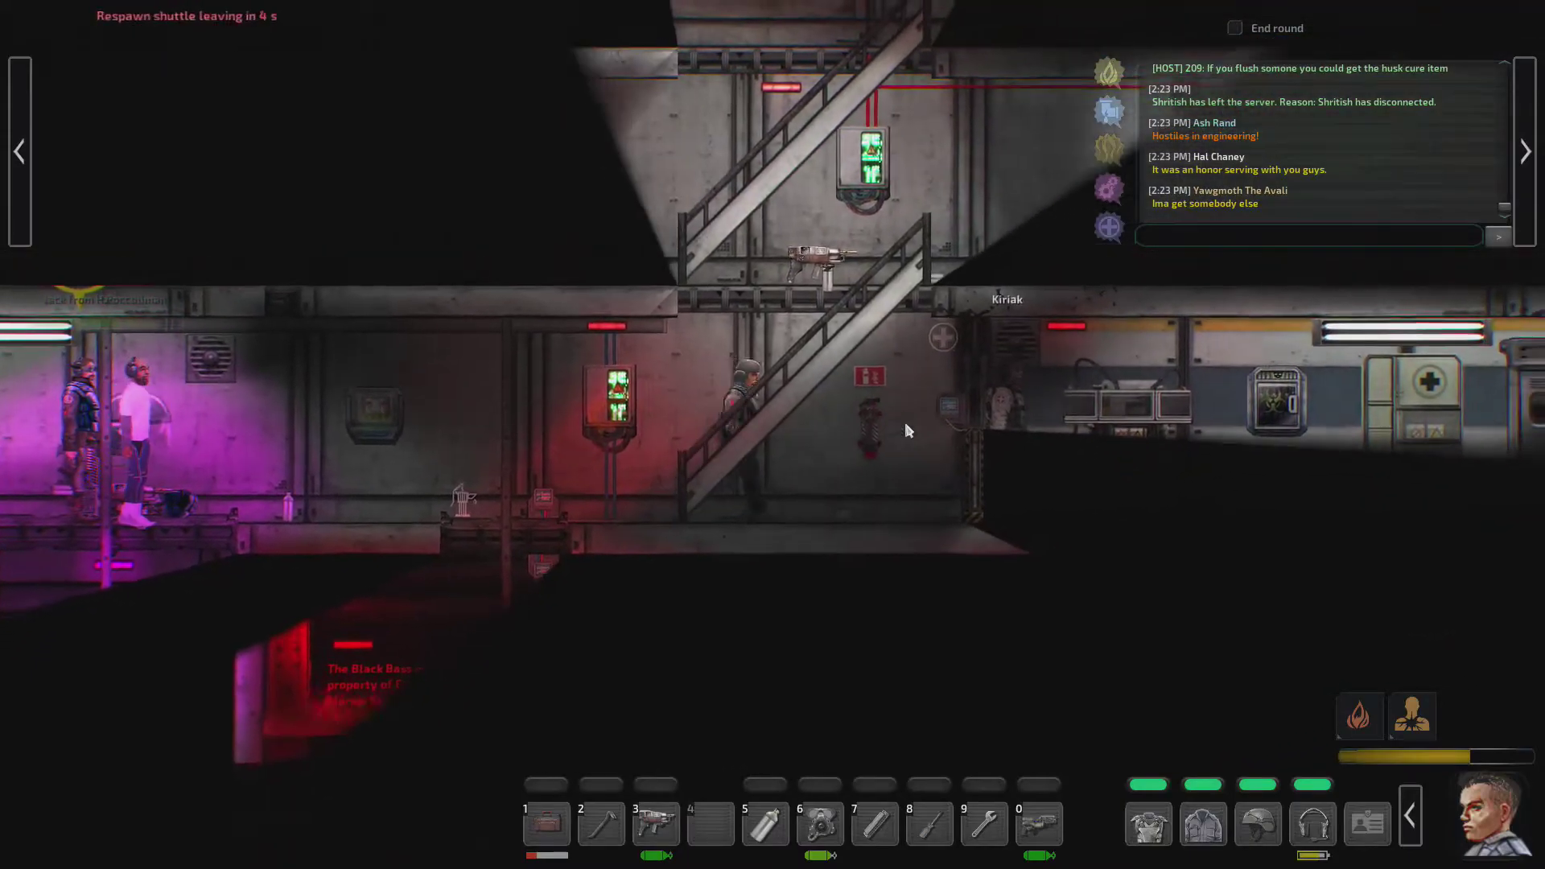
key("d")
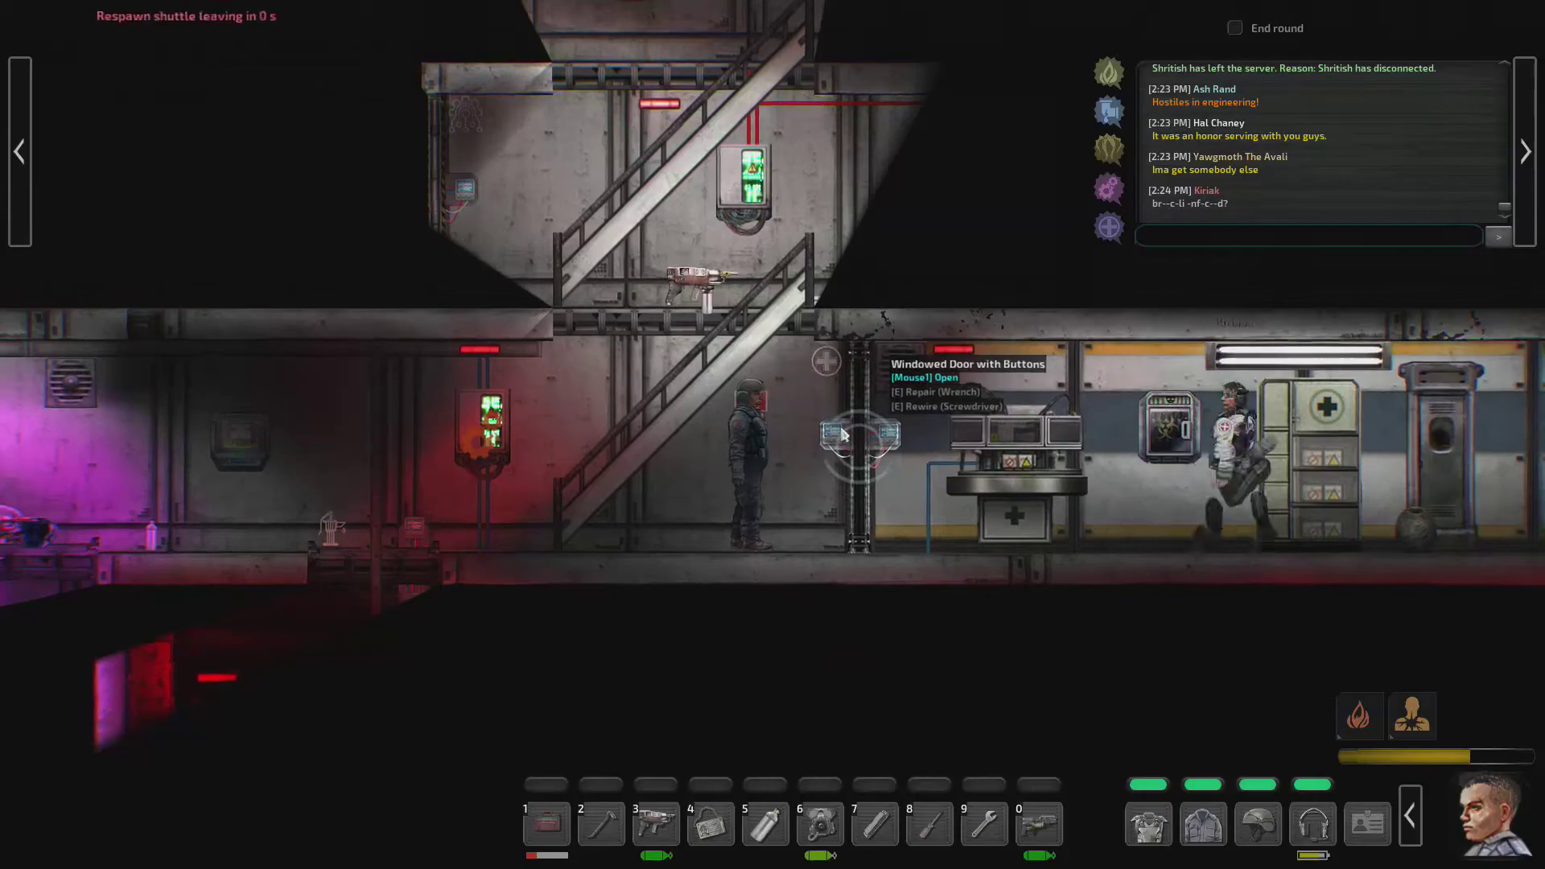
left_click(834, 437)
Step: Cross the medical room, then head back left into the darker corridor
key("d")
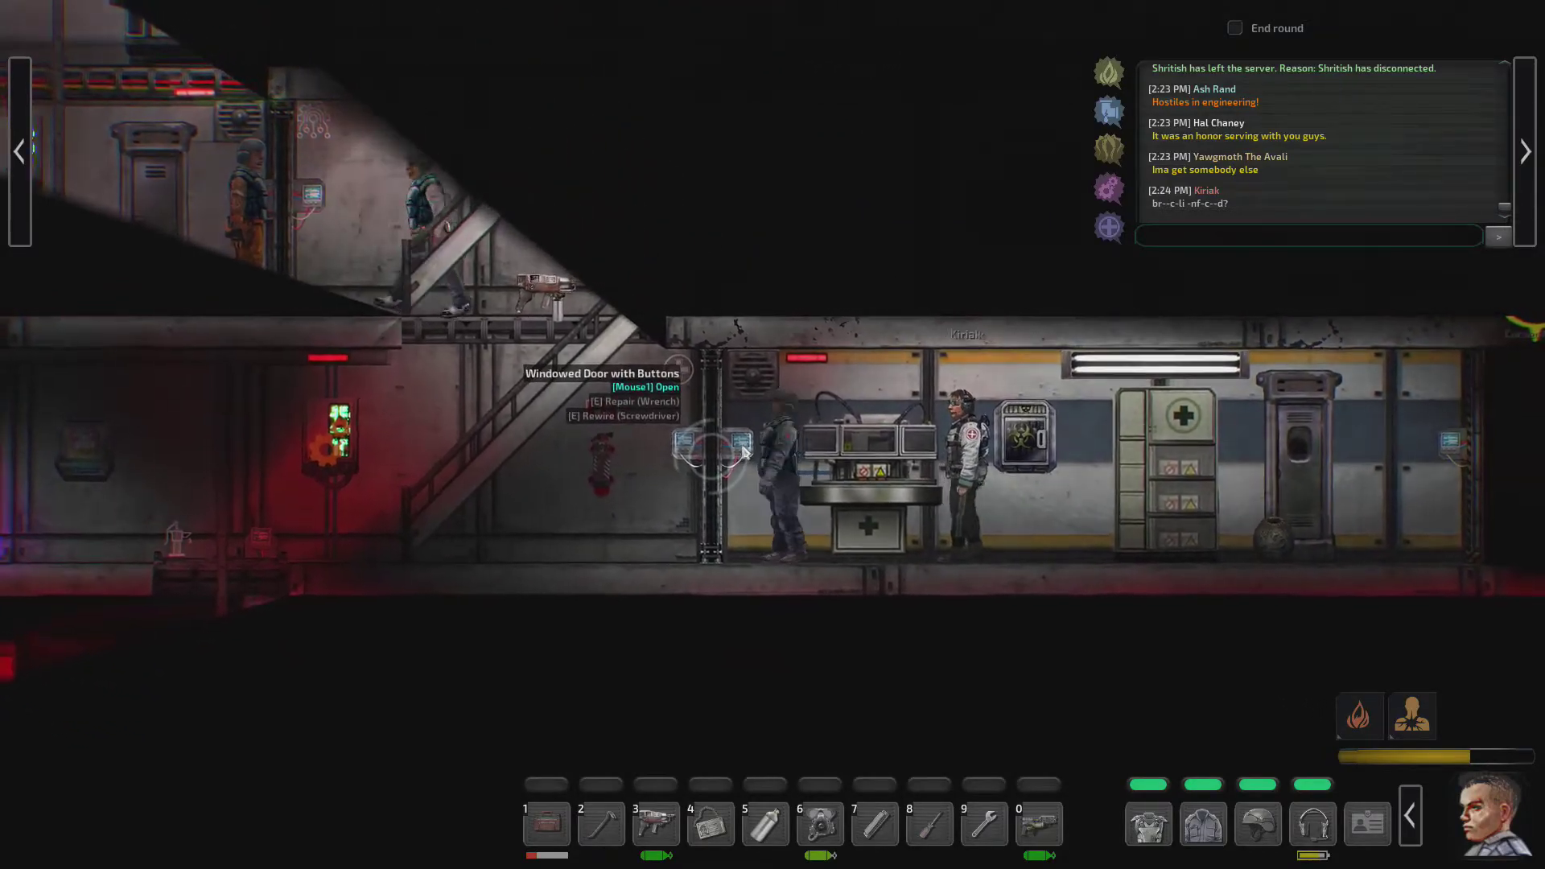
key("d")
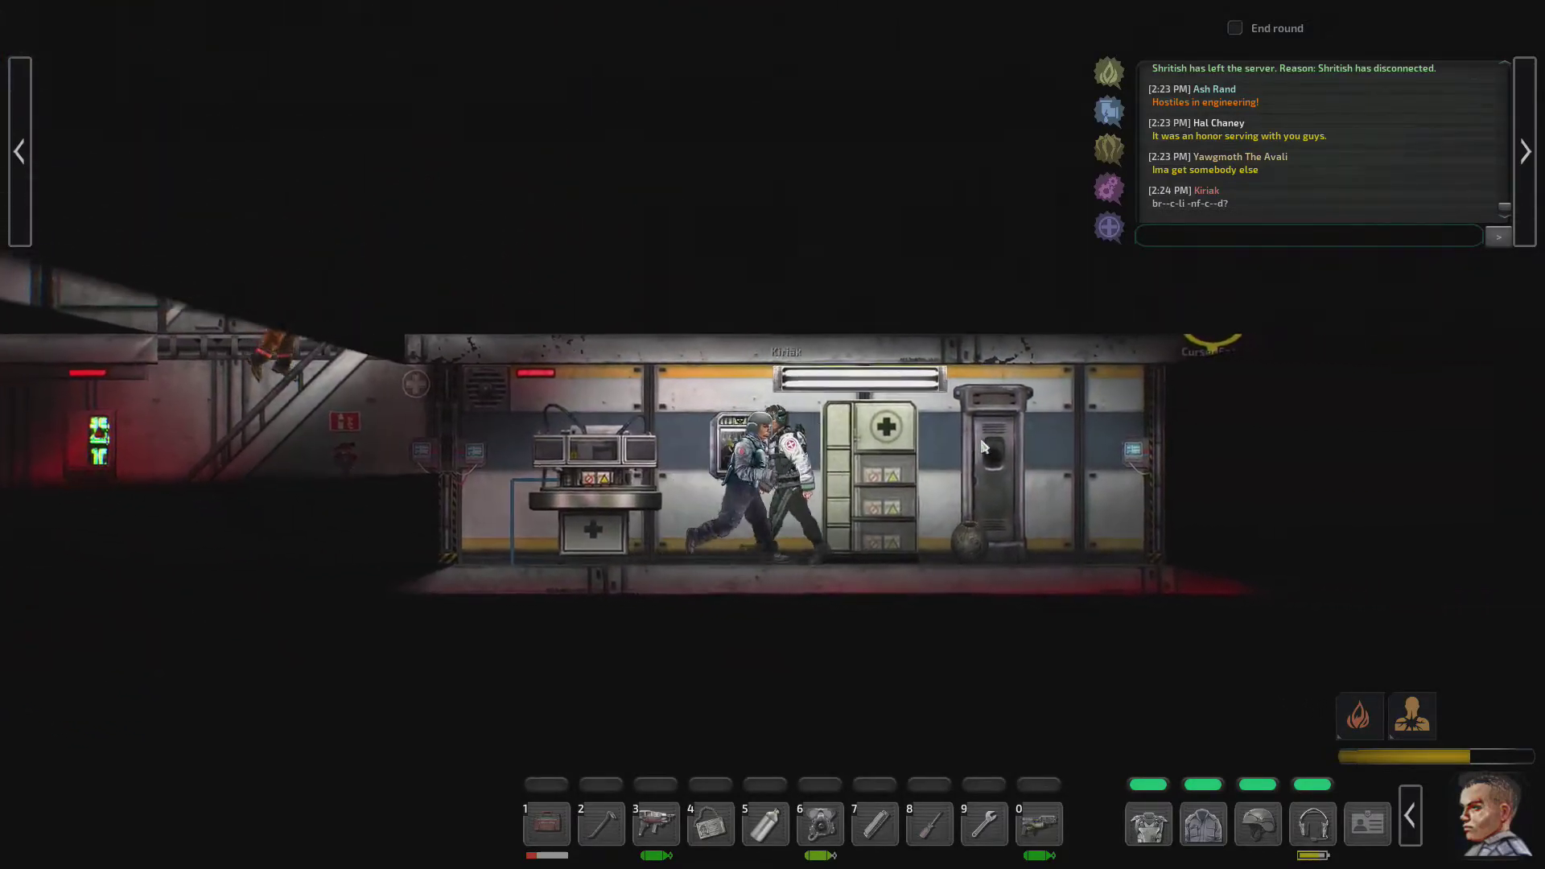
key("d")
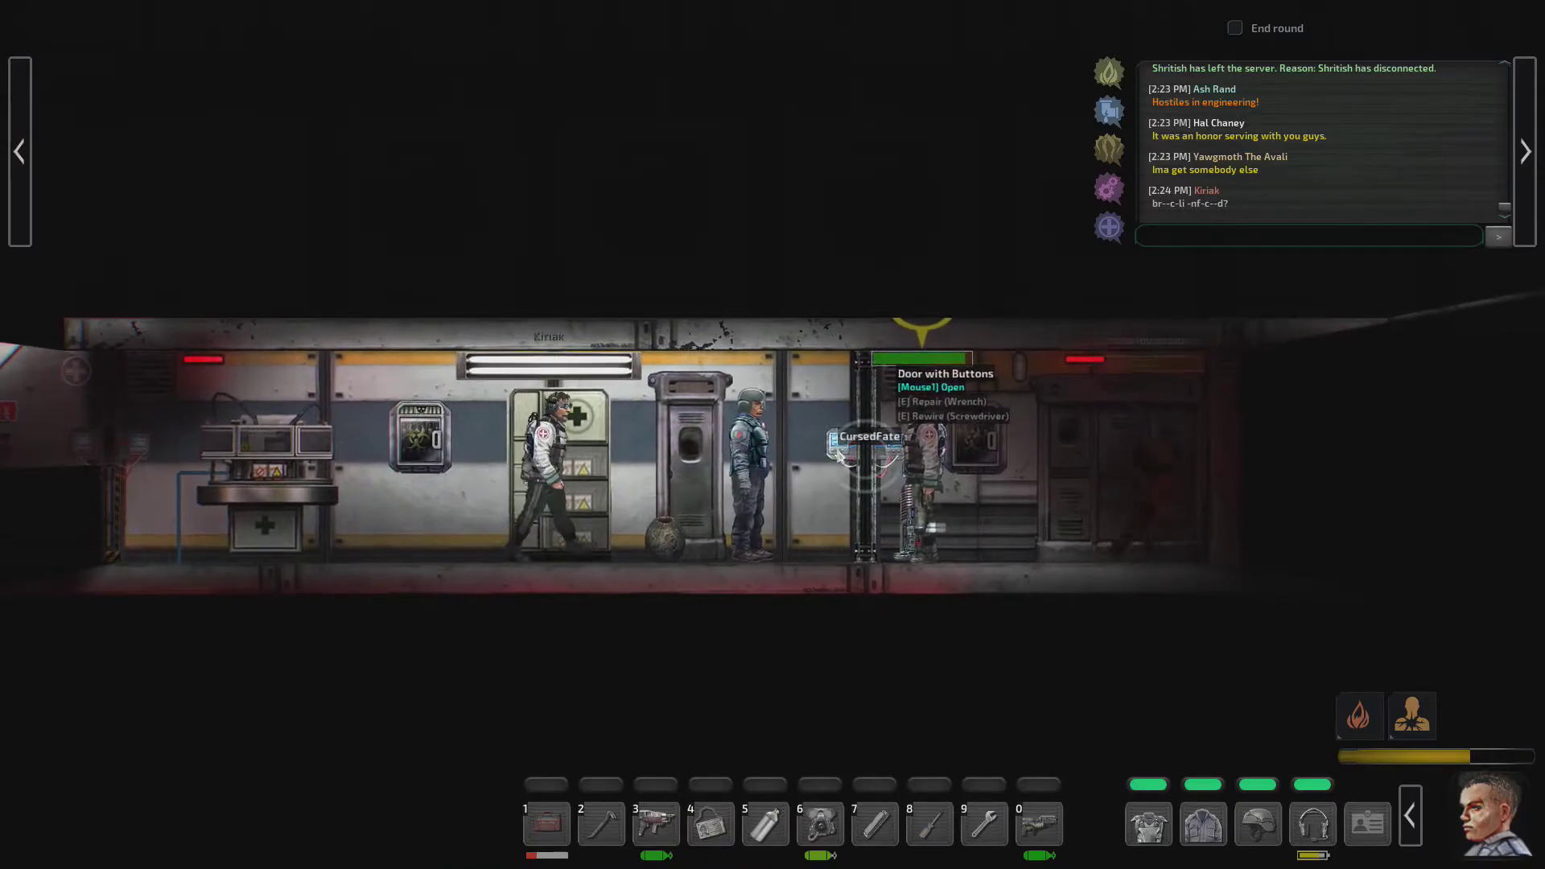
key("a")
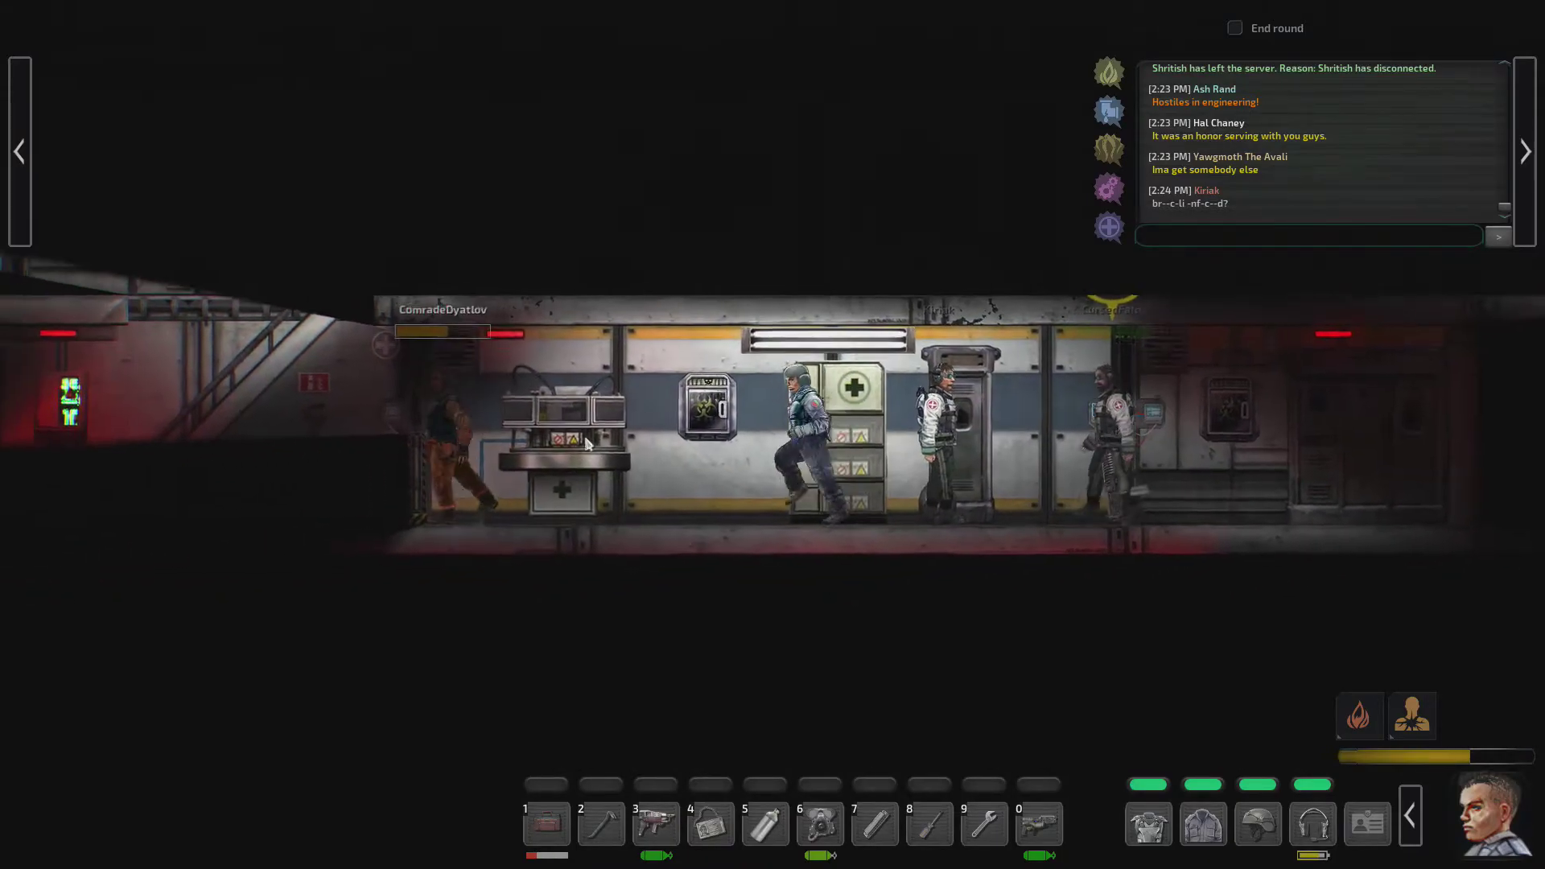
key("a")
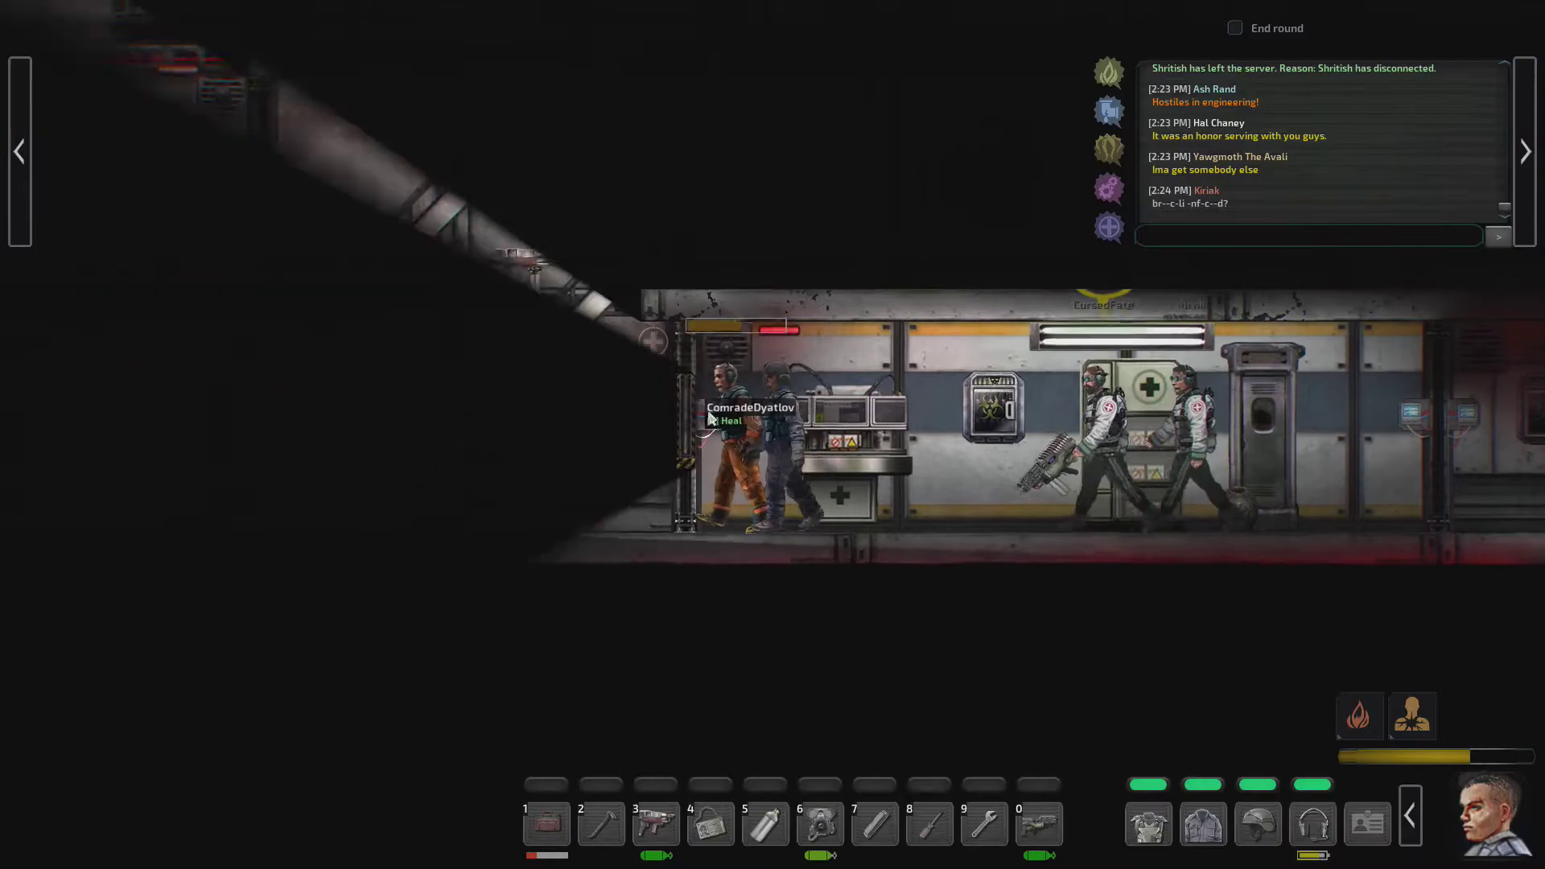
key("a")
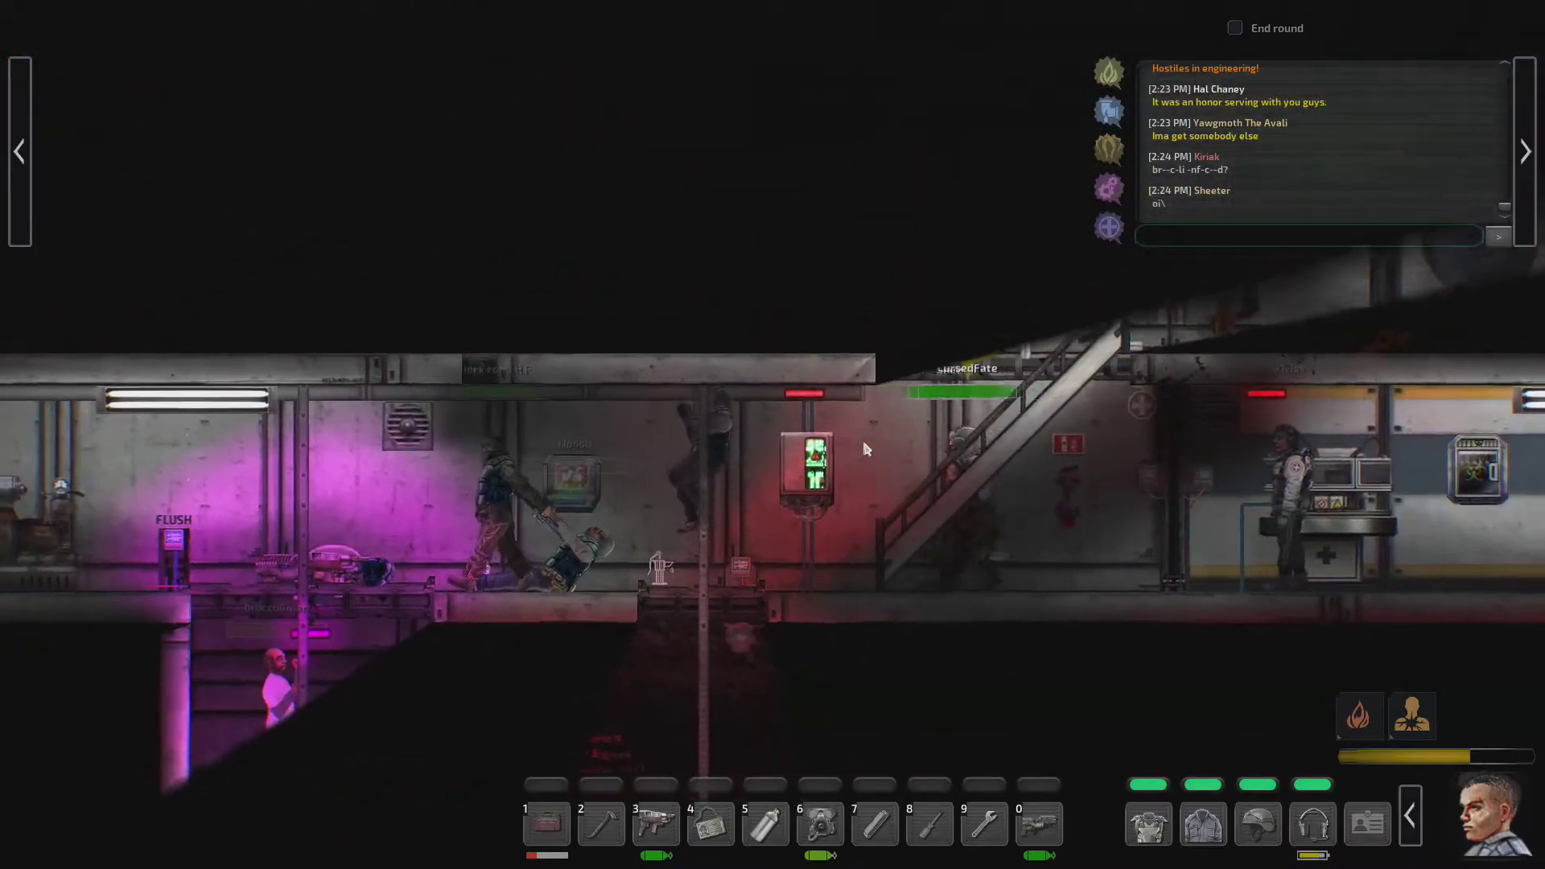
Step: Climb the staircase and run right along the upper corridor to the junction boxes
key("d")
key("w")
key("d")
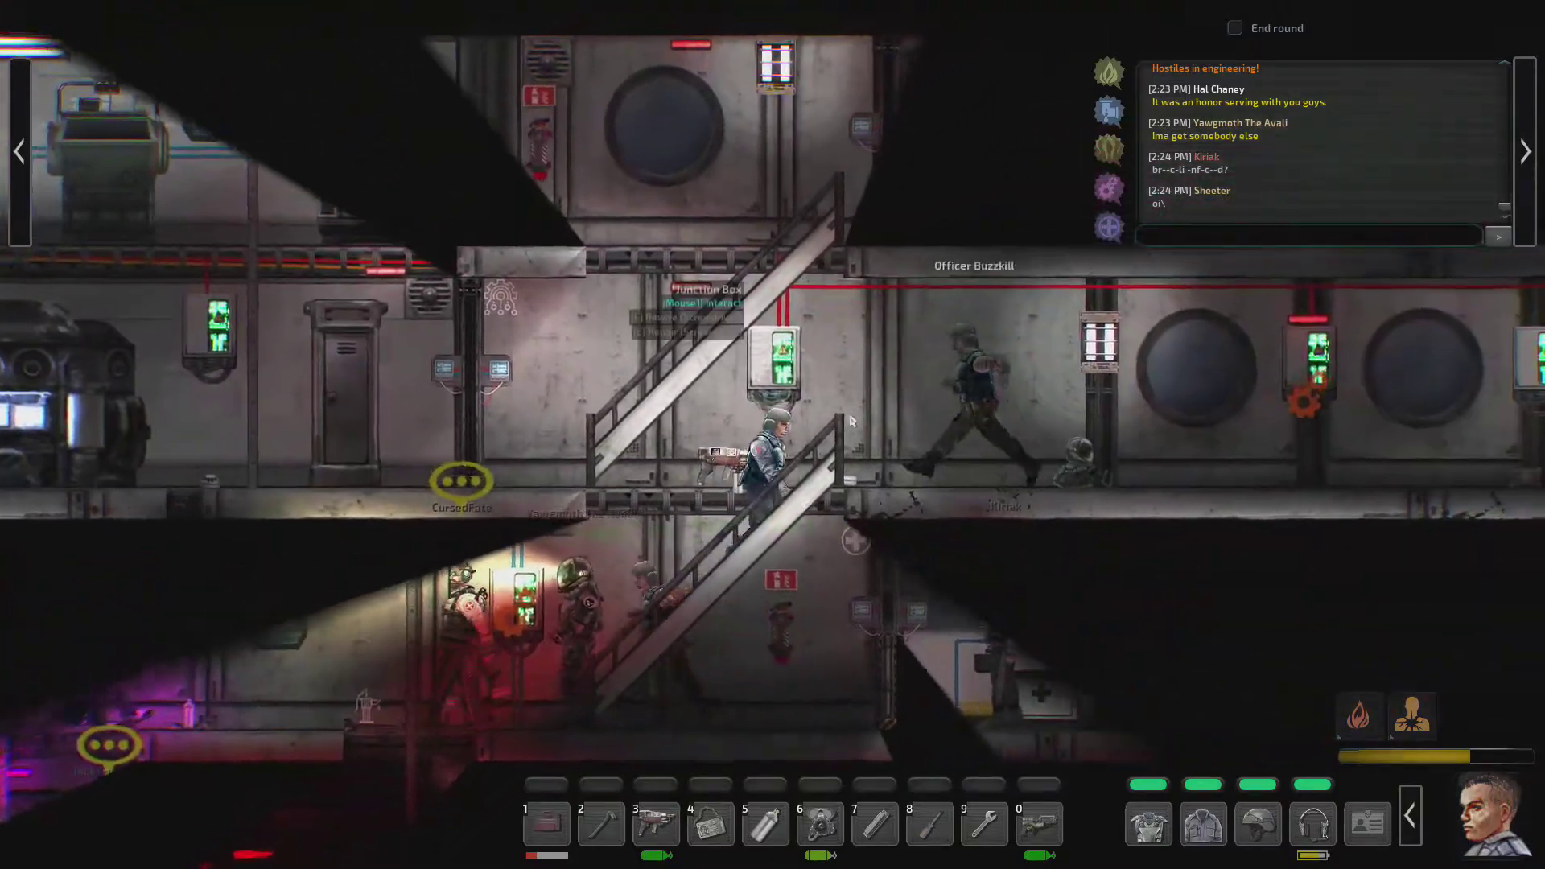
key("d")
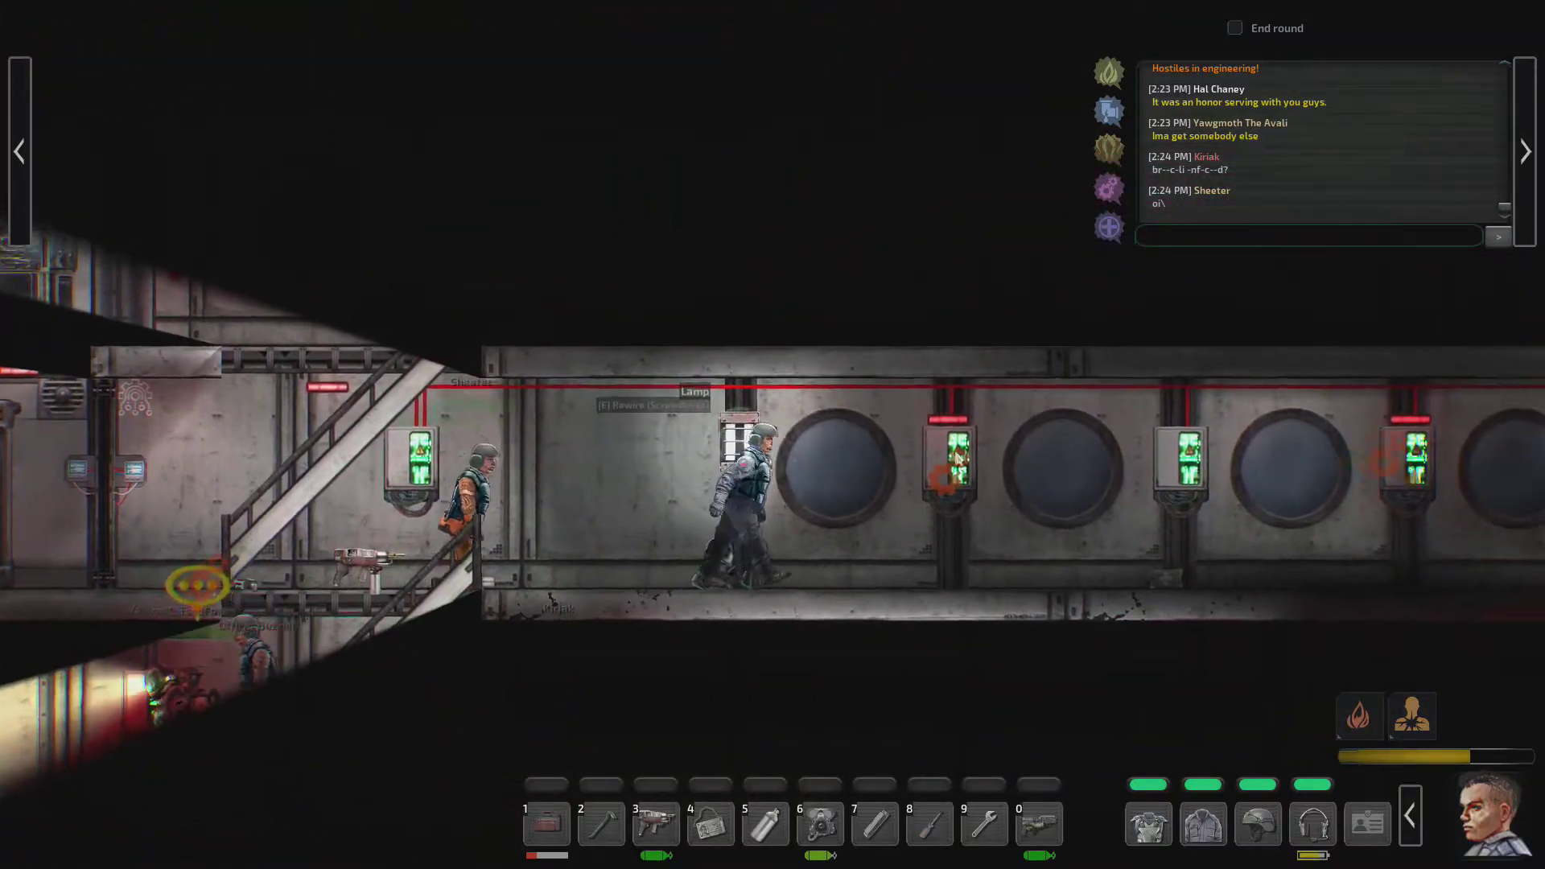
key("d")
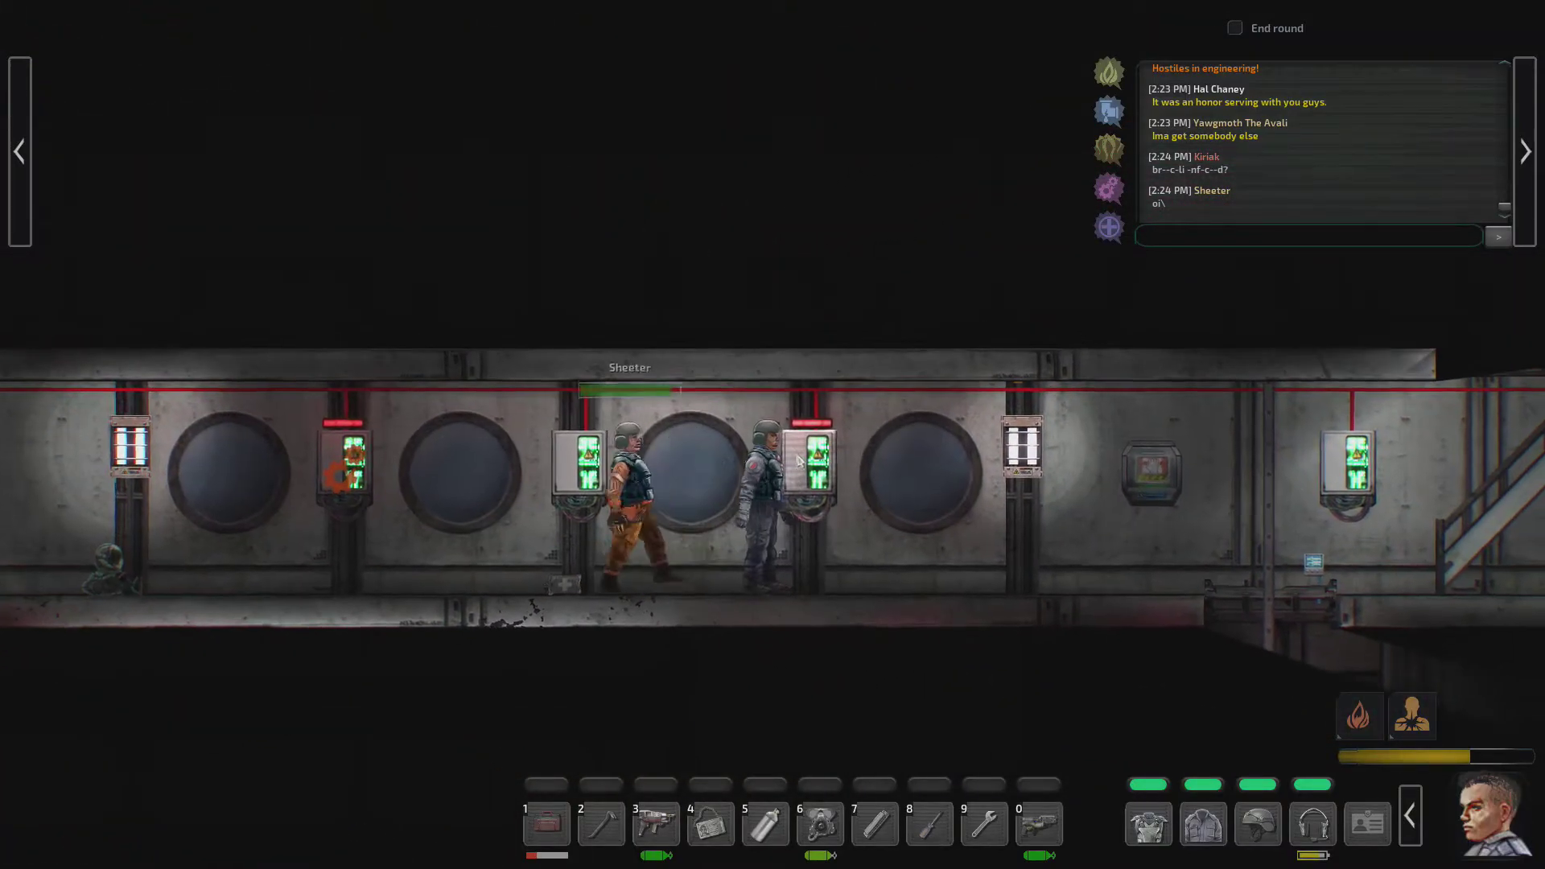
Step: Check two junction boxes' power and load readouts, putting away the held item between them
left_click(800, 465)
key("Escape")
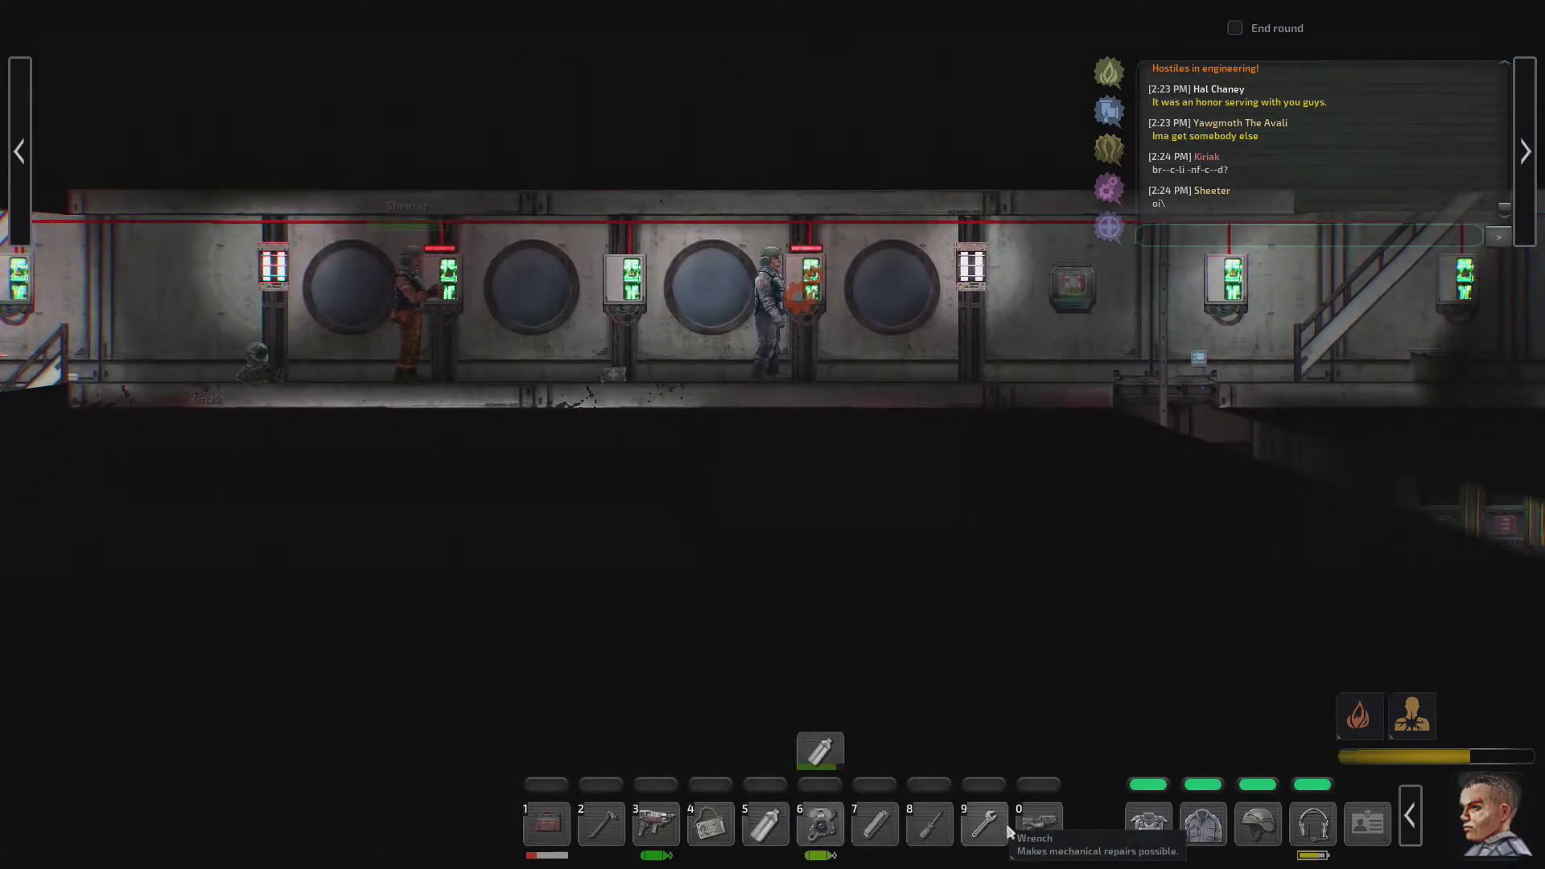
left_click(984, 826)
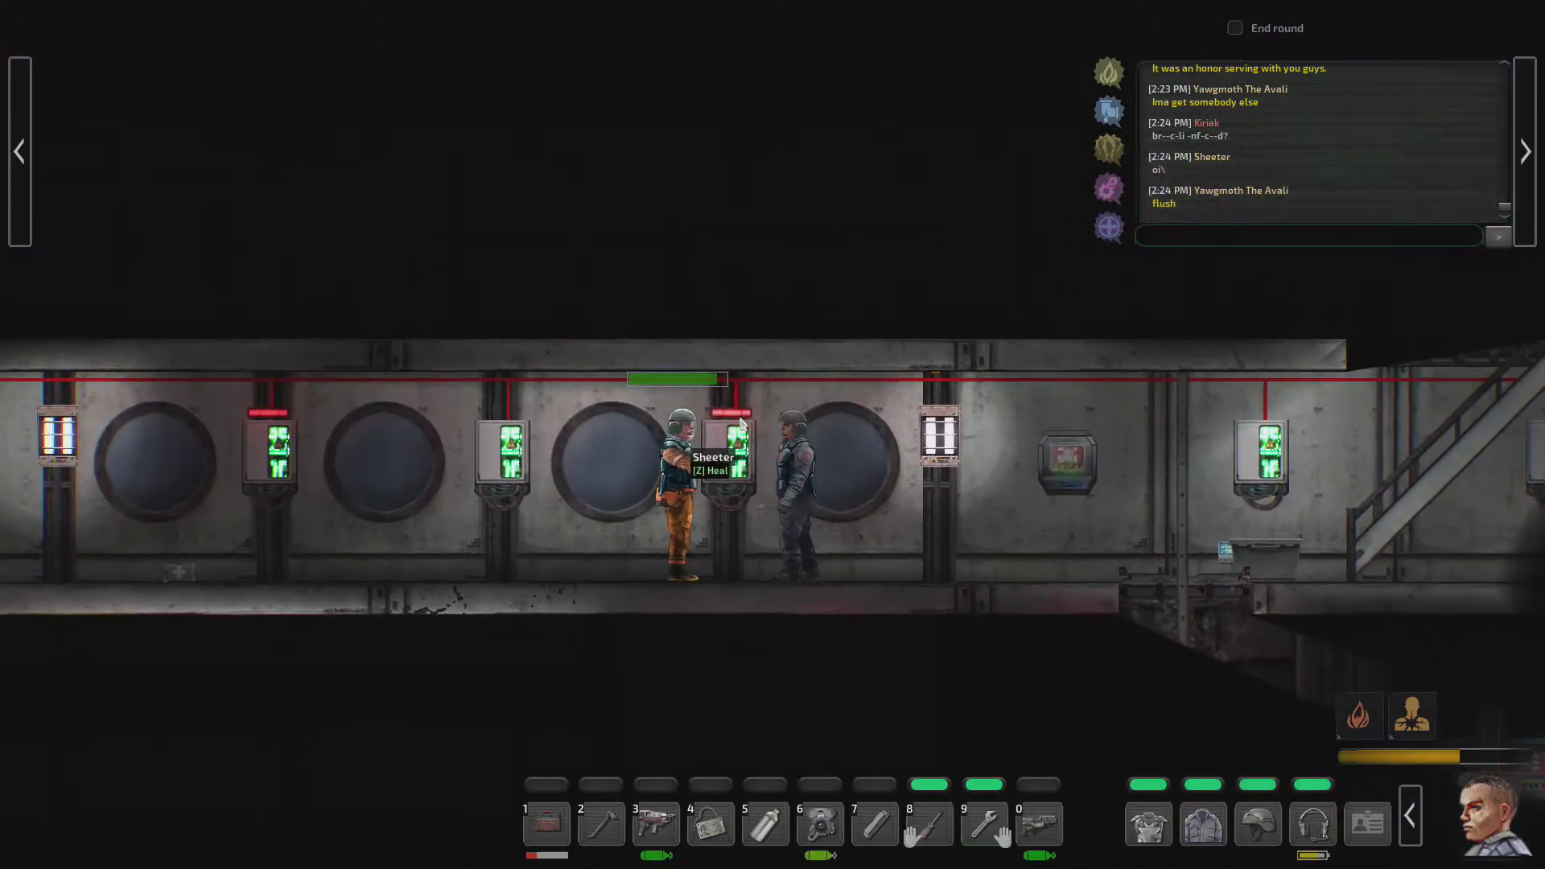
left_click(746, 427)
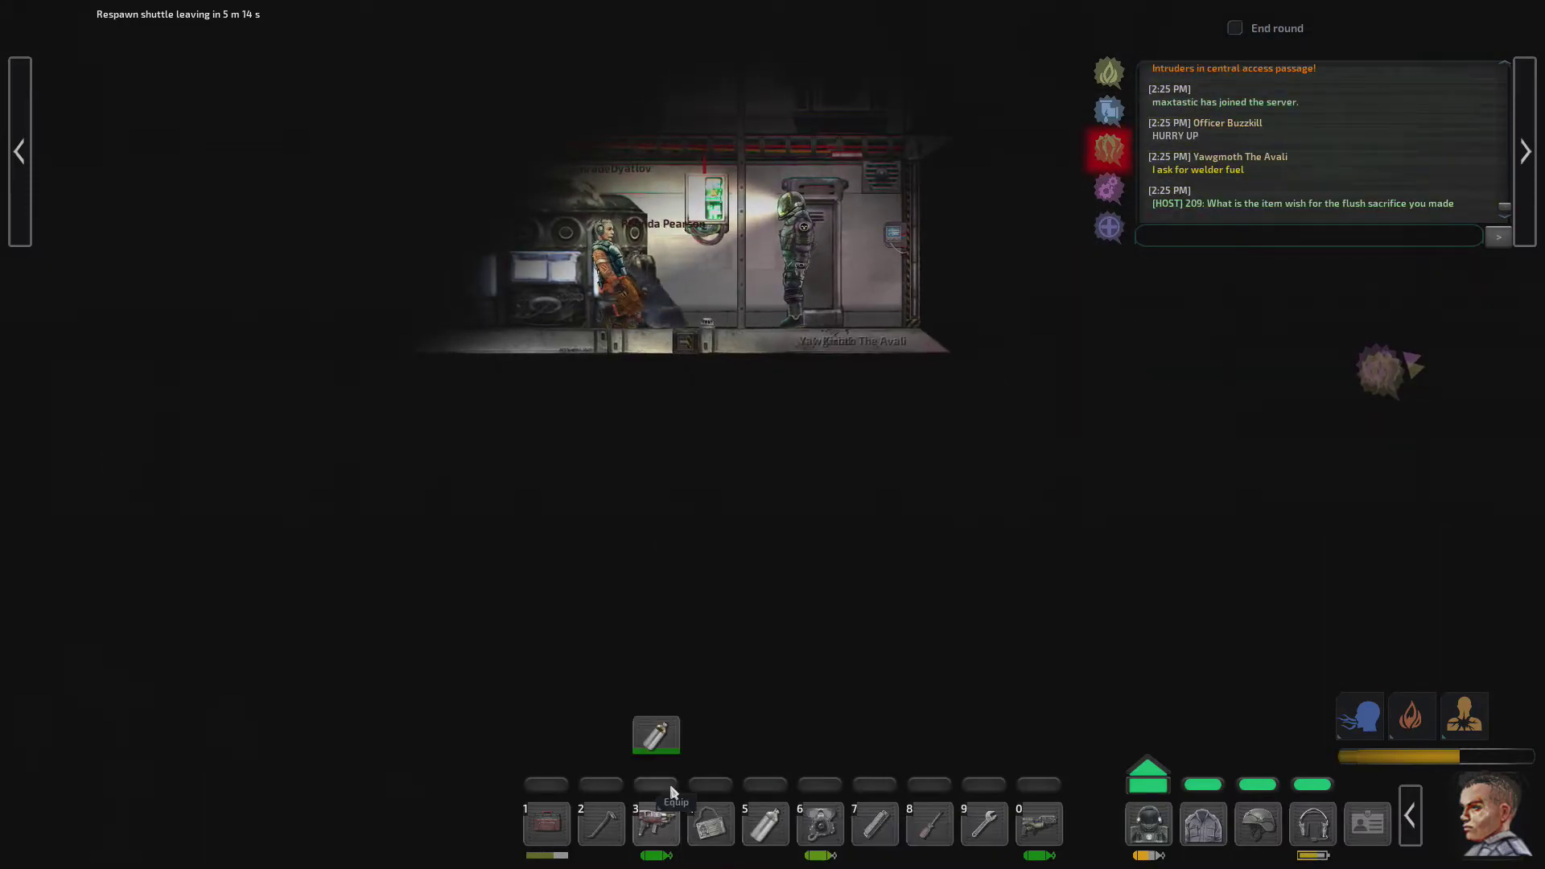
Step: Weld at the door with the welding tool, then put it away and walk left
left_click(672, 791)
left_click_drag(875, 443, 875, 444)
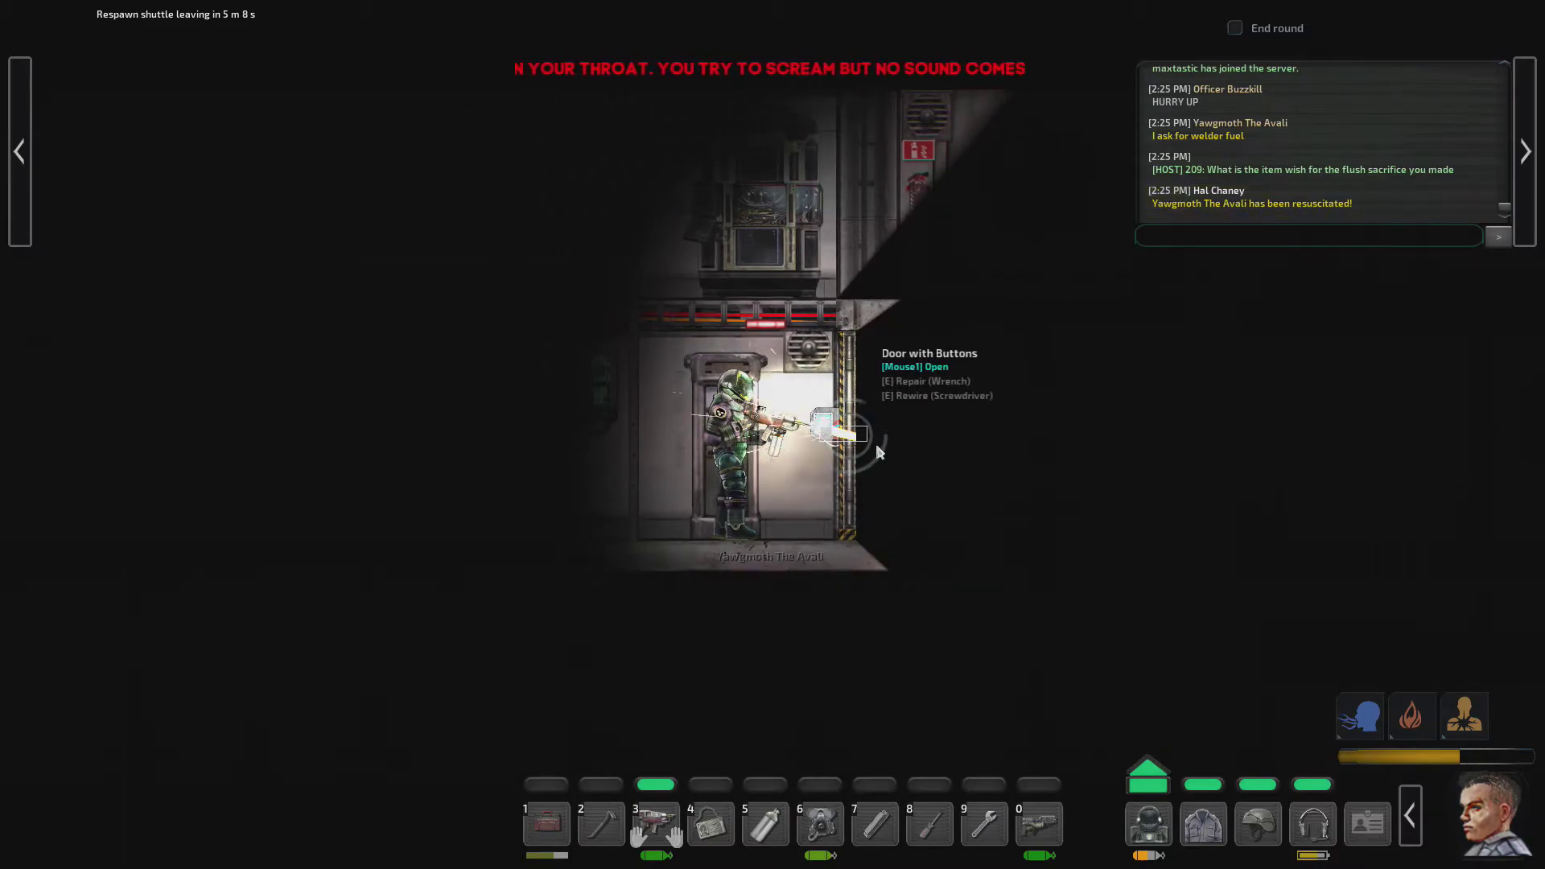
key("a")
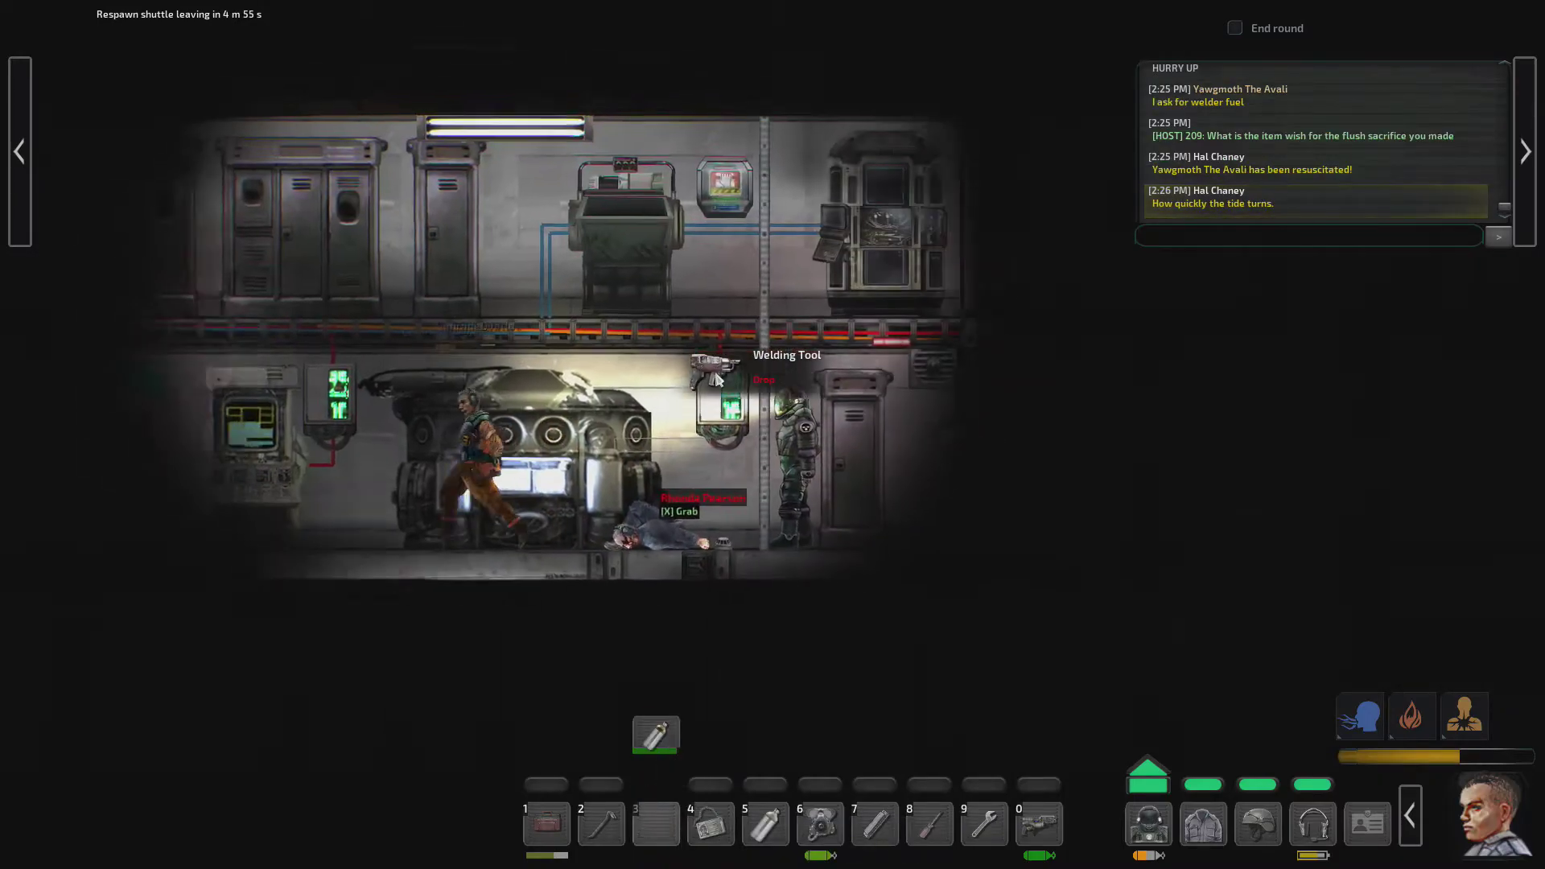
left_click(656, 825)
key("a")
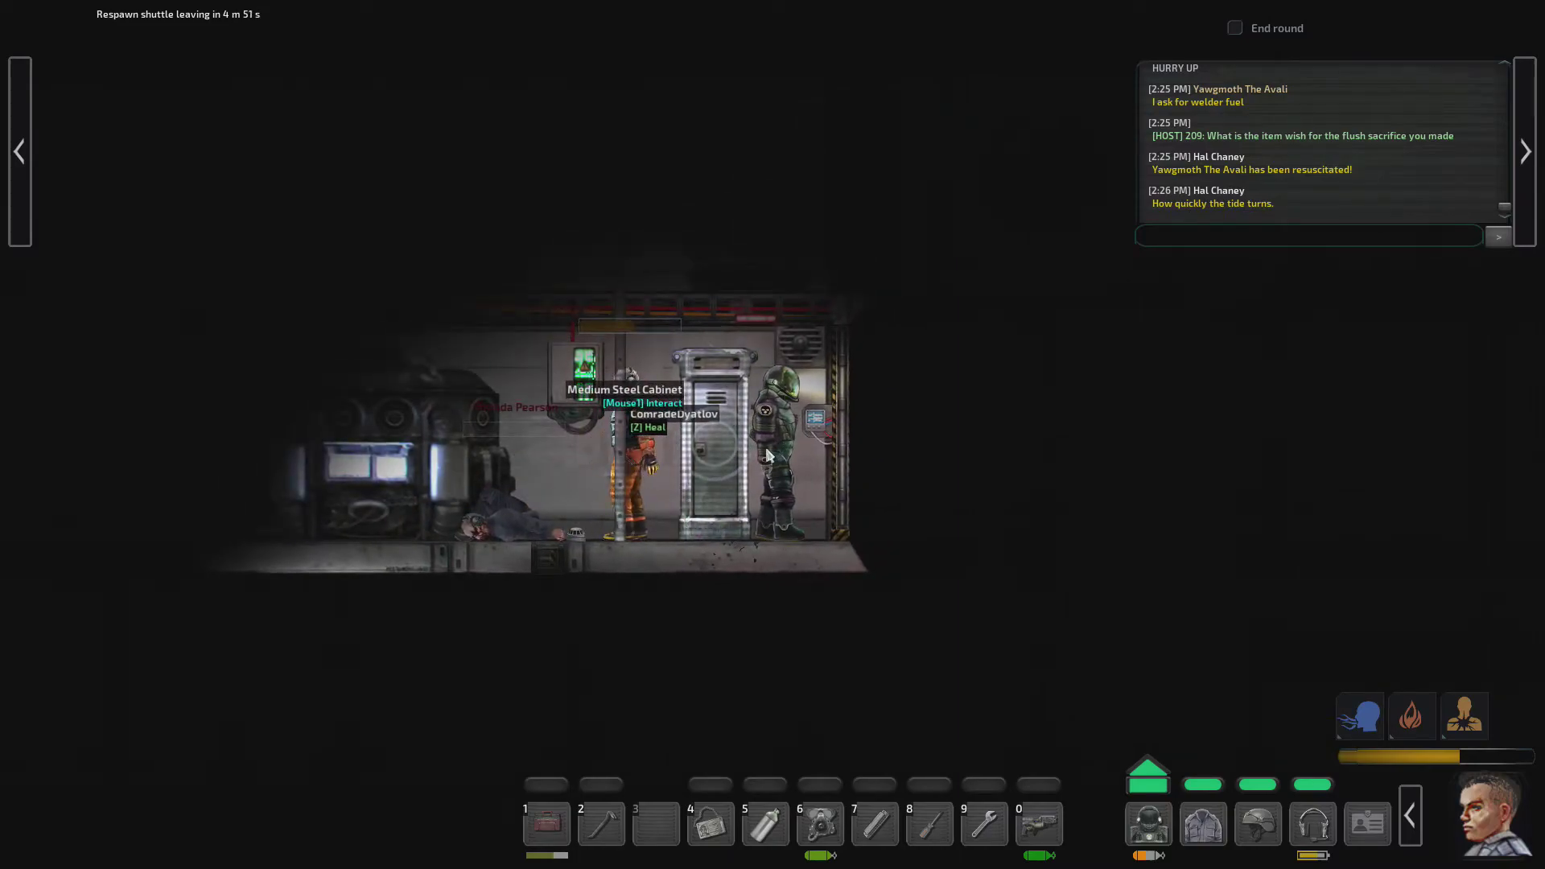
Step: Pass through the next door and take the stairs down into the crew quarters
key("d")
left_click(807, 445)
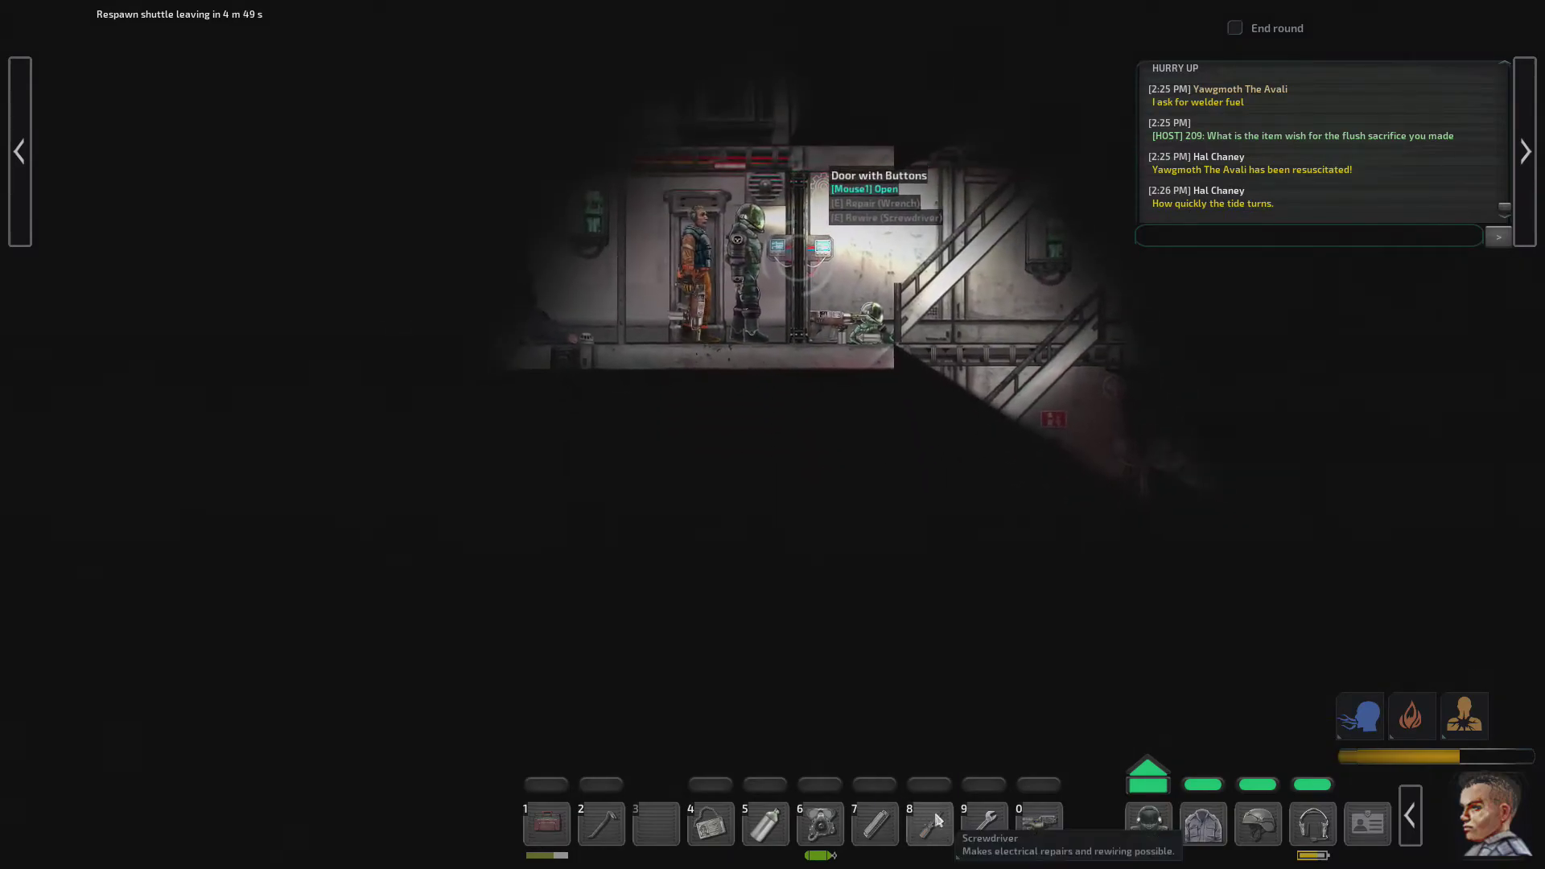
key("0")
key("d")
key("d")
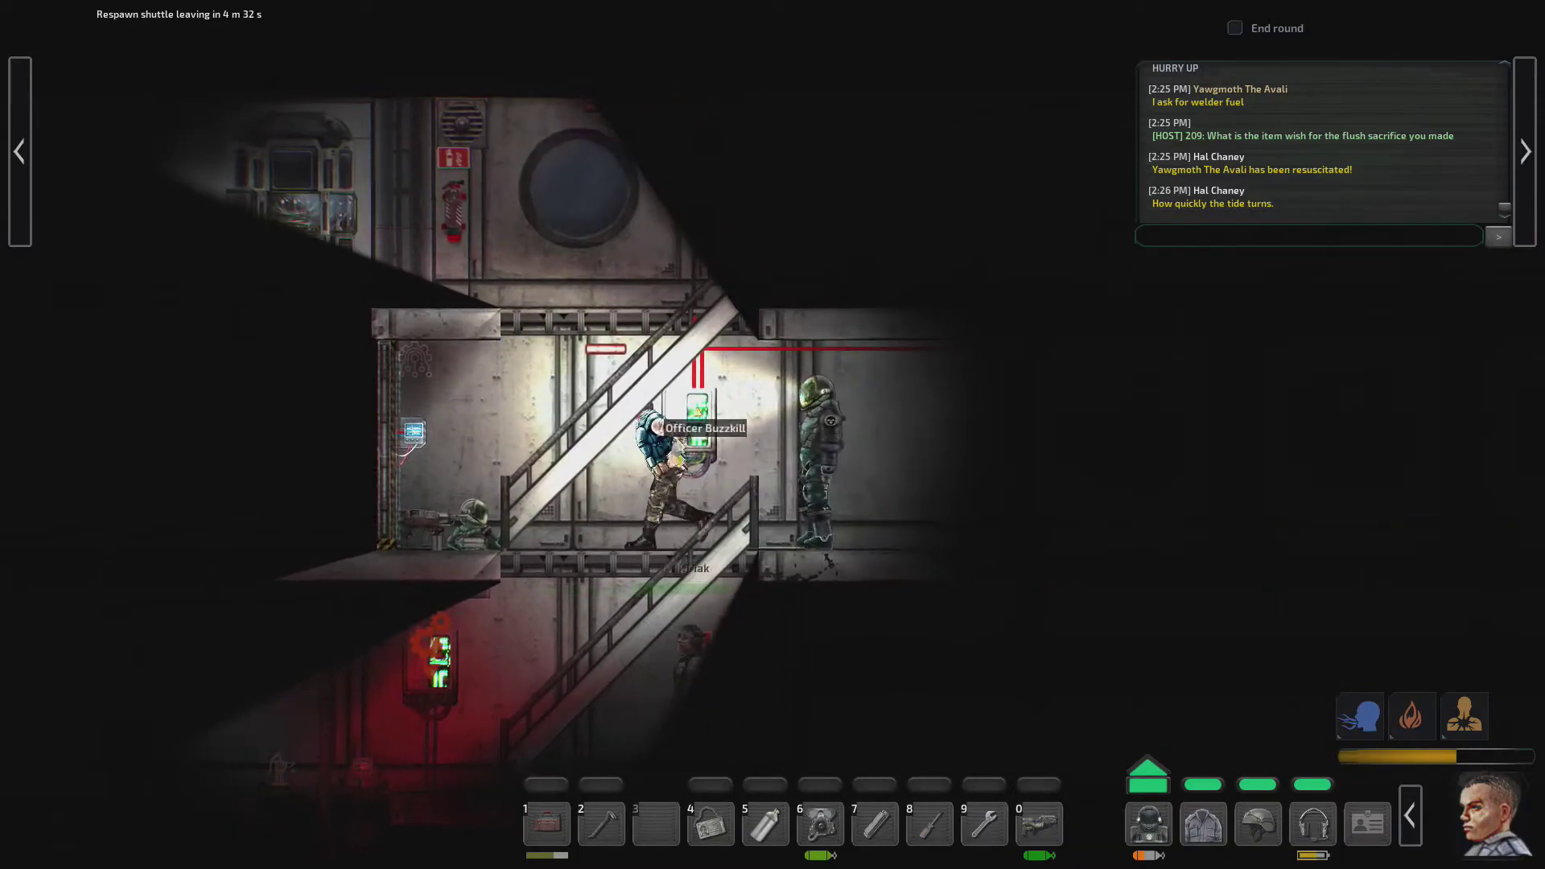
key("a")
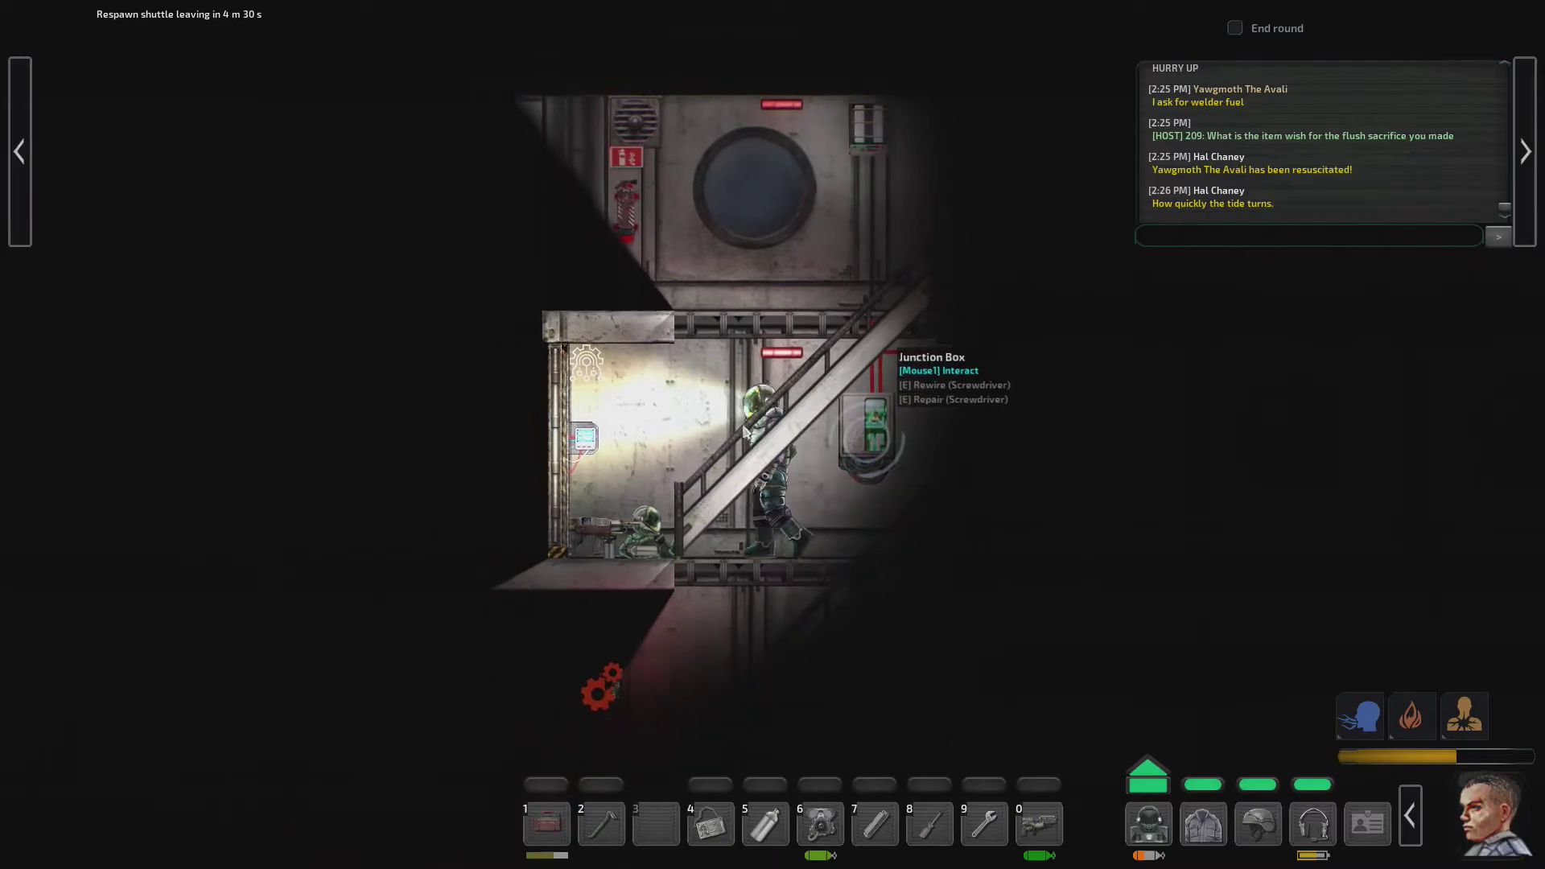
key("d")
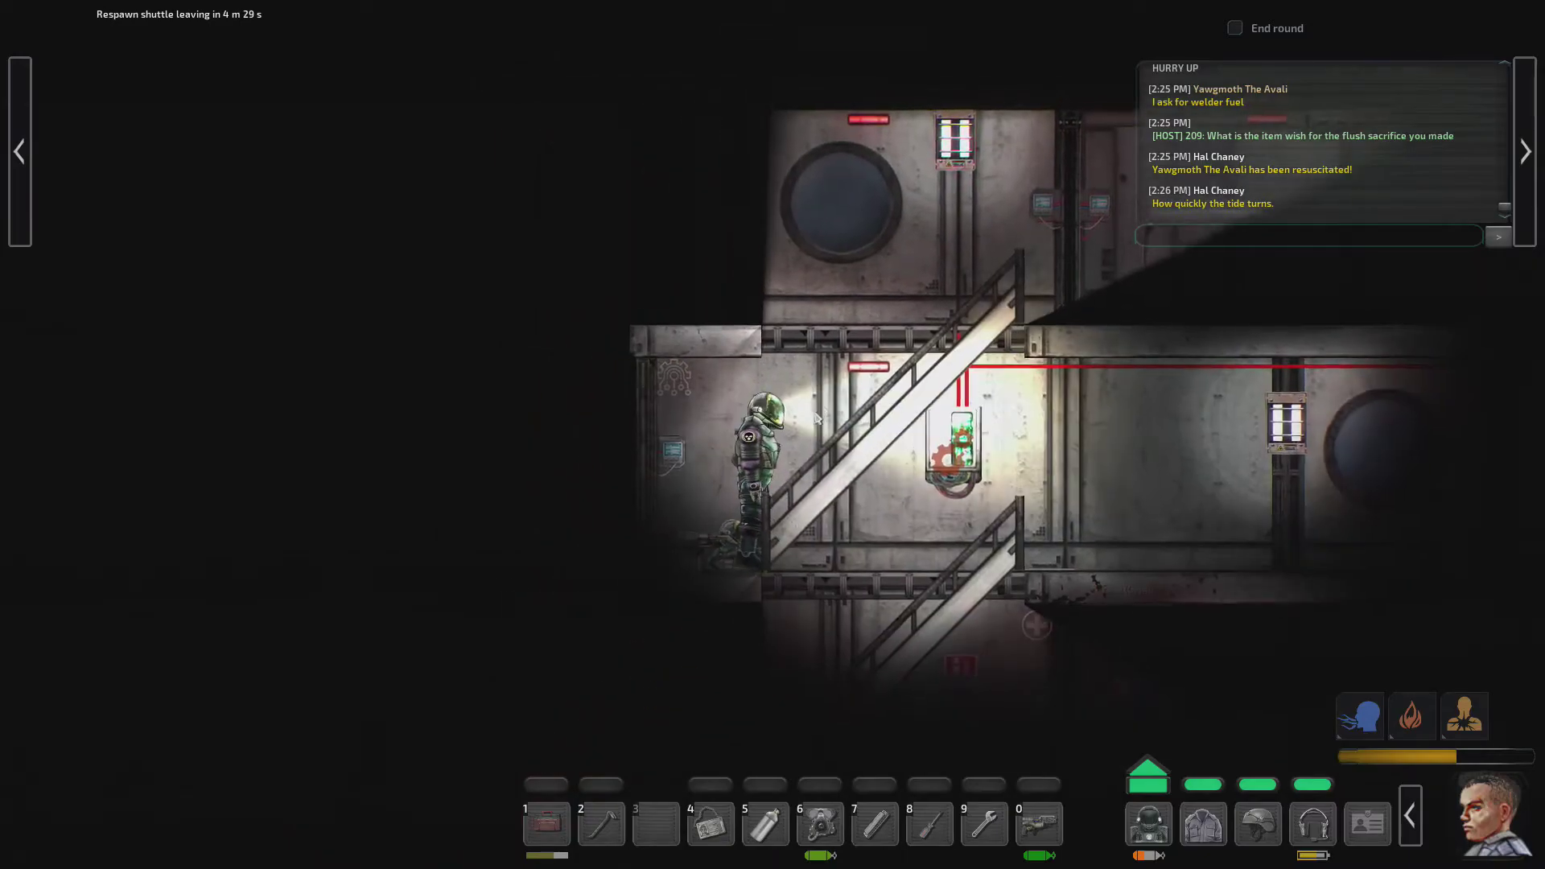
key("s")
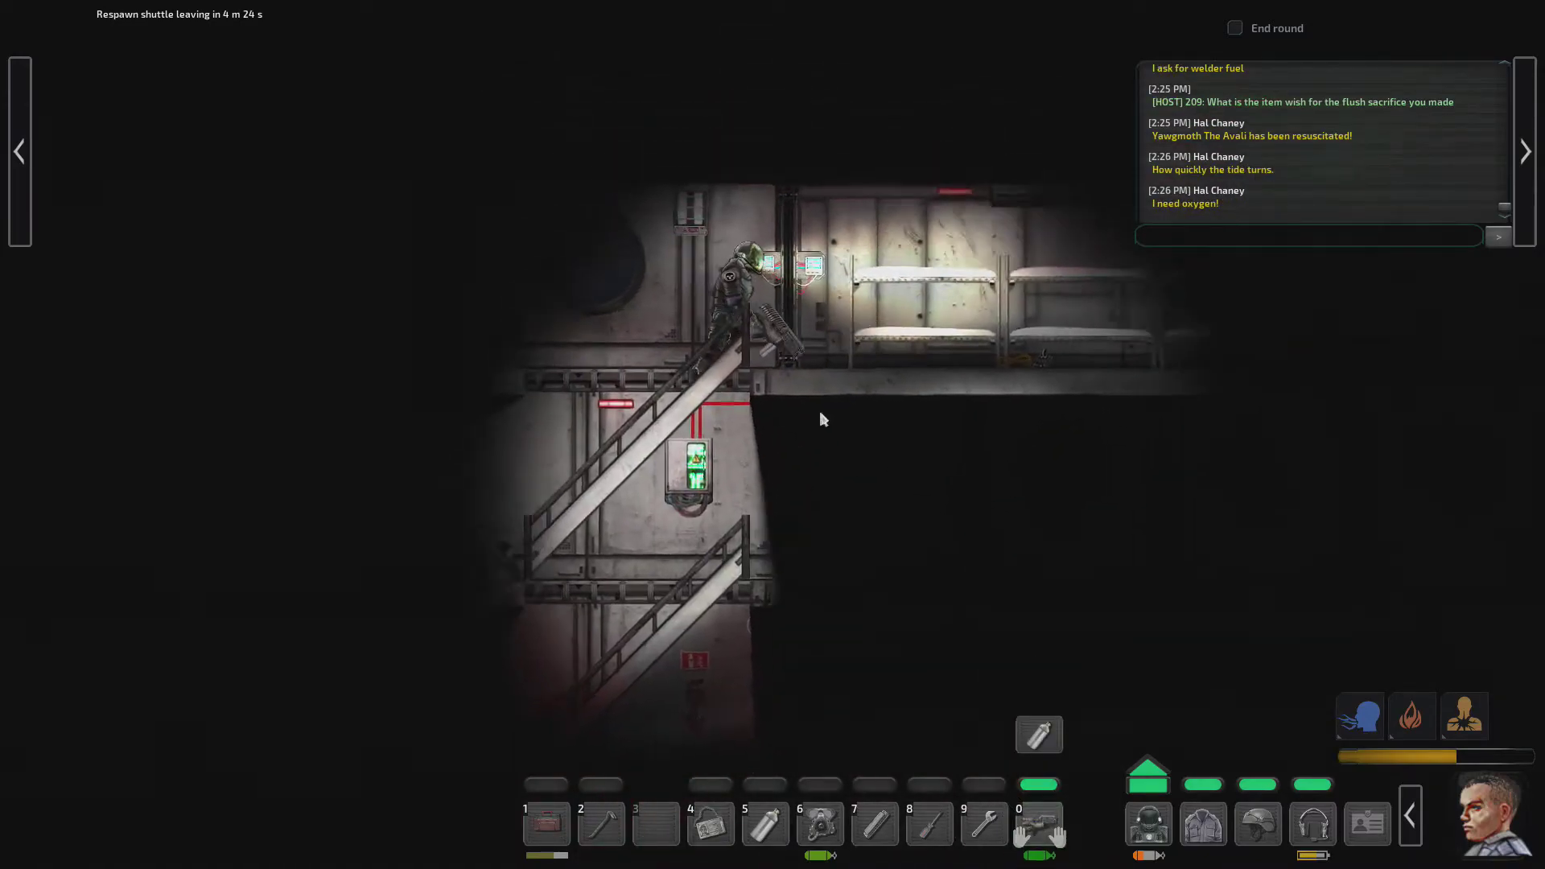
key("d")
key("d")
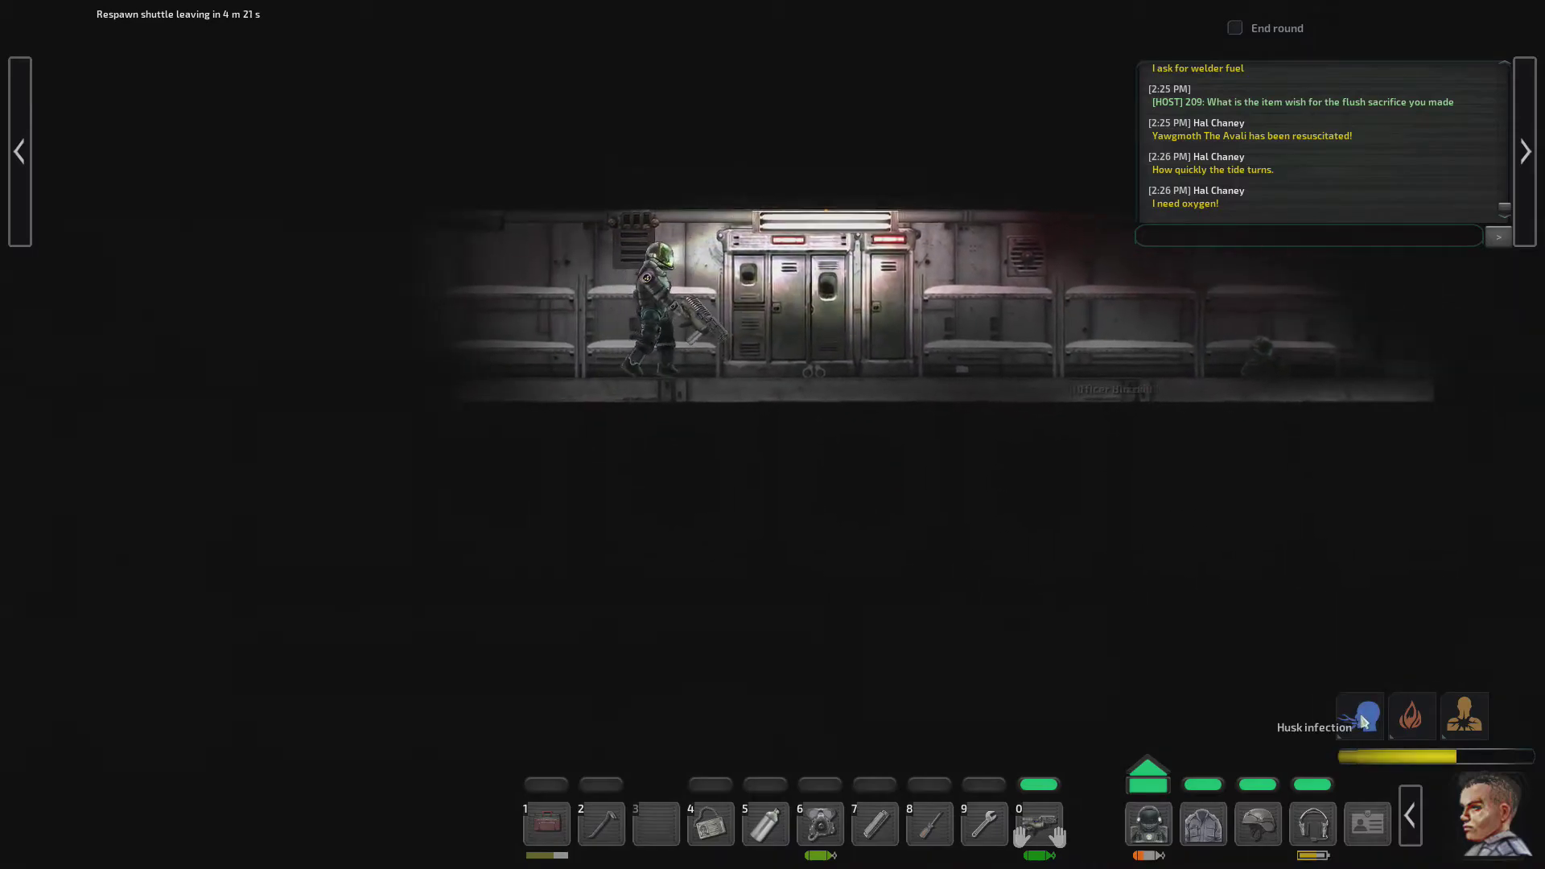
Step: View the husk infection health details, close them with H, and cross the crew quarters
left_click(1364, 721)
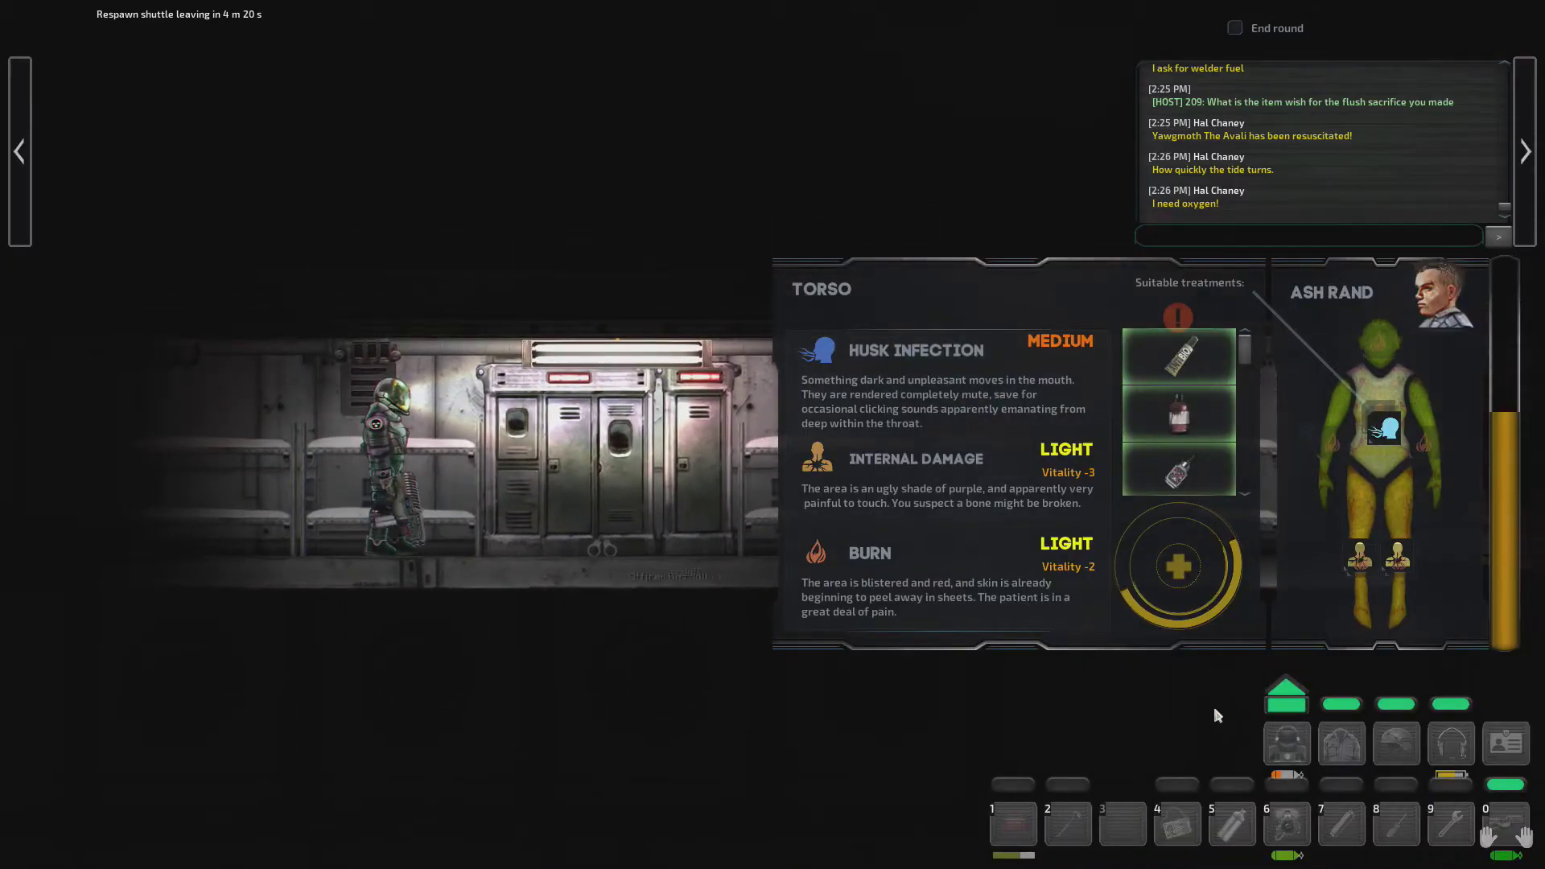
key("h")
key("d")
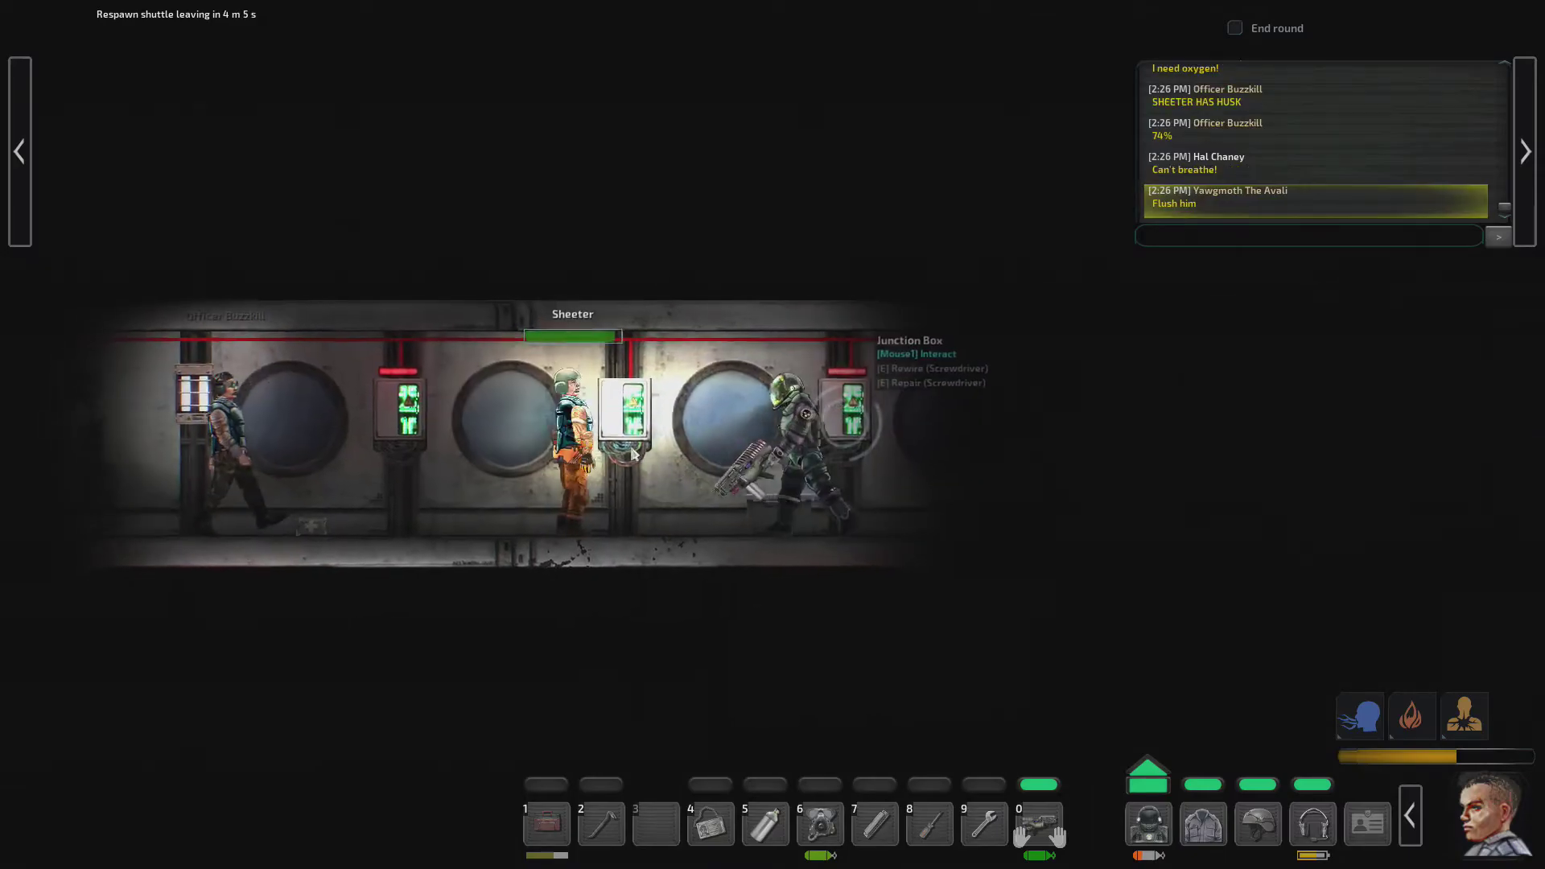
key("d")
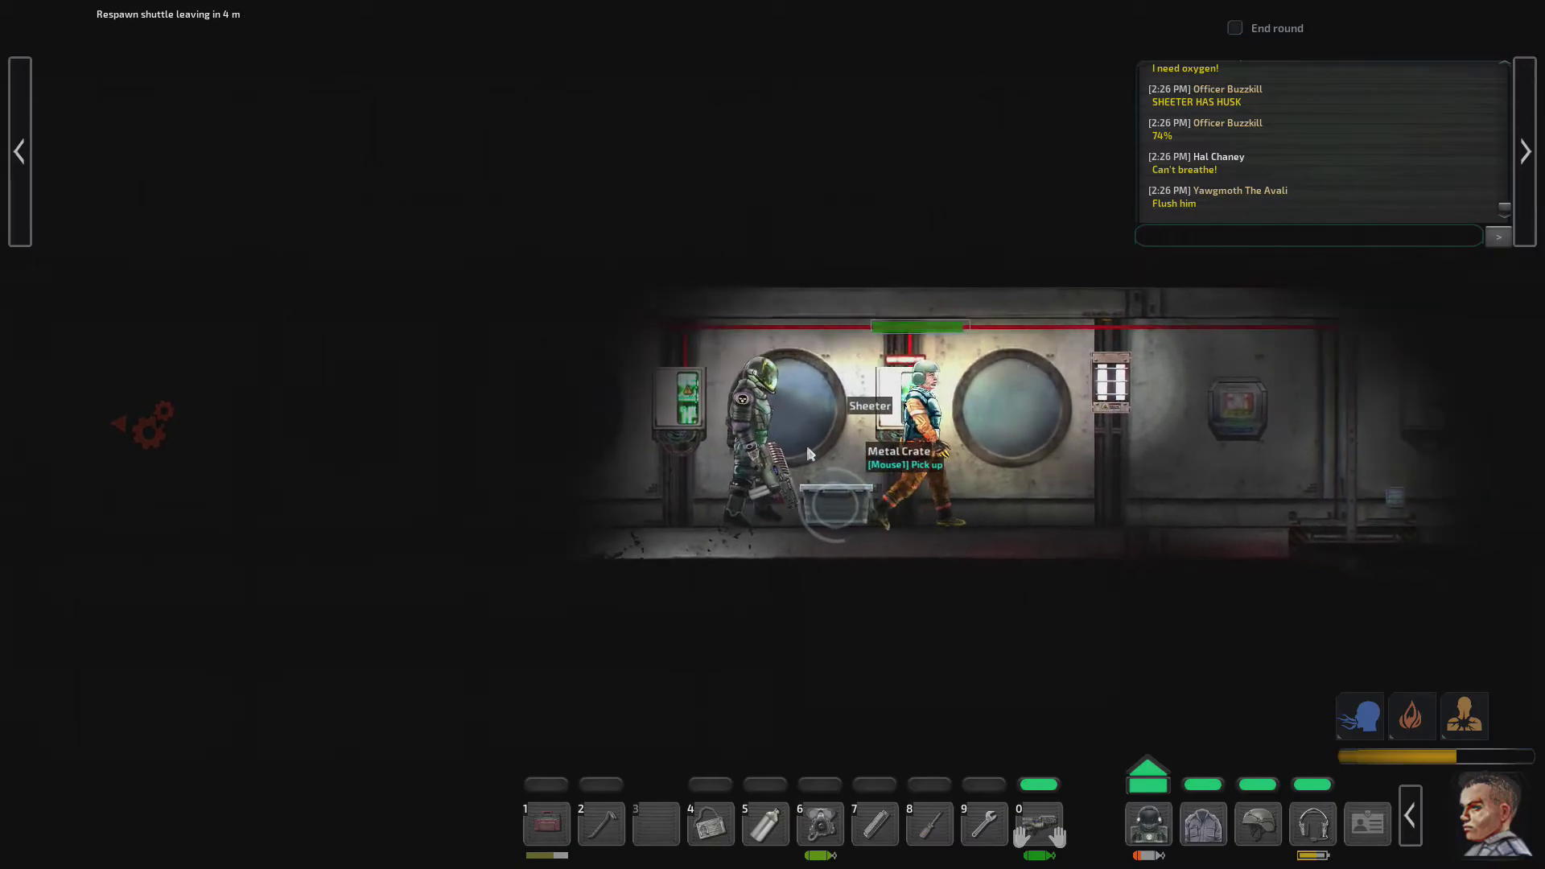
key("a")
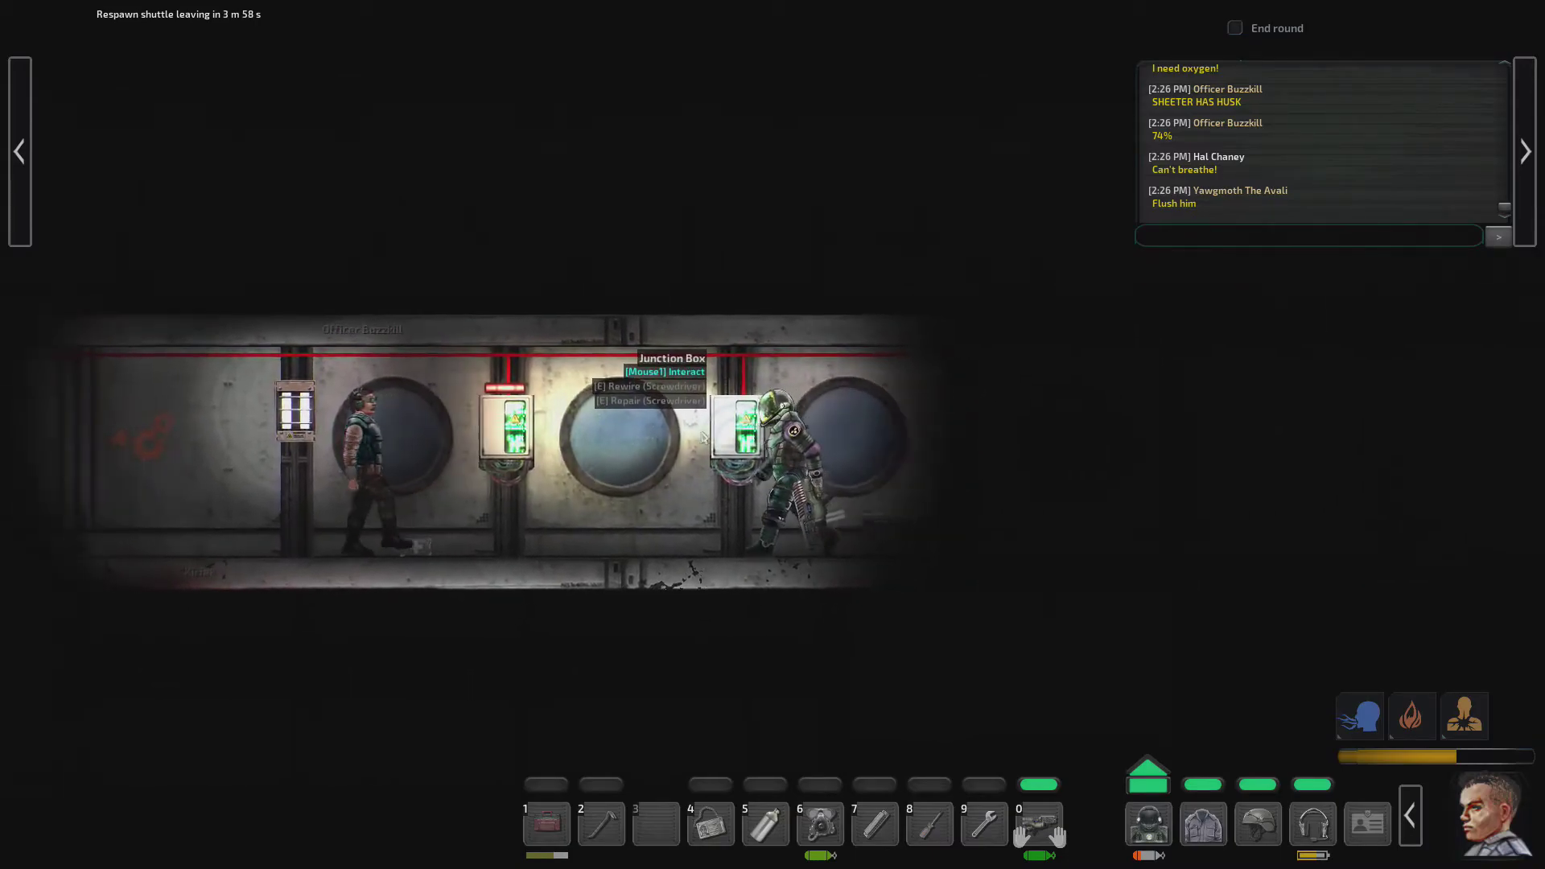
scroll(704, 443, "down", 3)
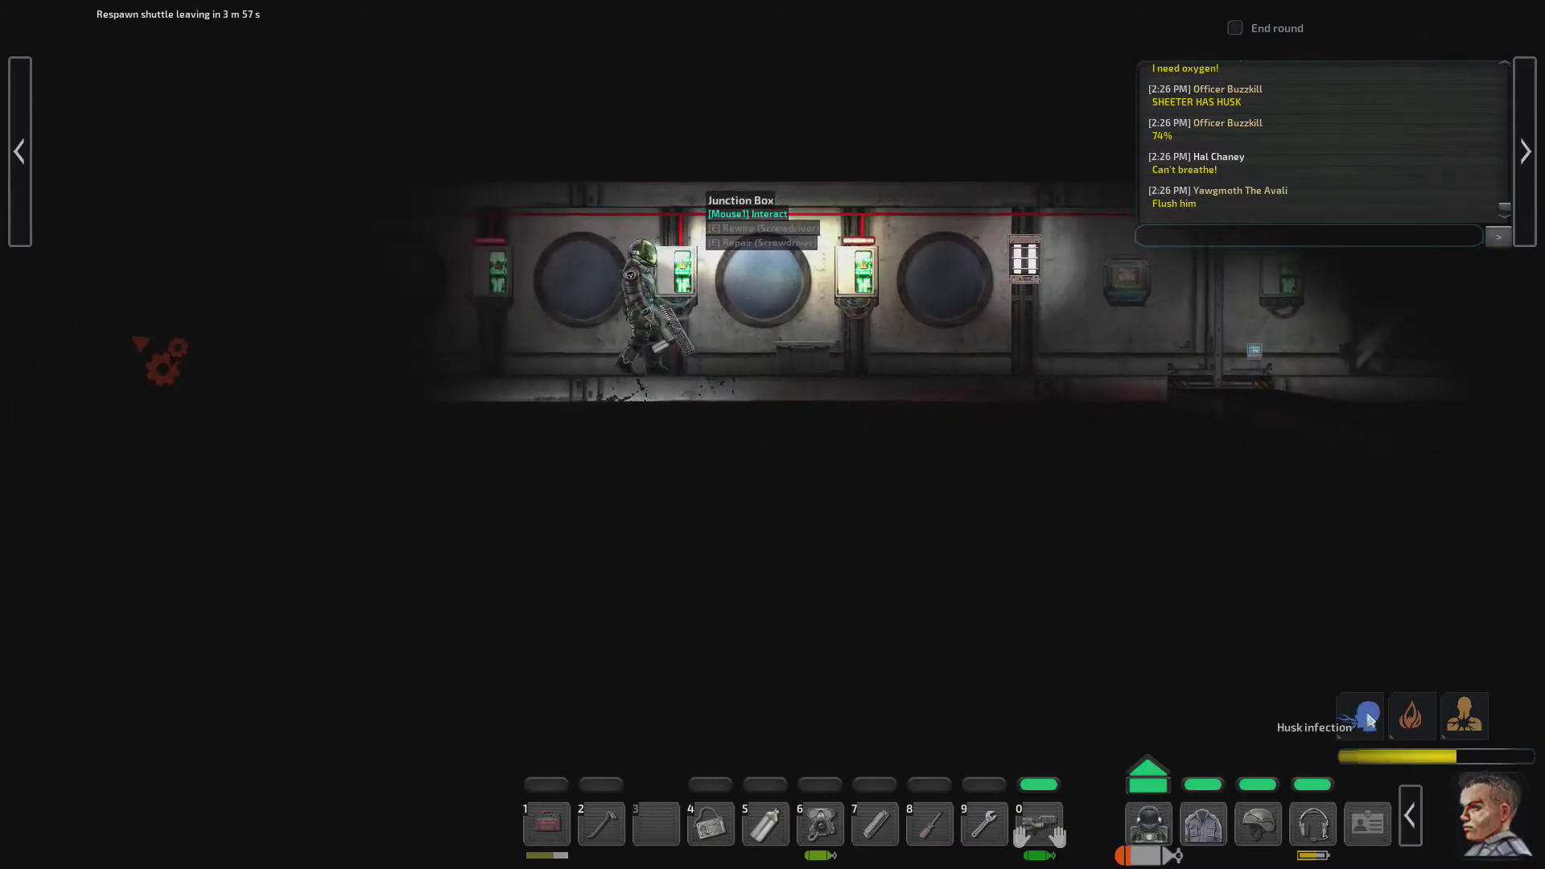
scroll(711, 369, "up", 3)
Step: Head toward the staircase, then walk right through the porthole corridor into the stairs room
key("a")
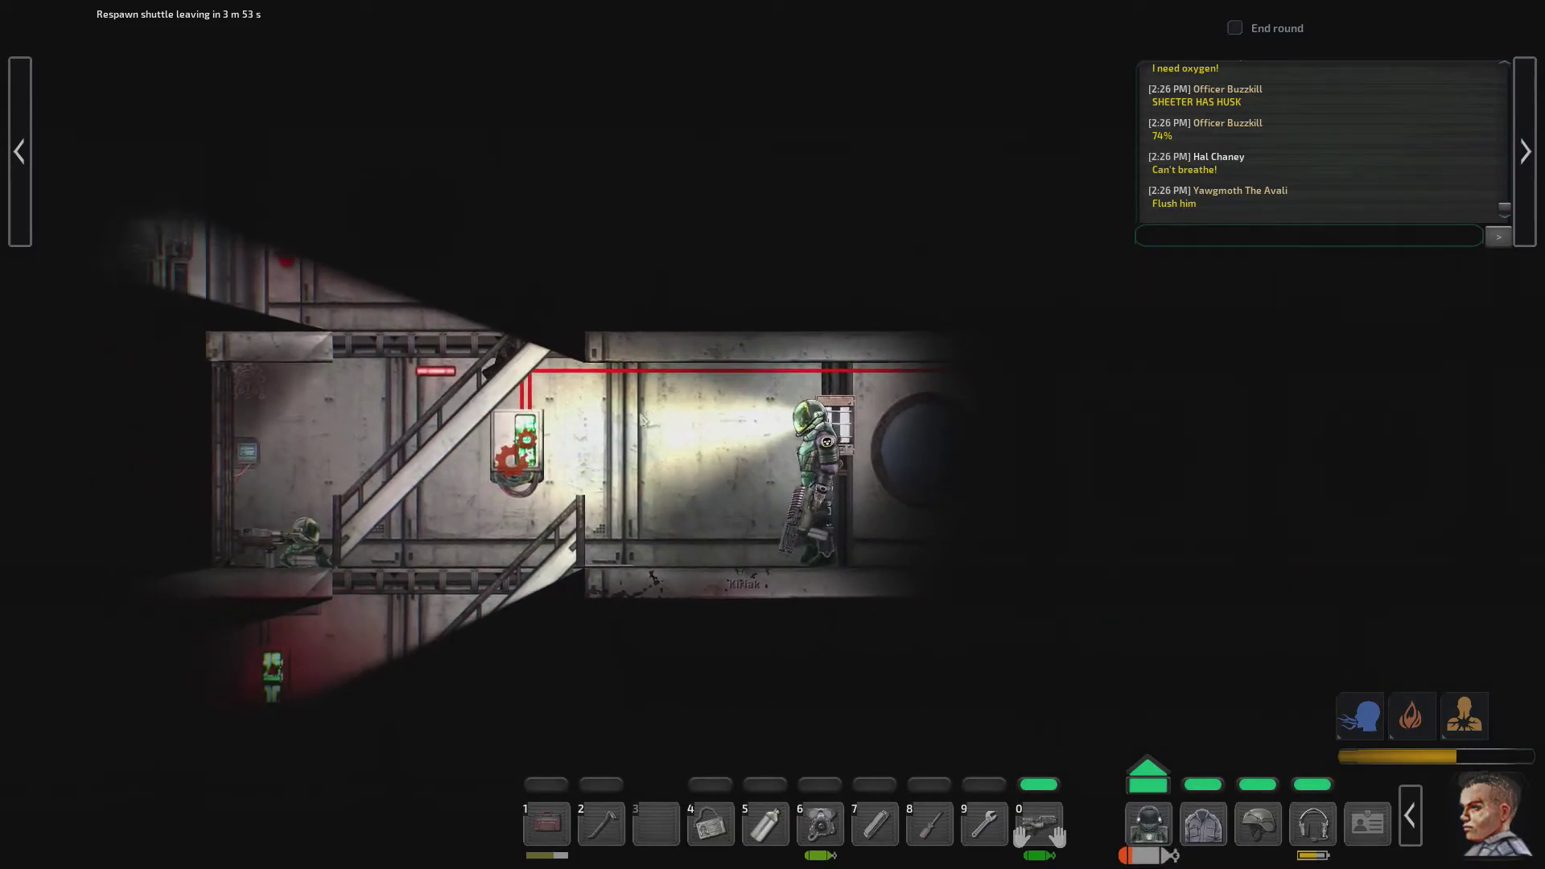
key("d")
key("d")
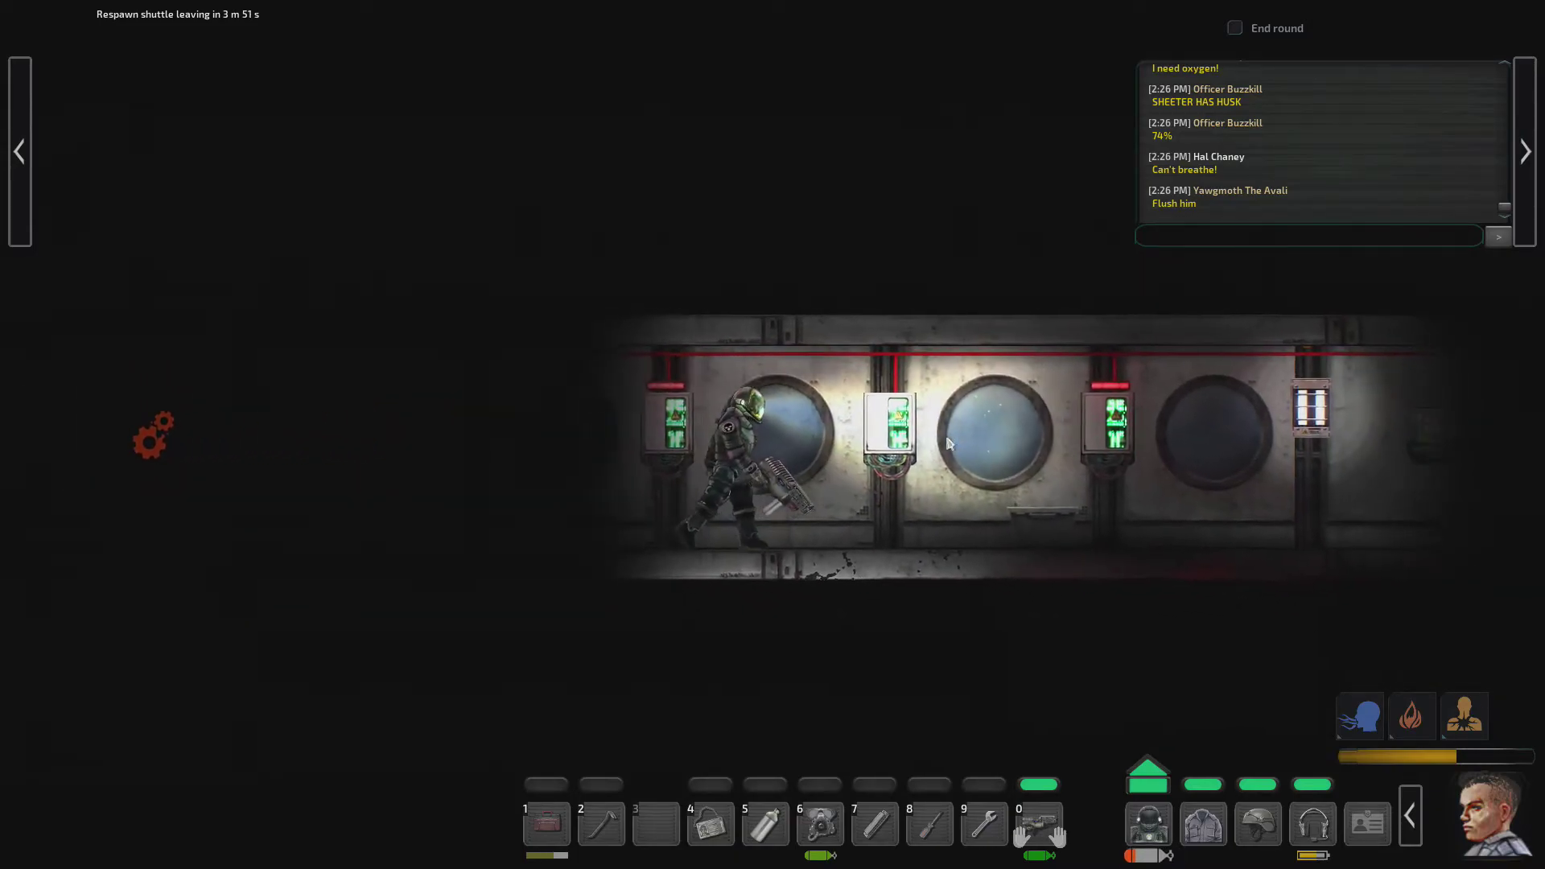
key("d")
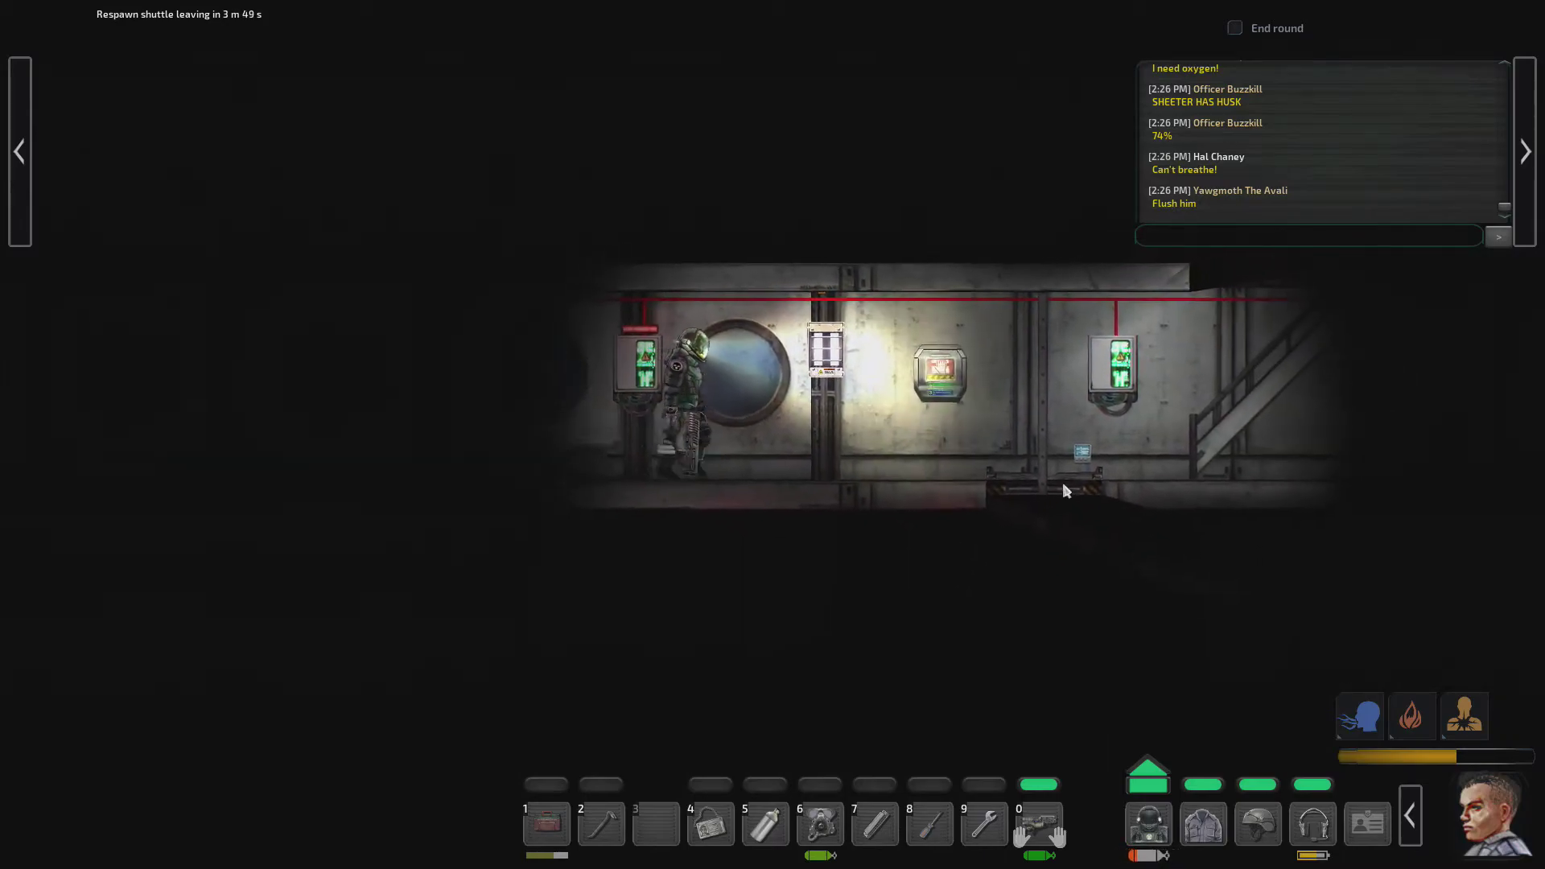
key("d")
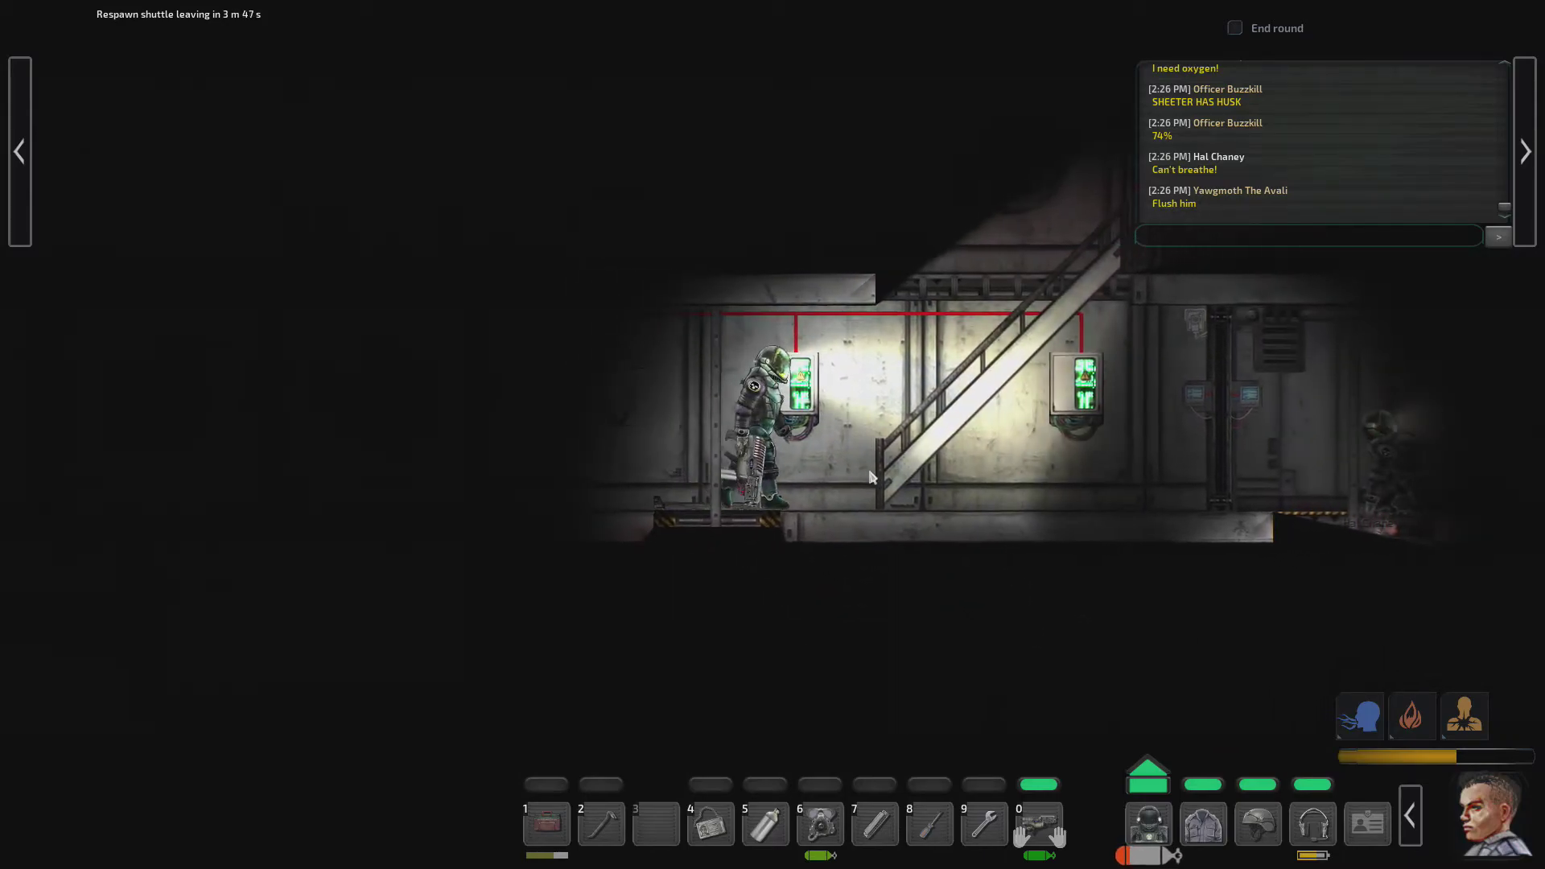
key("d")
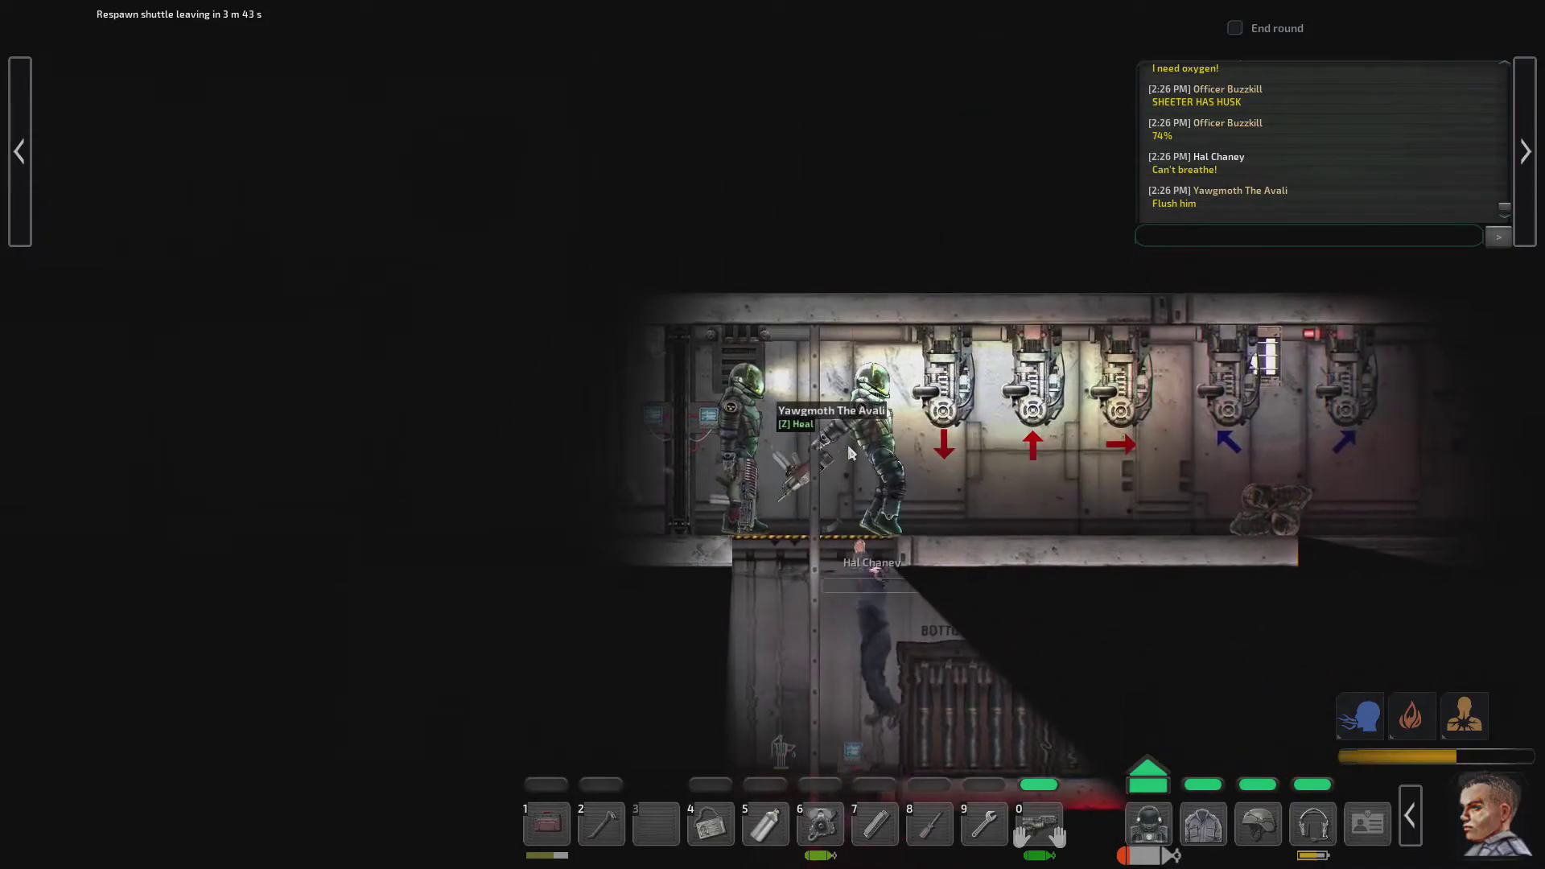
Step: Walk left past Yawgmoth The Avali by the ladder and into the porthole corridor
key("a")
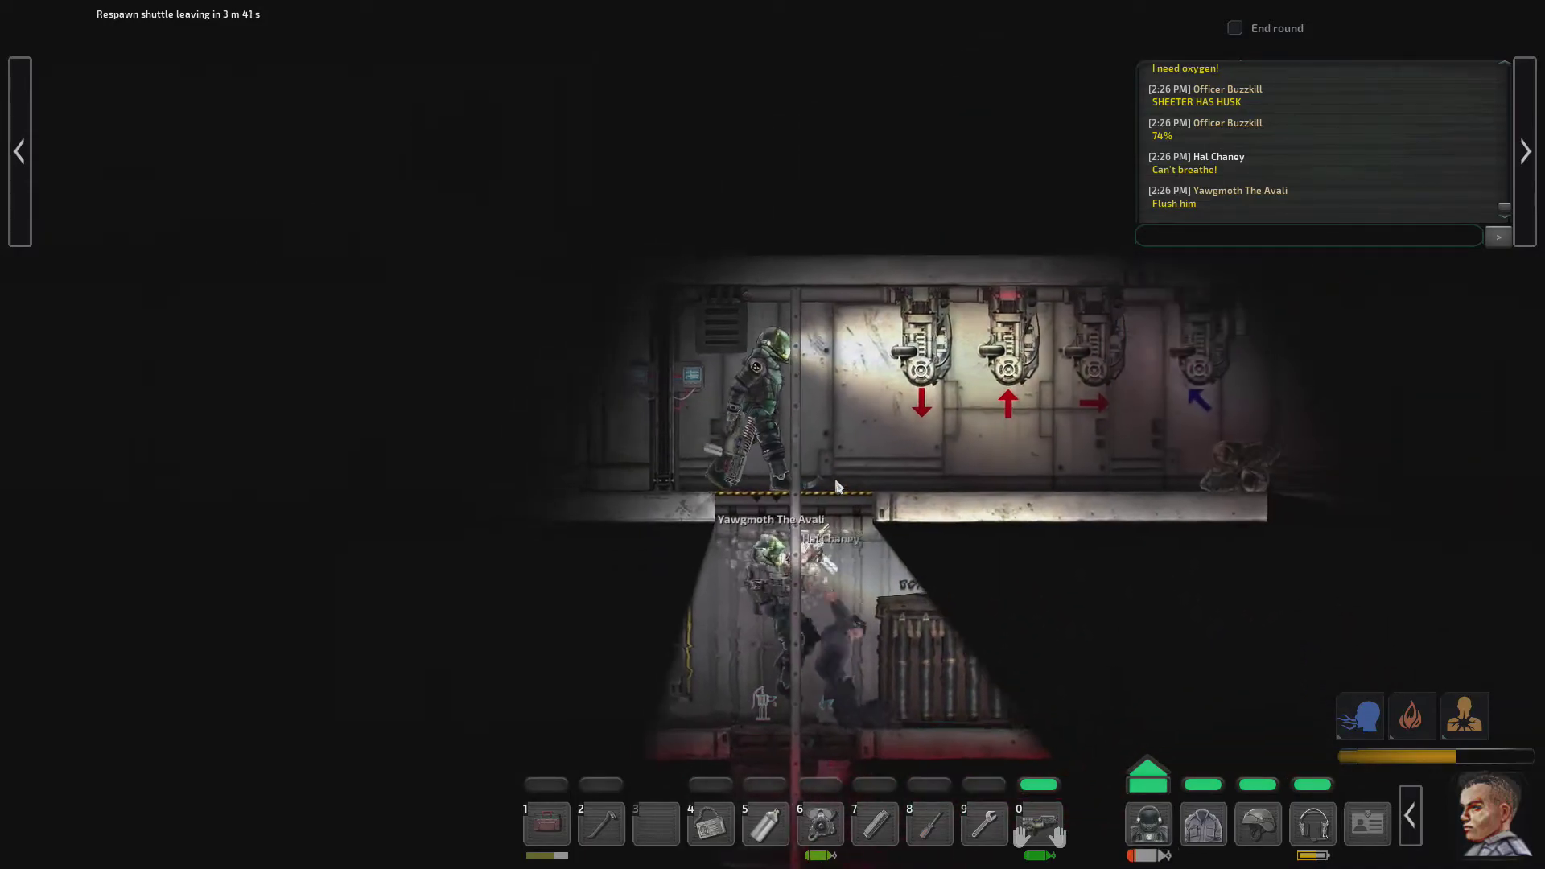
key("a")
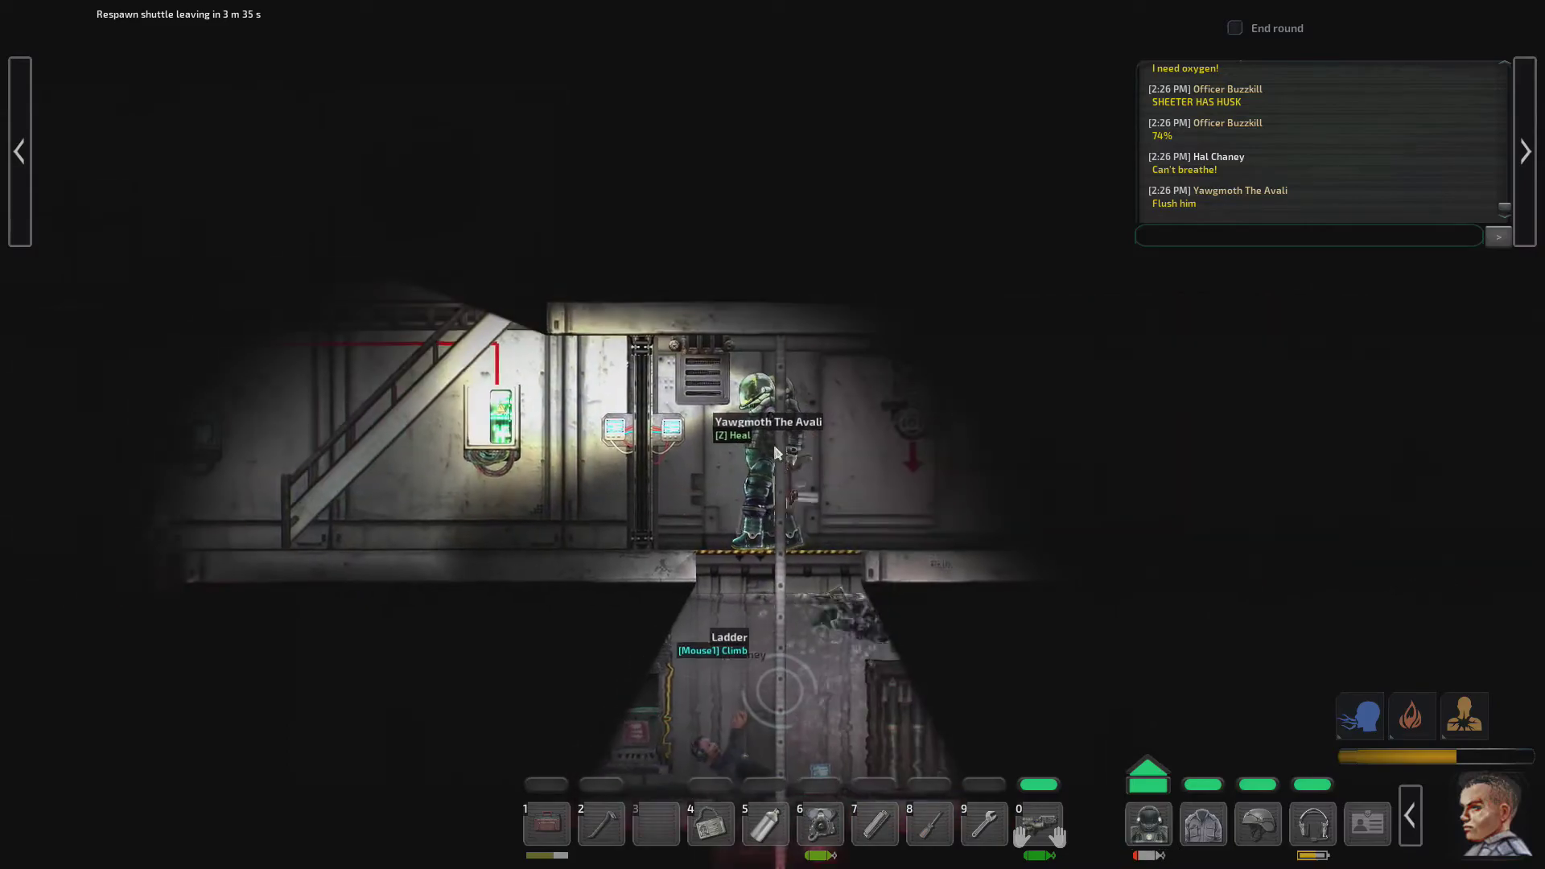
key("a")
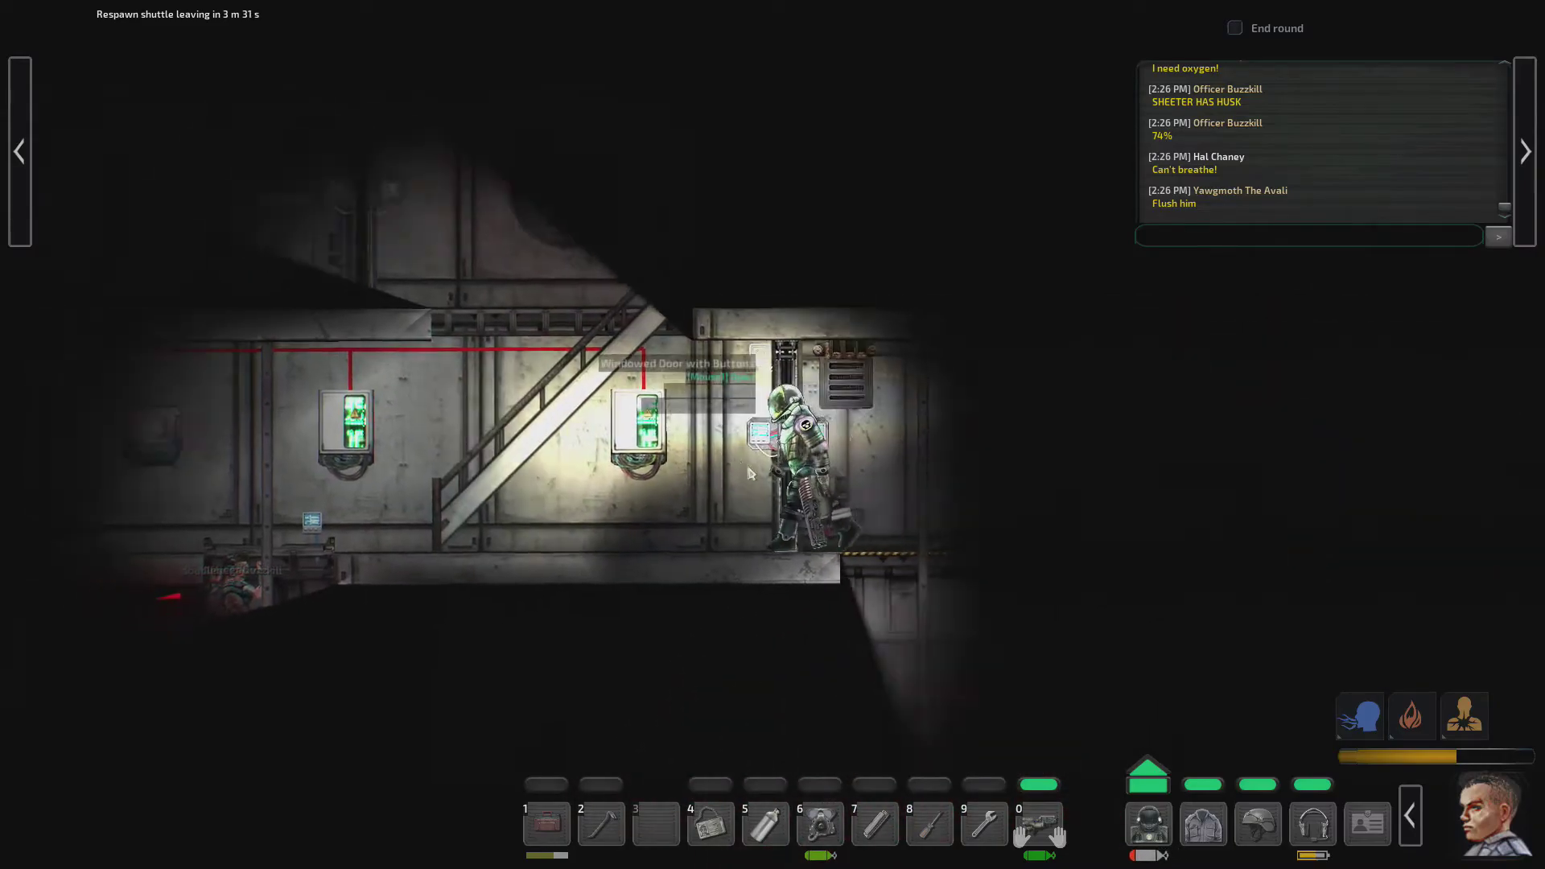
key("a")
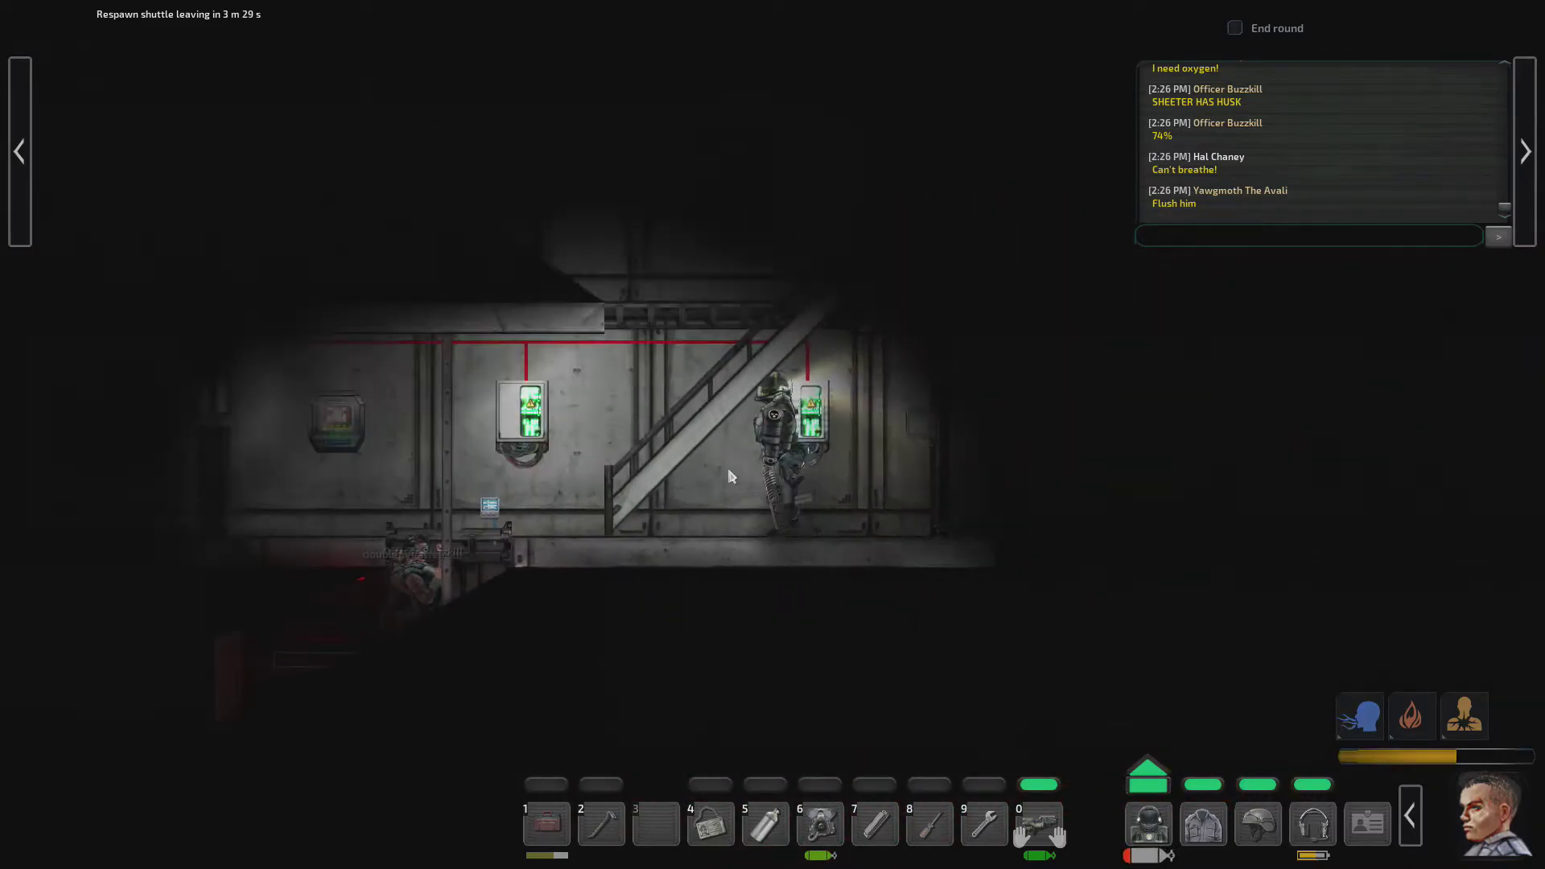
key("a")
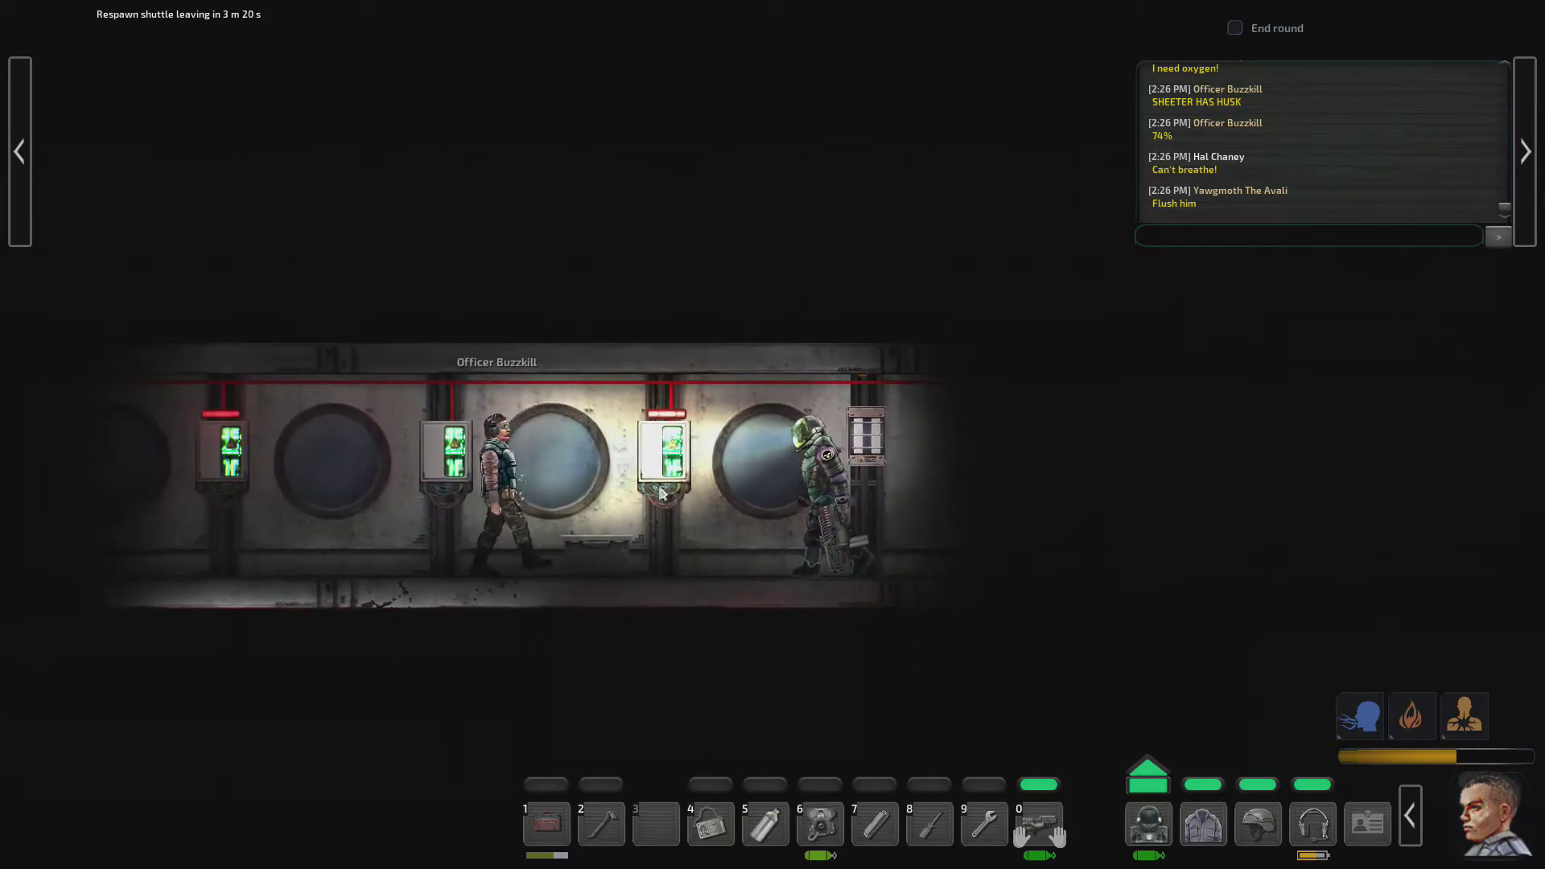
key("a")
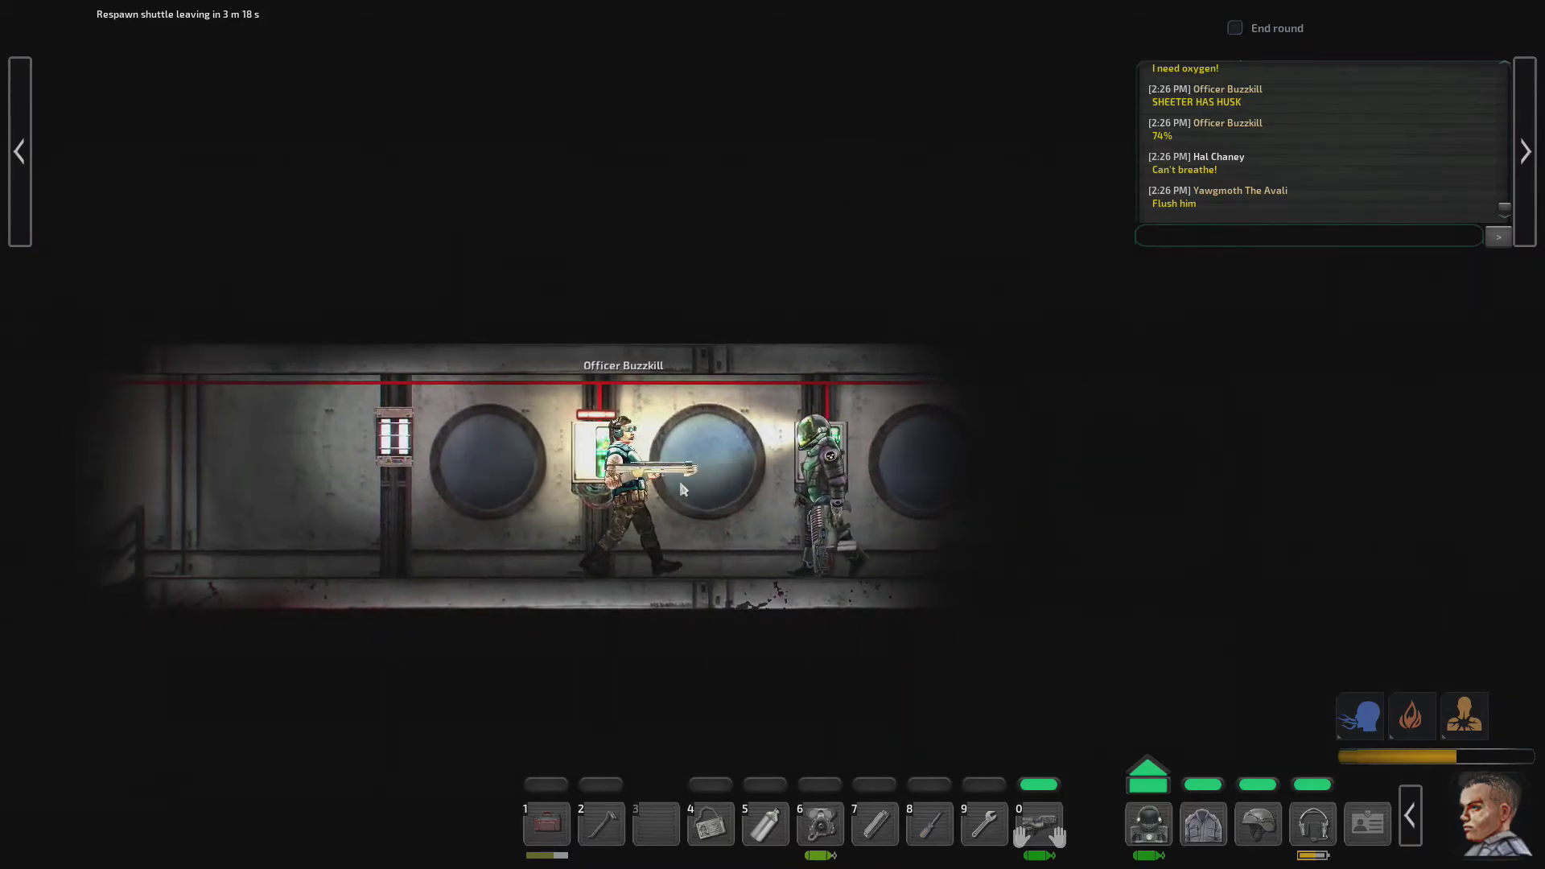
key("d")
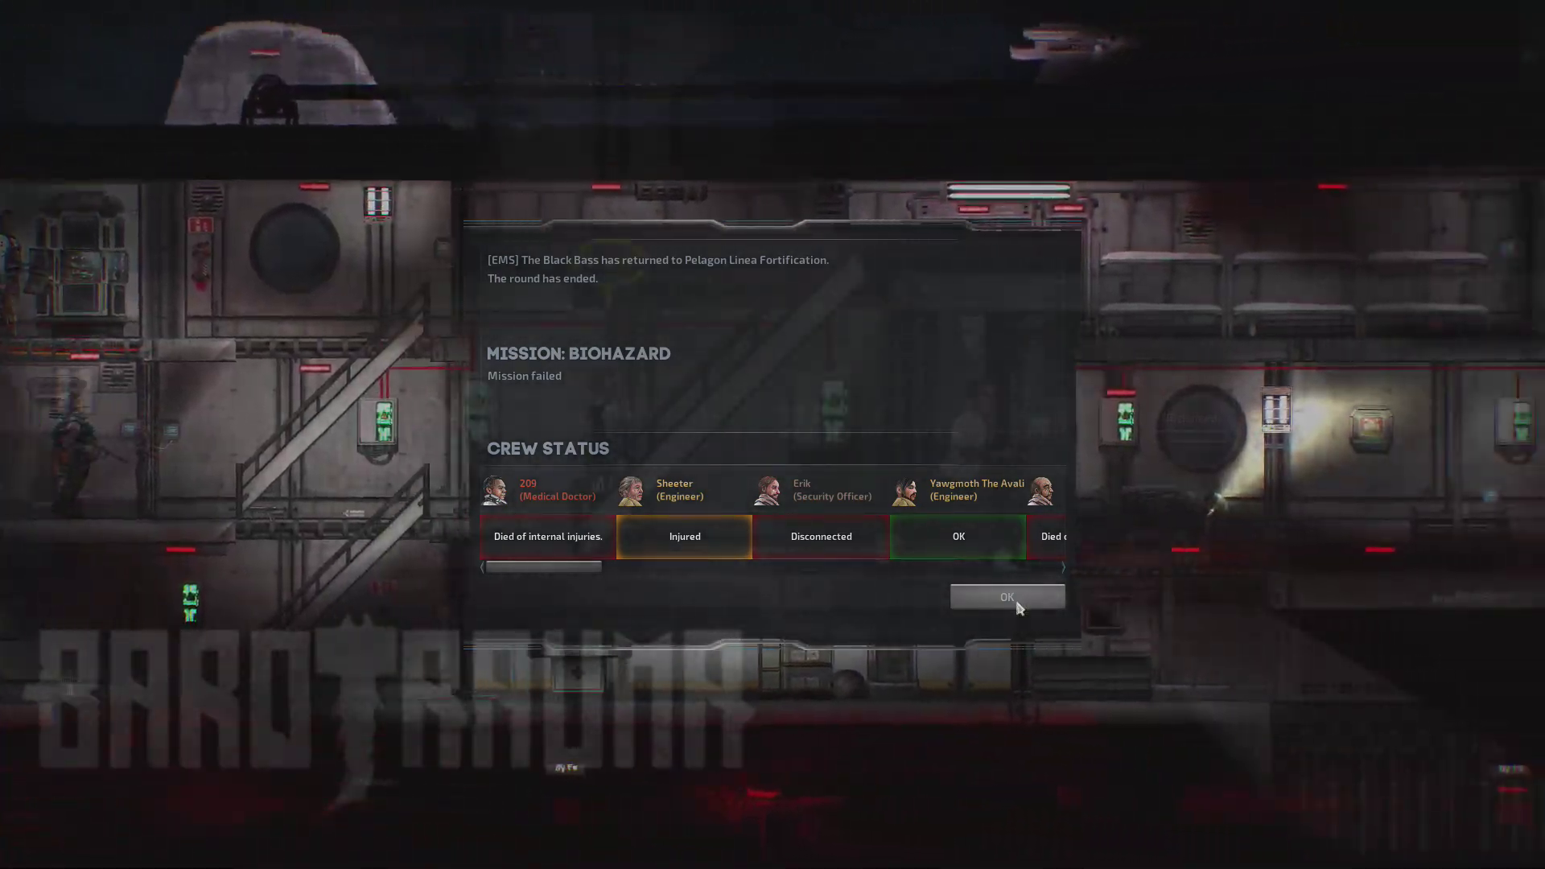
Step: Confirm the end-of-round crew status summary with OK
left_click(1018, 603)
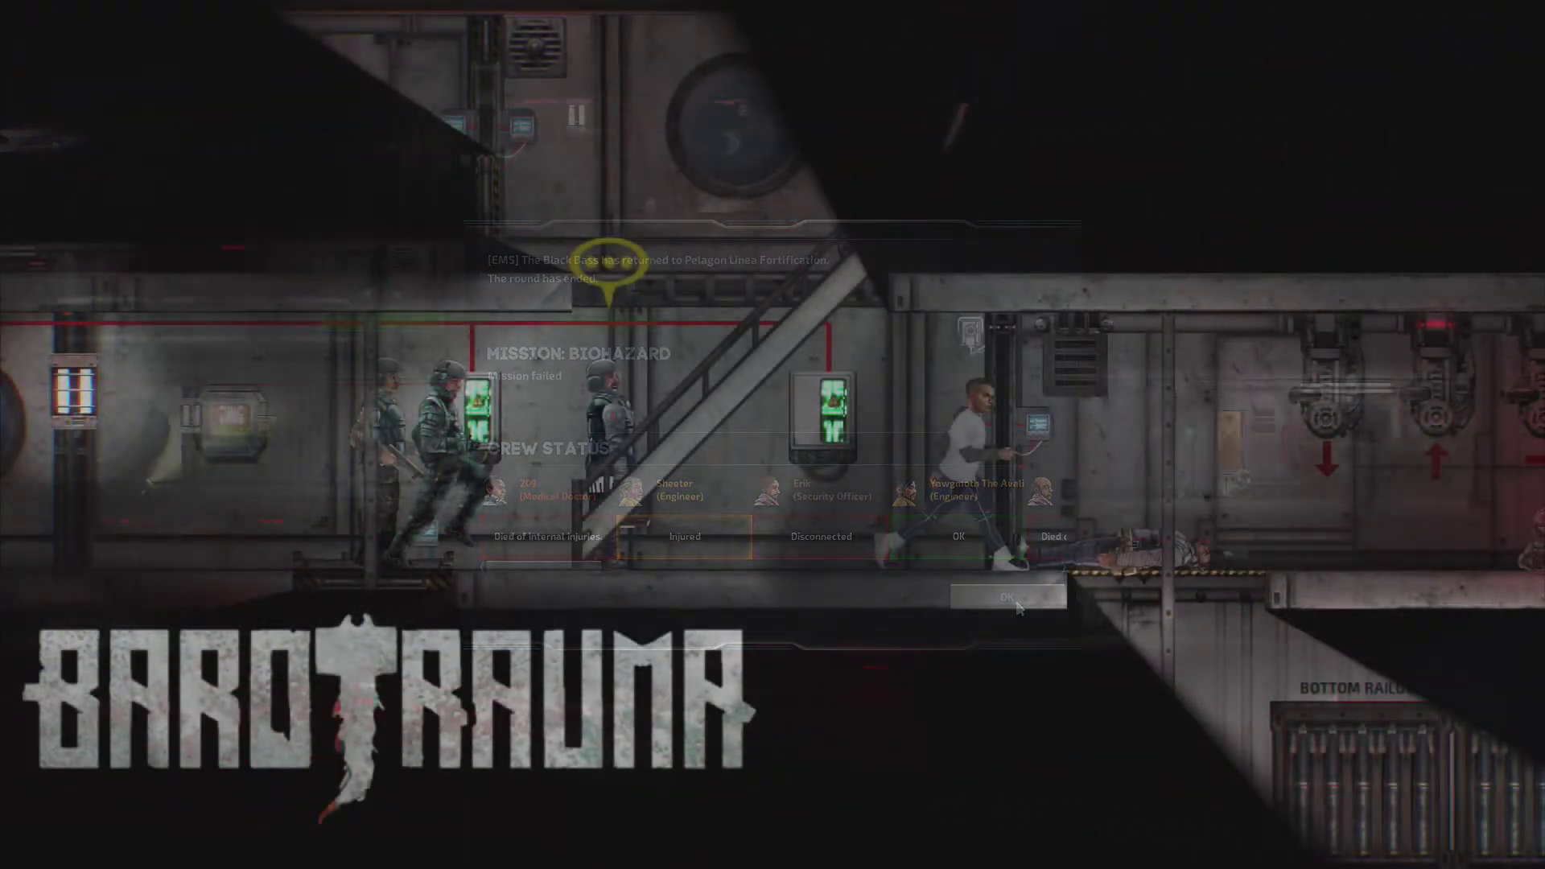